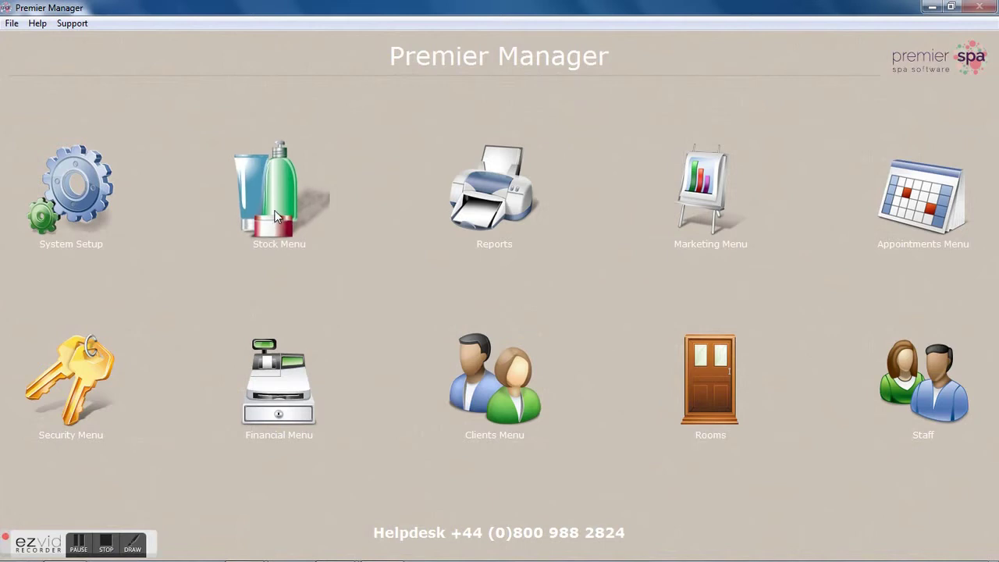
- Try out the stock area descriptions "reception", "Back stock room" and "salon 1", and leave the stock area setup without saving
{"action": "left_click", "coordinate": [275, 217]}
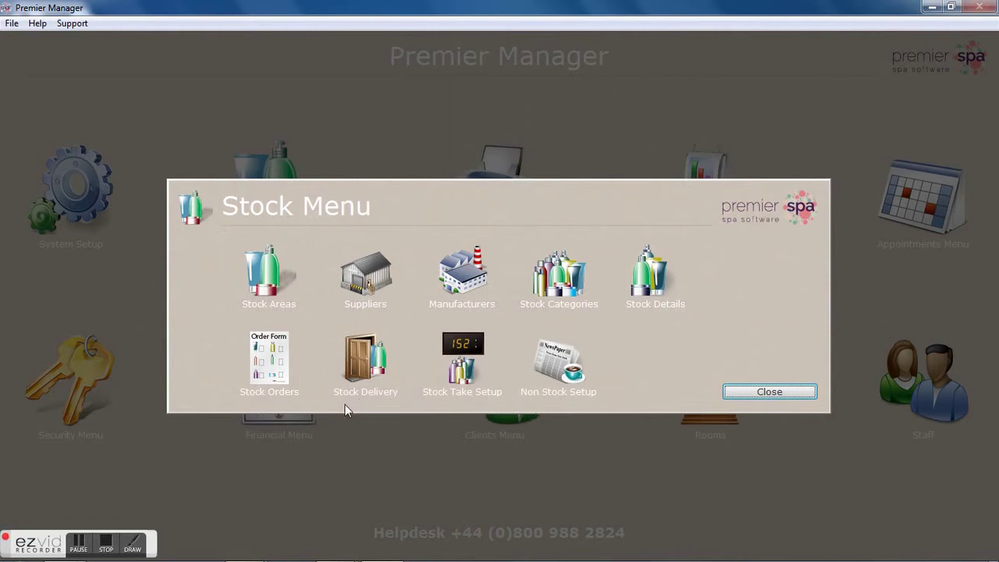
{"action": "left_click", "coordinate": [269, 289]}
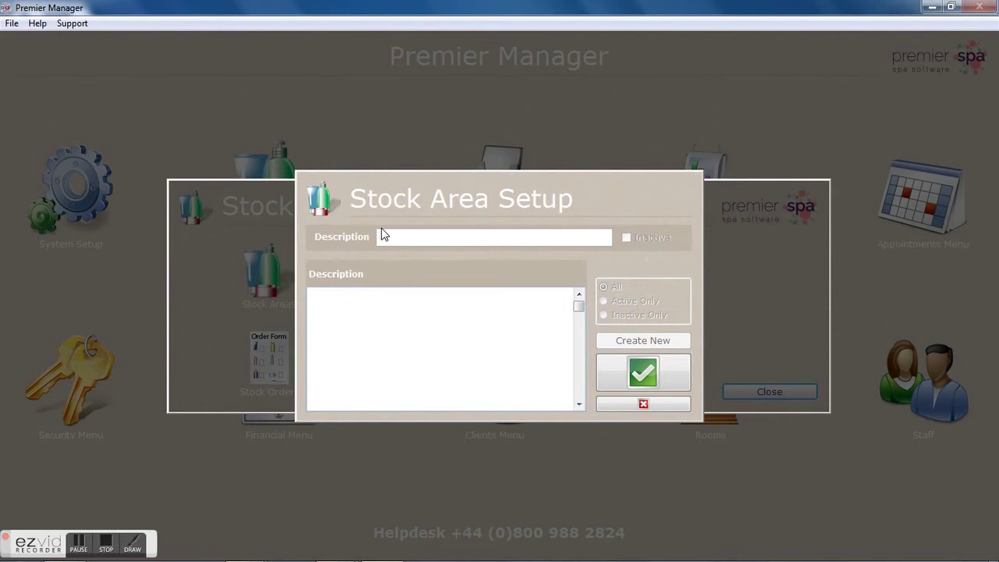
{"action": "type", "text": "reception"}
{"action": "left_click_drag", "start_coordinate": [431, 236], "coordinate": [355, 240]}
{"action": "type", "text": "Back stock room"}
{"action": "left_click_drag", "start_coordinate": [461, 236], "coordinate": [376, 239]}
{"action": "type", "text": "salon r"}
{"action": "key", "text": "BackSpace"}
{"action": "type", "text": "1"}
{"action": "left_click_drag", "start_coordinate": [421, 236], "coordinate": [368, 237]}
{"action": "left_click", "coordinate": [630, 403]}
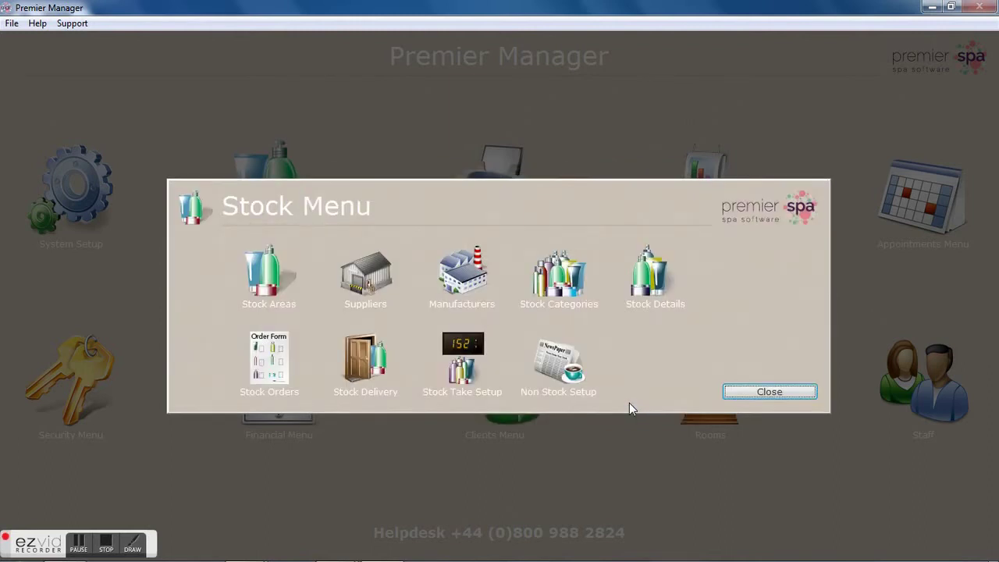
- Open the stock supplier setup and view the Elemis, Geleration, Jessica and Sienna X records
{"action": "left_click", "coordinate": [360, 281]}
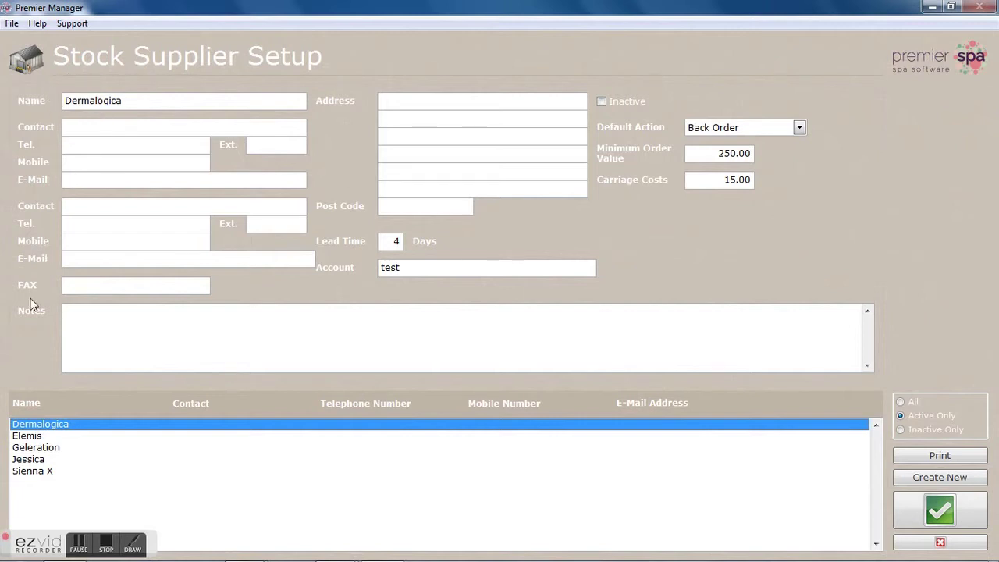
{"action": "left_click", "coordinate": [37, 437]}
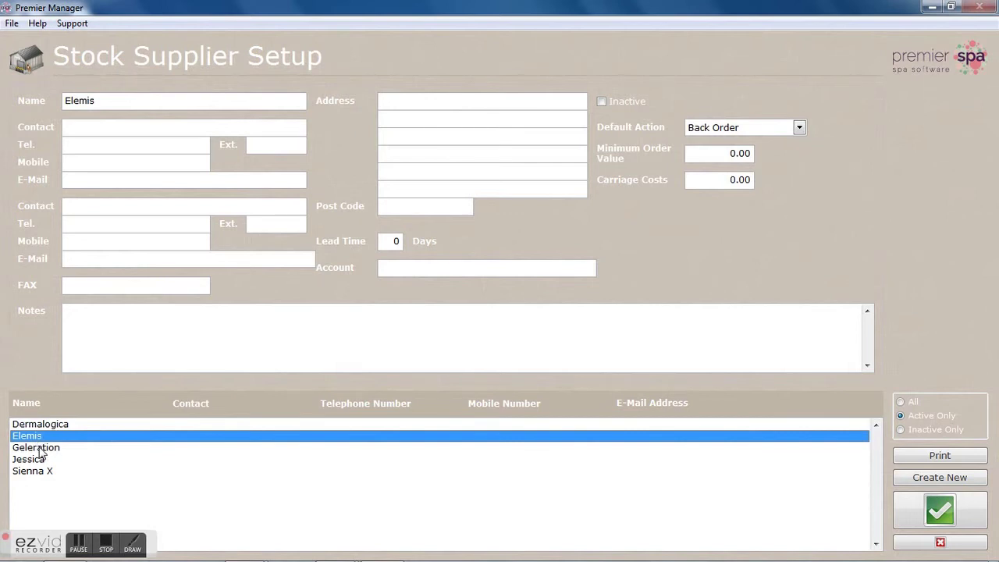
{"action": "left_click", "coordinate": [42, 453]}
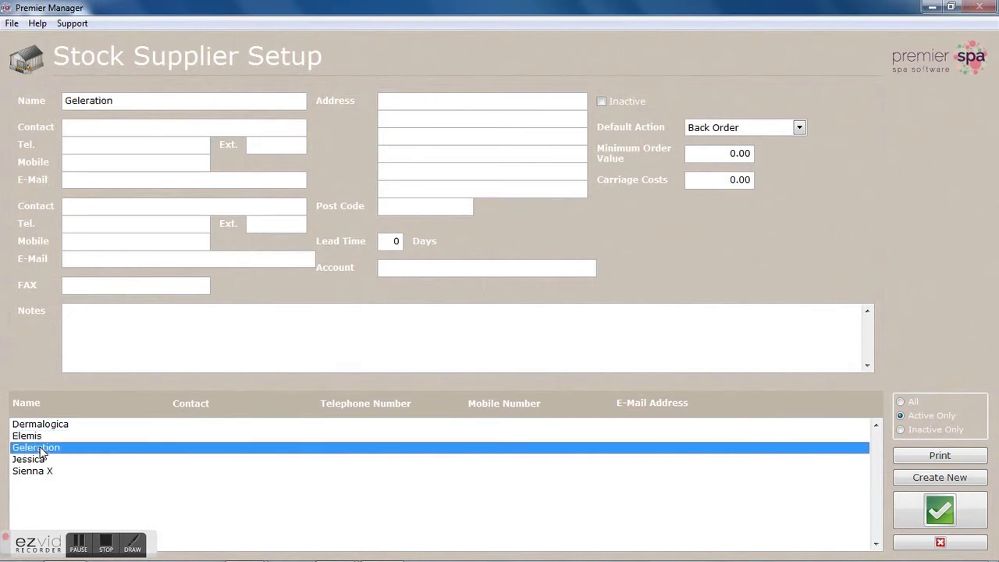
{"action": "left_click", "coordinate": [43, 461]}
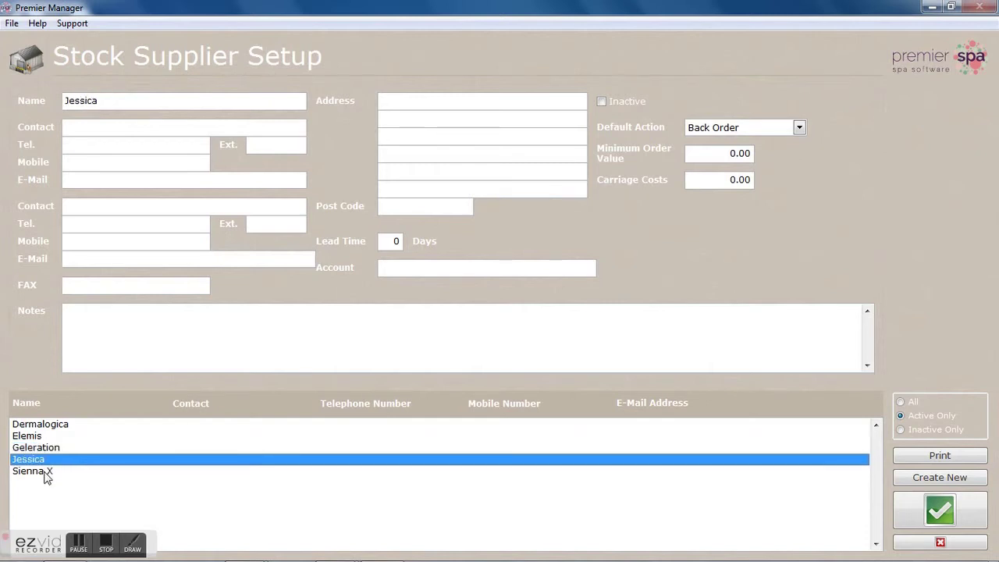
{"action": "left_click", "coordinate": [45, 472]}
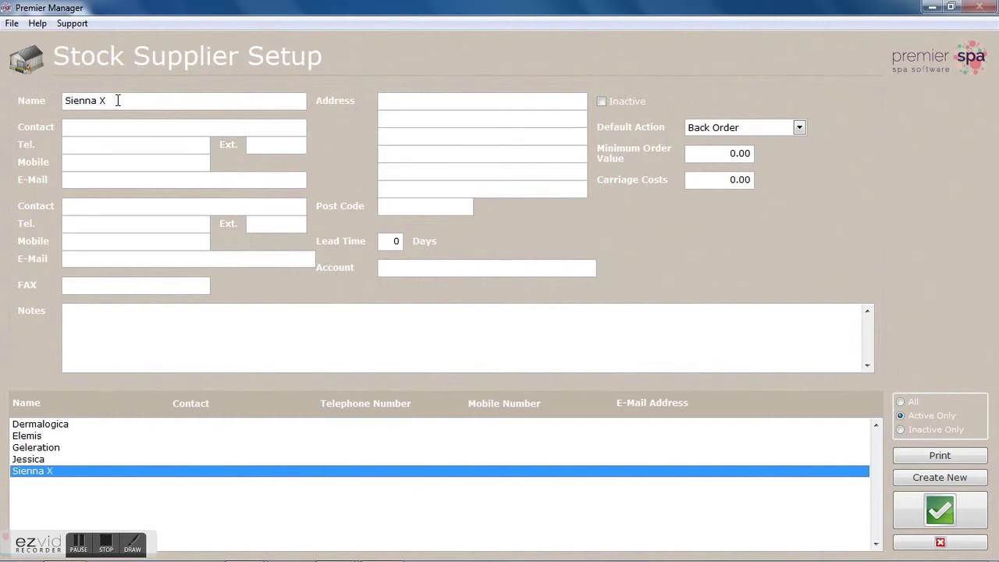
- Re-enter the supplier name Sienna X and fill in its two contacts as "Manager for sales" and "Accounts"
{"action": "key", "text": "BackSpace"}
{"action": "key", "text": "BackSpace"}
{"action": "type", "text": "x"}
{"action": "key", "text": "BackSpace"}
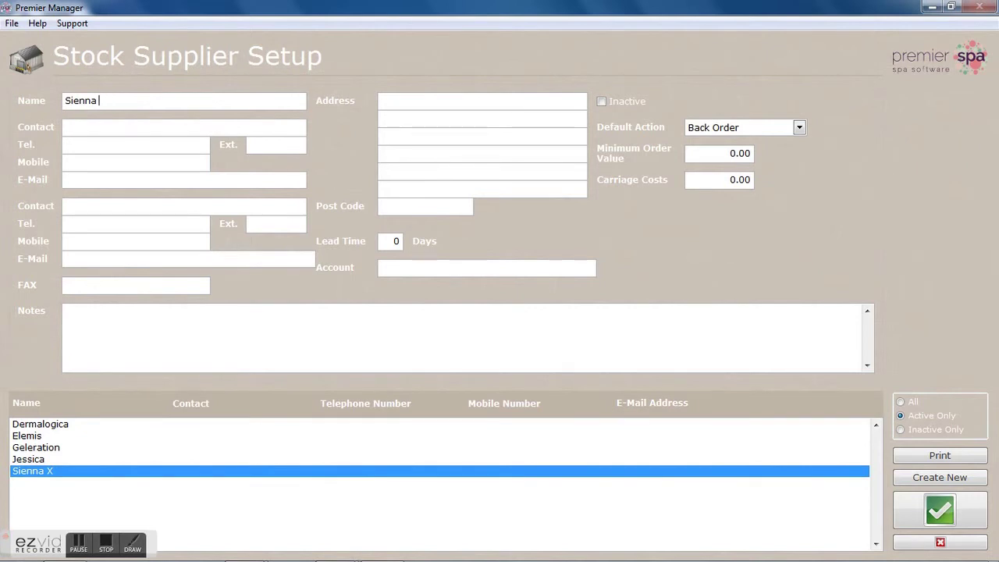
{"action": "type", "text": "X"}
{"action": "left_click", "coordinate": [103, 129]}
{"action": "type", "text": "Manager for sales"}
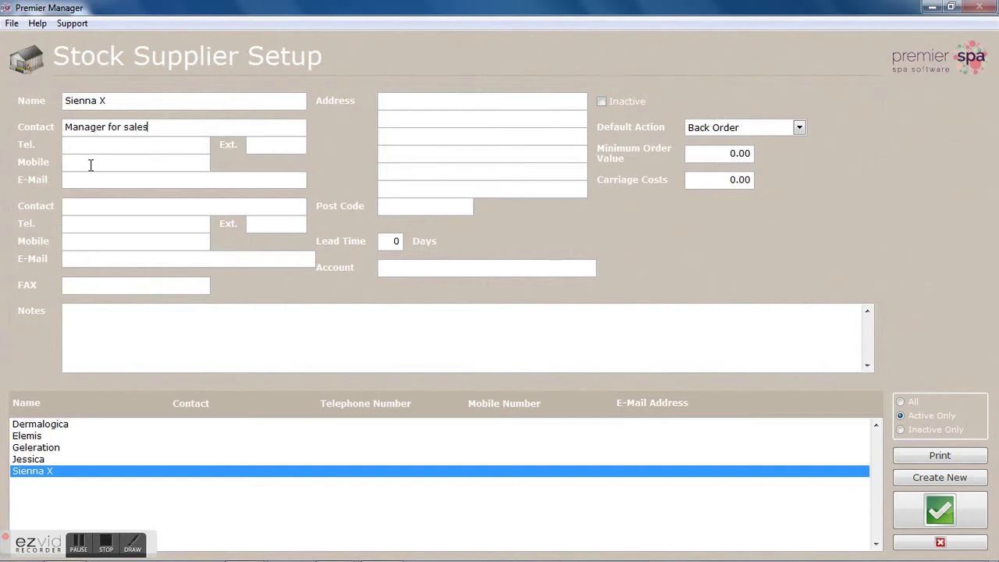
{"action": "left_click", "coordinate": [94, 206]}
{"action": "type", "text": "Accounts"}
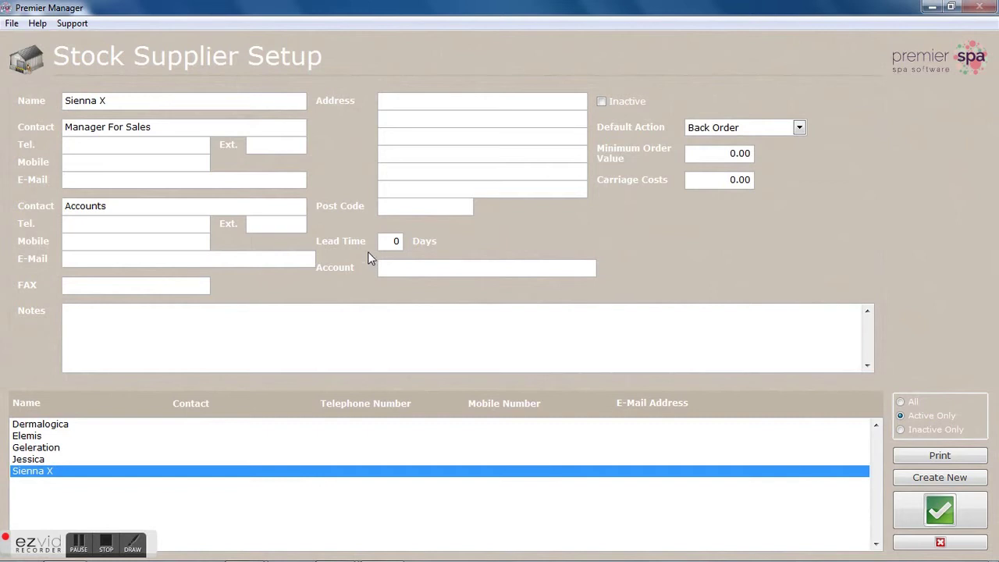
- Set the Sienna X supplier's lead time to 2 days and enter its account number
{"action": "left_click", "coordinate": [392, 242]}
{"action": "type", "text": "2"}
{"action": "left_click", "coordinate": [392, 267]}
{"action": "type", "text": "Sienna123"}
- Enter the note "please make sure to ask about any offers or promotions" for the Sienna X supplier
{"action": "left_click", "coordinate": [226, 310]}
{"action": "type", "text": "p"}
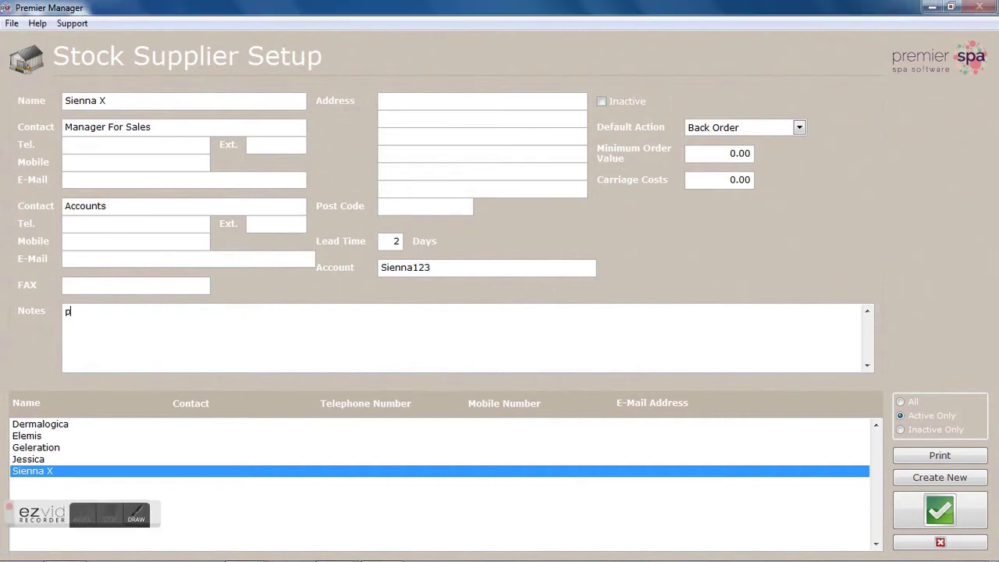
{"action": "type", "text": "lease make su"}
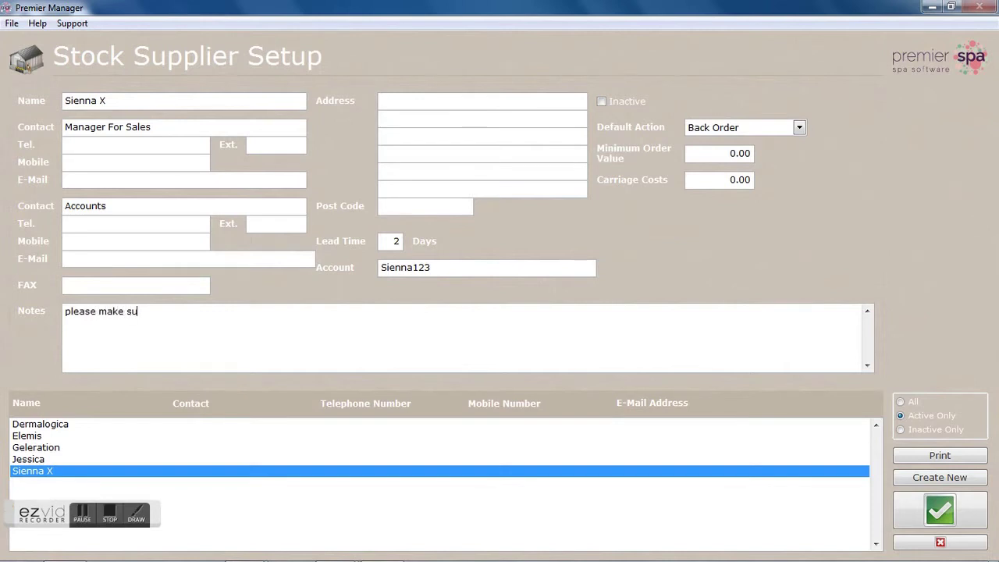
{"action": "type", "text": "re to ask about"}
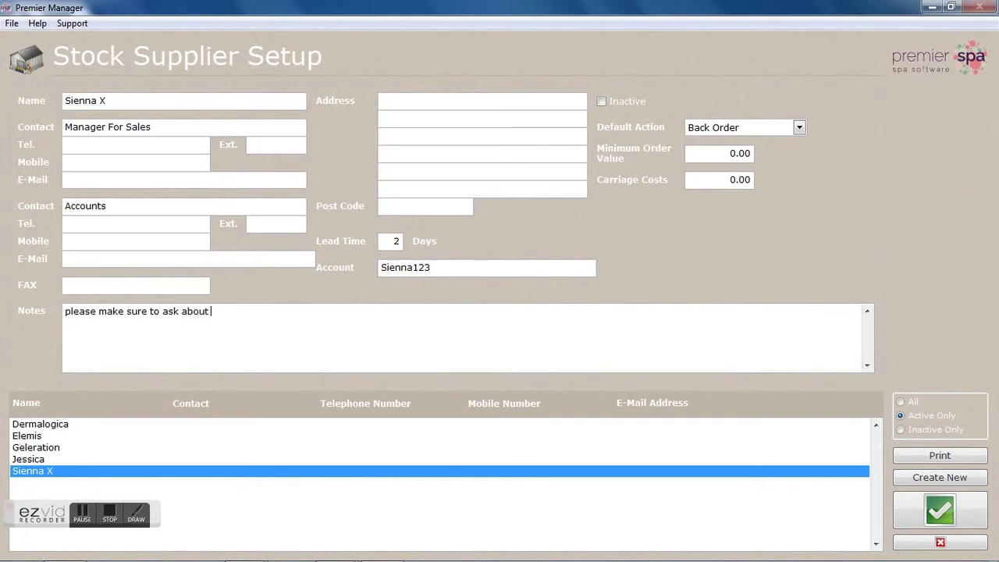
{"action": "type", "text": " any offers or promo"}
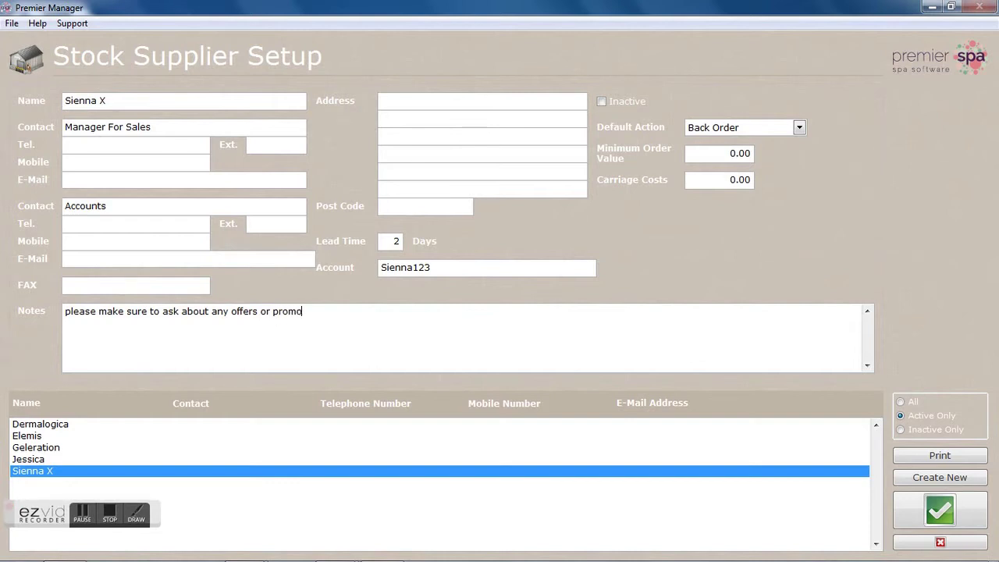
{"action": "type", "text": "tions"}
- Extend the Dermalogica supplier's account reference and enter the note "please make sure ot mention promotions"
{"action": "left_click", "coordinate": [51, 426]}
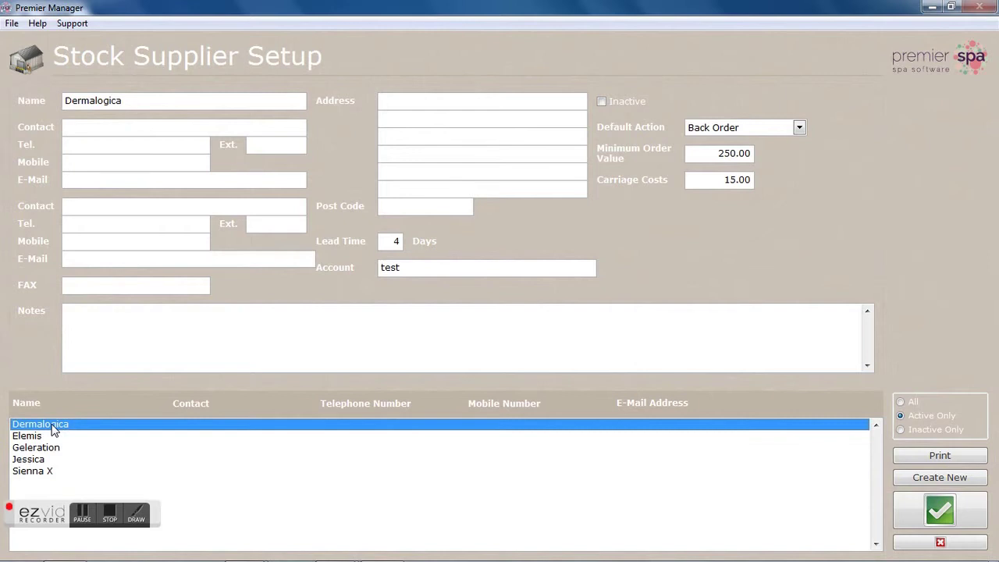
{"action": "left_click", "coordinate": [427, 269]}
{"action": "type", "text": "derm"}
{"action": "left_click", "coordinate": [347, 320]}
{"action": "type", "text": "please make"}
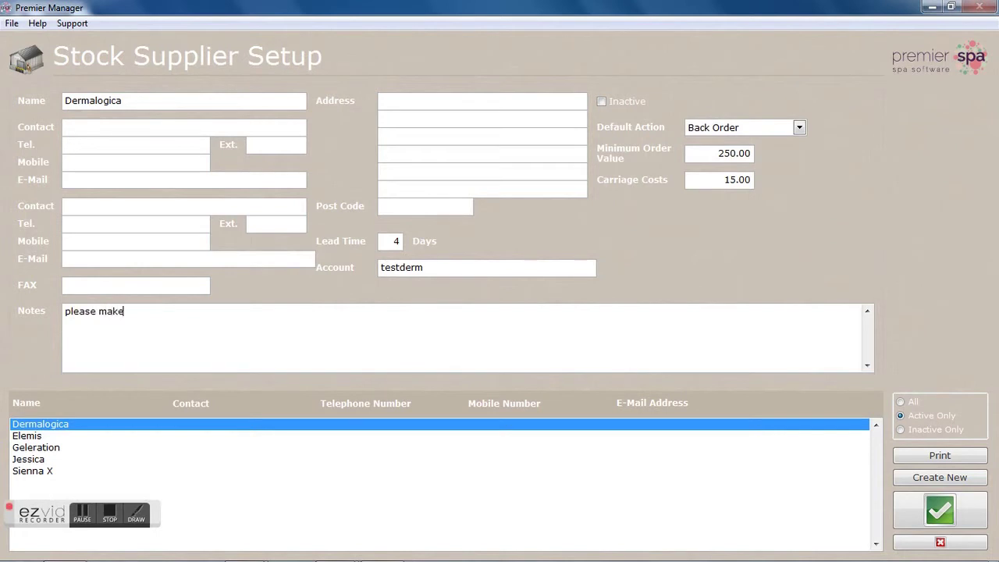
{"action": "type", "text": " sure ot mention promotion"}
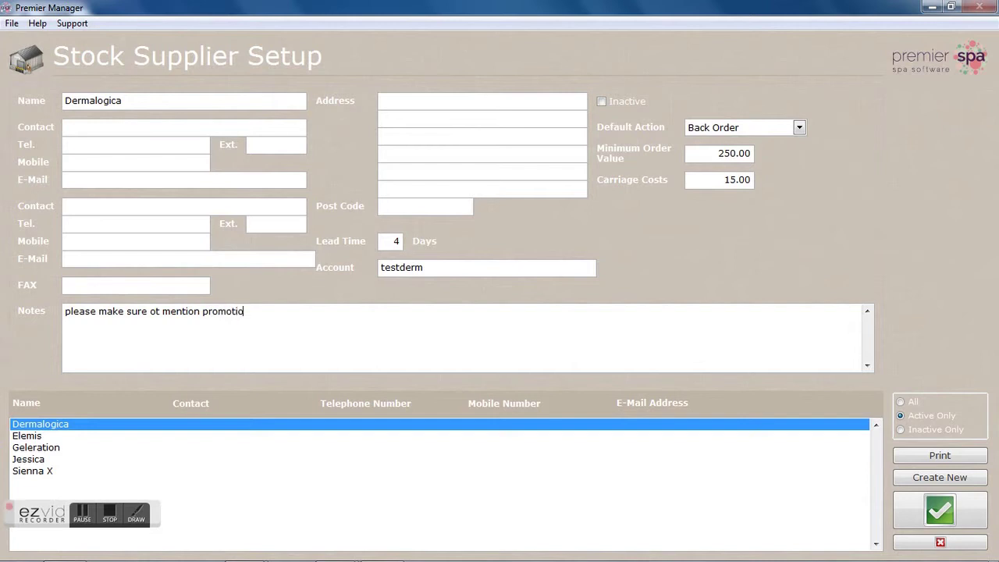
{"action": "type", "text": "s"}
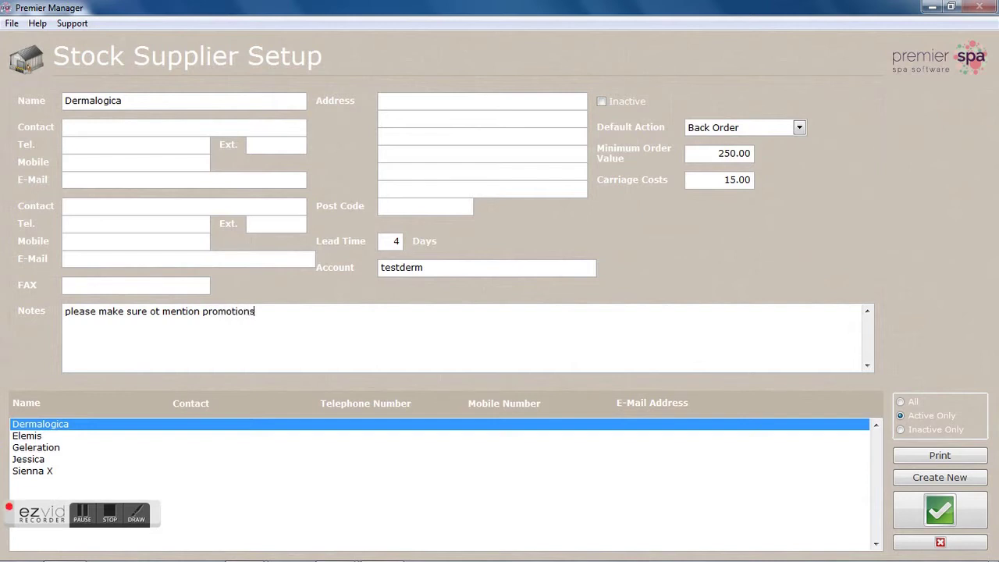
- Discard the edits to the Dermalogica supplier and close the supplier setup
{"action": "left_click", "coordinate": [905, 503]}
{"action": "left_click", "coordinate": [588, 344]}
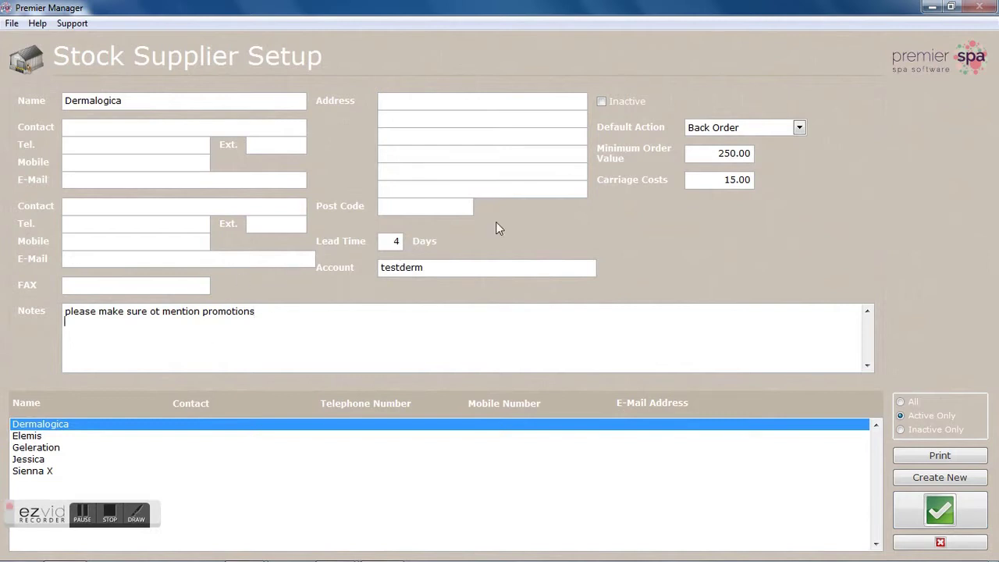
{"action": "left_click", "coordinate": [940, 514]}
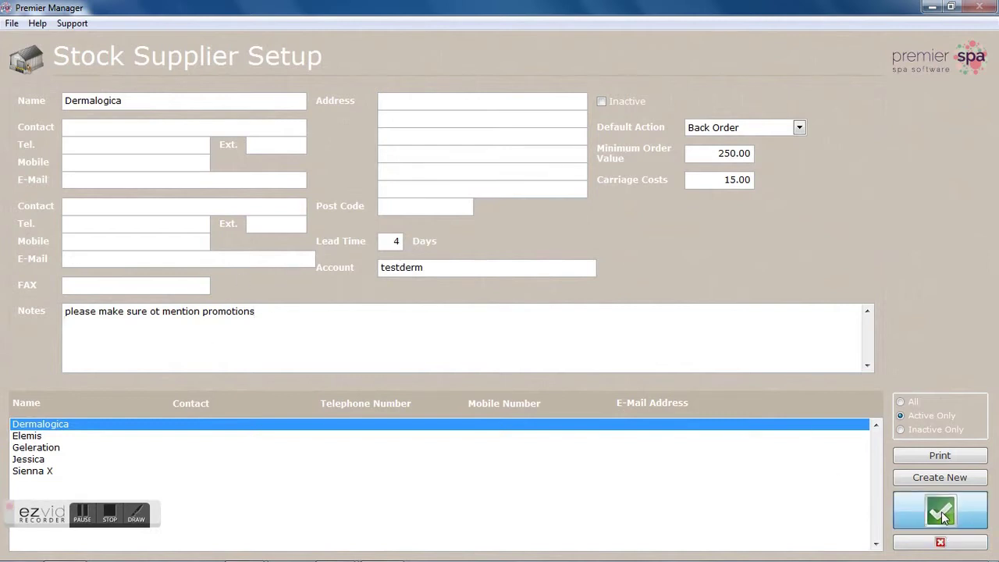
{"action": "left_click", "coordinate": [597, 342]}
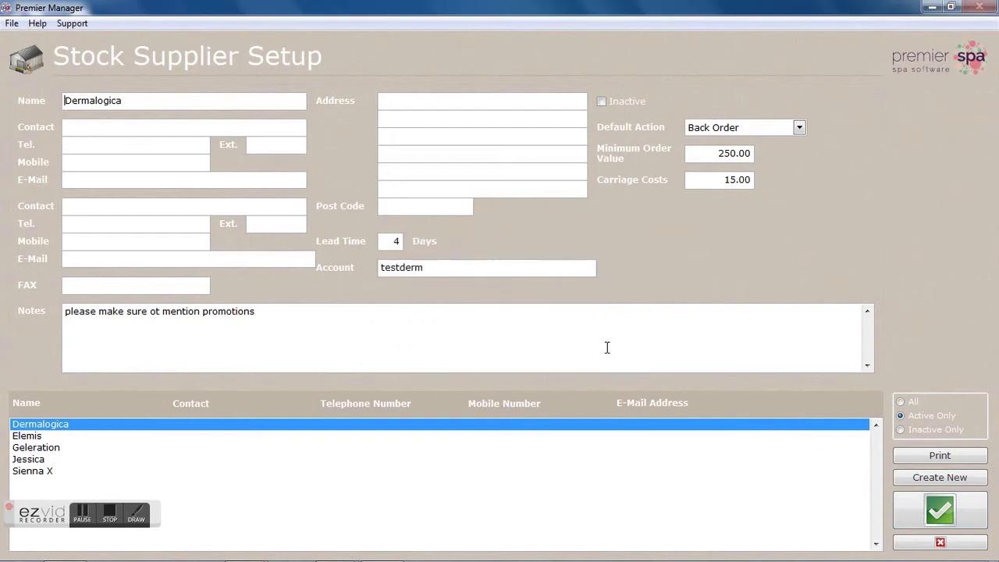
{"action": "left_click", "coordinate": [928, 550]}
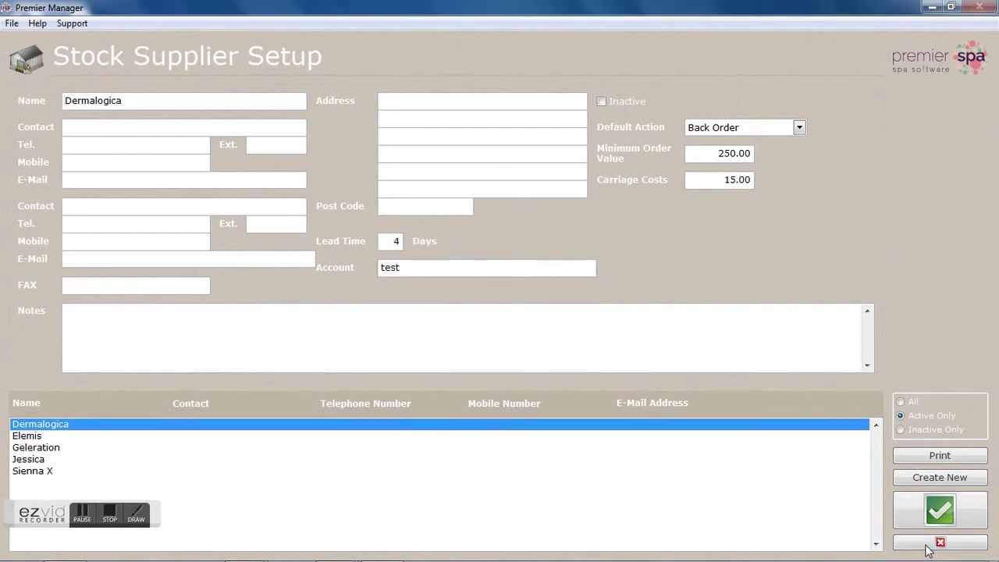
{"action": "left_click", "coordinate": [928, 551]}
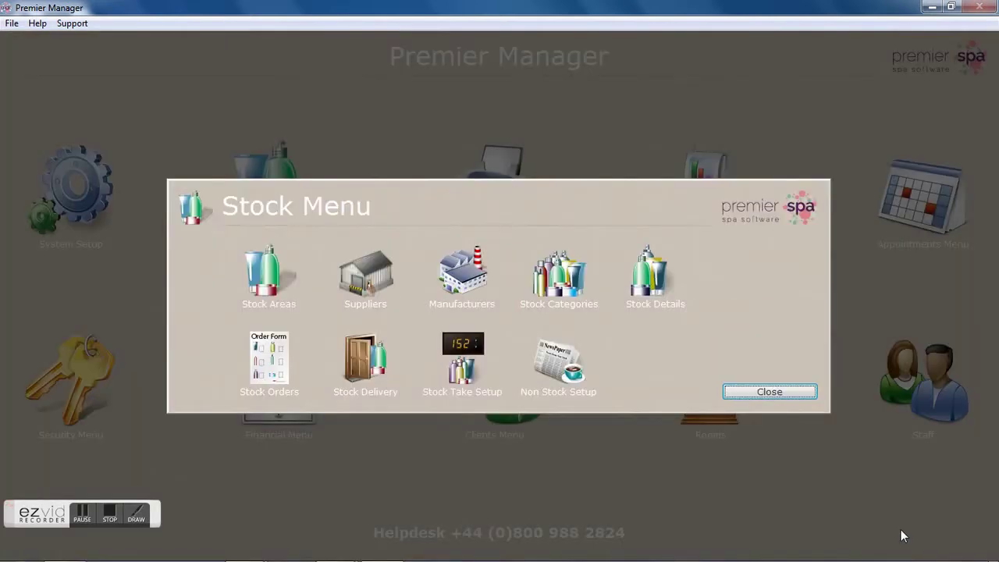
- Open the stock manufacturer setup and check the default suppliers of Elemis, Geleration, Jessica and Sienna X
{"action": "left_click", "coordinate": [467, 276]}
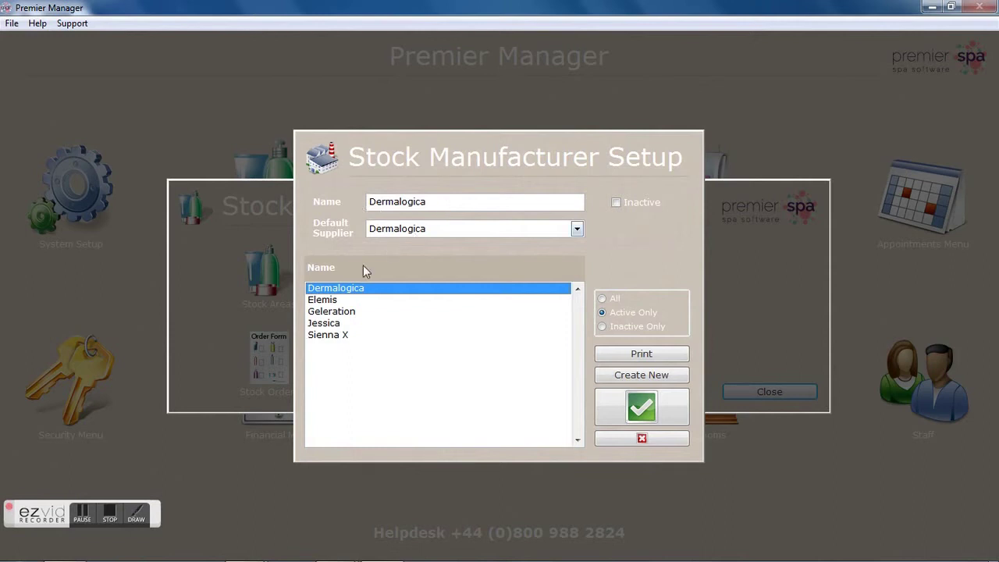
{"action": "left_click", "coordinate": [350, 300]}
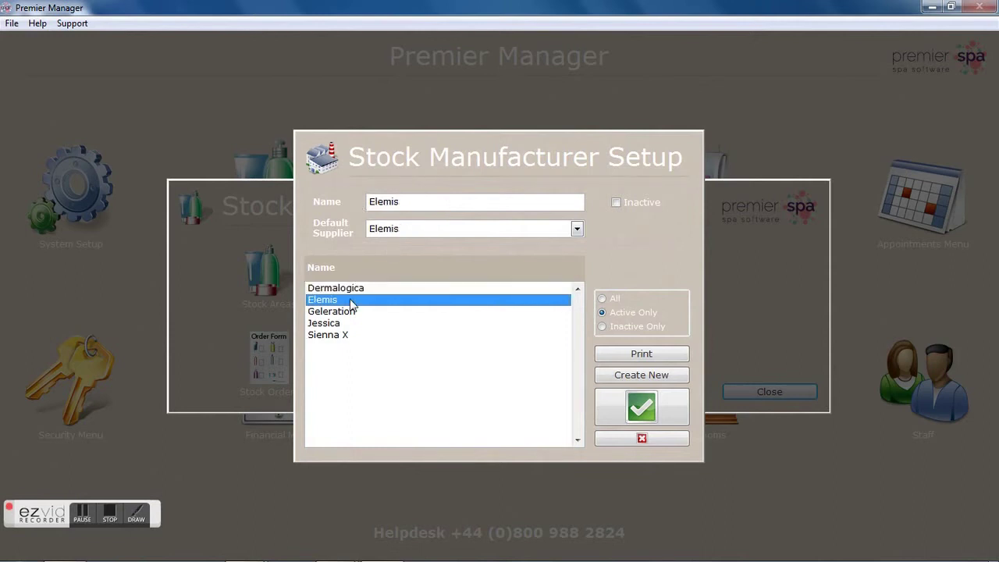
{"action": "left_click", "coordinate": [351, 314]}
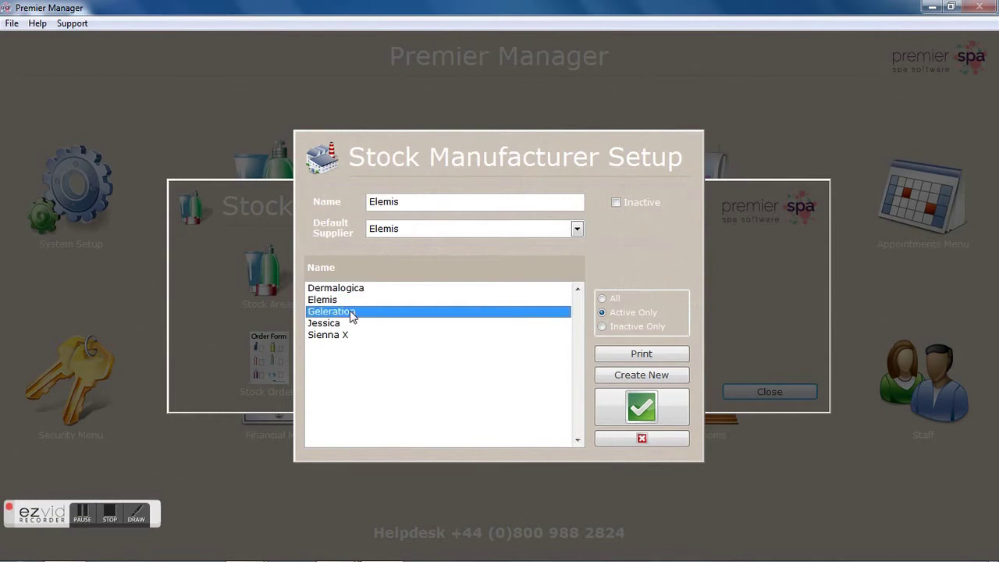
{"action": "left_click", "coordinate": [347, 325]}
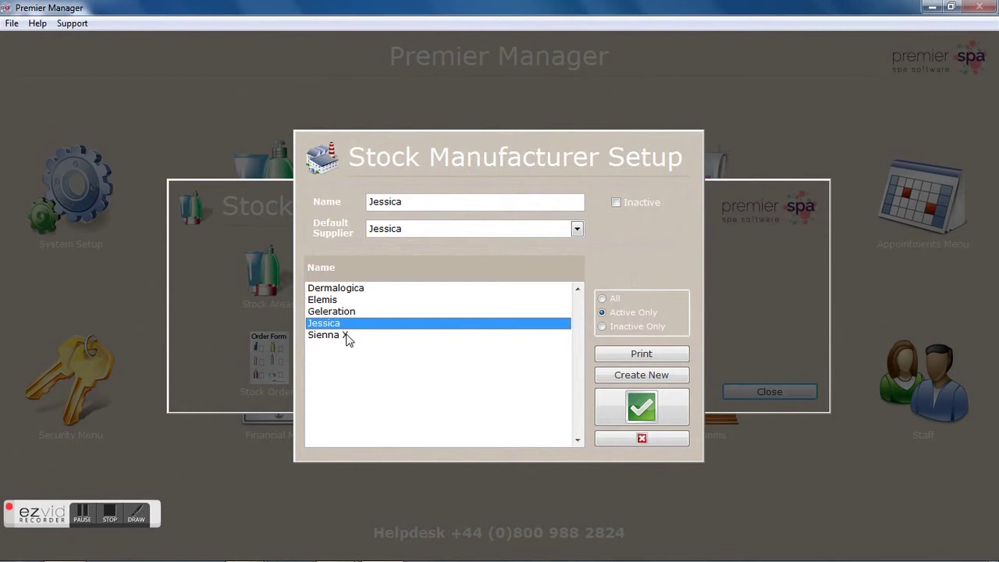
{"action": "left_click", "coordinate": [348, 337]}
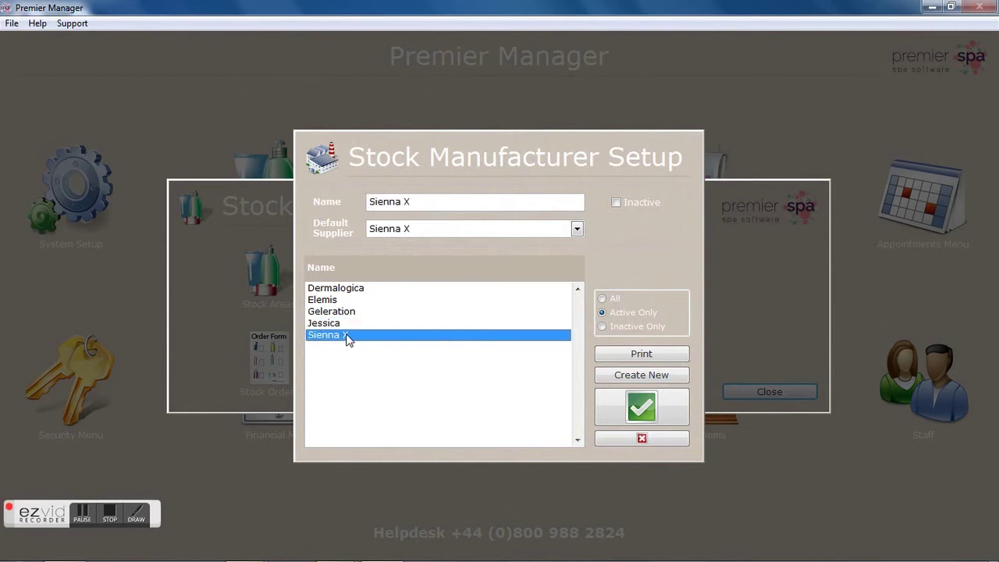
- Change the Dermalogica manufacturer's default supplier to Elemis and set it back to Dermalogica
{"action": "left_click", "coordinate": [367, 290]}
{"action": "left_click", "coordinate": [576, 229]}
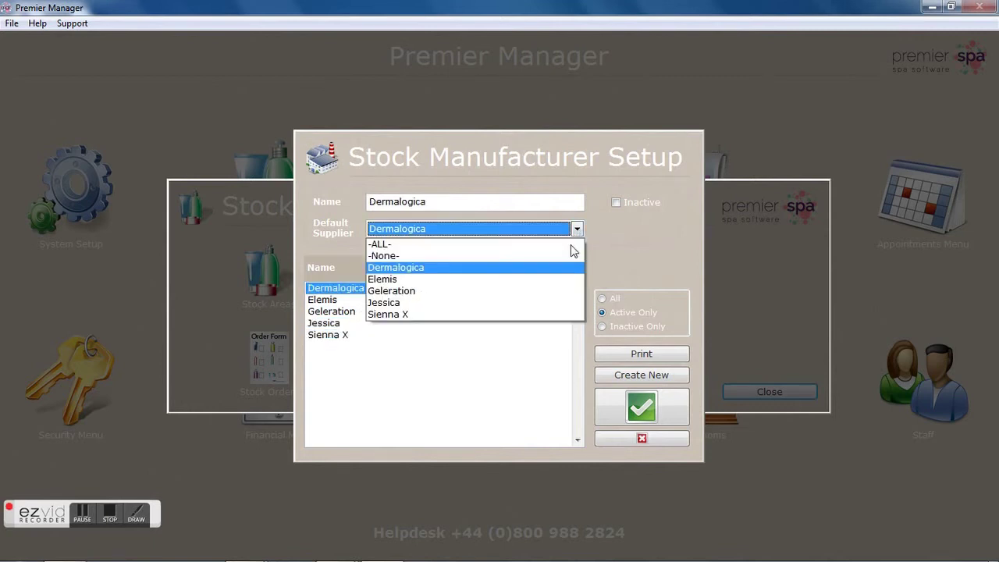
{"action": "left_click", "coordinate": [556, 281]}
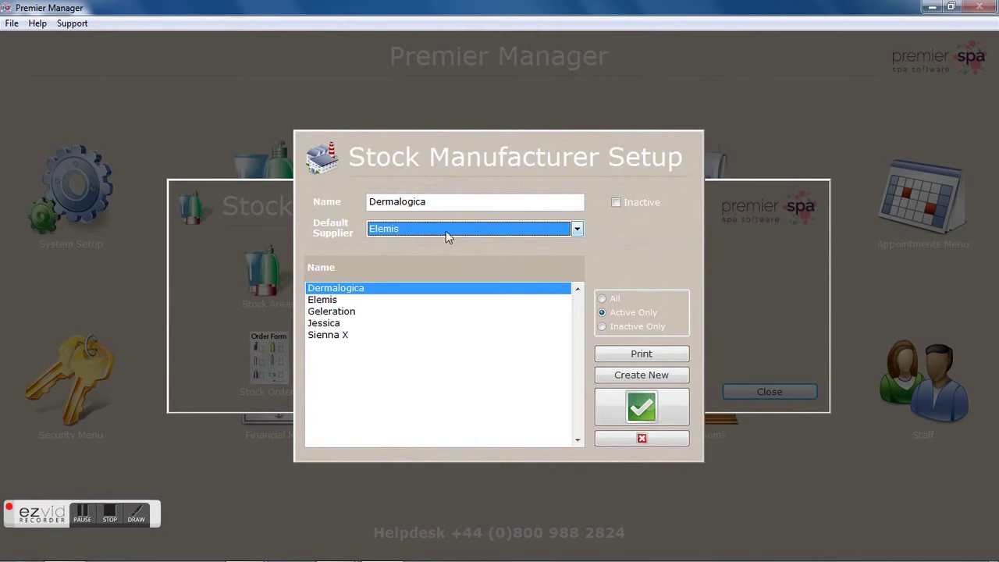
{"action": "left_click", "coordinate": [576, 229]}
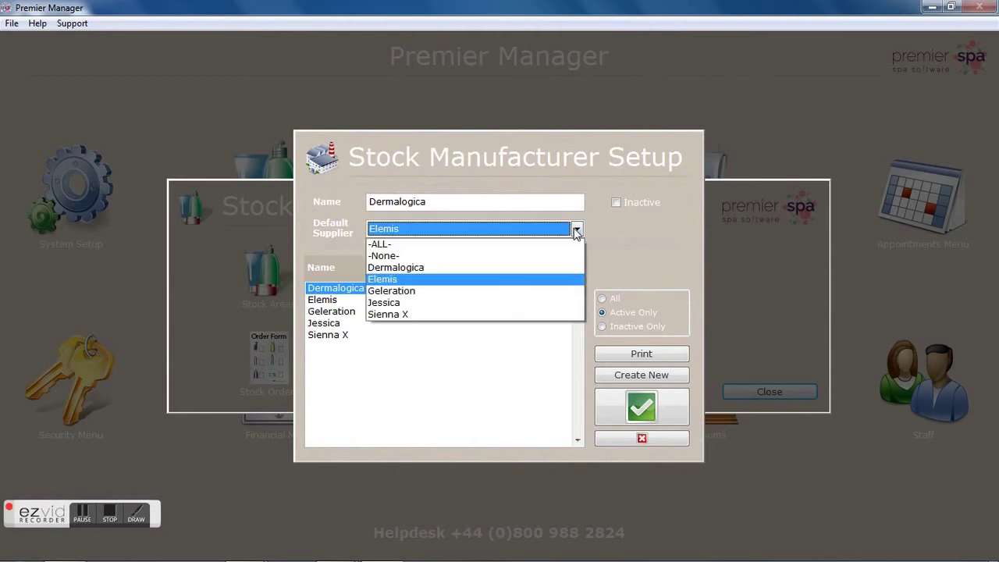
{"action": "left_click", "coordinate": [558, 266]}
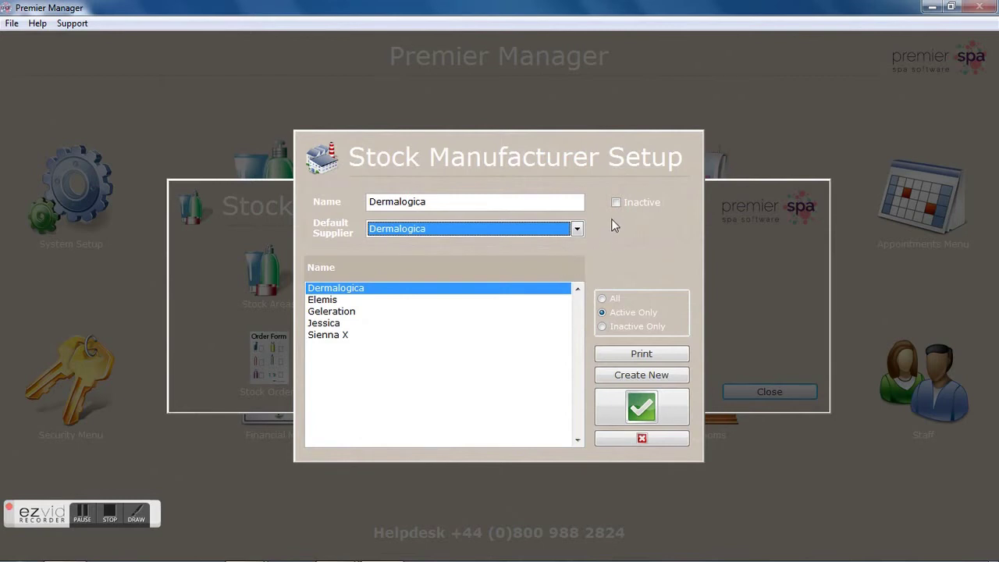
- Filter the manufacturer list to inactive entries only and acknowledge the notice
{"action": "left_click", "coordinate": [605, 326]}
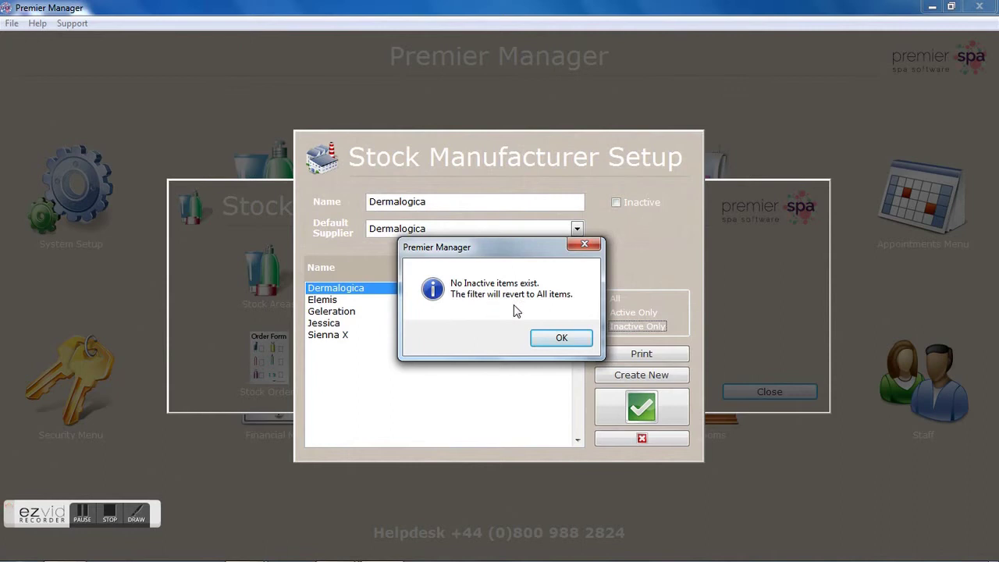
{"action": "left_click", "coordinate": [556, 340]}
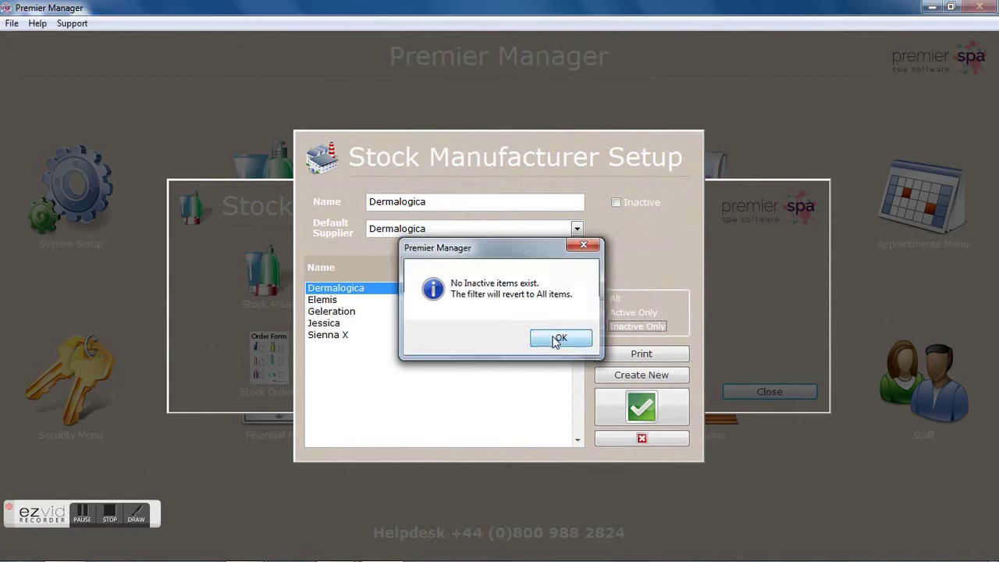
- List only active manufacturers and begin a new manufacturer named Test with Dermalogica as its default supplier
{"action": "left_click", "coordinate": [602, 314]}
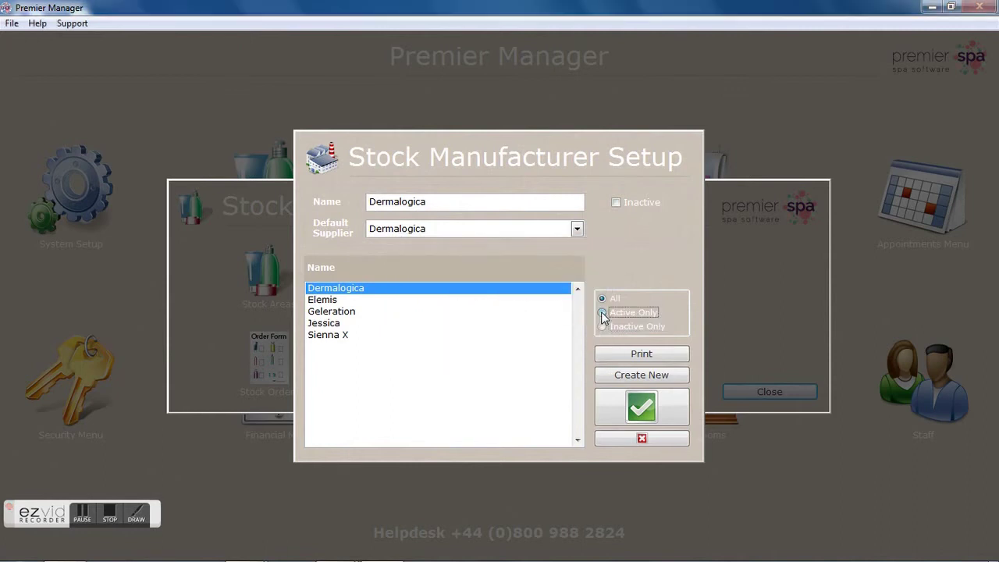
{"action": "left_click", "coordinate": [611, 376]}
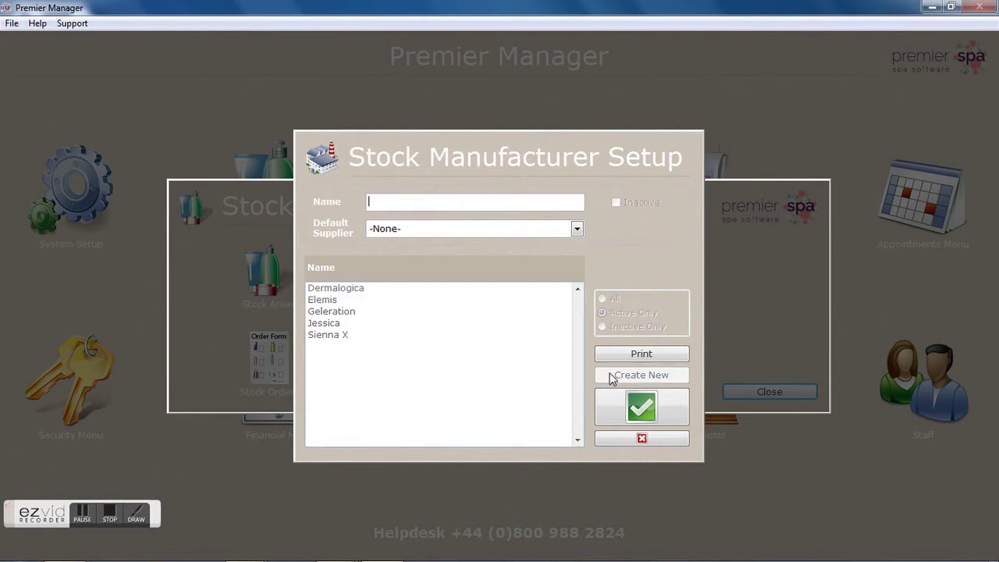
{"action": "type", "text": "test"}
{"action": "left_click", "coordinate": [573, 231]}
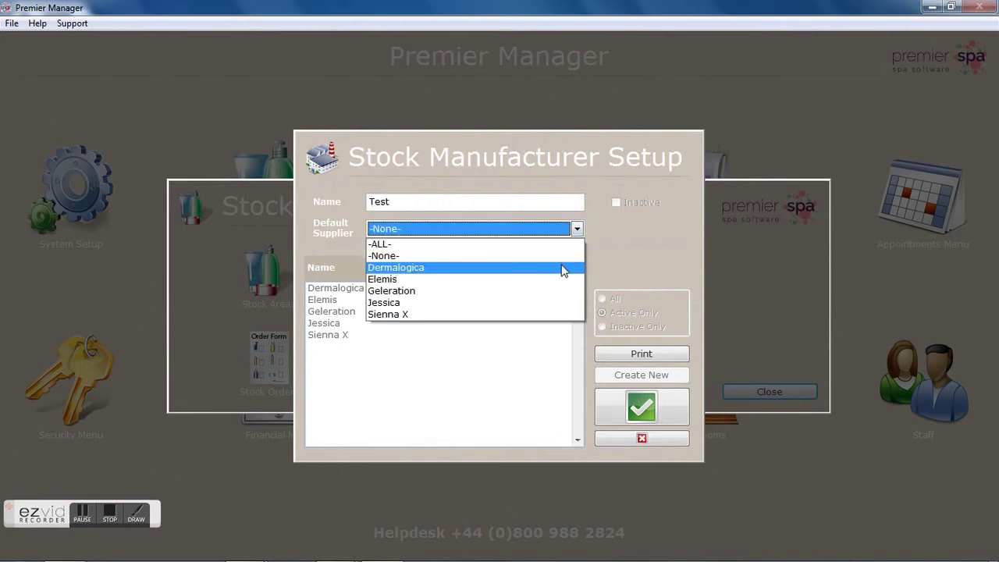
{"action": "left_click", "coordinate": [563, 268]}
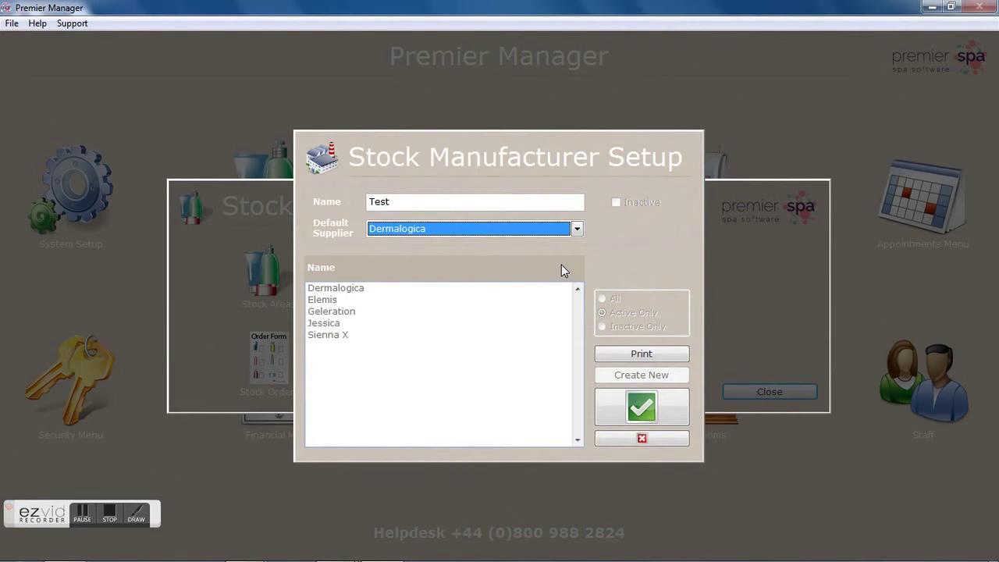
- Try -ALL- and Geleration as the Test manufacturer's default supplier, and discard the new manufacturer
{"action": "left_click", "coordinate": [581, 232]}
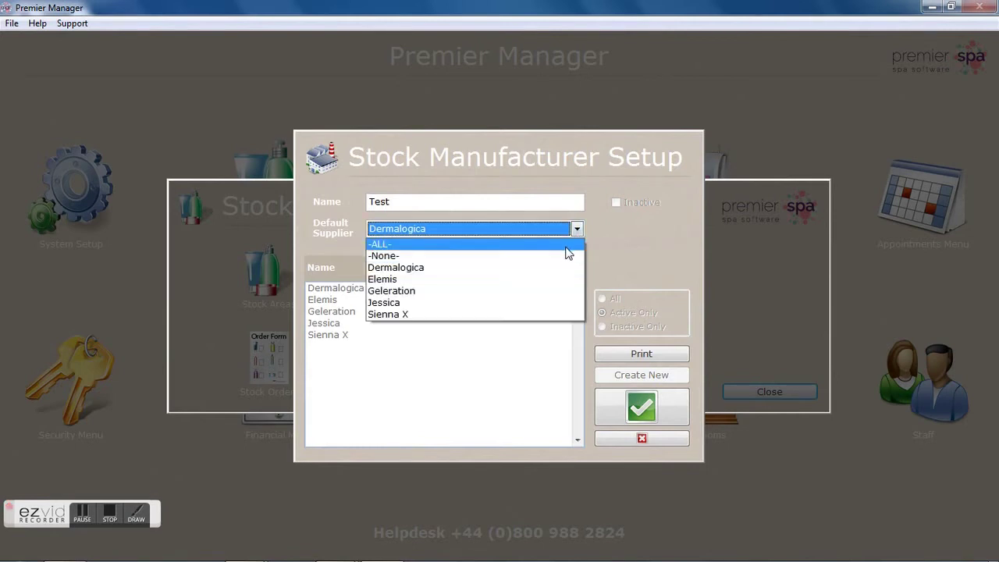
{"action": "left_click", "coordinate": [568, 248]}
{"action": "left_click", "coordinate": [578, 235]}
{"action": "left_click", "coordinate": [554, 291]}
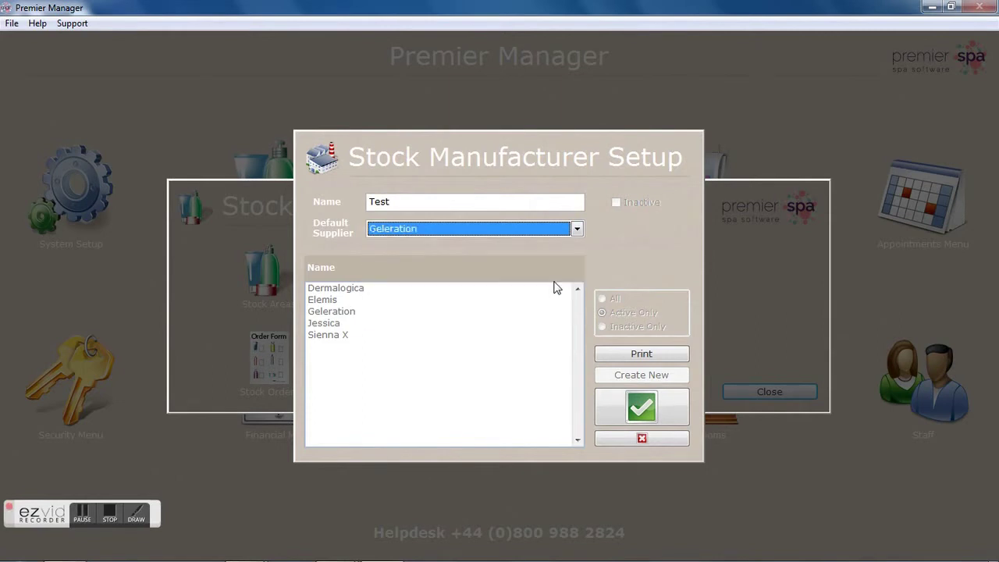
{"action": "left_click", "coordinate": [575, 231]}
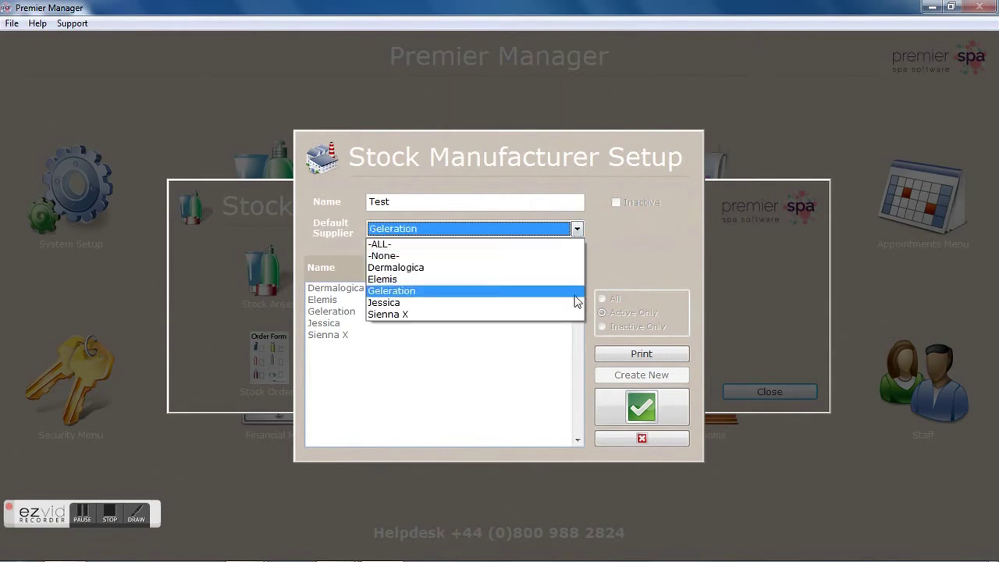
{"action": "left_click", "coordinate": [560, 351]}
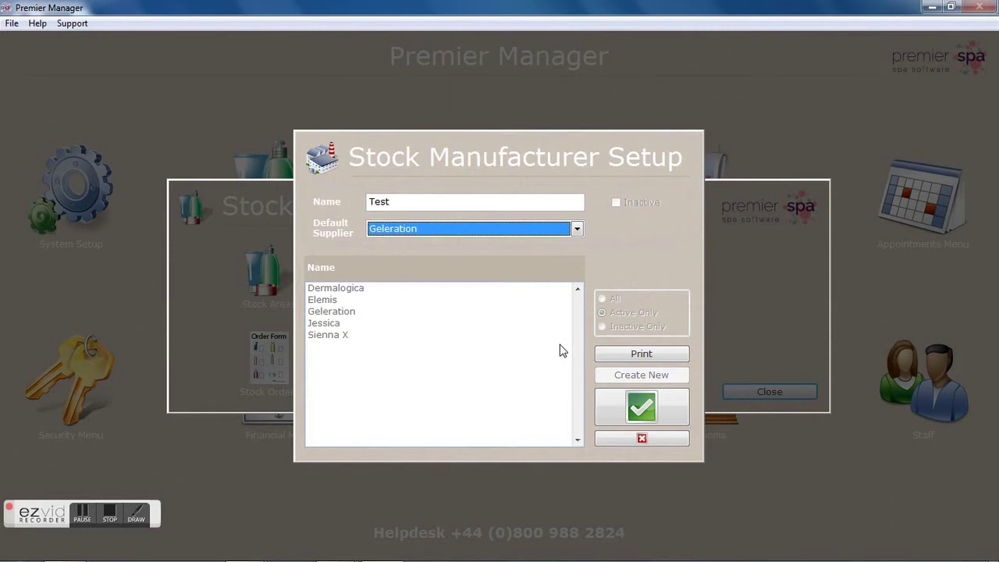
{"action": "left_click", "coordinate": [610, 440]}
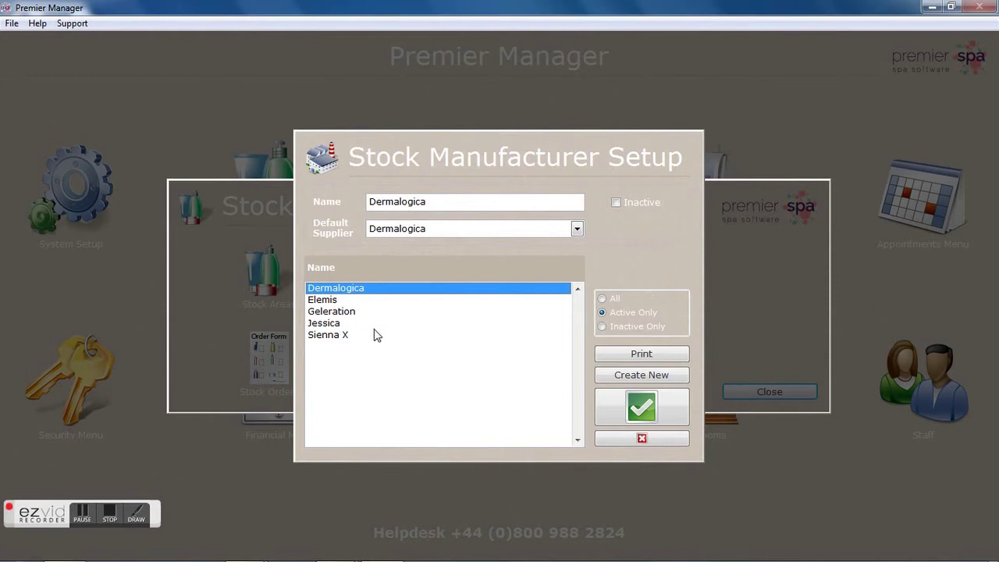
- Switch from the manufacturer setup to the stock category setup and review the categories from Age Smarttm to Body Performance
{"action": "left_click", "coordinate": [608, 439]}
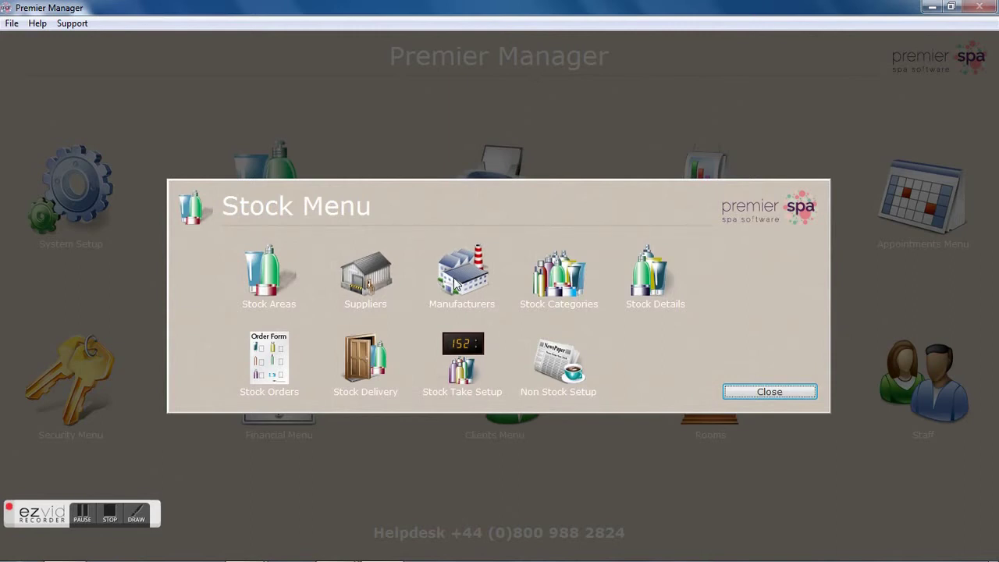
{"action": "left_click", "coordinate": [550, 286]}
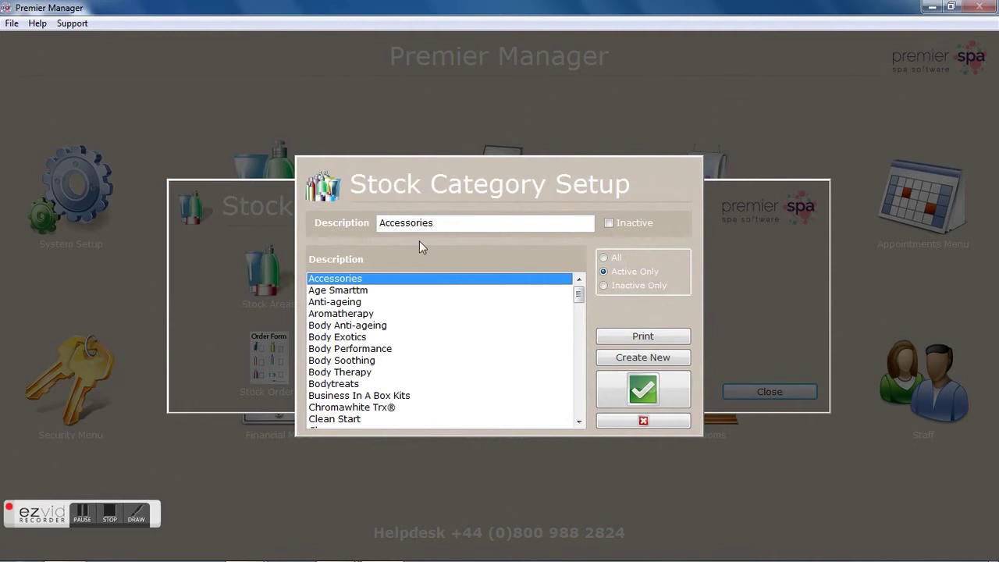
{"action": "left_click", "coordinate": [369, 291]}
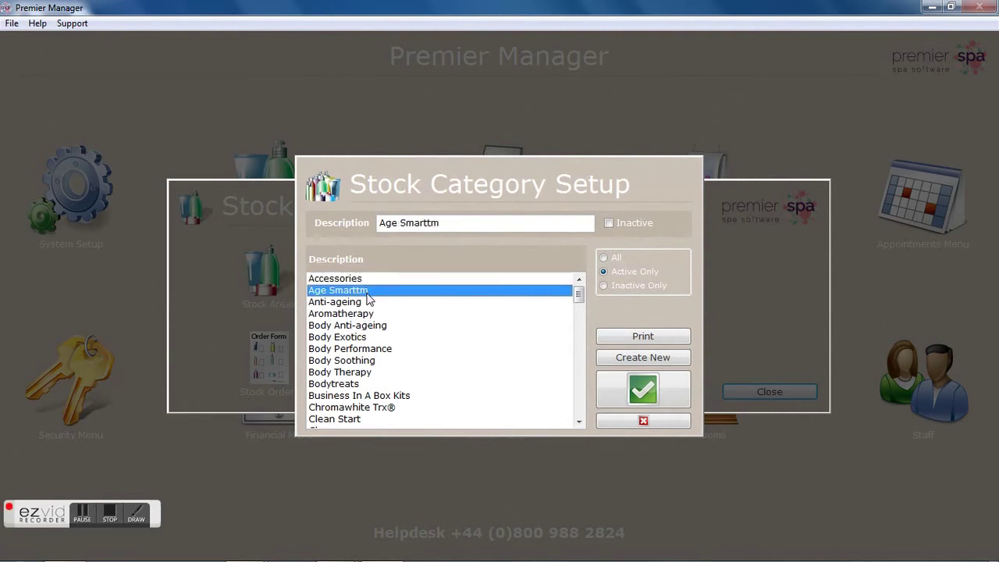
{"action": "left_click", "coordinate": [369, 302]}
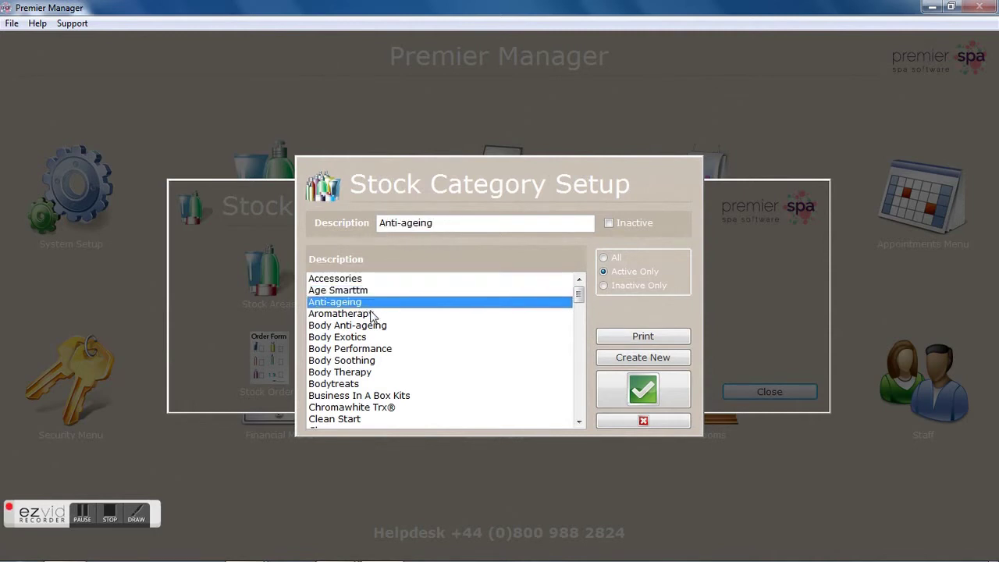
{"action": "left_click", "coordinate": [372, 313]}
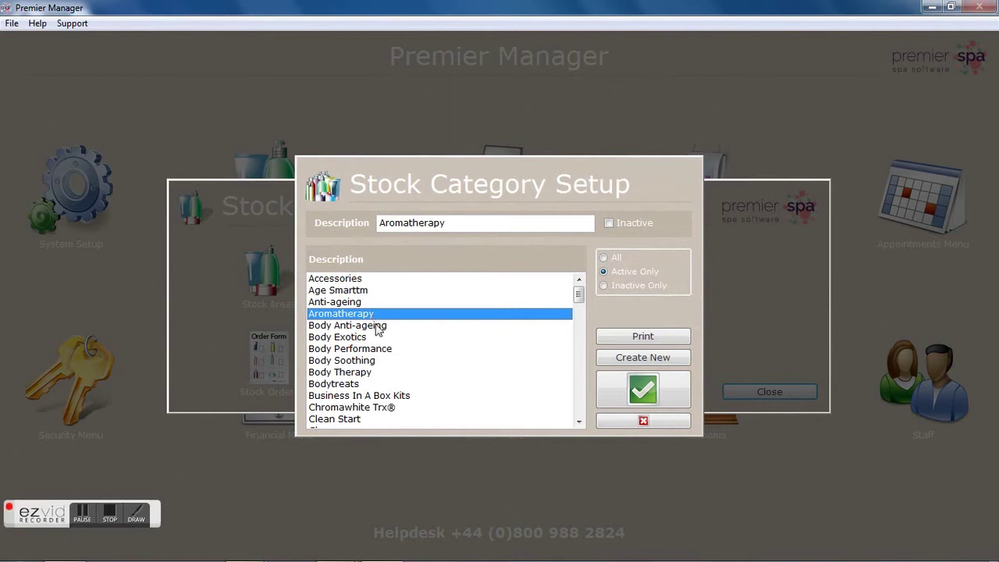
{"action": "left_click", "coordinate": [377, 328]}
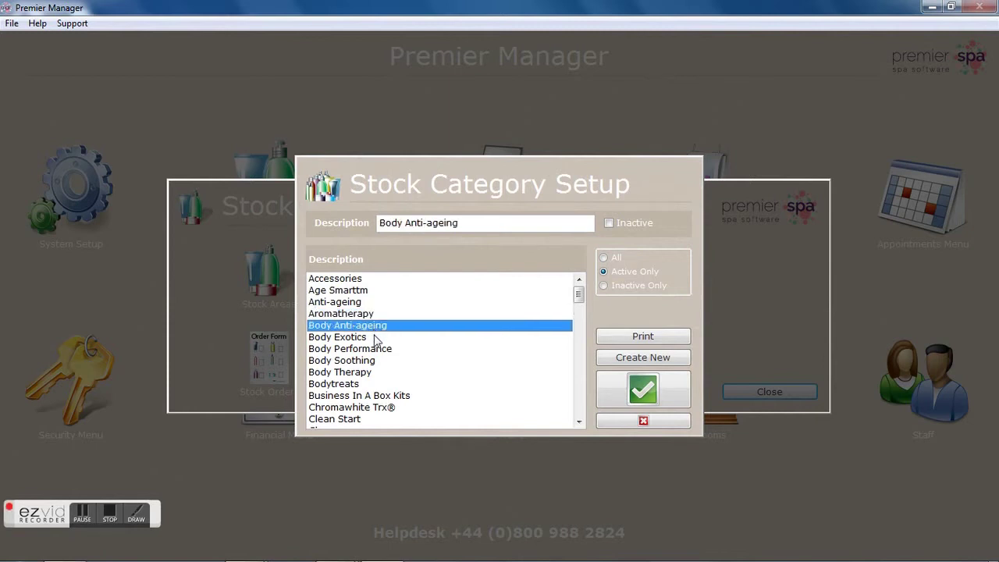
{"action": "left_click", "coordinate": [376, 338]}
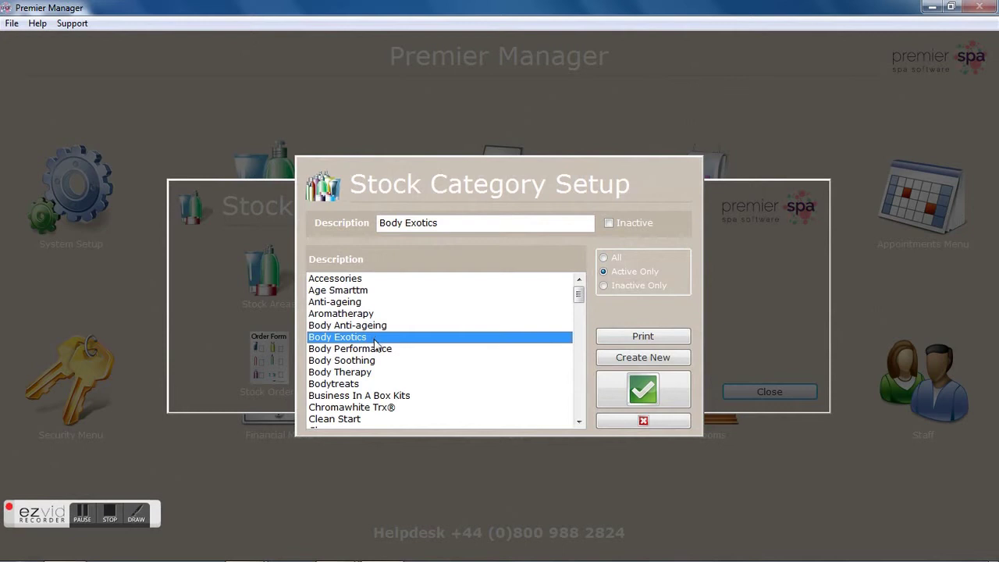
{"action": "left_click", "coordinate": [381, 351]}
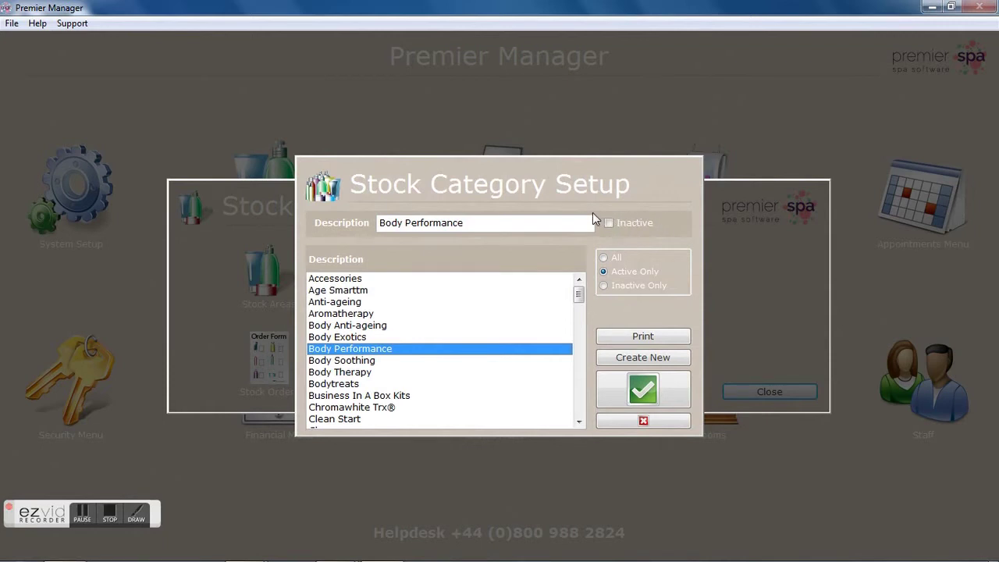
{"action": "left_click", "coordinate": [485, 222]}
{"action": "left_click_drag", "start_coordinate": [475, 226], "coordinate": [462, 226]}
{"action": "left_click", "coordinate": [482, 223]}
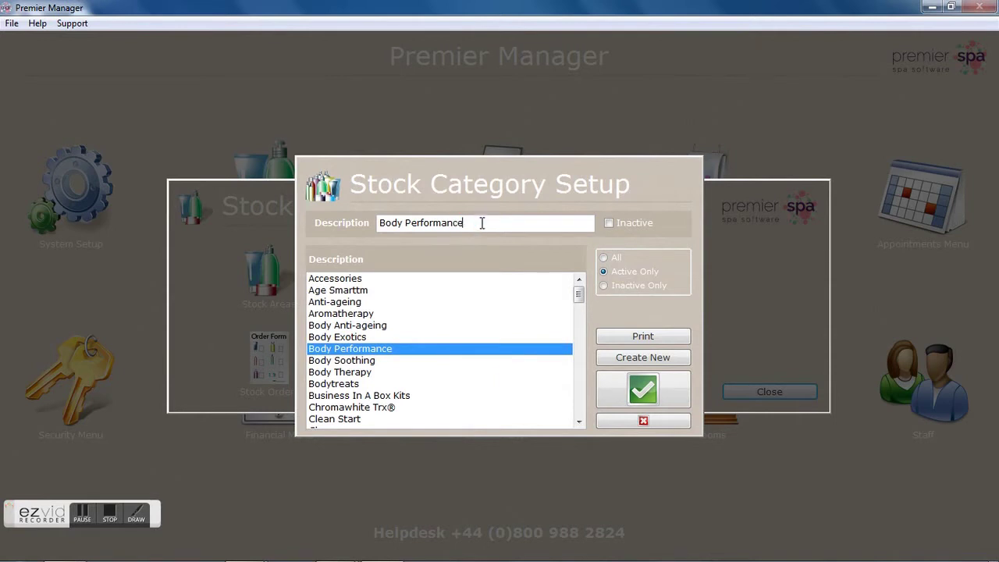
- Check the stock categories for inactive entries, return the filter to active only and close the category setup
{"action": "left_click", "coordinate": [603, 286]}
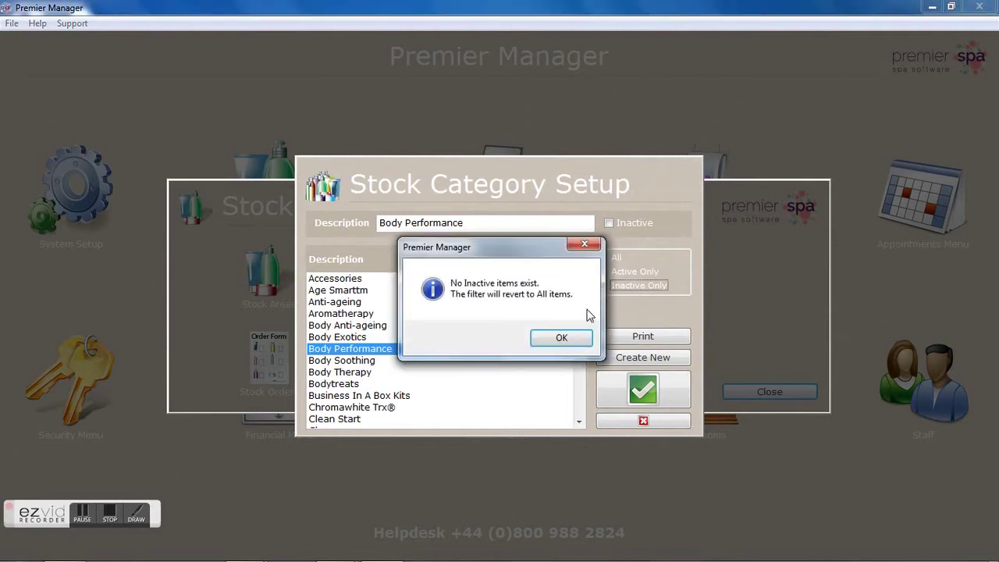
{"action": "left_click", "coordinate": [582, 342]}
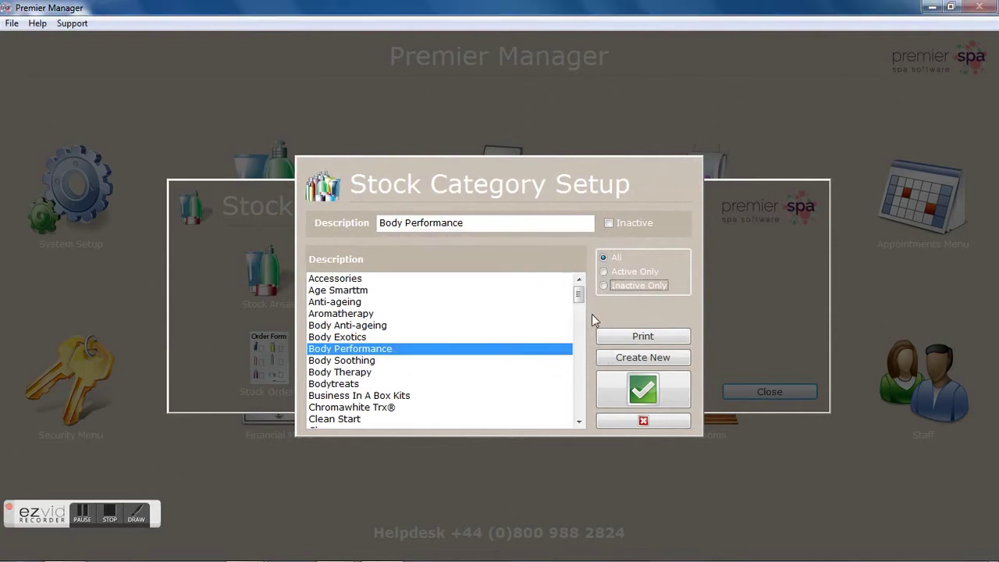
{"action": "left_click", "coordinate": [606, 272]}
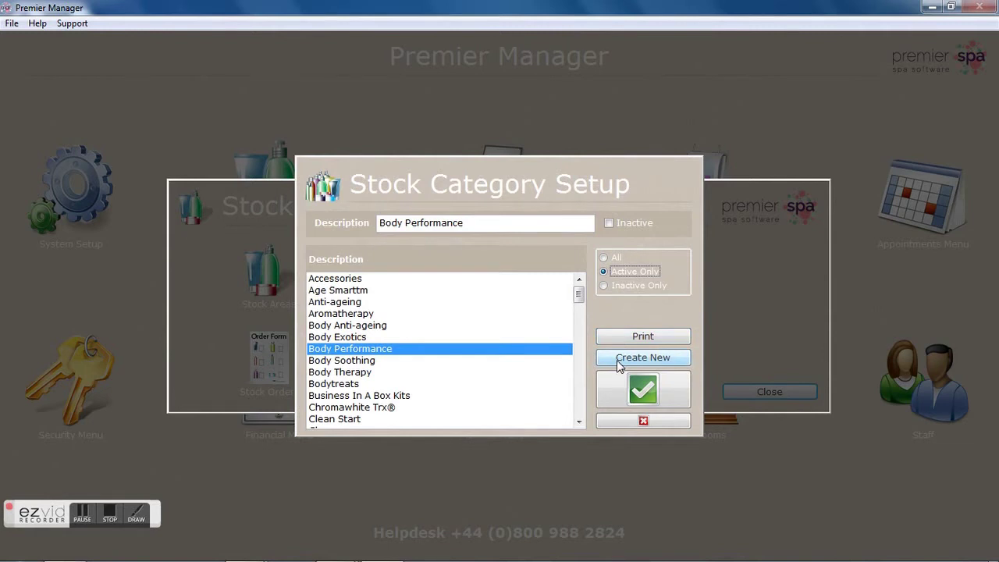
{"action": "left_click", "coordinate": [613, 420]}
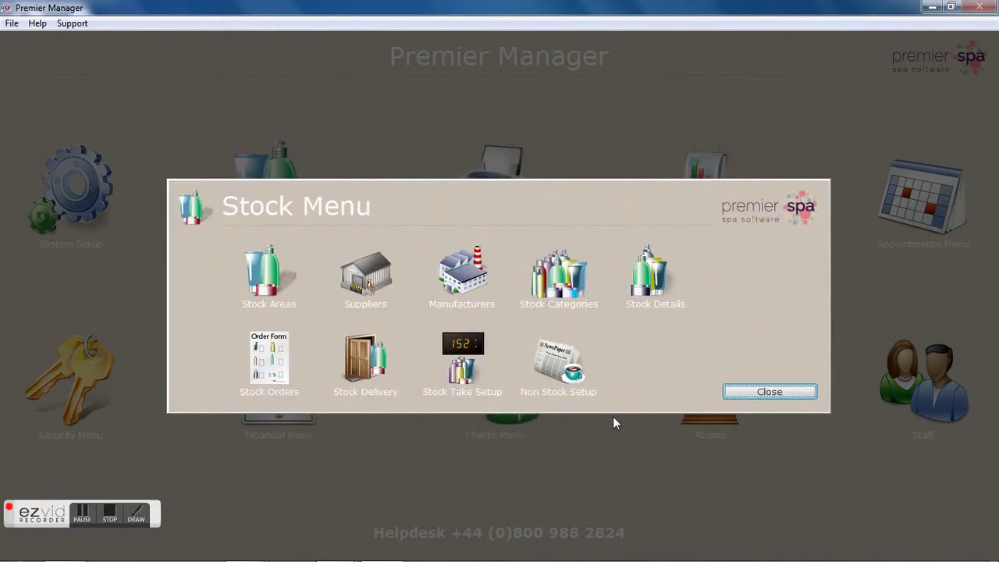
- Open the stock details list and decline recalculating the pack cost price of 0 - Frost
{"action": "left_click", "coordinate": [653, 282]}
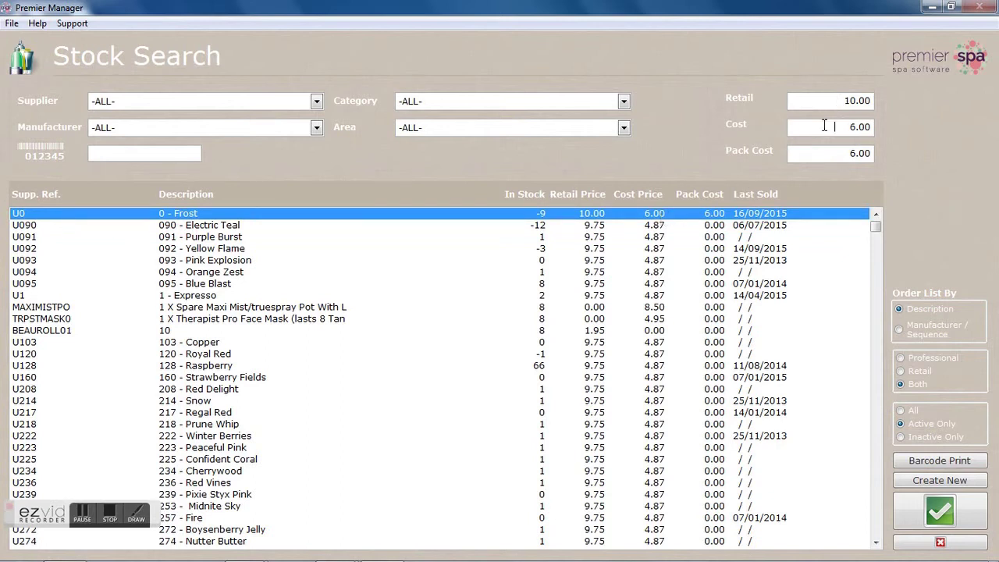
{"action": "left_click", "coordinate": [713, 215]}
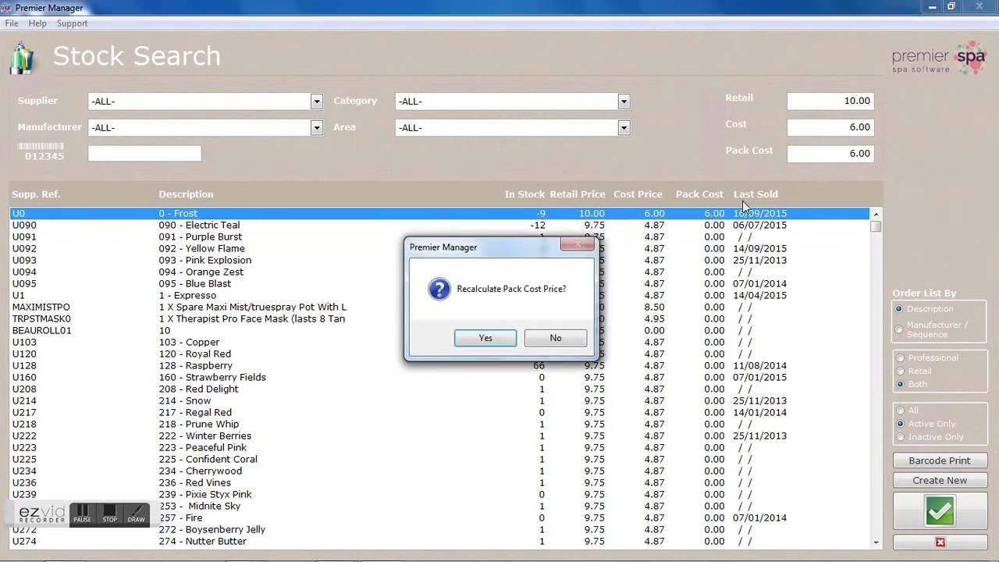
{"action": "left_click", "coordinate": [570, 336]}
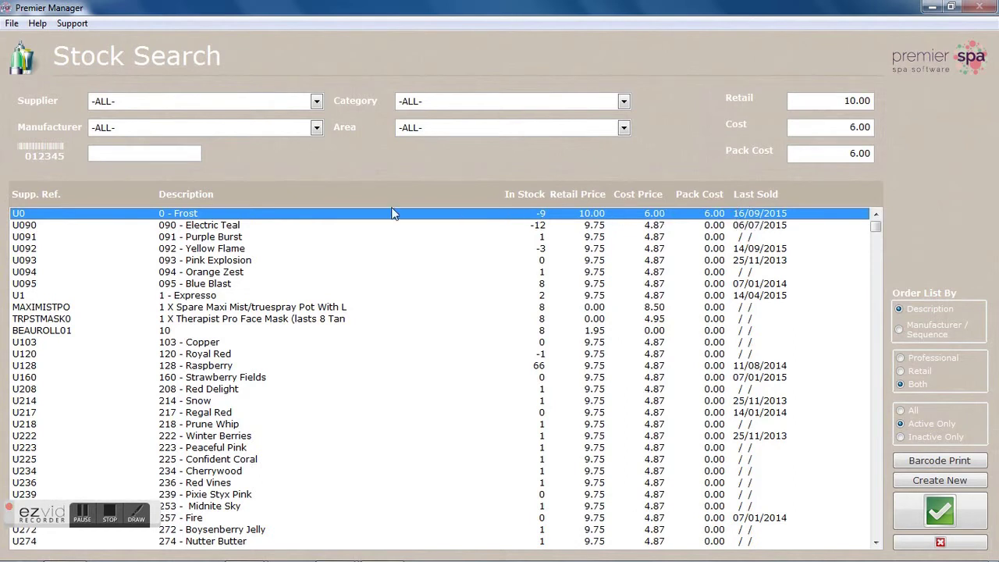
- Check the price details of the stock items from 090 - Electric Teal to 093 - Pink Explosion
{"action": "left_click", "coordinate": [29, 227]}
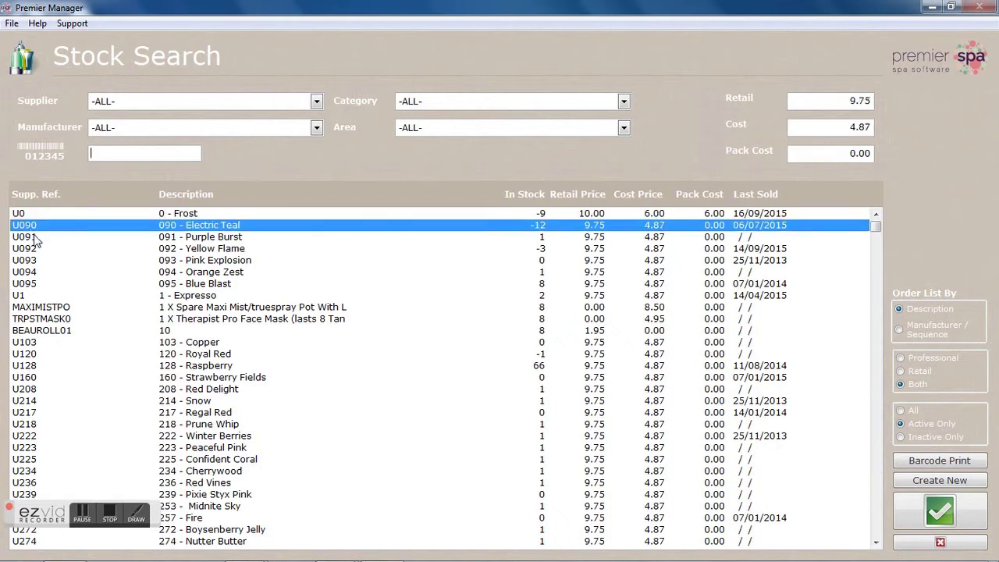
{"action": "left_click", "coordinate": [34, 238]}
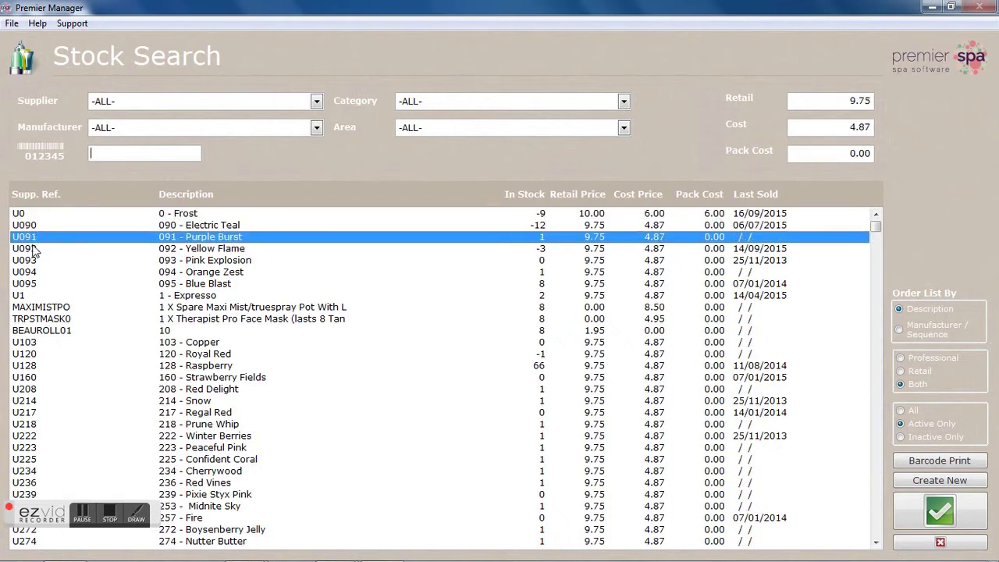
{"action": "left_click", "coordinate": [33, 250]}
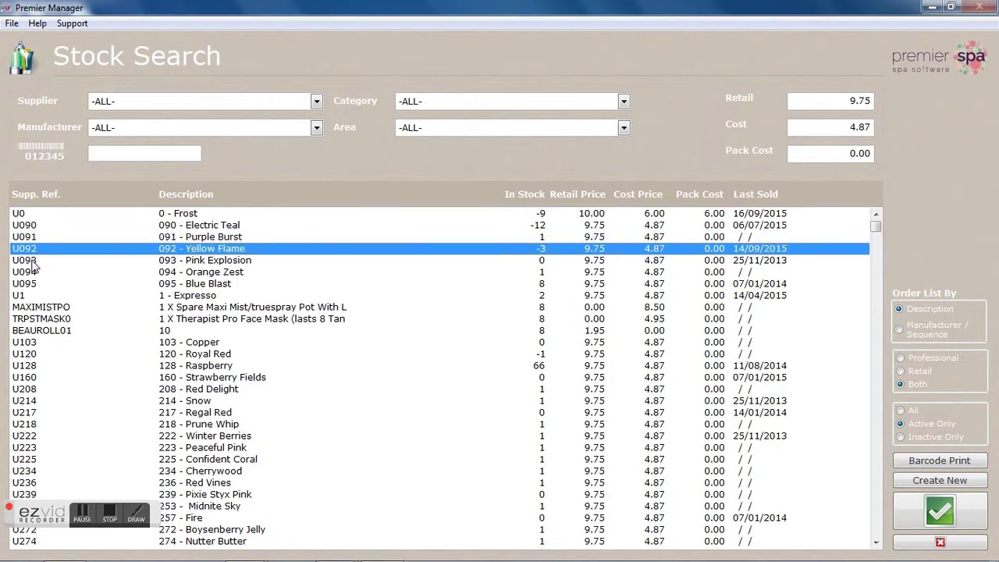
{"action": "left_click", "coordinate": [35, 261]}
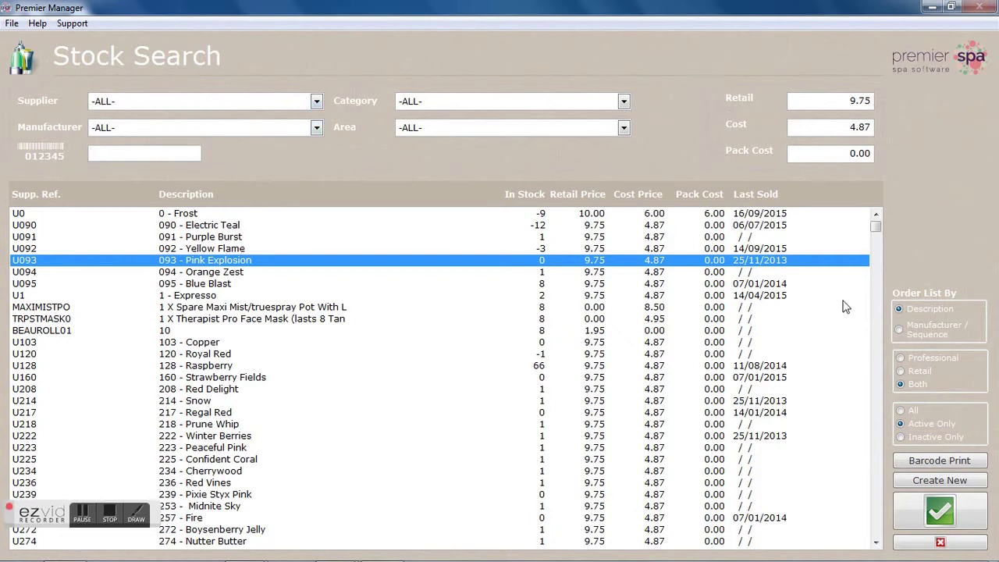
- Order the stock list by manufacturer and sequence to inspect its first items, and return to ordering by description
{"action": "left_click", "coordinate": [901, 331]}
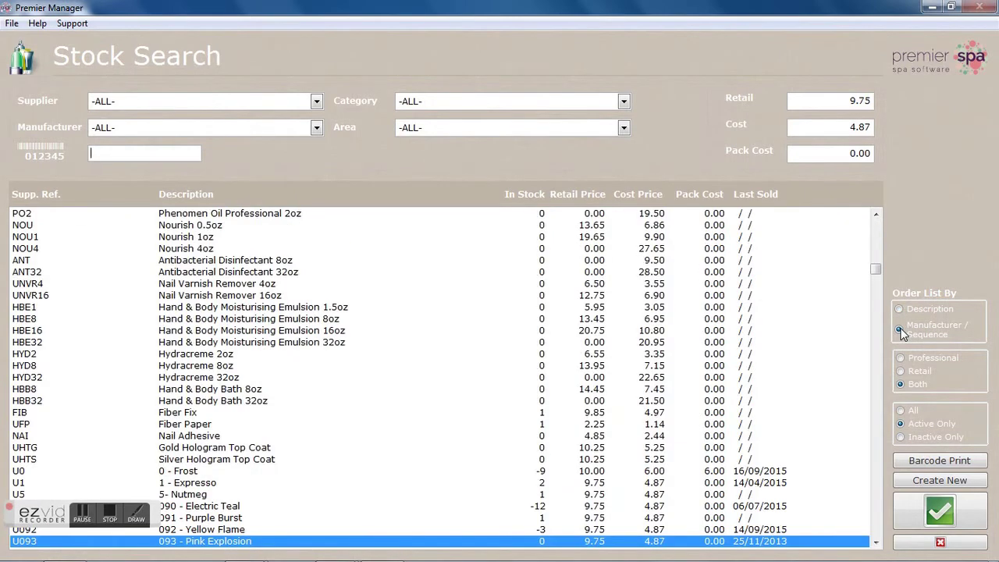
{"action": "left_click_drag", "start_coordinate": [876, 269], "coordinate": [872, 226]}
{"action": "left_click", "coordinate": [867, 226]}
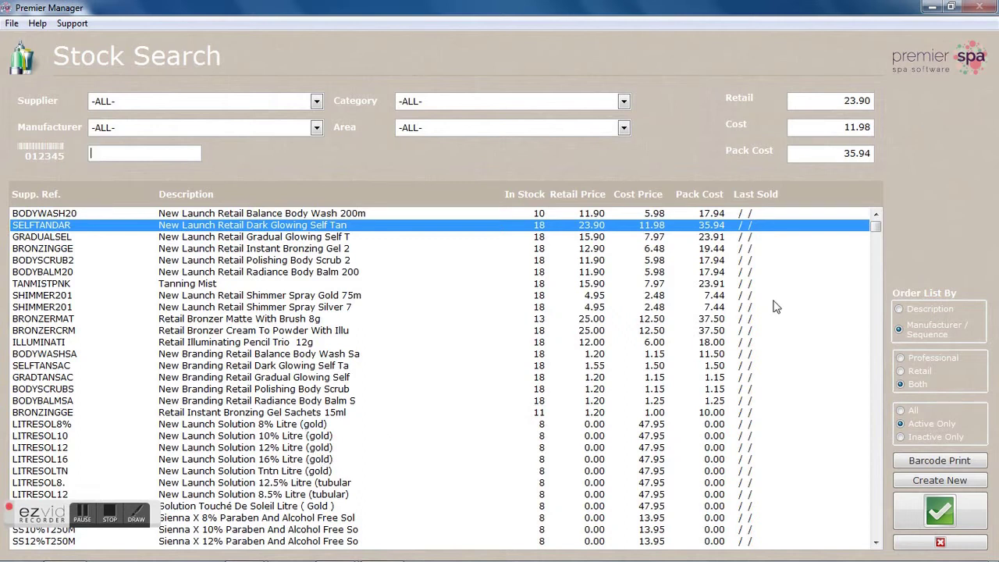
{"action": "left_click", "coordinate": [899, 310]}
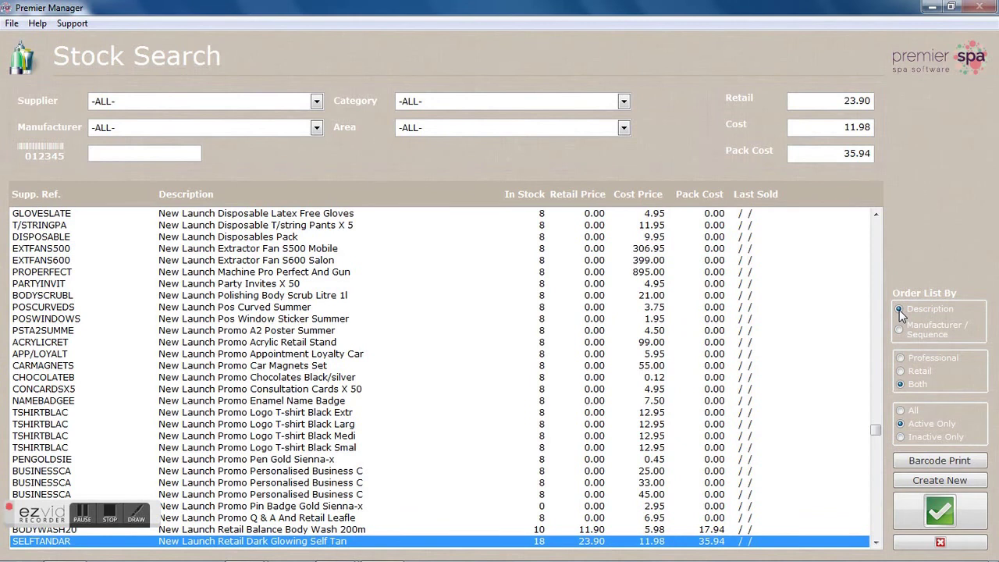
- Filter the stock list to professional items, look at its first entries and change the filter to retail items
{"action": "left_click", "coordinate": [902, 358]}
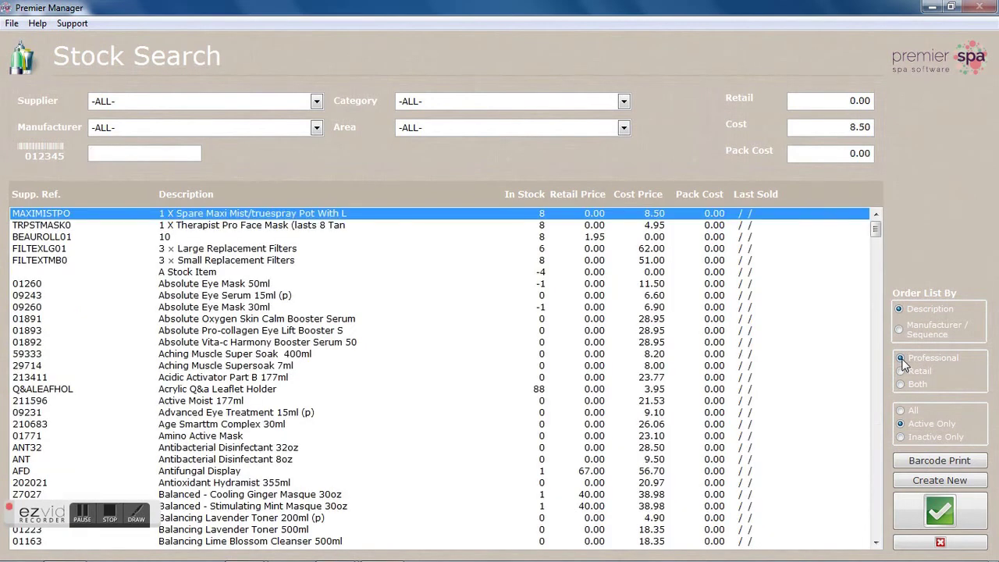
{"action": "mouse_move", "coordinate": [877, 231]}
{"action": "left_mouse_down"}
{"action": "mouse_move", "coordinate": [876, 323]}
{"action": "mouse_move", "coordinate": [878, 227]}
{"action": "left_mouse_up"}
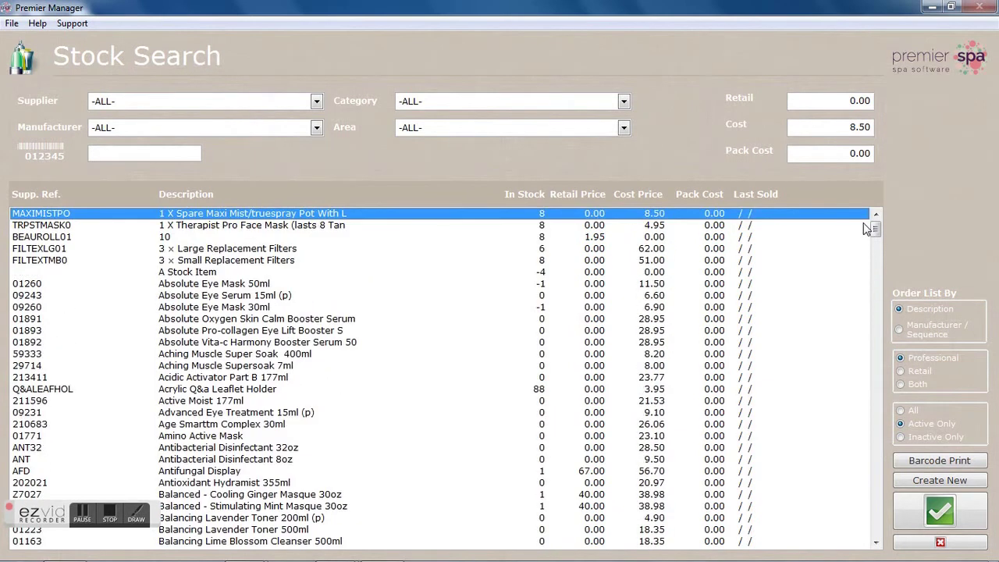
{"action": "key", "text": "Down"}
{"action": "left_click", "coordinate": [902, 372]}
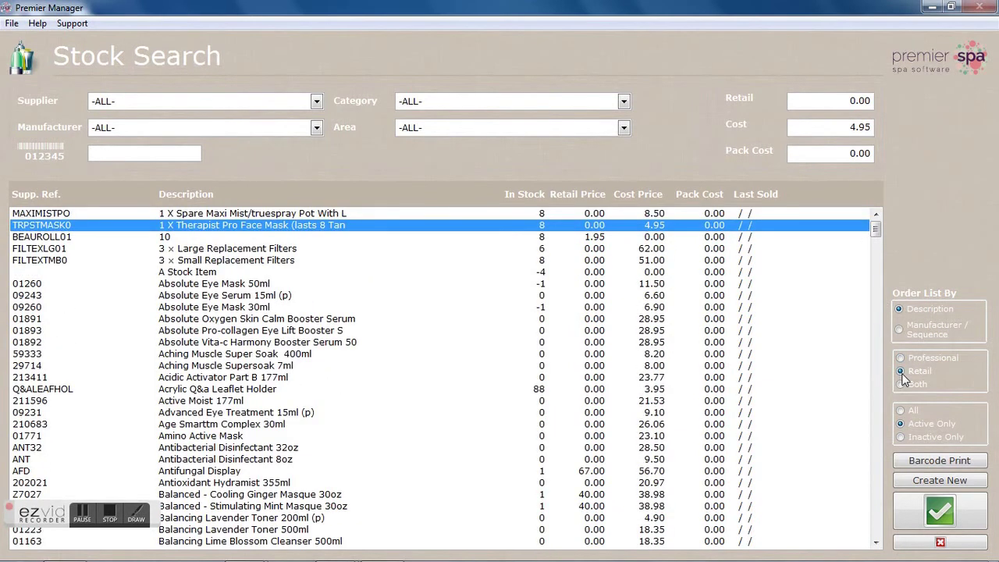
- Look at the first retail items, then widen the stock list to both professional and retail items
{"action": "mouse_move", "coordinate": [876, 228]}
{"action": "left_mouse_down"}
{"action": "mouse_move", "coordinate": [888, 323]}
{"action": "mouse_move", "coordinate": [876, 227]}
{"action": "left_mouse_up"}
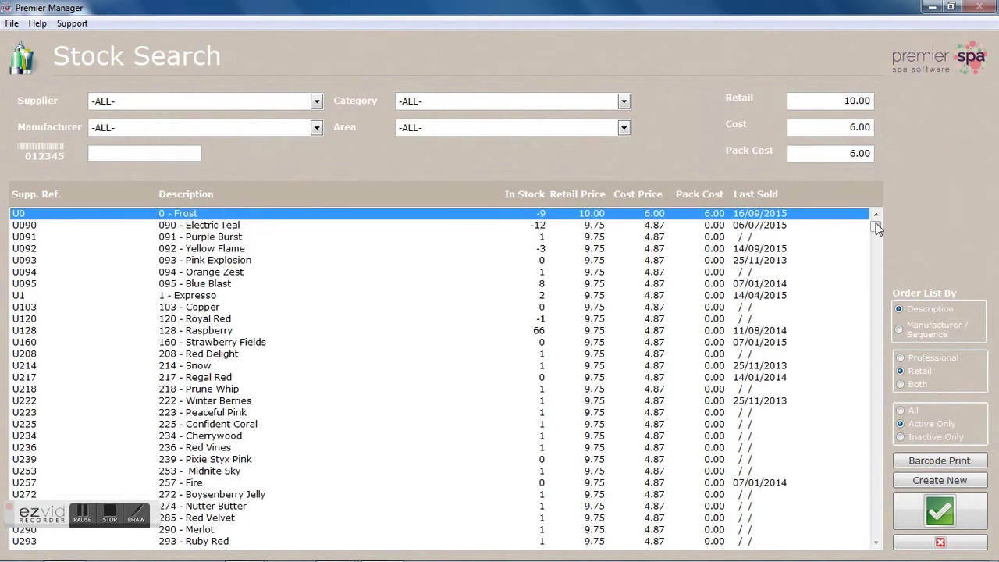
{"action": "left_click", "coordinate": [902, 386]}
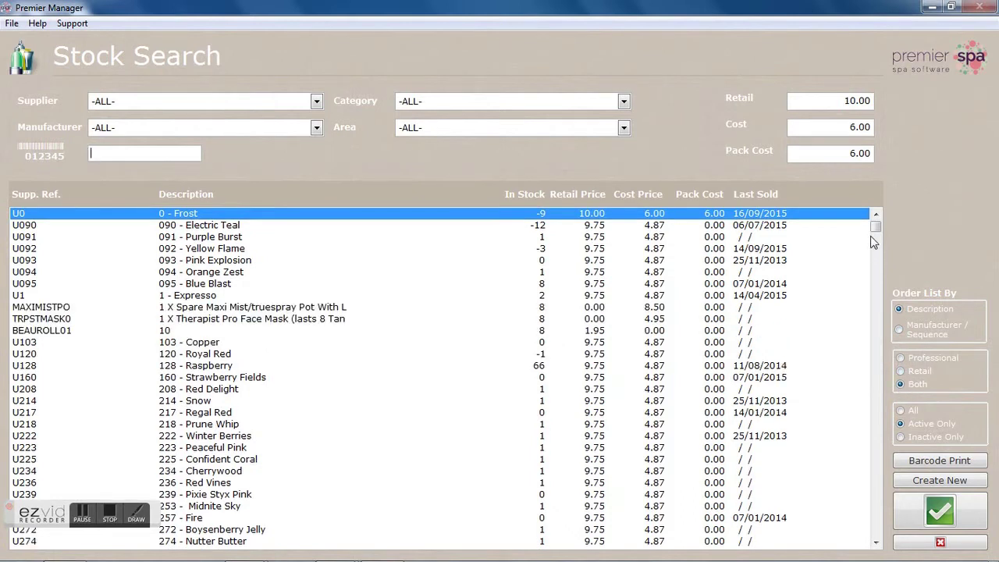
{"action": "mouse_move", "coordinate": [876, 228]}
{"action": "left_mouse_down"}
{"action": "mouse_move", "coordinate": [881, 279]}
{"action": "mouse_move", "coordinate": [873, 235]}
{"action": "left_mouse_up"}
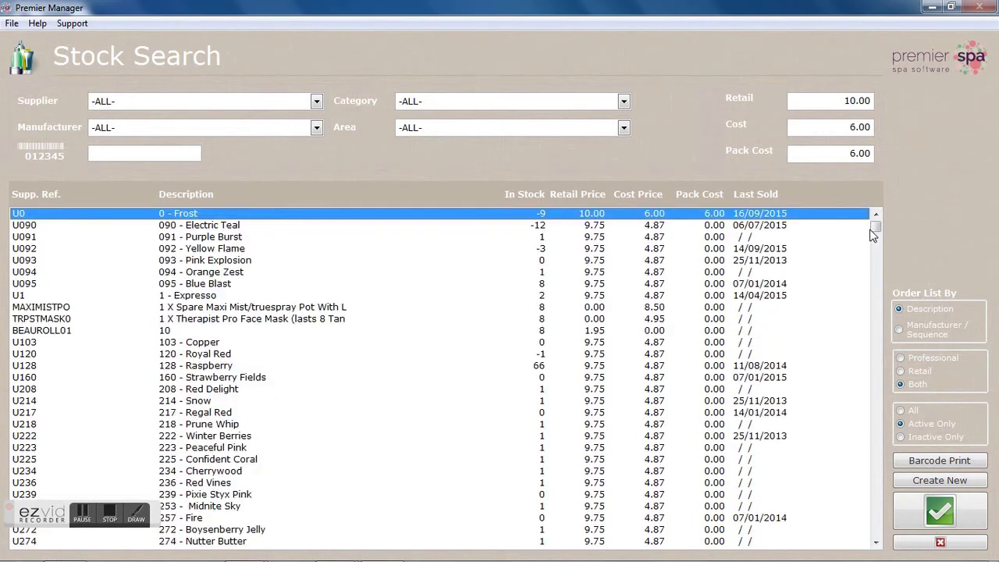
{"action": "key", "text": "Down"}
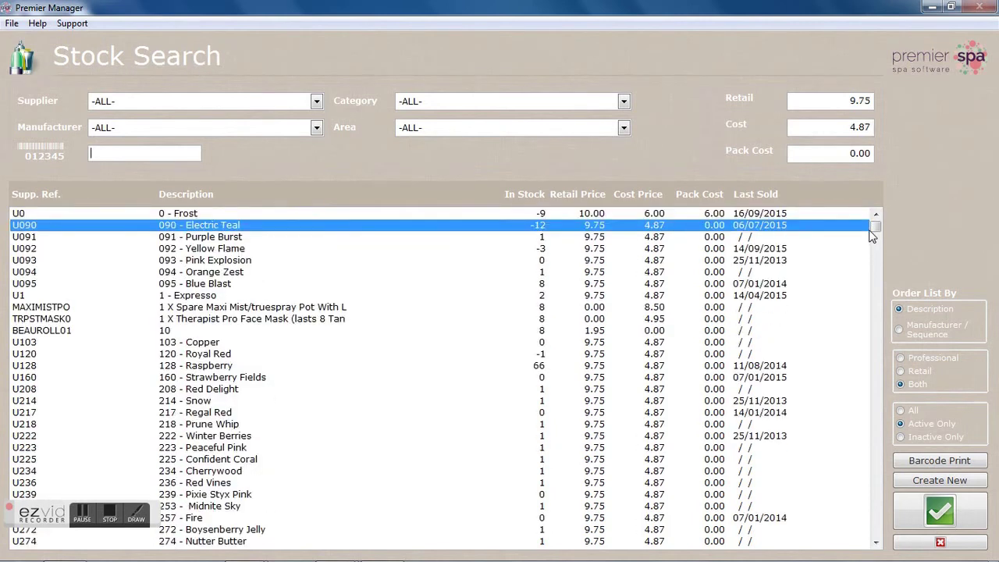
- Try the inactive-only and active-only status filters on the stock list and leave it showing all items
{"action": "left_click", "coordinate": [901, 412]}
{"action": "left_click", "coordinate": [902, 438]}
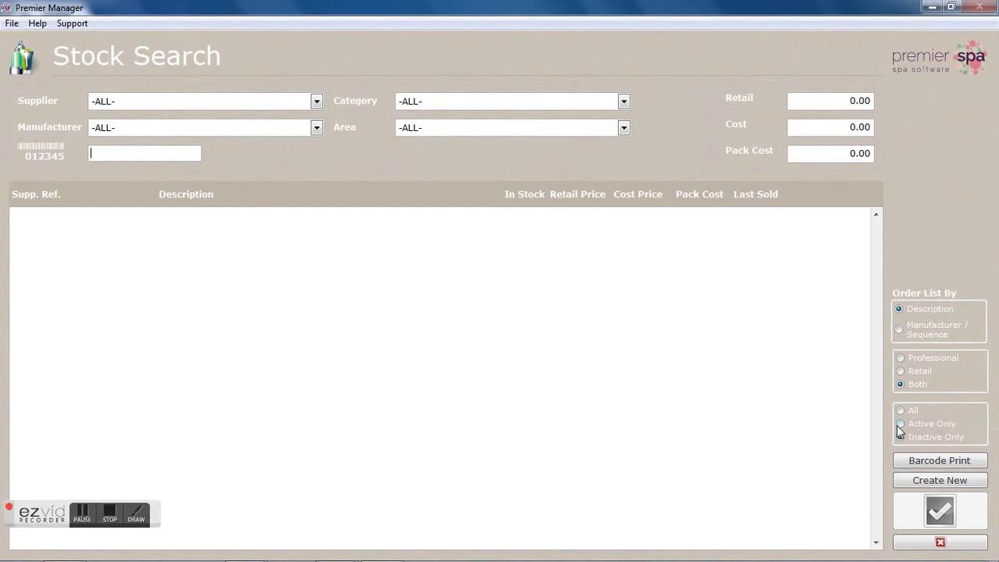
{"action": "left_click", "coordinate": [900, 425]}
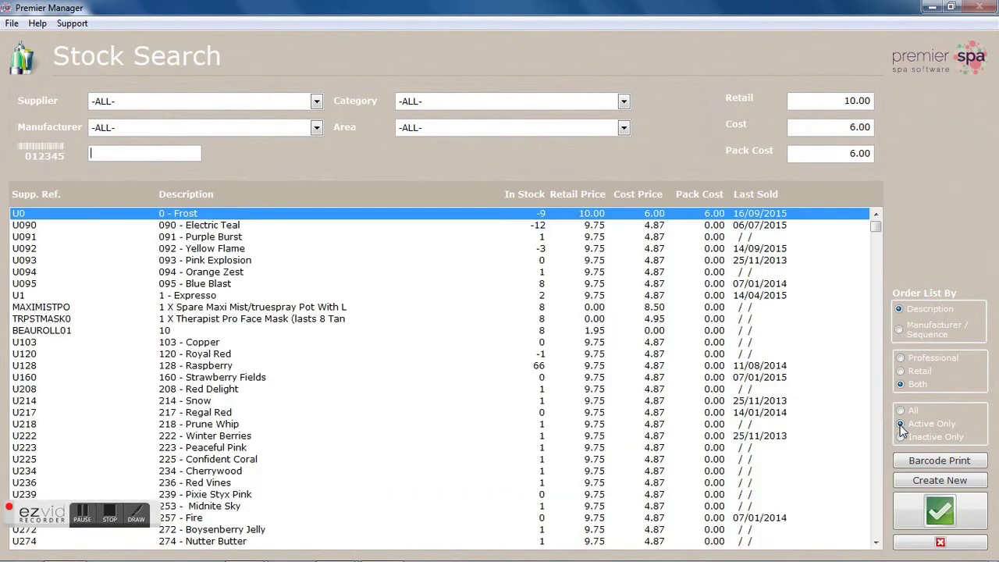
{"action": "left_click", "coordinate": [900, 411]}
- Filter the stock list to items with Dermalogica as both supplier and manufacturer
{"action": "left_click", "coordinate": [315, 102]}
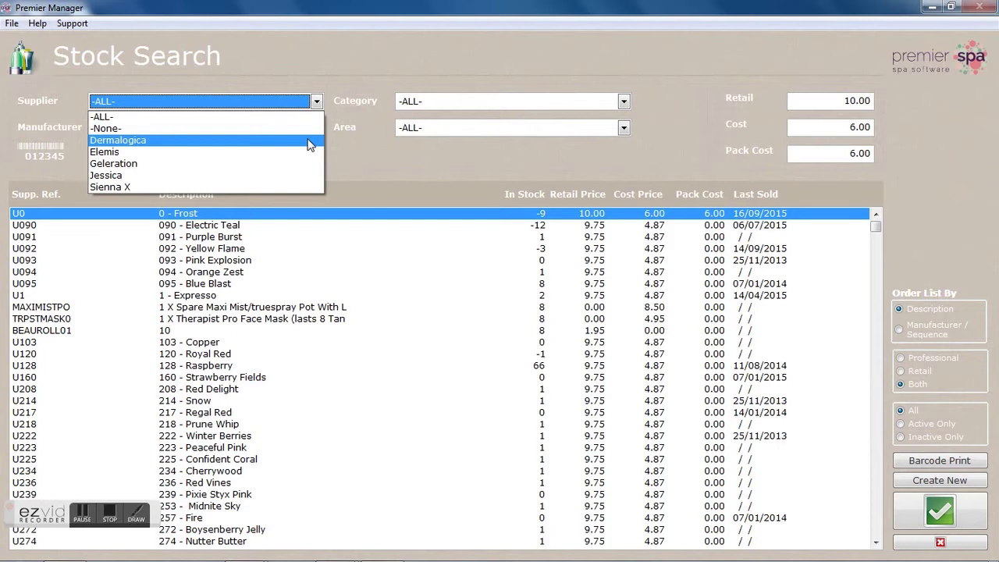
{"action": "left_click", "coordinate": [310, 142]}
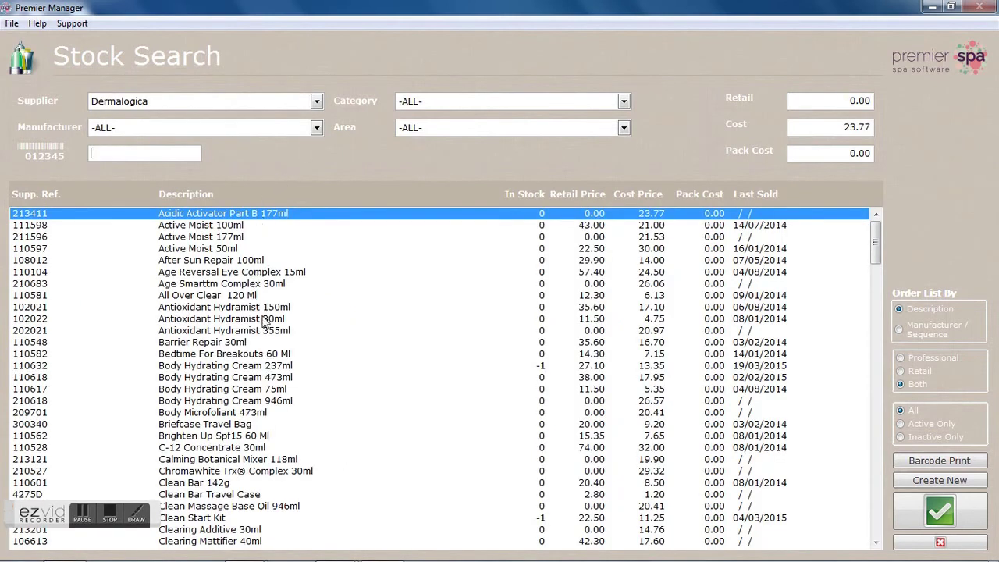
{"action": "left_click", "coordinate": [317, 129]}
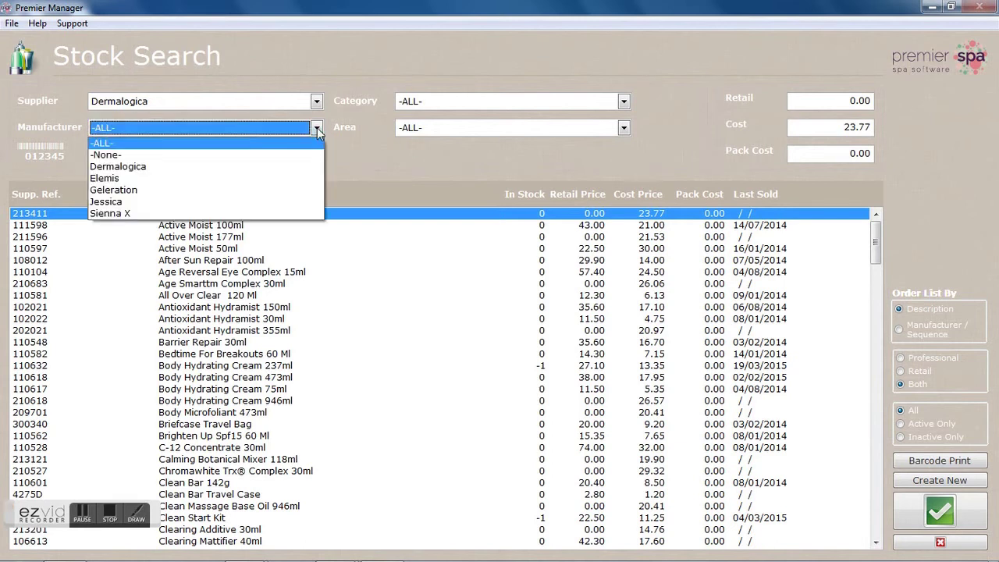
{"action": "left_click", "coordinate": [289, 167]}
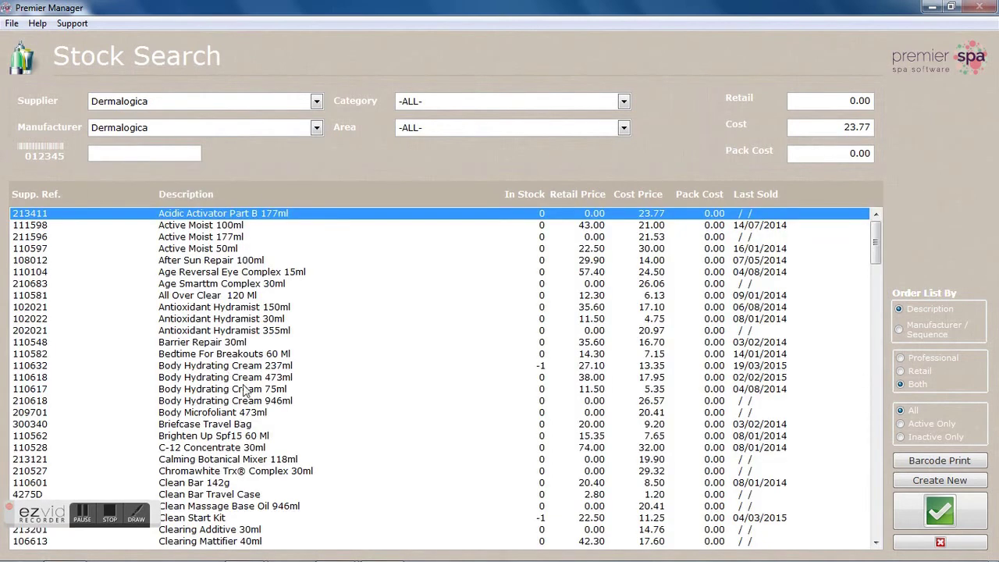
- Compare the retail and professional items within the Dermalogica stock and leave the list on retail items
{"action": "left_click", "coordinate": [901, 371]}
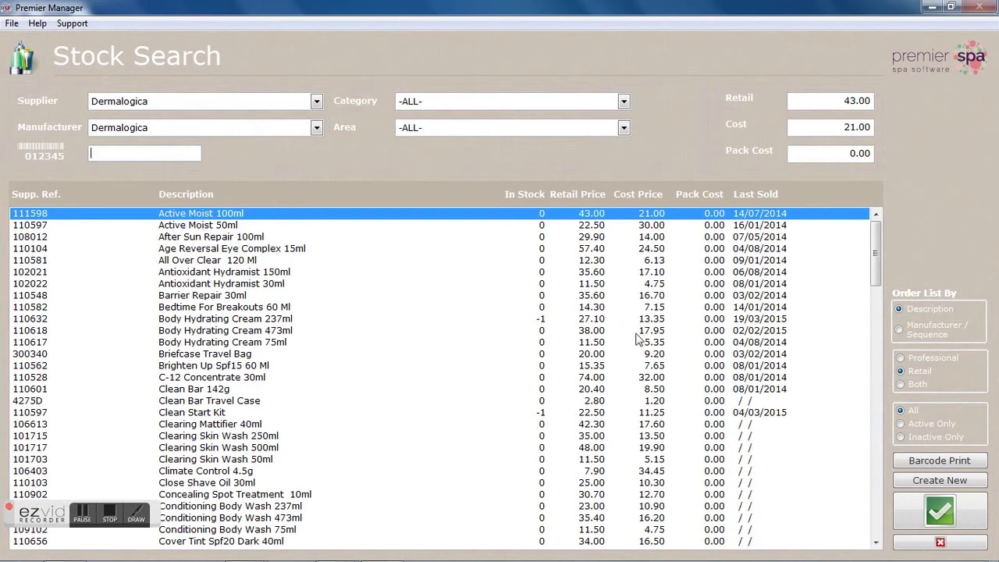
{"action": "left_click", "coordinate": [902, 359]}
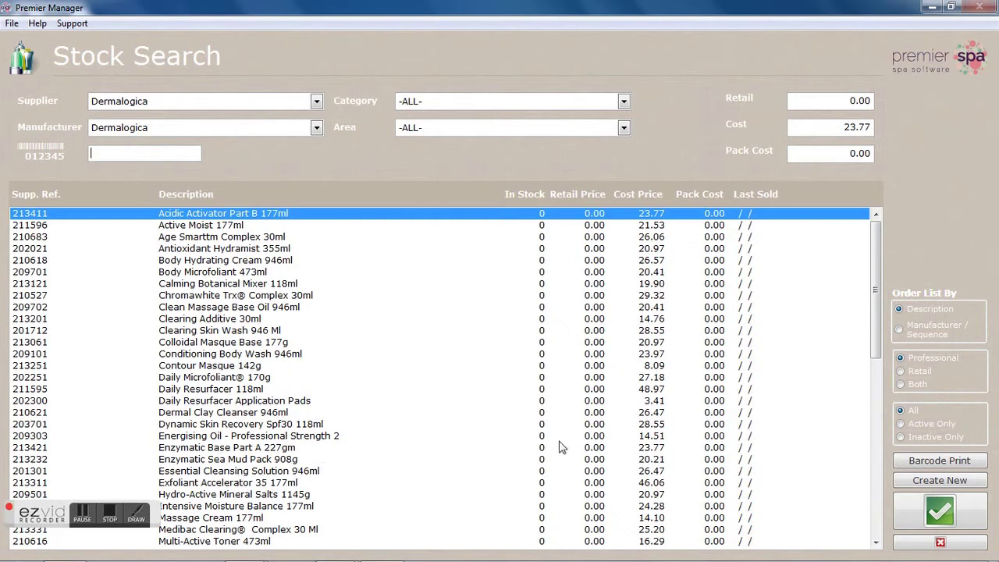
{"action": "left_click", "coordinate": [901, 372]}
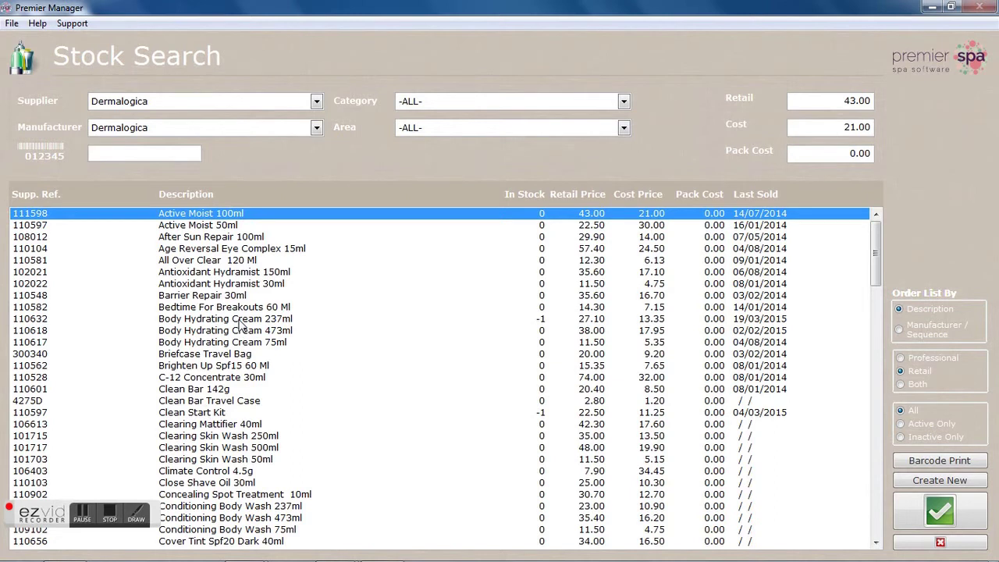
- Reset the manufacturer and supplier filters to -ALL- and select the first item, 0 - Frost
{"action": "left_click", "coordinate": [317, 128]}
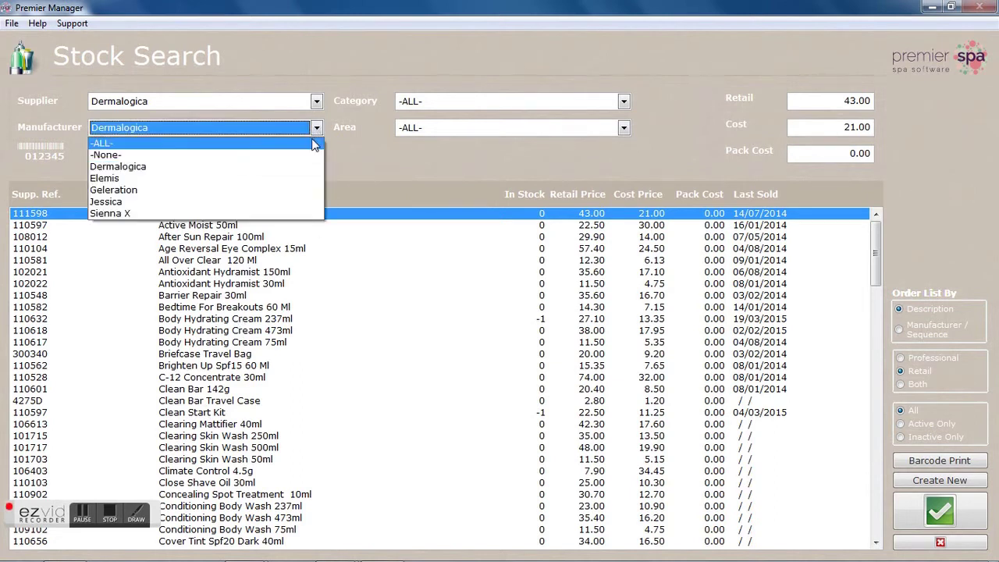
{"action": "left_click", "coordinate": [312, 144]}
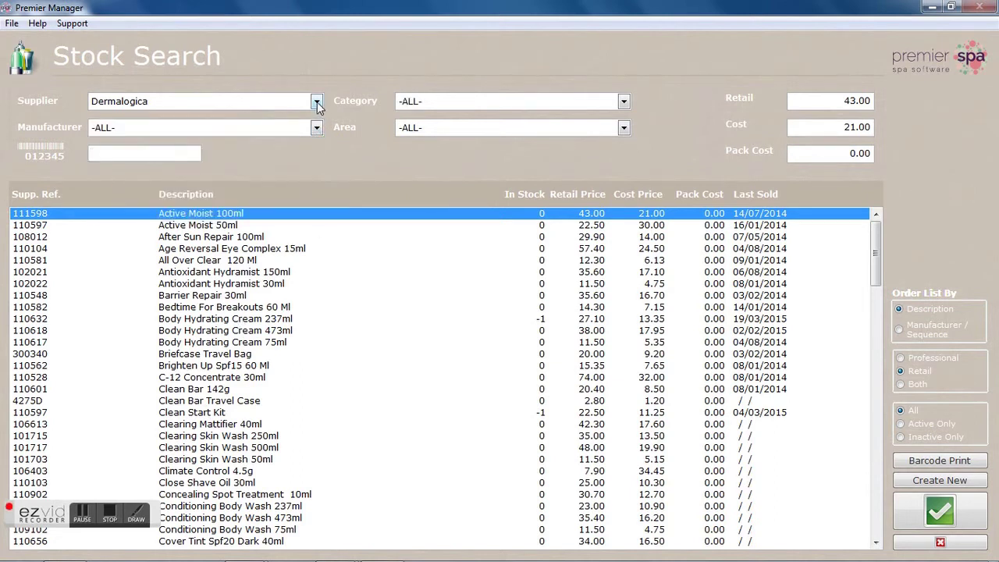
{"action": "left_click", "coordinate": [317, 103]}
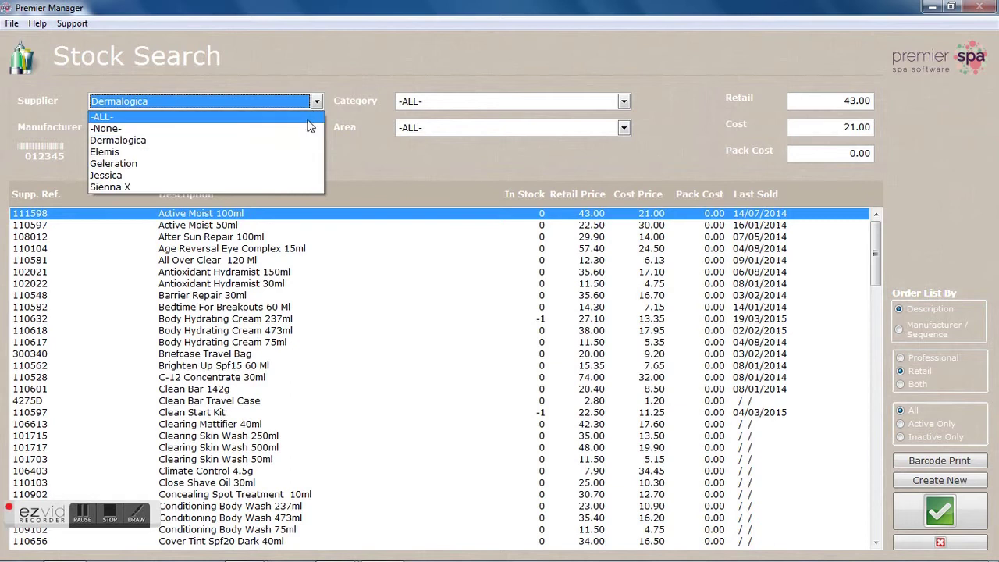
{"action": "left_click", "coordinate": [312, 118]}
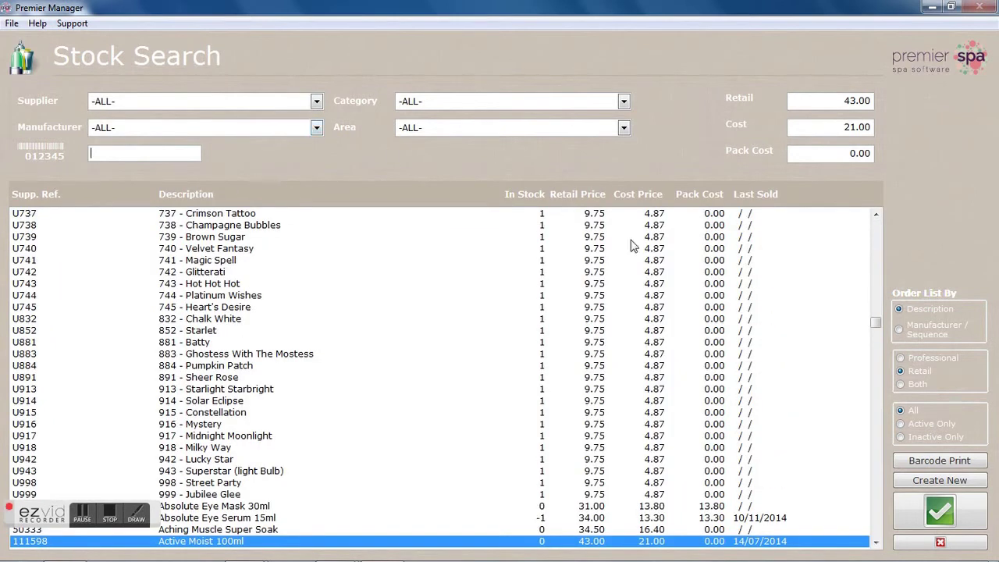
{"action": "left_click_drag", "start_coordinate": [876, 325], "coordinate": [869, 221]}
{"action": "left_click", "coordinate": [865, 216]}
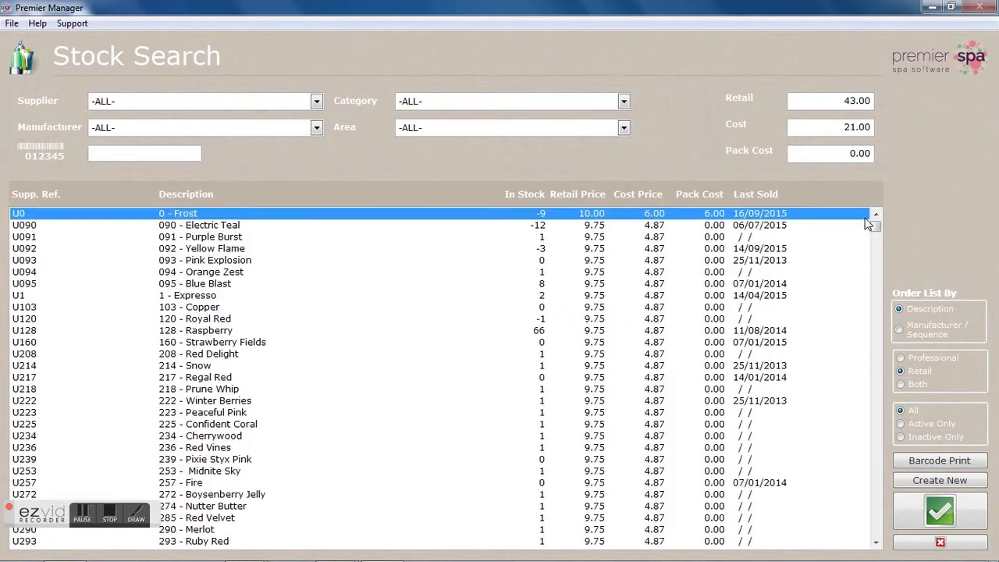
- Look through the available stock categories from the start of the list down to Love Sienna Kit
{"action": "left_click", "coordinate": [625, 102]}
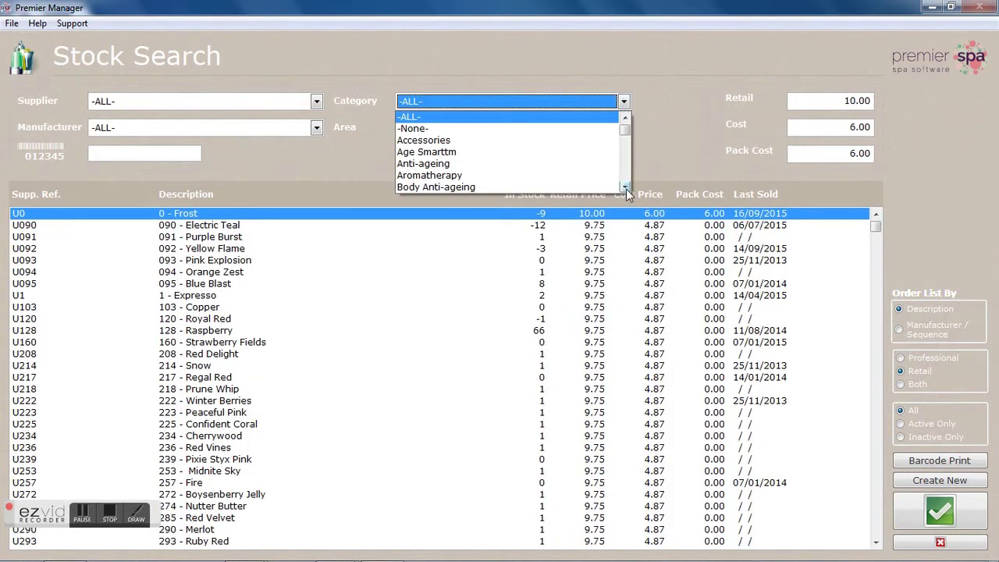
{"action": "left_click", "coordinate": [626, 188]}
{"action": "left_click", "coordinate": [626, 187]}
{"action": "left_click", "coordinate": [625, 187]}
{"action": "left_click", "coordinate": [625, 187]}
{"action": "left_click", "coordinate": [625, 187]}
{"action": "left_click", "coordinate": [626, 188]}
{"action": "left_click", "coordinate": [625, 187]}
{"action": "left_click", "coordinate": [626, 187]}
{"action": "left_click", "coordinate": [625, 188]}
{"action": "left_click", "coordinate": [625, 187]}
{"action": "left_click", "coordinate": [625, 188]}
{"action": "left_click", "coordinate": [625, 188]}
{"action": "left_click", "coordinate": [625, 187]}
{"action": "left_click", "coordinate": [625, 187]}
{"action": "left_click", "coordinate": [625, 187]}
{"action": "left_click", "coordinate": [625, 187]}
{"action": "left_click", "coordinate": [626, 187]}
{"action": "left_click", "coordinate": [626, 187]}
{"action": "left_click", "coordinate": [626, 187]}
{"action": "left_click", "coordinate": [626, 187]}
{"action": "left_click", "coordinate": [626, 188]}
{"action": "left_click", "coordinate": [625, 187]}
{"action": "left_click", "coordinate": [625, 187]}
{"action": "left_click", "coordinate": [625, 187]}
{"action": "left_click", "coordinate": [626, 187]}
{"action": "left_click", "coordinate": [625, 188]}
{"action": "left_click", "coordinate": [625, 188]}
{"action": "left_click", "coordinate": [625, 188]}
{"action": "left_click", "coordinate": [626, 188]}
{"action": "left_click", "coordinate": [625, 188]}
{"action": "left_click", "coordinate": [625, 187]}
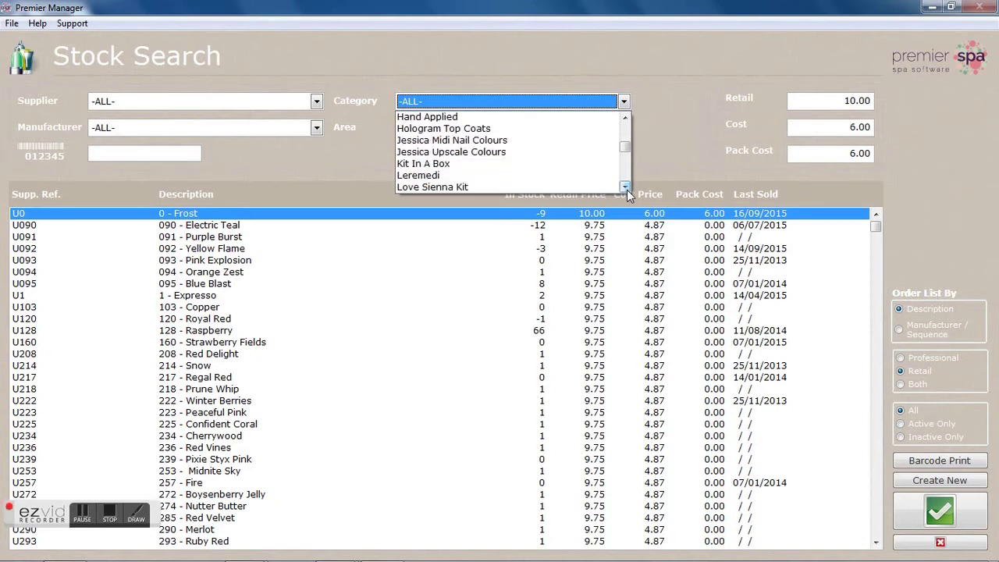
{"action": "mouse_move", "coordinate": [626, 148]}
{"action": "left_mouse_down"}
{"action": "mouse_move", "coordinate": [624, 186]}
{"action": "mouse_move", "coordinate": [625, 130]}
{"action": "left_mouse_up"}
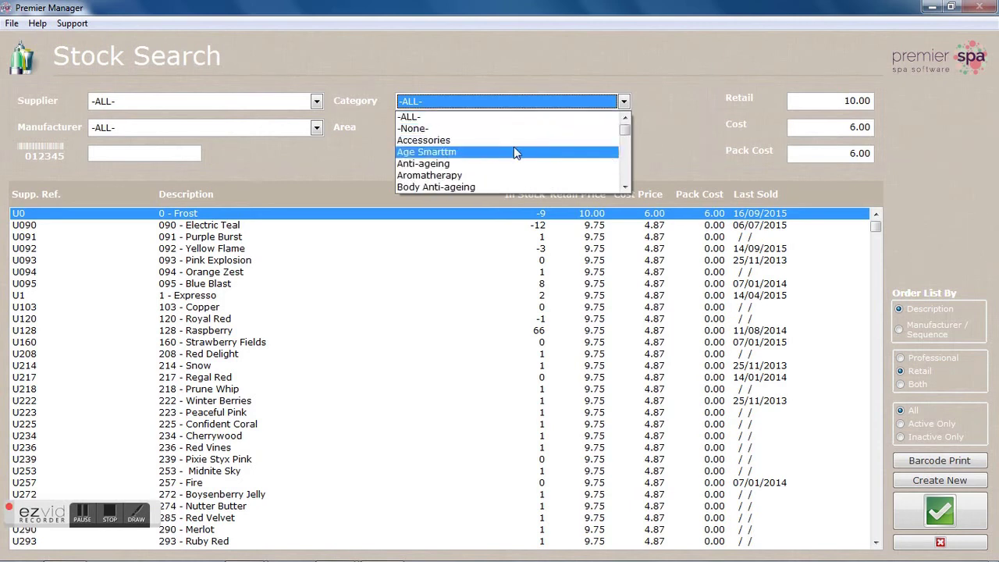
- Filter the stock list by the Age Smarttm category, then change the category to Anti-ageing
{"action": "left_click", "coordinate": [446, 153]}
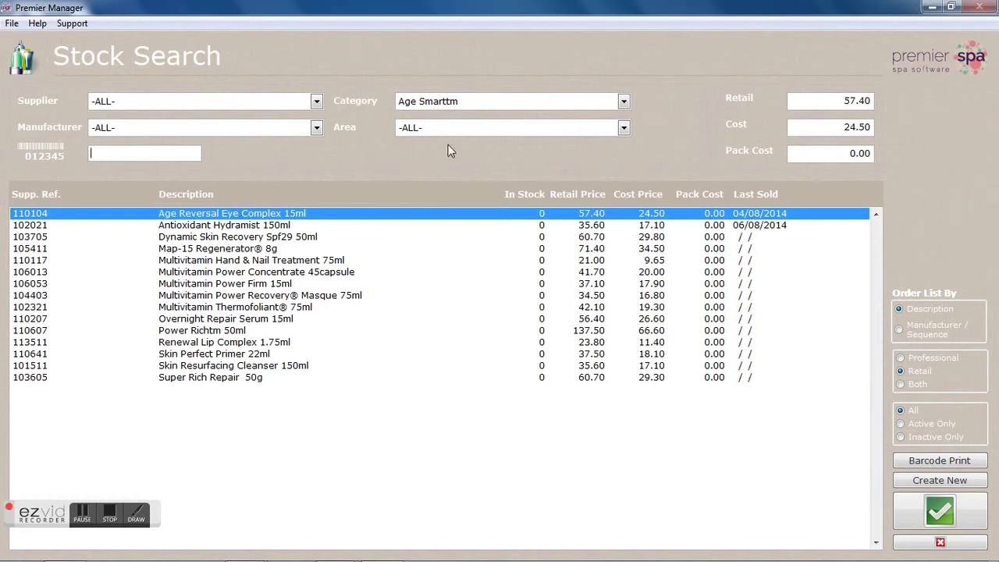
{"action": "left_click", "coordinate": [624, 102]}
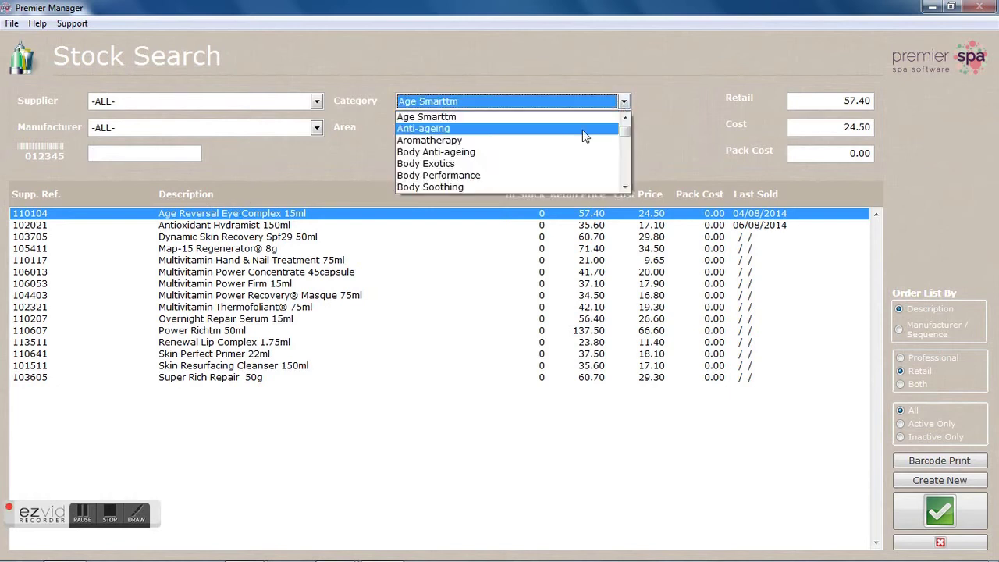
{"action": "left_click", "coordinate": [583, 130]}
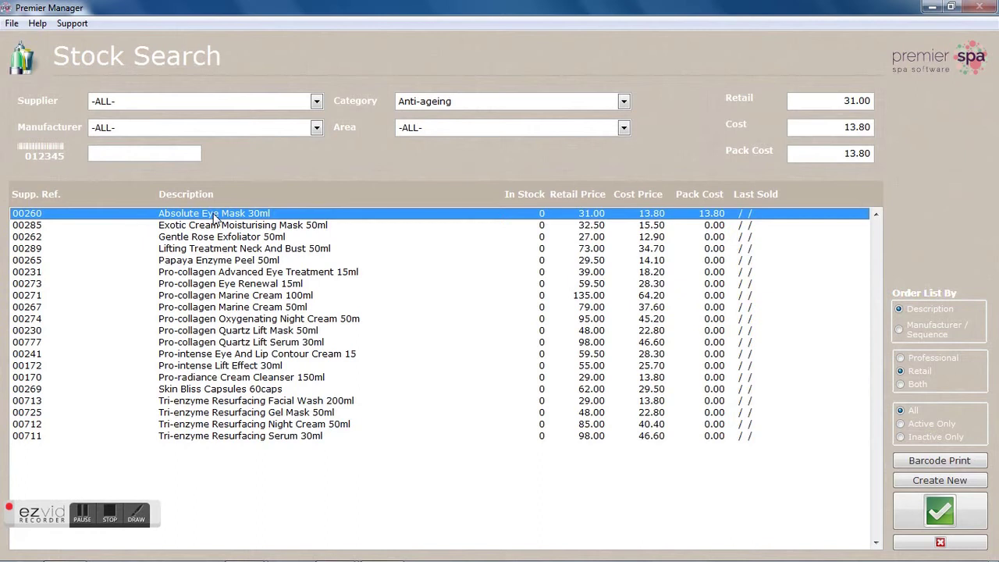
- Mark Absolute Eye Mask 30ml as inactive, save it and filter the stock list to inactive items only
{"action": "left_click", "coordinate": [933, 515]}
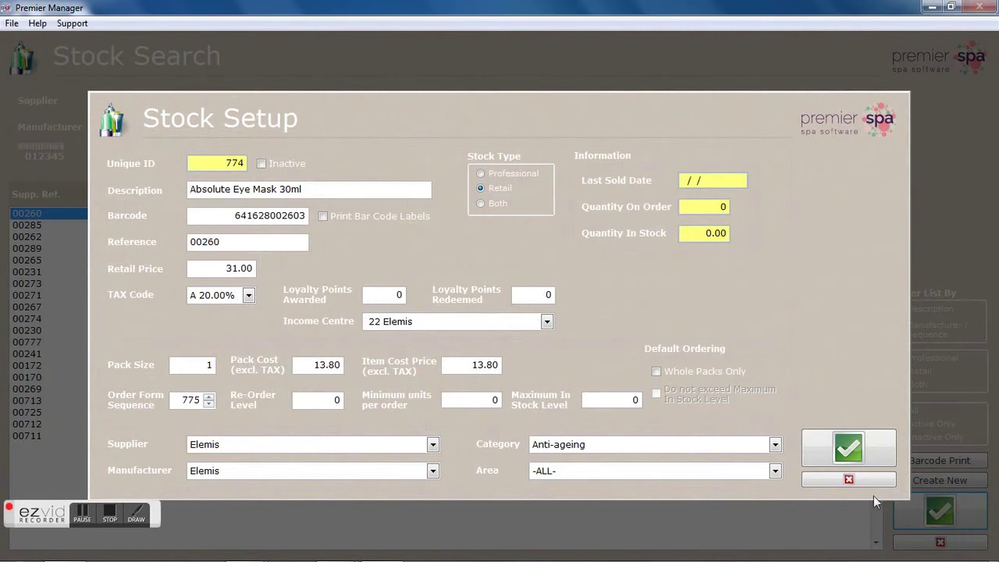
{"action": "left_click", "coordinate": [848, 481]}
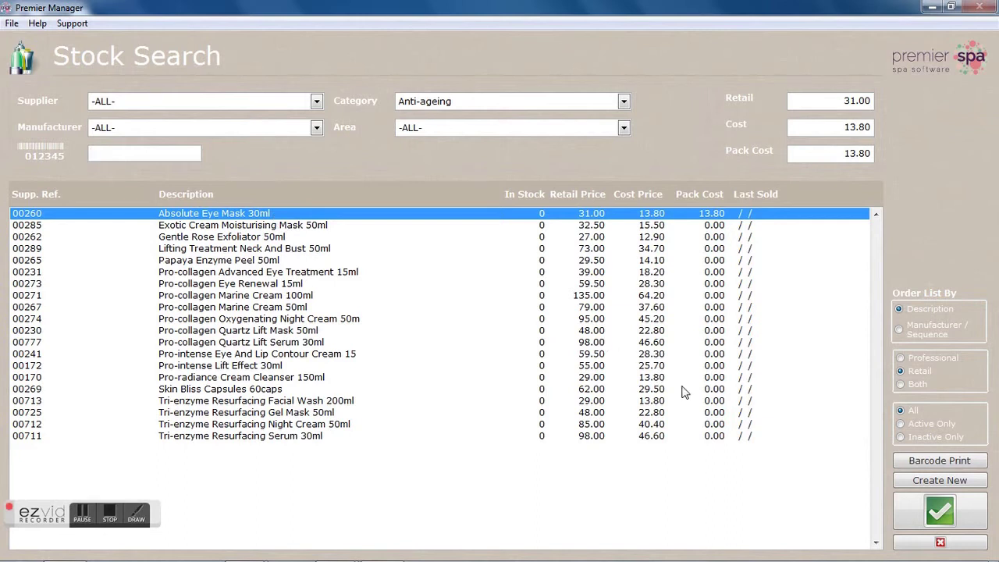
{"action": "left_click", "coordinate": [933, 513]}
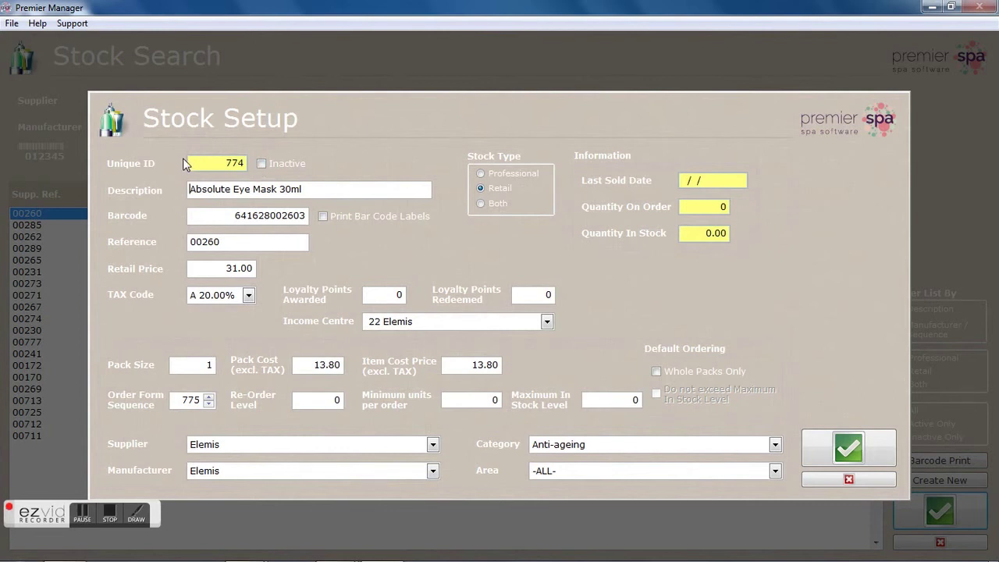
{"action": "left_click", "coordinate": [262, 165]}
{"action": "left_click", "coordinate": [840, 456]}
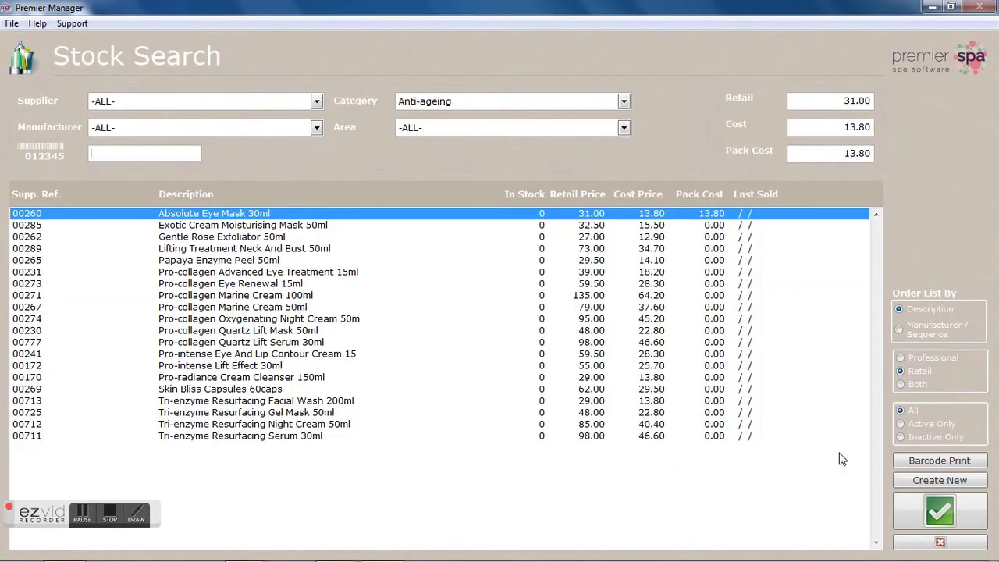
{"action": "left_click", "coordinate": [902, 438]}
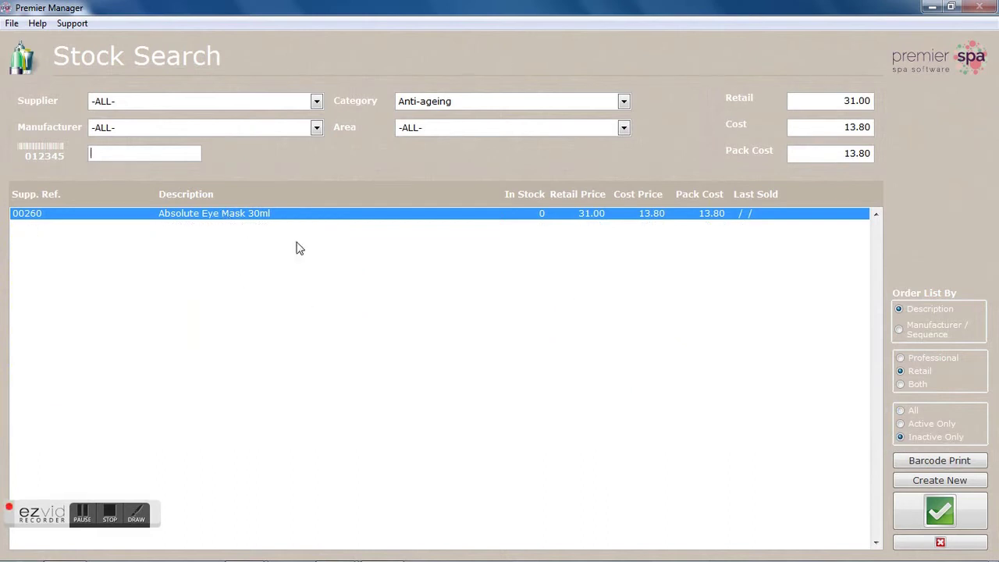
- Remove the inactive mark from Absolute Eye Mask 30ml, save it and filter the list to active items only
{"action": "left_click", "coordinate": [928, 515]}
{"action": "left_click", "coordinate": [261, 164]}
{"action": "left_click", "coordinate": [820, 451]}
{"action": "left_click", "coordinate": [900, 425]}
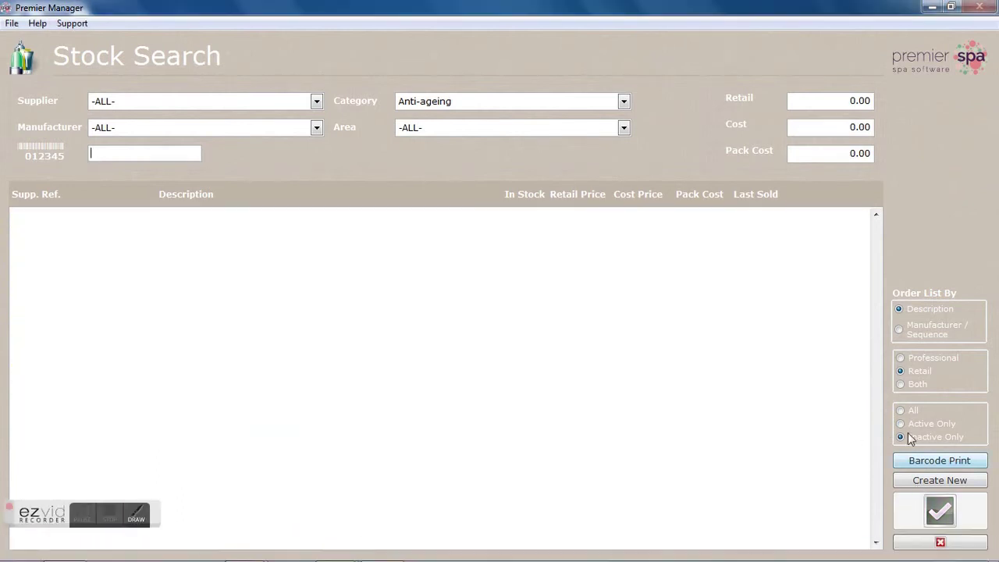
{"action": "left_click", "coordinate": [902, 425]}
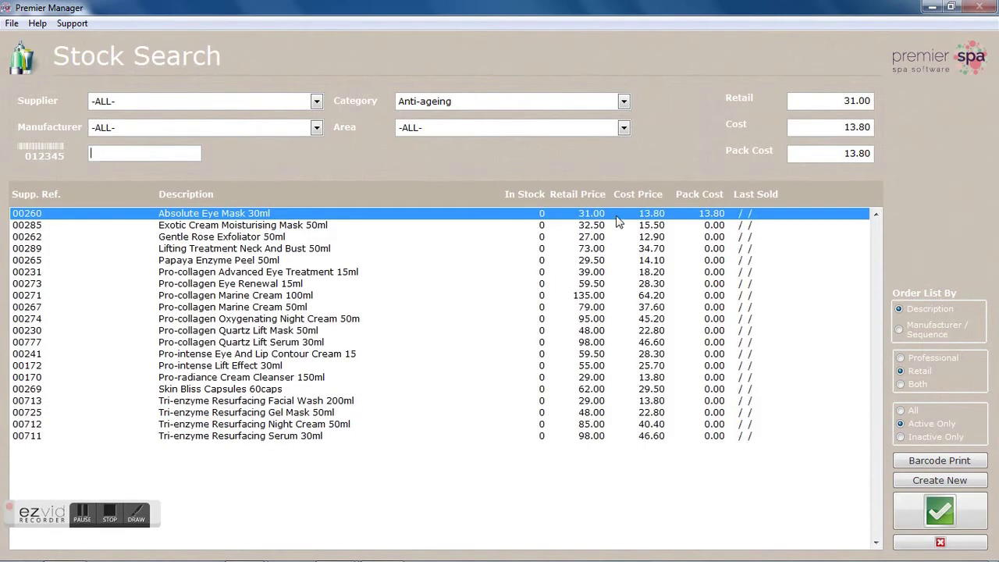
- Open the stock details of Absolute Eye Mask 30ml and view its income centre options
{"action": "left_click", "coordinate": [924, 515]}
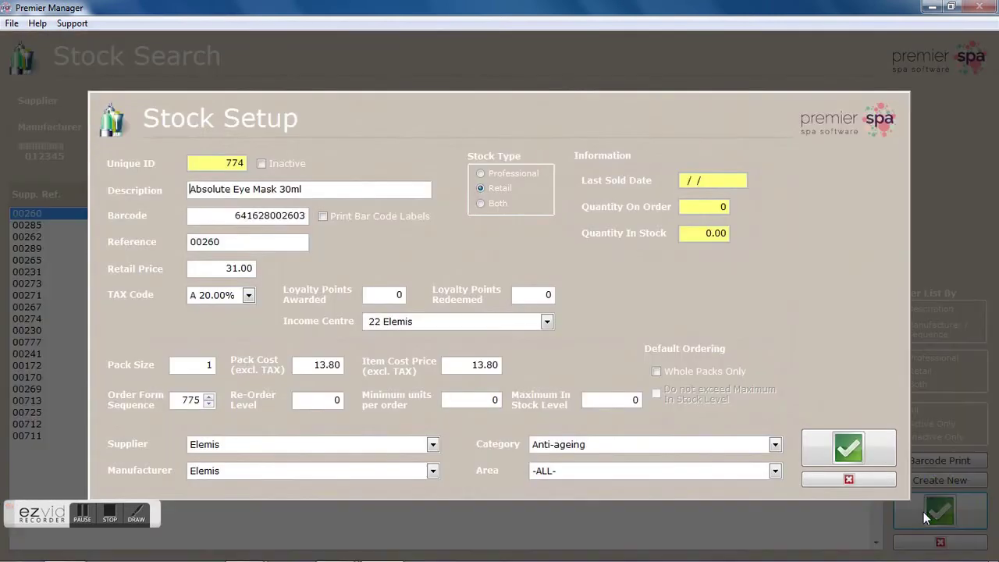
{"action": "left_click", "coordinate": [192, 192]}
{"action": "left_click", "coordinate": [547, 323]}
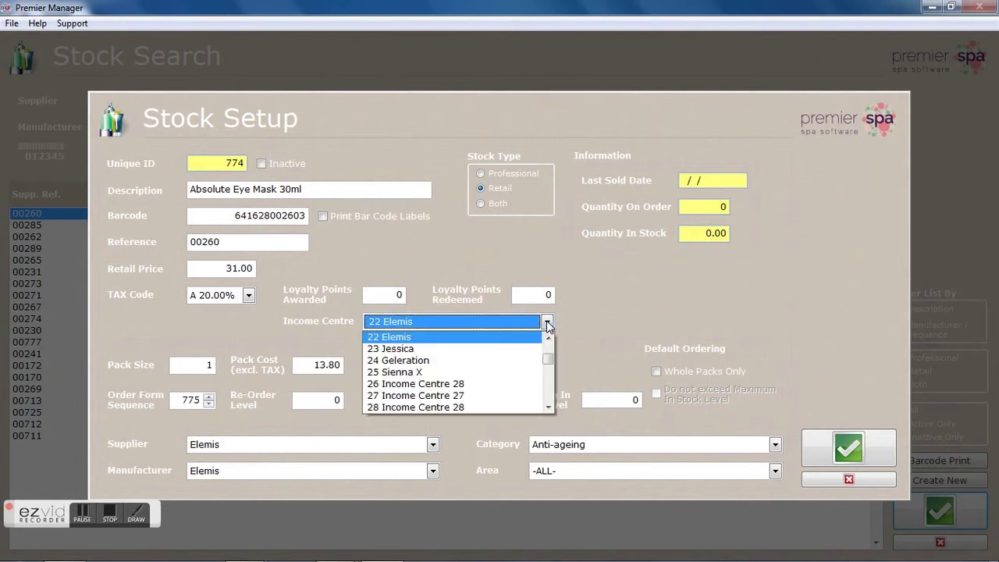
{"action": "left_click", "coordinate": [548, 325]}
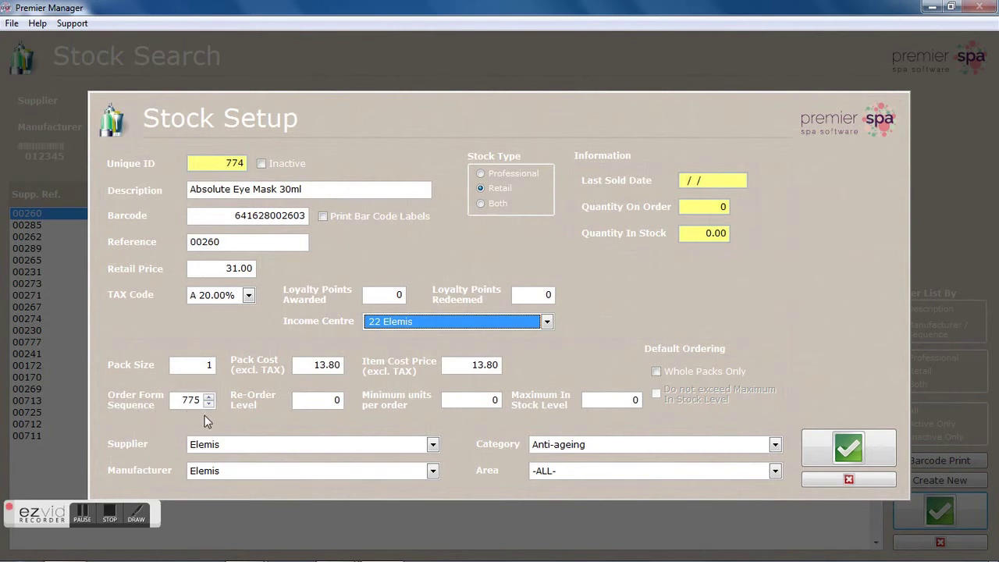
- Set the re-order level of Absolute Eye Mask 30ml to 2 and its maximum in stock level to 6
{"action": "left_click", "coordinate": [316, 399]}
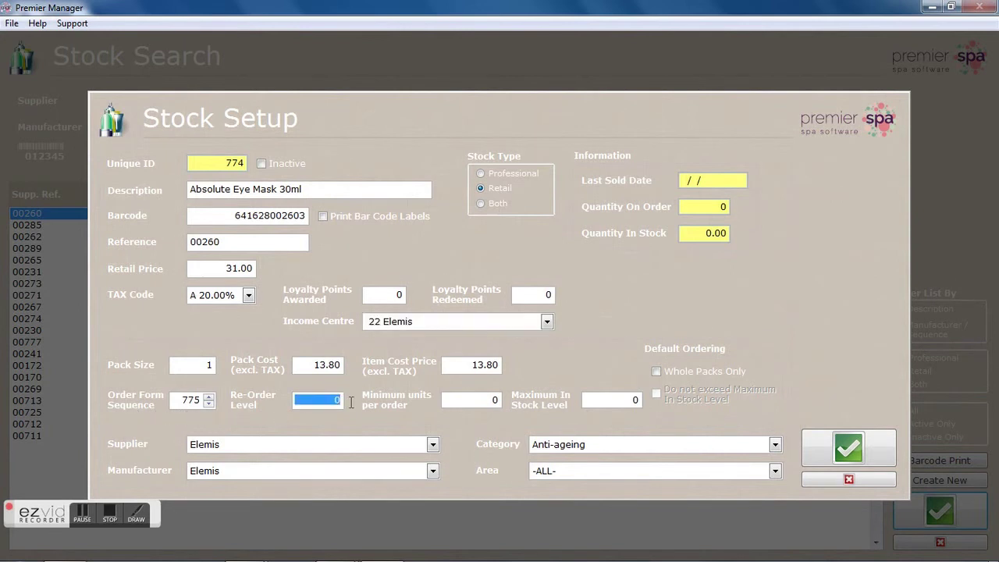
{"action": "type", "text": "2"}
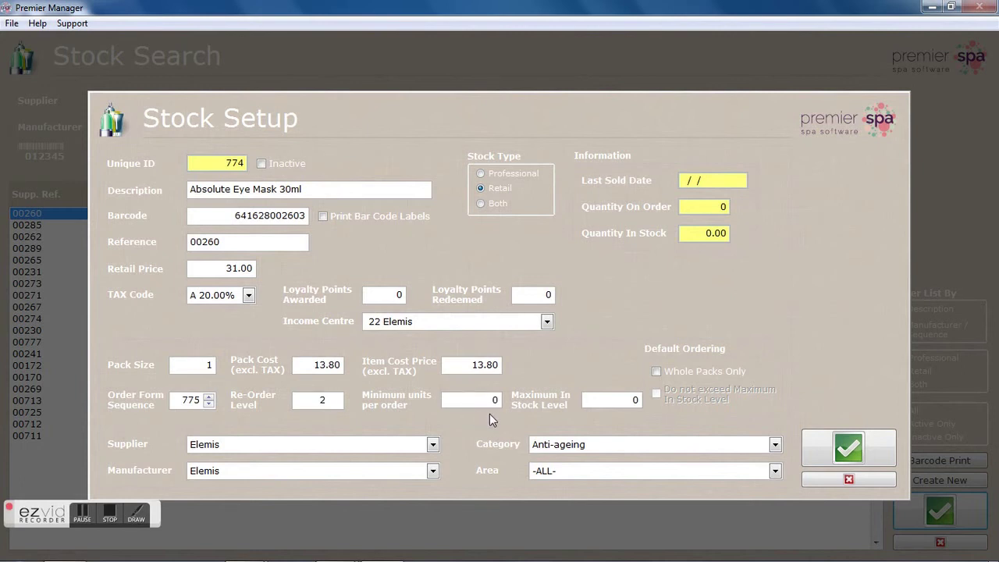
{"action": "left_click", "coordinate": [605, 399]}
{"action": "type", "text": "6"}
{"action": "left_click", "coordinate": [494, 427]}
- Review the supplier, manufacturer, category and area choices for Absolute Eye Mask 30ml, keep the current selections and save the item
{"action": "left_click", "coordinate": [433, 444]}
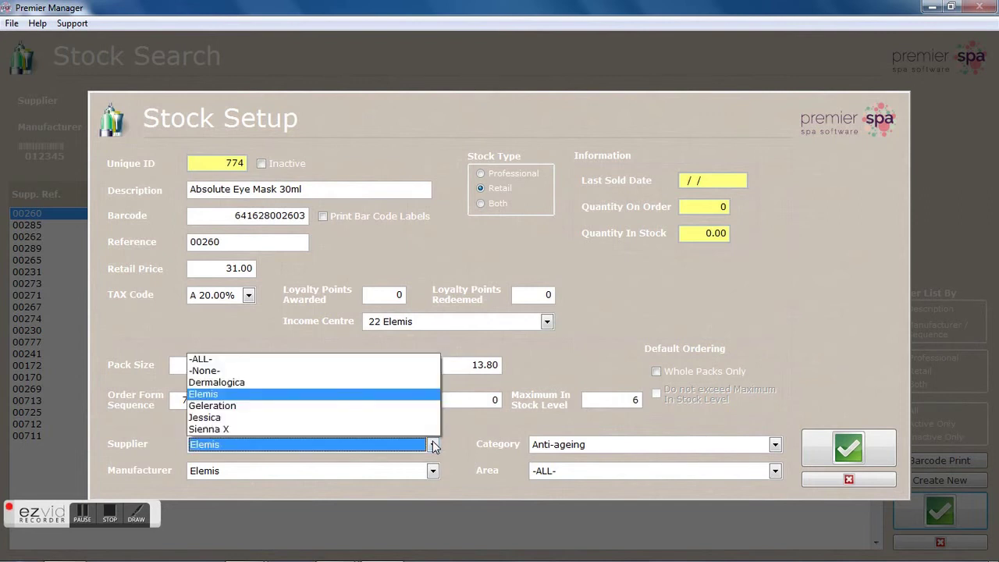
{"action": "left_click", "coordinate": [434, 444]}
{"action": "left_click", "coordinate": [433, 473]}
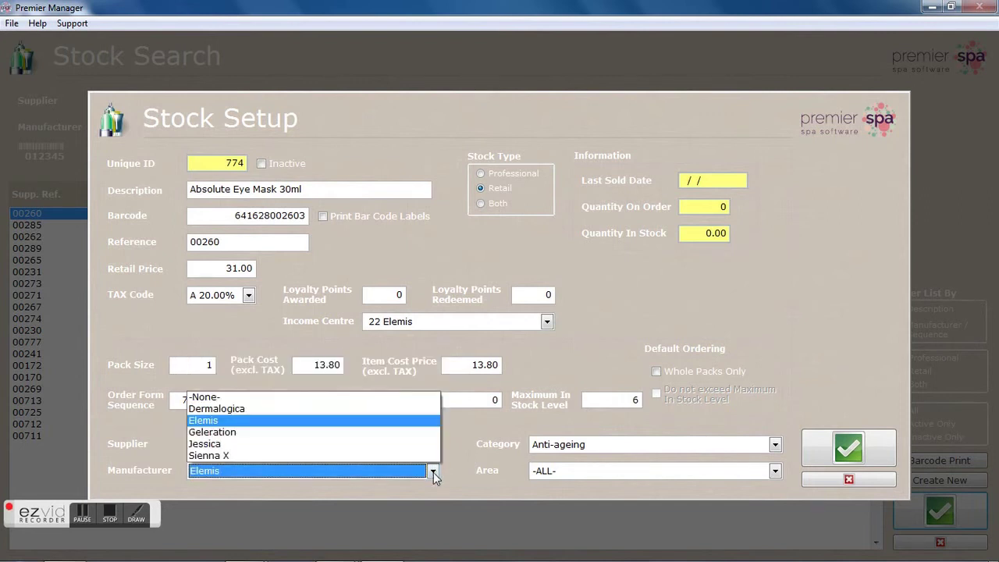
{"action": "left_click", "coordinate": [433, 472]}
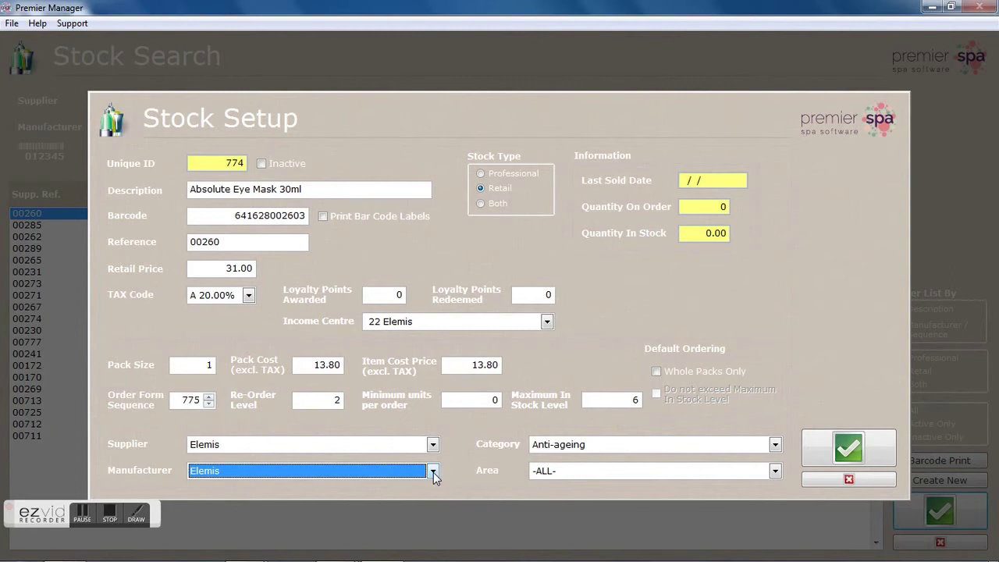
{"action": "left_click", "coordinate": [775, 447]}
{"action": "left_click", "coordinate": [774, 446]}
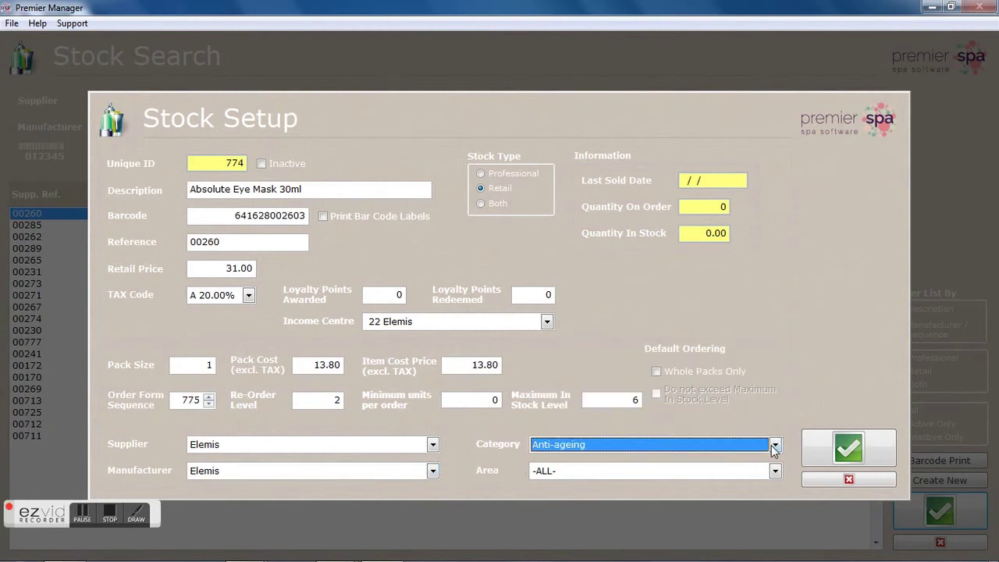
{"action": "left_click", "coordinate": [775, 474]}
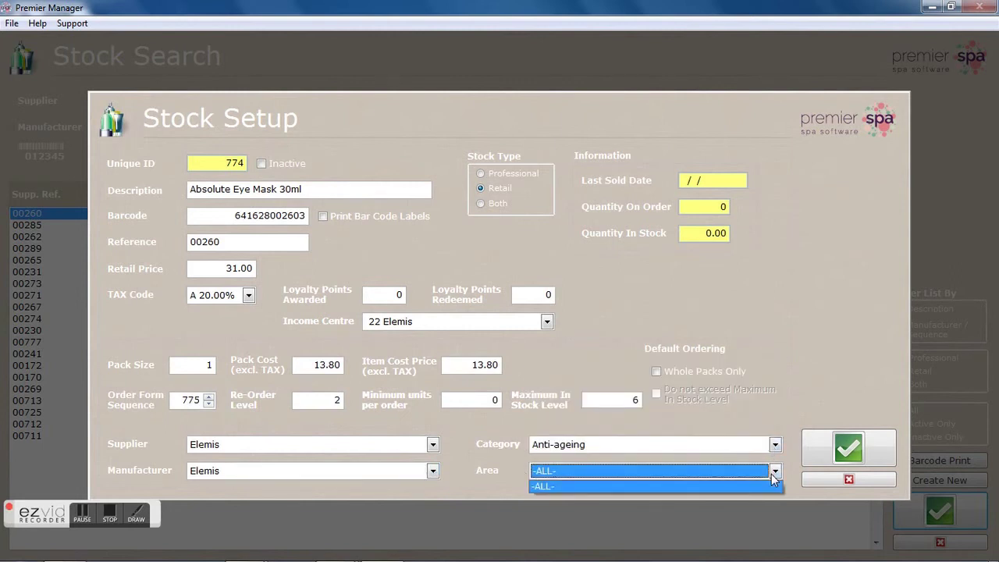
{"action": "left_click", "coordinate": [773, 471]}
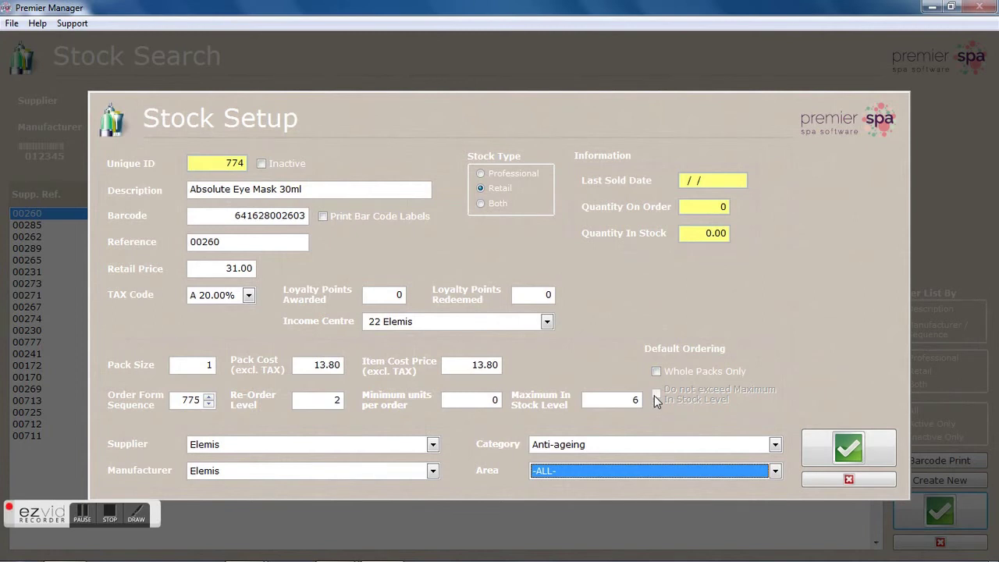
{"action": "left_click", "coordinate": [851, 450]}
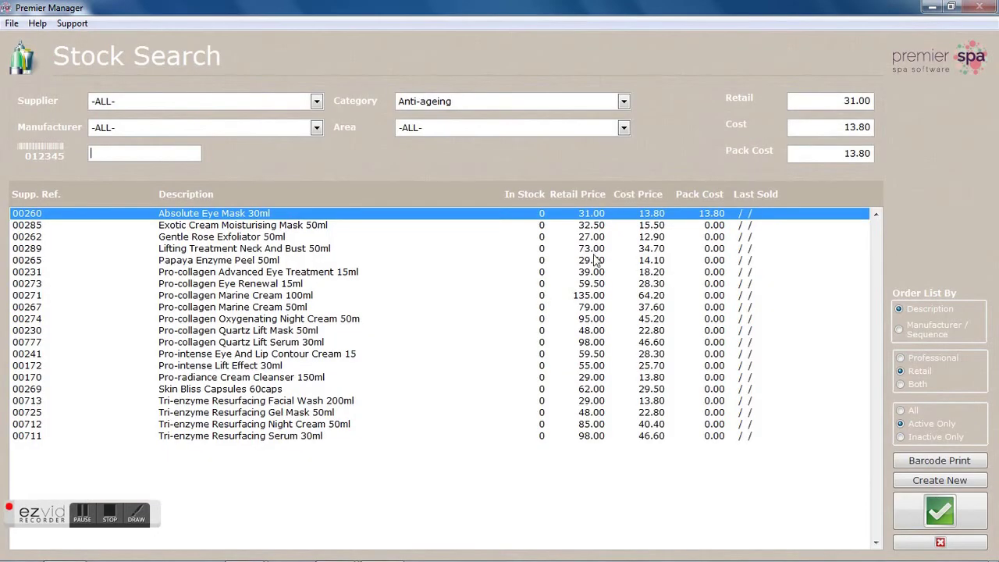
- Give Exotic Cream Moisturising Mask 50ml a re-order level of 2 and a maximum in stock level of 5, and save it
{"action": "left_click", "coordinate": [534, 228]}
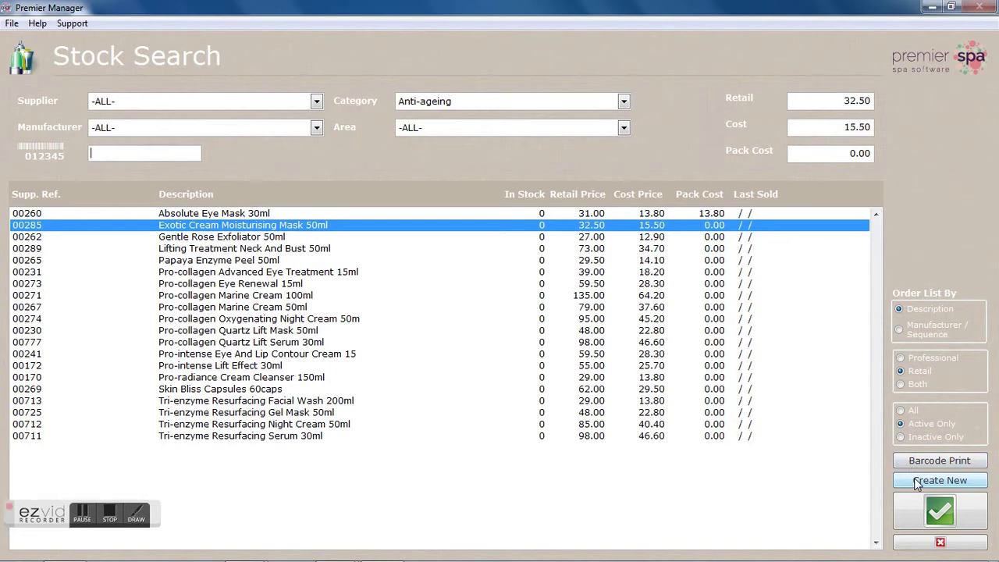
{"action": "left_click", "coordinate": [937, 510]}
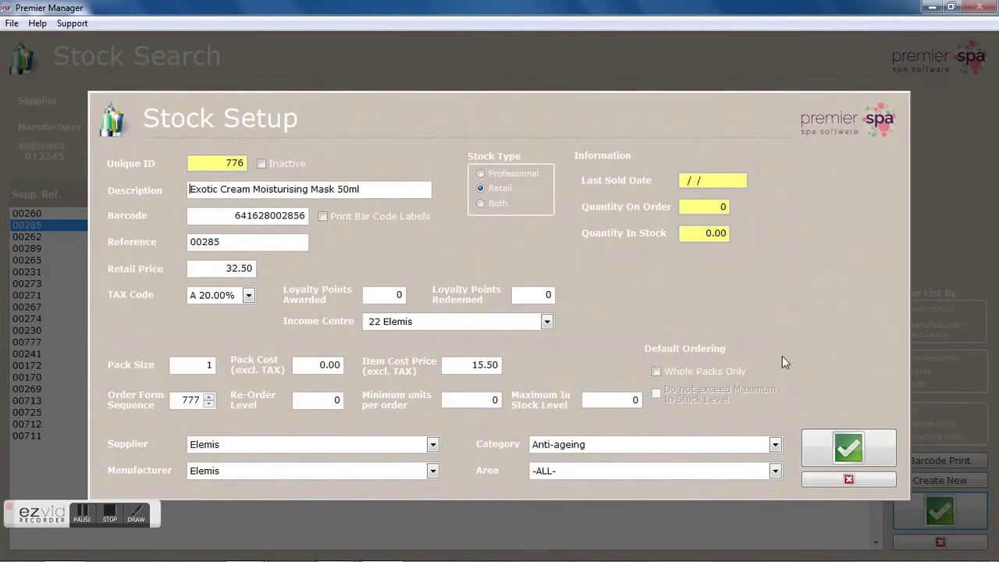
{"action": "left_click", "coordinate": [324, 400]}
{"action": "type", "text": "2"}
{"action": "left_click", "coordinate": [634, 400]}
{"action": "type", "text": "5"}
{"action": "left_click", "coordinate": [831, 447]}
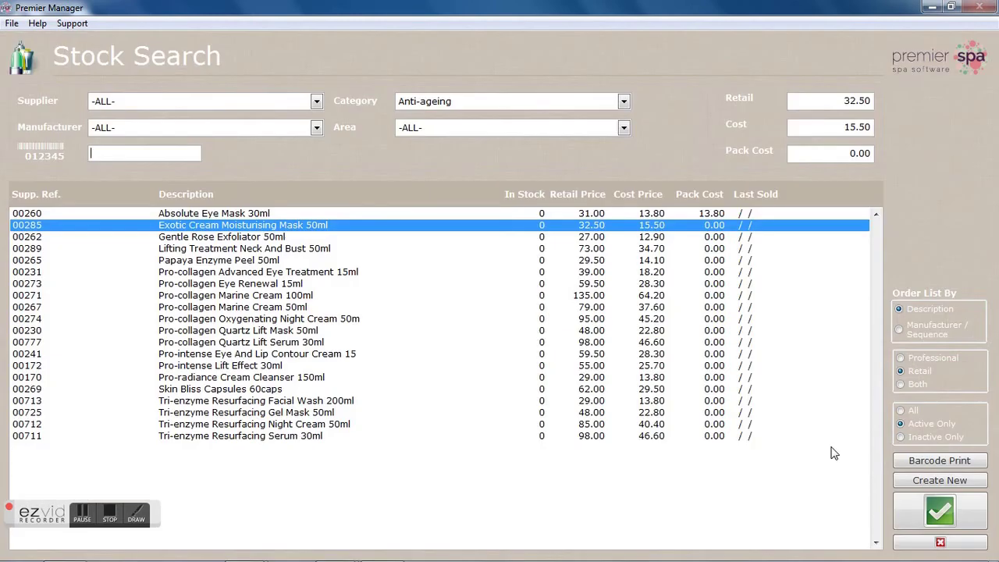
- Give Gentle Rose Exfoliator 50ml a re-order level of 4 and a maximum in stock level of 6, and save it
{"action": "left_click", "coordinate": [264, 239]}
{"action": "left_click", "coordinate": [919, 506]}
{"action": "left_click", "coordinate": [329, 404]}
{"action": "type", "text": "4"}
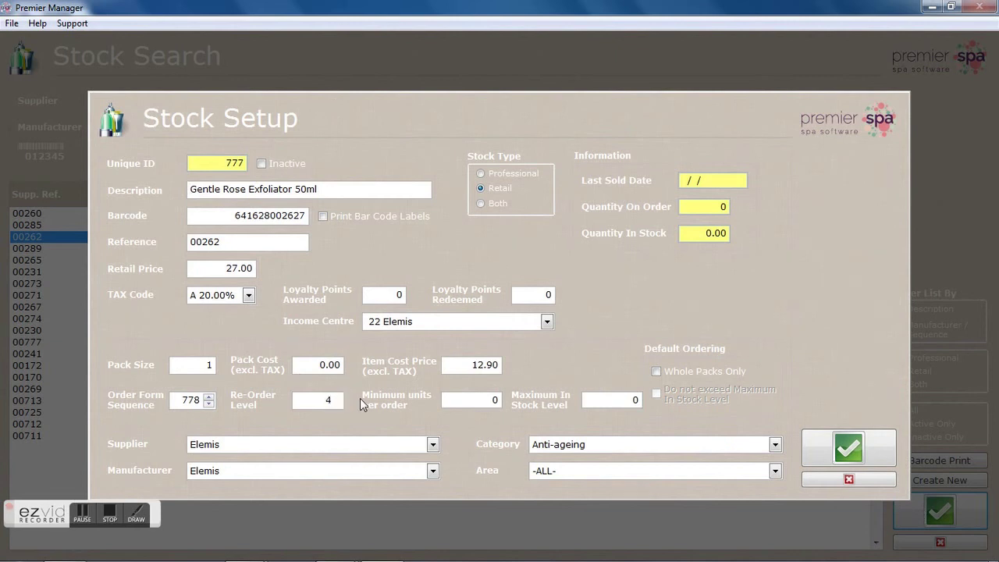
{"action": "left_click", "coordinate": [636, 402]}
{"action": "type", "text": "6"}
{"action": "left_click", "coordinate": [851, 448]}
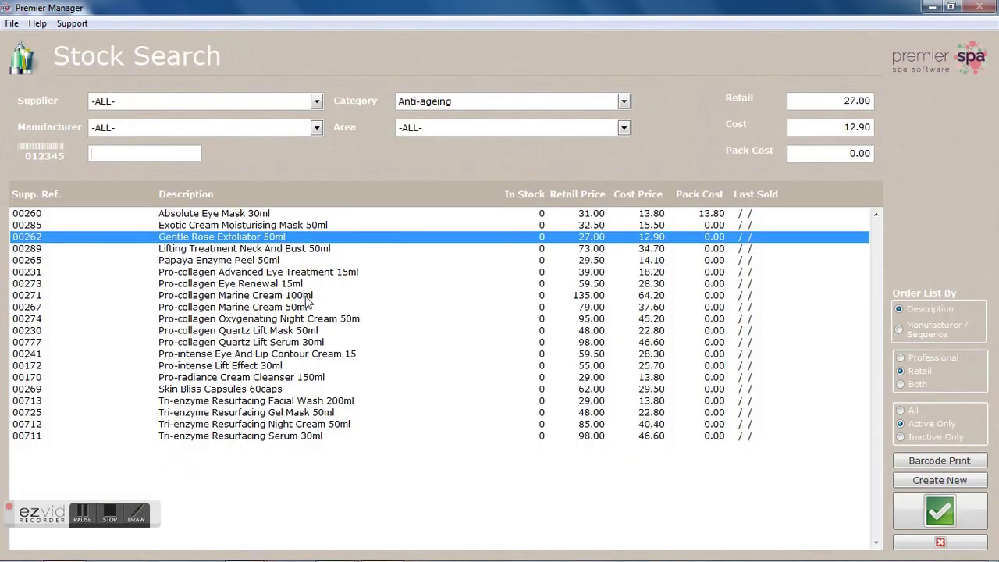
- Give Lifting Treatment Neck And Bust 50ml a re-order level of 2 and a maximum in stock level of 4, and save it
{"action": "left_click", "coordinate": [289, 250]}
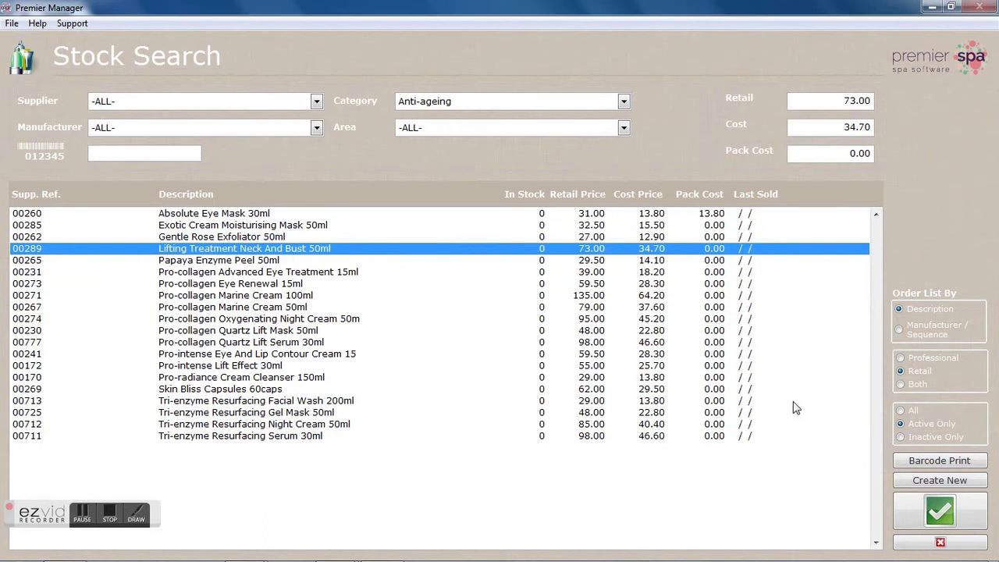
{"action": "left_click", "coordinate": [922, 514]}
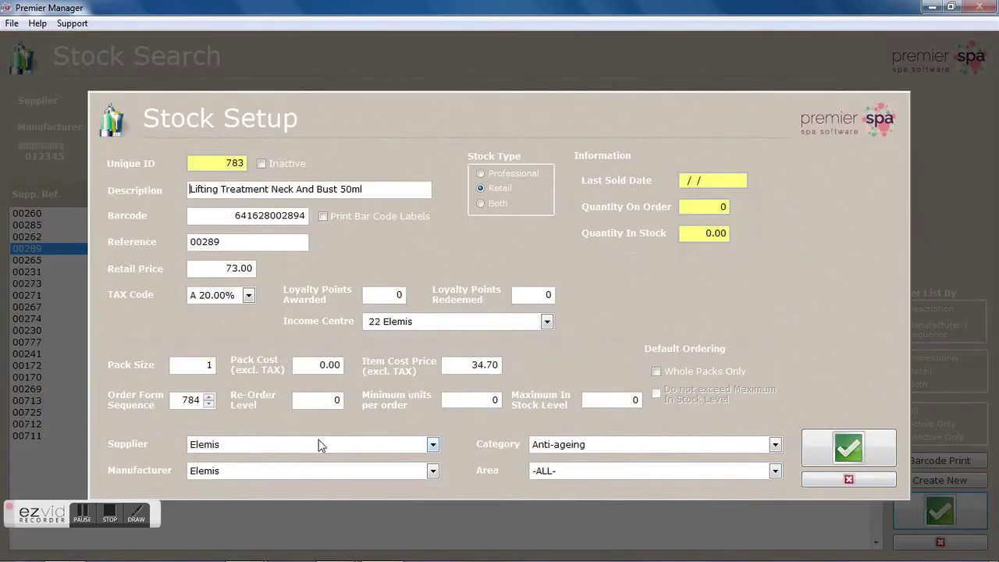
{"action": "left_click", "coordinate": [320, 400]}
{"action": "type", "text": "2"}
{"action": "left_click", "coordinate": [619, 400]}
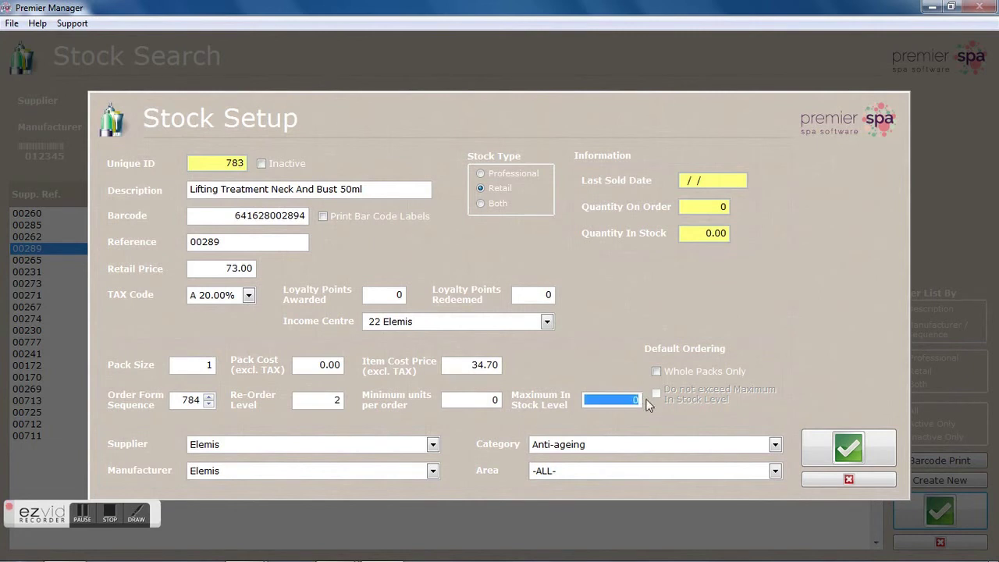
{"action": "type", "text": "4"}
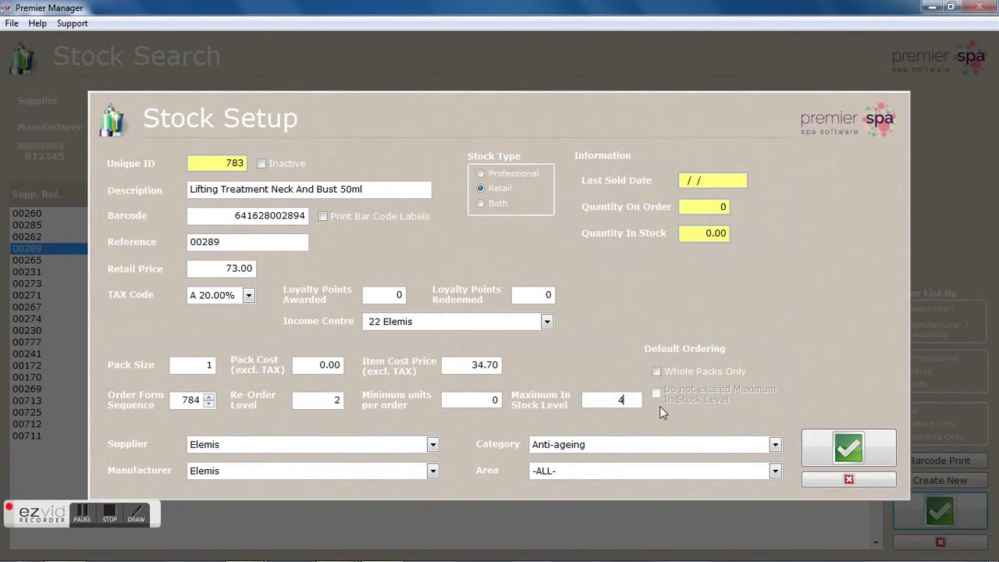
{"action": "left_click", "coordinate": [826, 455]}
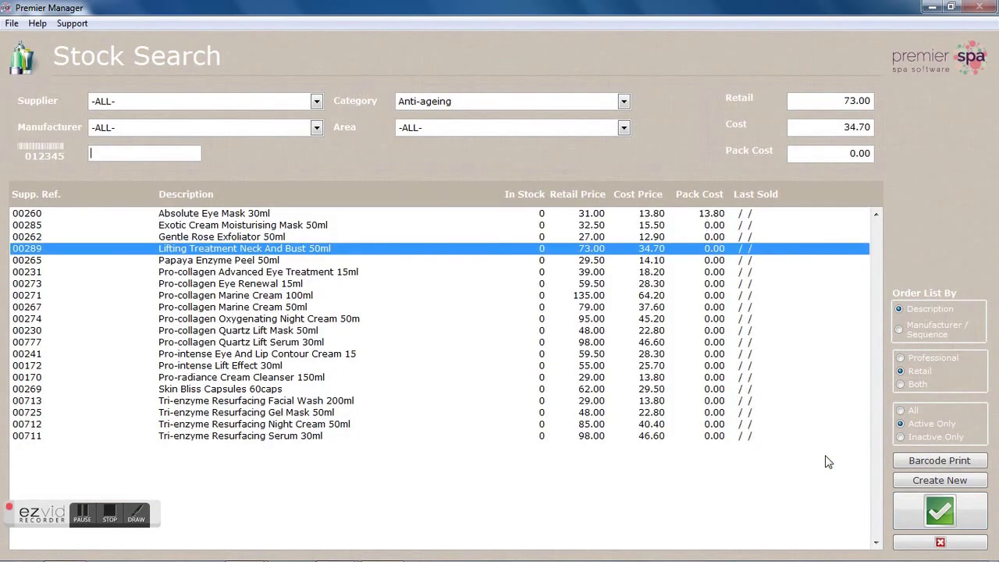
- Give Papaya Enzyme Peel 50ml a re-order level of 3 and a maximum in stock level of 4, and save it
{"action": "left_click", "coordinate": [296, 262]}
{"action": "left_click", "coordinate": [946, 506]}
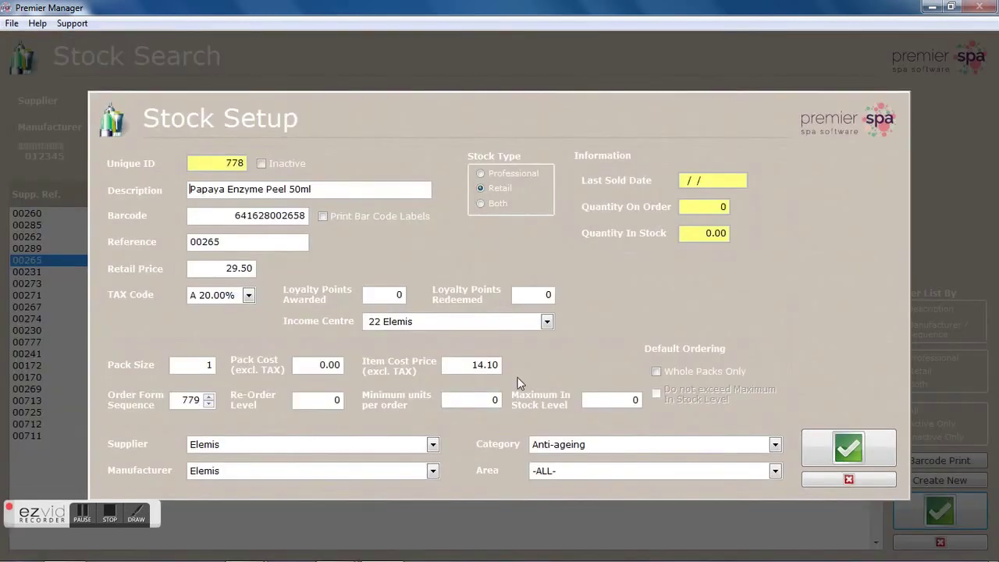
{"action": "left_click", "coordinate": [310, 400]}
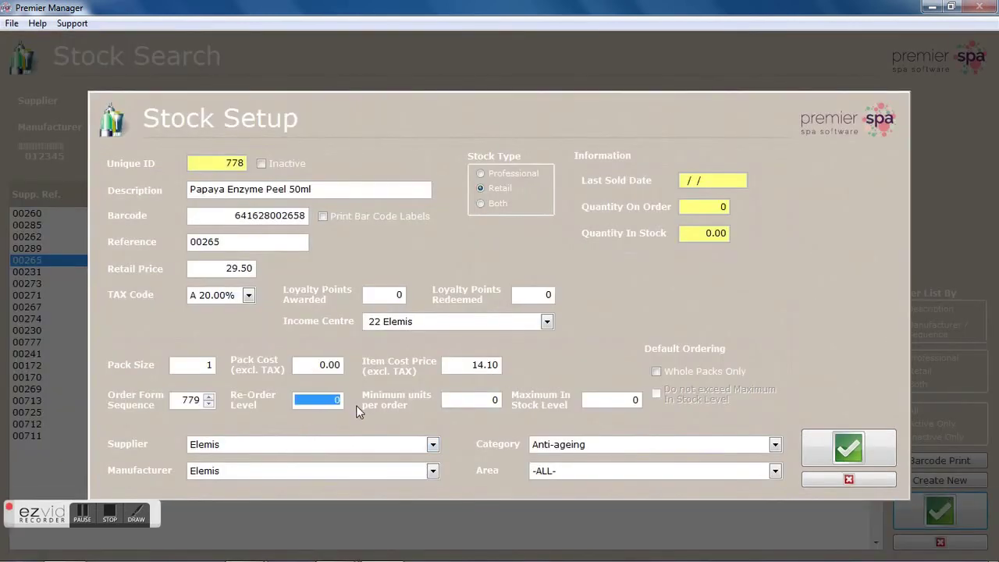
{"action": "type", "text": "3"}
{"action": "left_click", "coordinate": [625, 398]}
{"action": "type", "text": "4"}
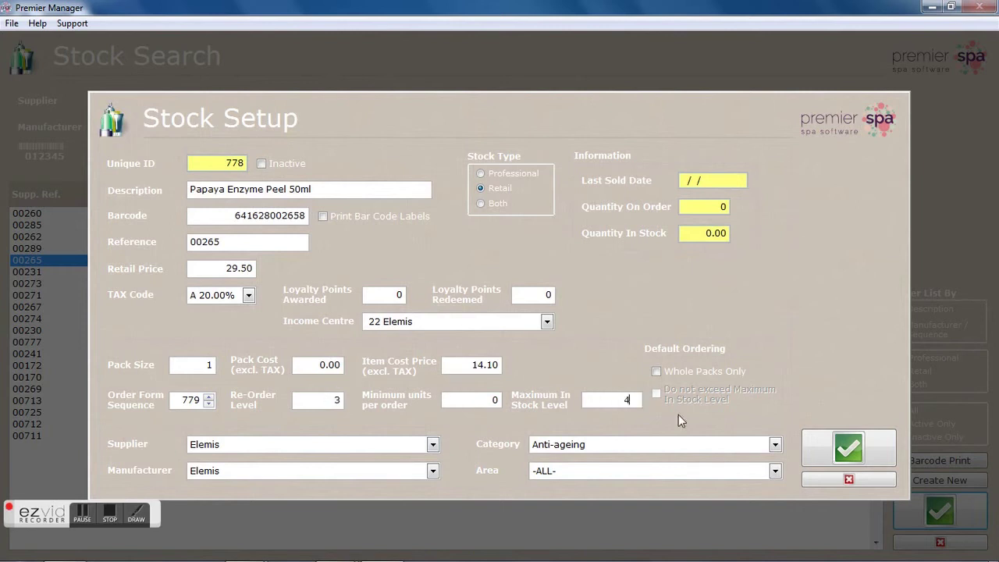
{"action": "left_click", "coordinate": [851, 449]}
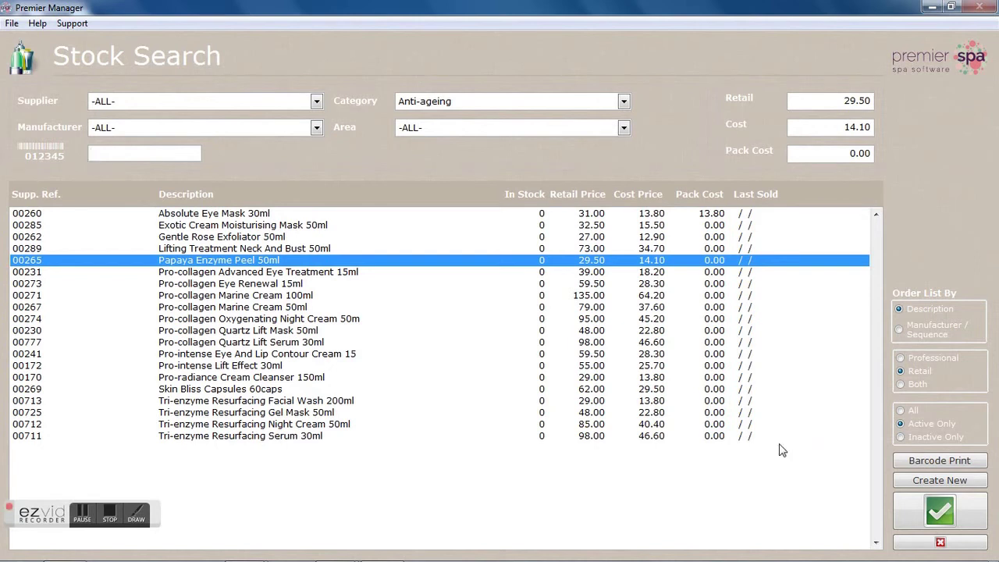
- Give Pro-collagen Advanced Eye Treatment 15ml a re-order level of 3 and a maximum in stock level of 5, and save it
{"action": "left_click", "coordinate": [312, 273]}
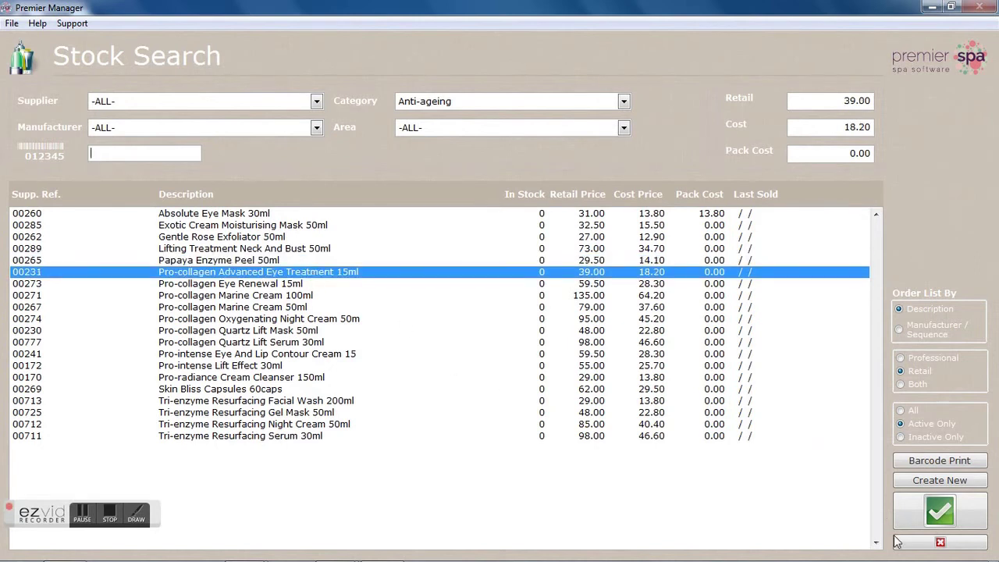
{"action": "left_click", "coordinate": [914, 515]}
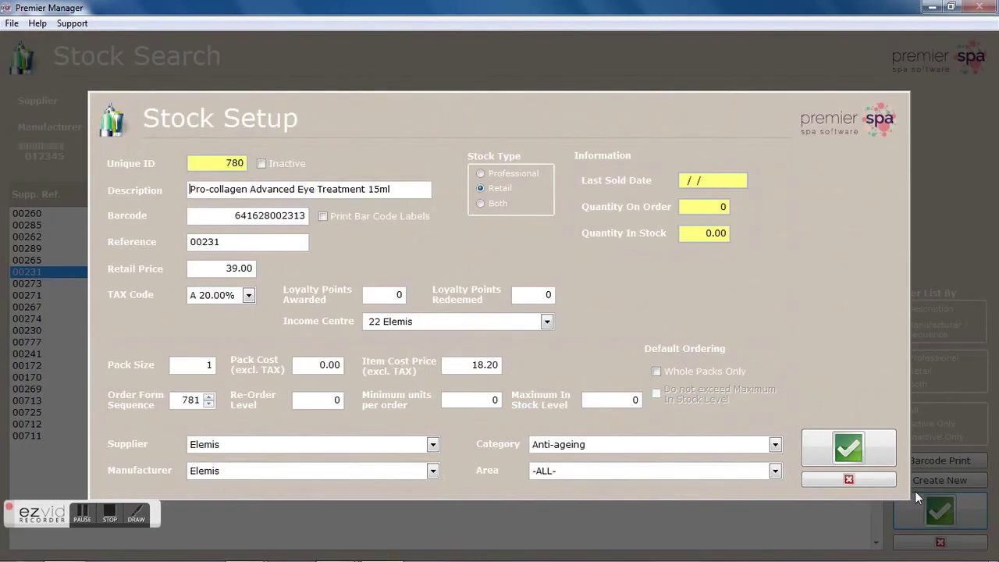
{"action": "left_click", "coordinate": [316, 400]}
{"action": "type", "text": "3"}
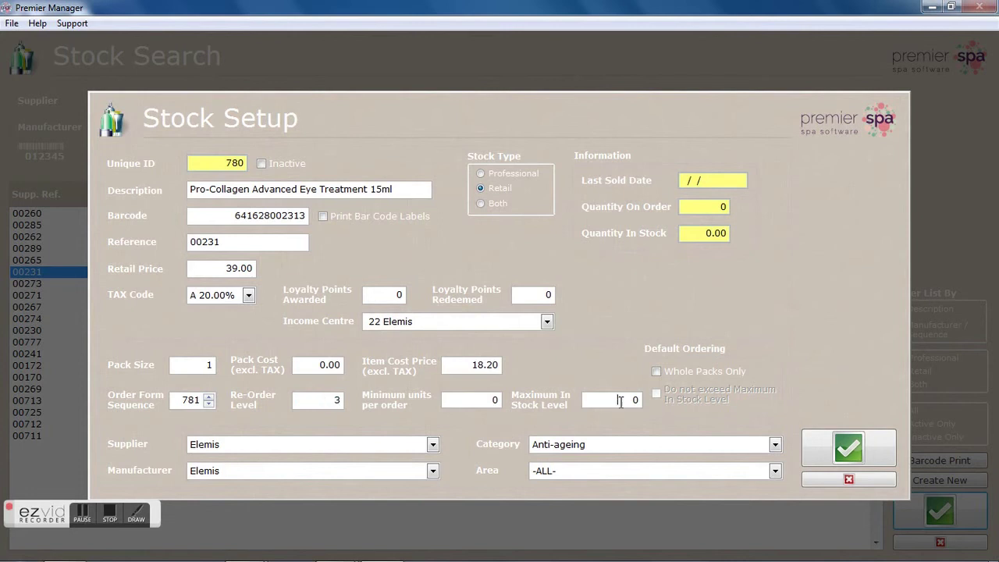
{"action": "left_click", "coordinate": [621, 401]}
{"action": "type", "text": "5"}
{"action": "left_click", "coordinate": [848, 448]}
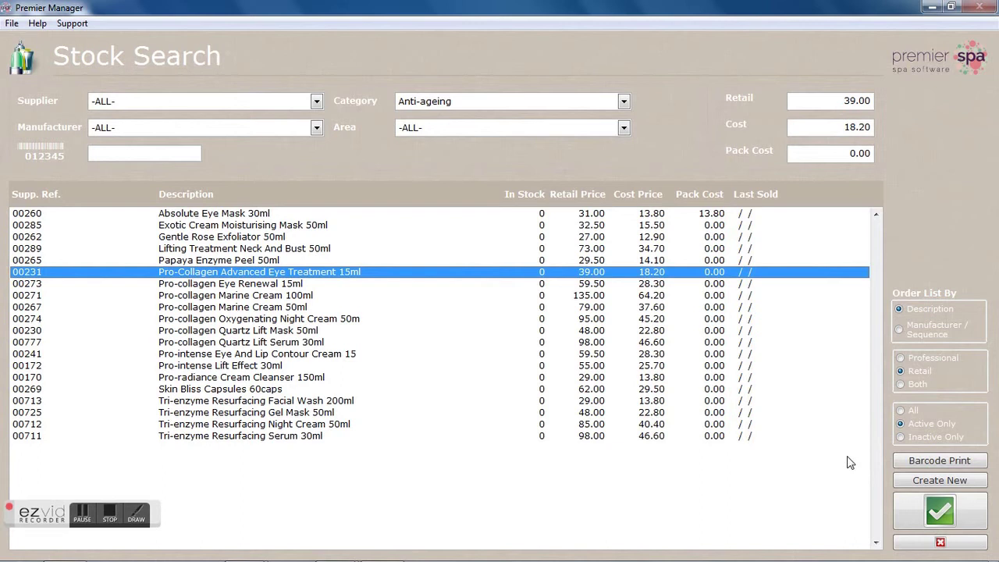
- Reopen Pro-Collagen Advanced Eye Treatment 15ml to check its details, and close it without changes
{"action": "left_click", "coordinate": [949, 517]}
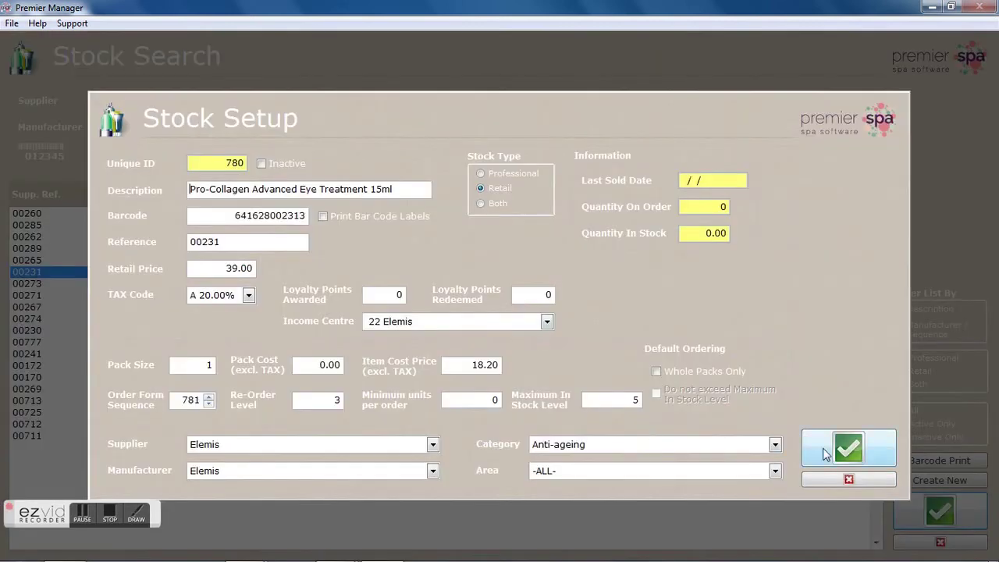
{"action": "left_click", "coordinate": [828, 479]}
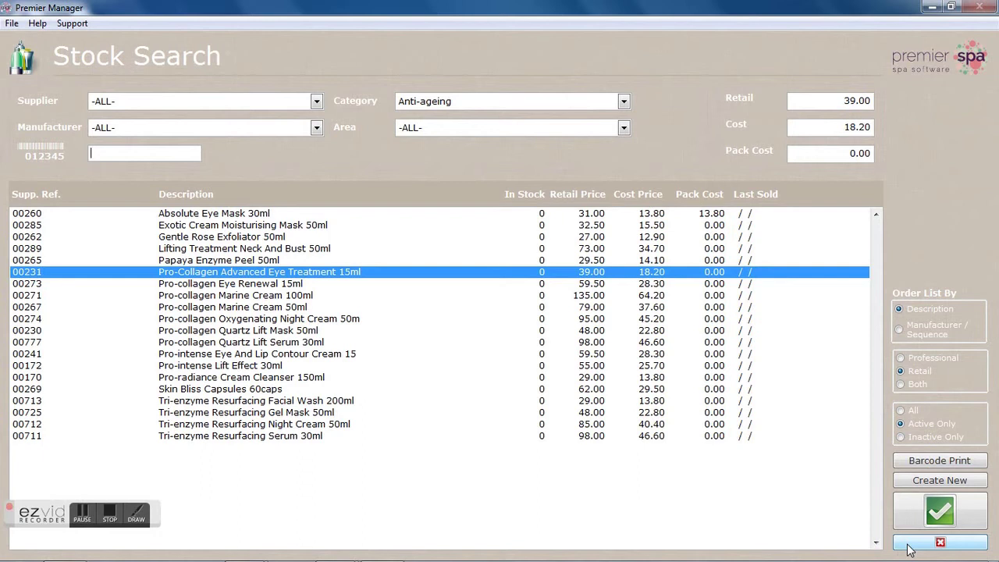
- Leave the stock search, open the stock orders and select the order with the reference test
{"action": "left_click", "coordinate": [909, 544]}
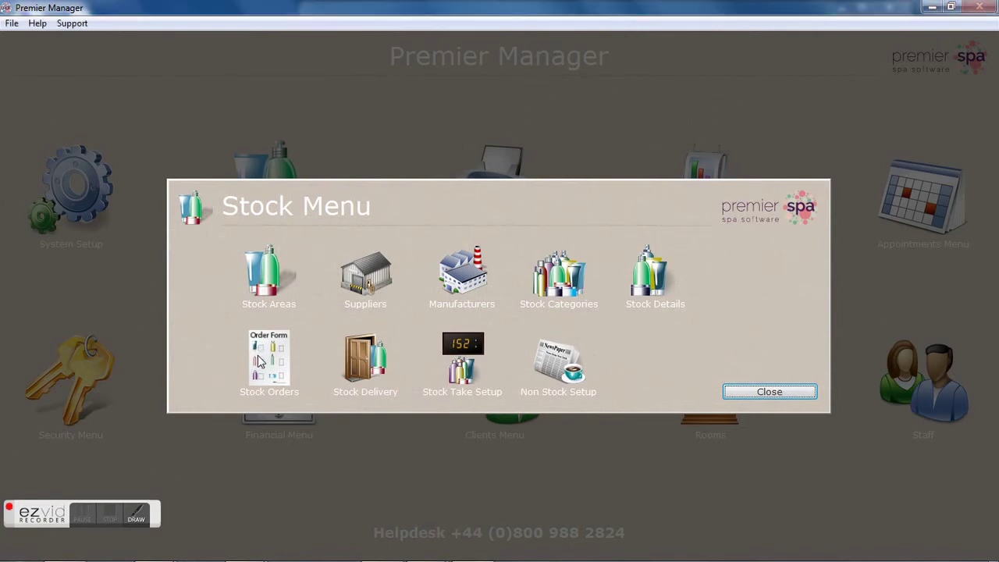
{"action": "left_click", "coordinate": [260, 361]}
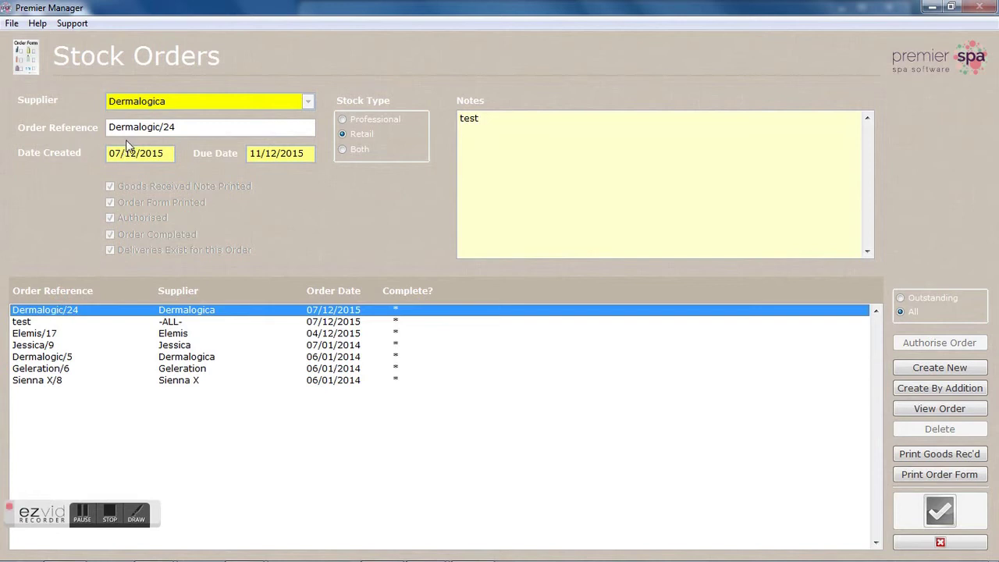
{"action": "left_click", "coordinate": [35, 323]}
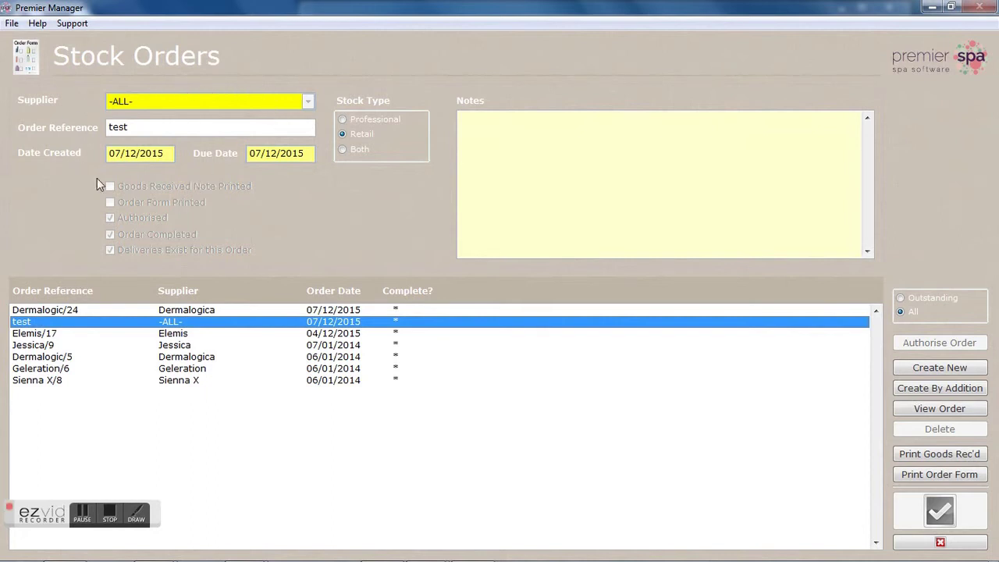
- View the Elemis/17 order, filter the order list to outstanding orders only, and dismiss the notice
{"action": "left_click", "coordinate": [39, 334]}
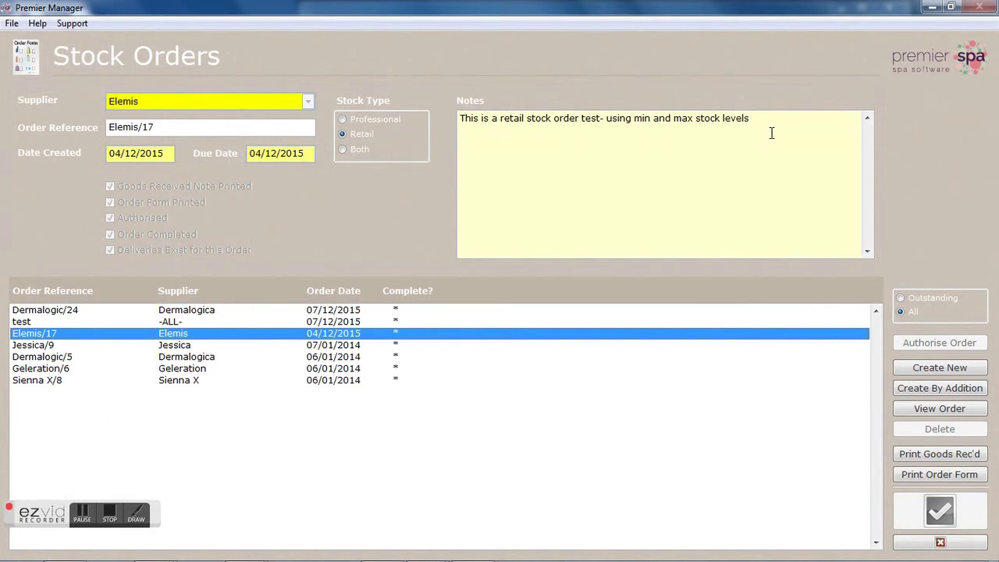
{"action": "left_click", "coordinate": [902, 312]}
{"action": "left_click", "coordinate": [901, 298]}
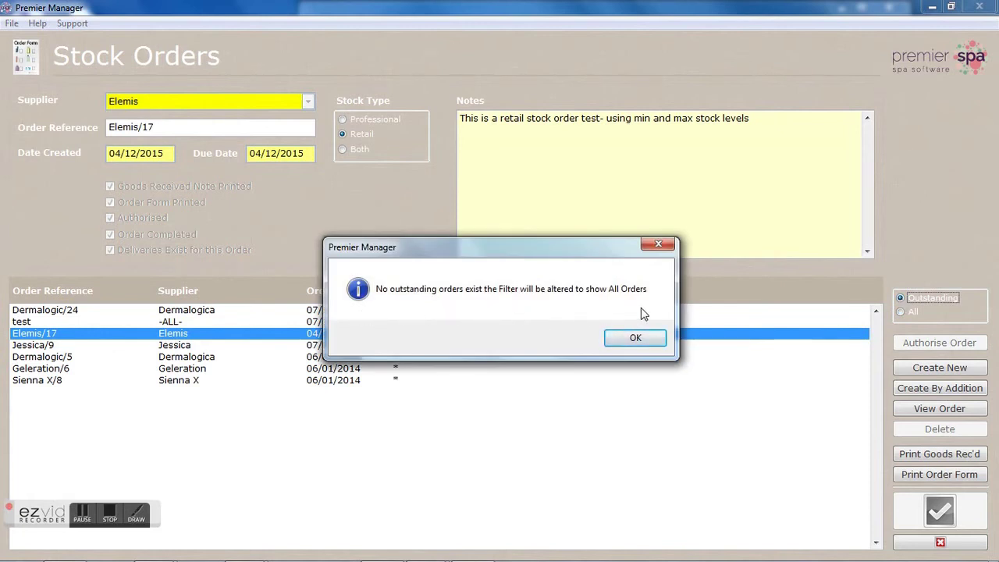
{"action": "left_click", "coordinate": [637, 340]}
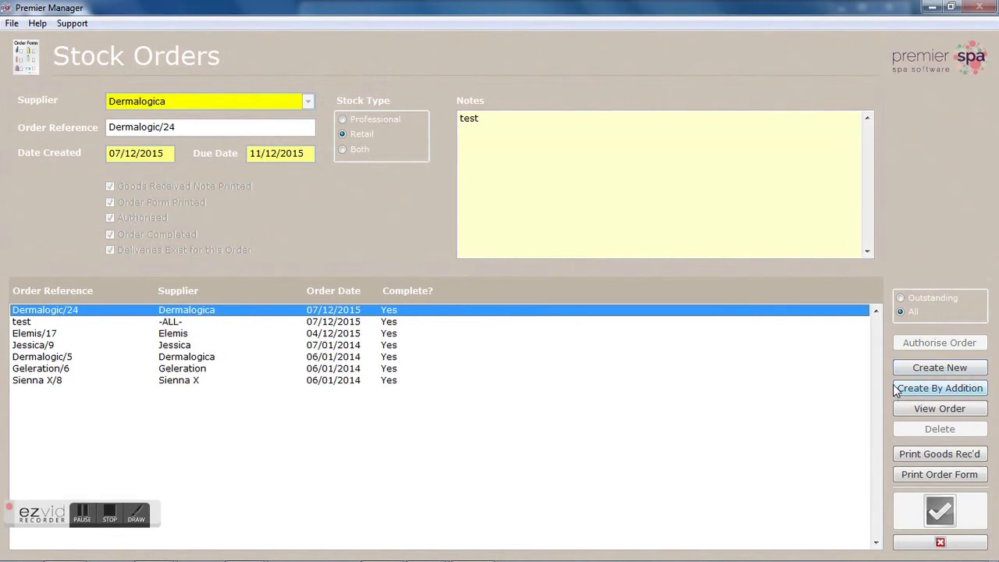
- Create a new stock order for the supplier Dermalogica with the stock type Retail
{"action": "left_click", "coordinate": [943, 368]}
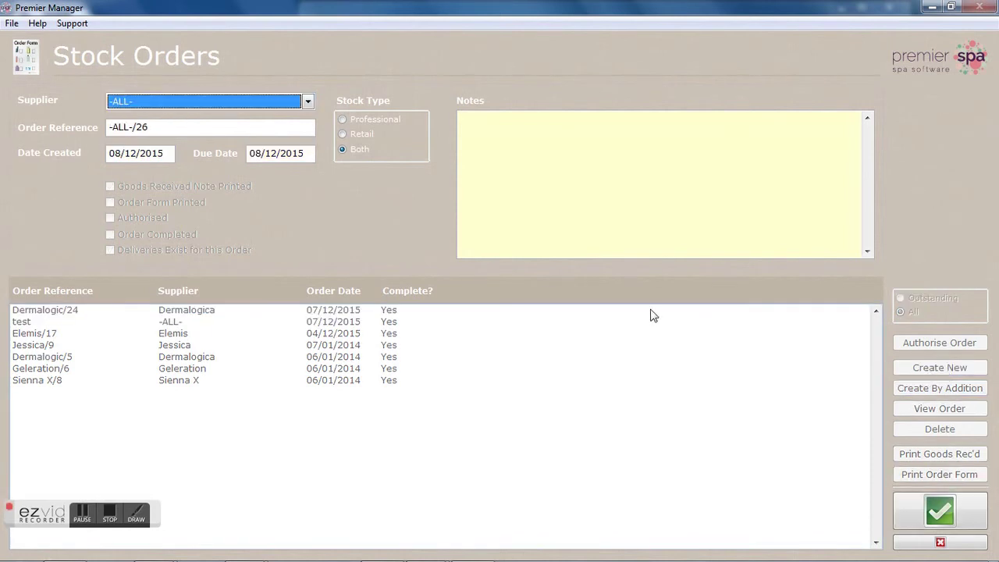
{"action": "left_click", "coordinate": [306, 102]}
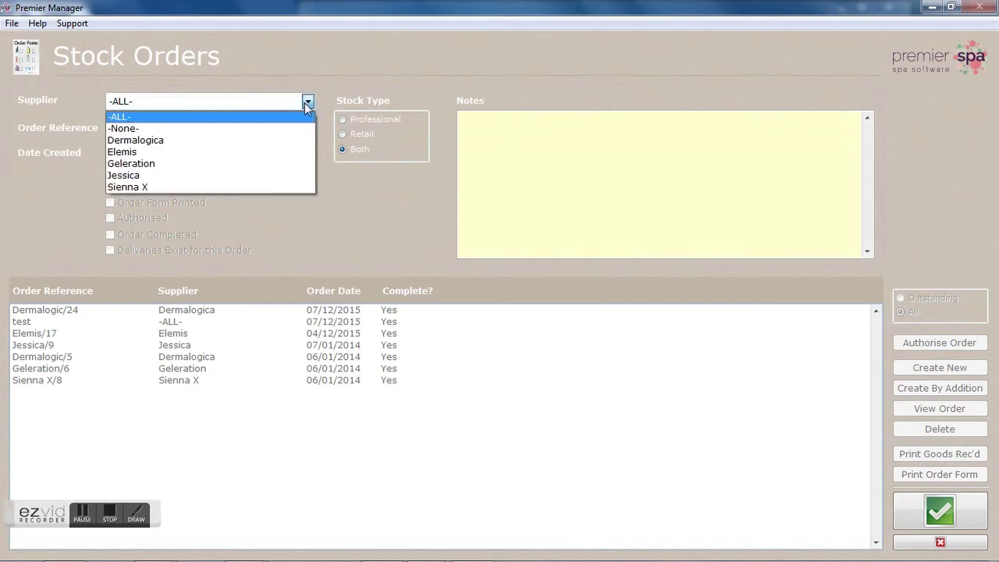
{"action": "left_click", "coordinate": [275, 142]}
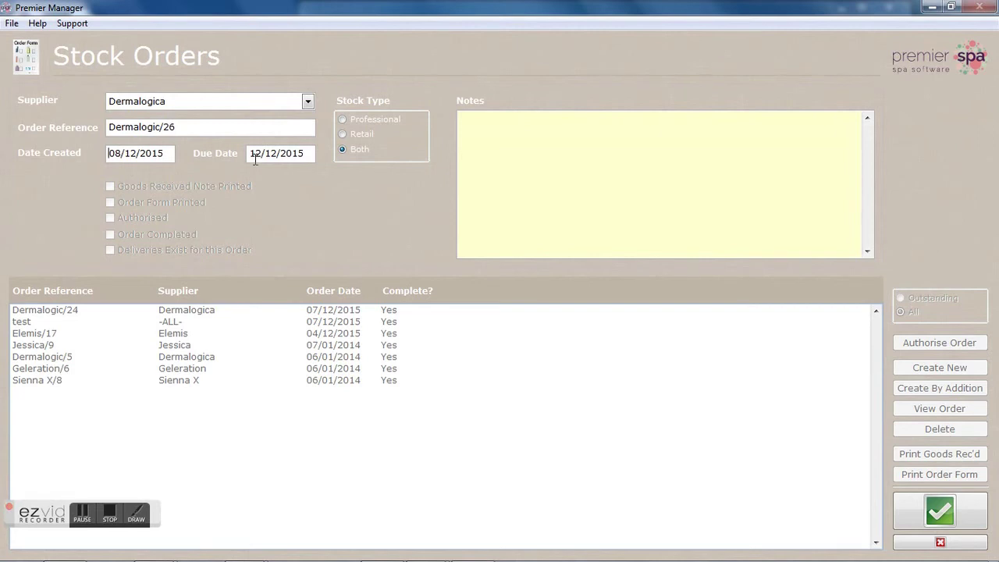
{"action": "left_click", "coordinate": [343, 134]}
- Add the note "This is a test for a retail order- using min and max levels to help order the correct amounts nw" and confirm the order header
{"action": "left_click", "coordinate": [494, 149]}
{"action": "type", "text": "This is a test for a retail o"}
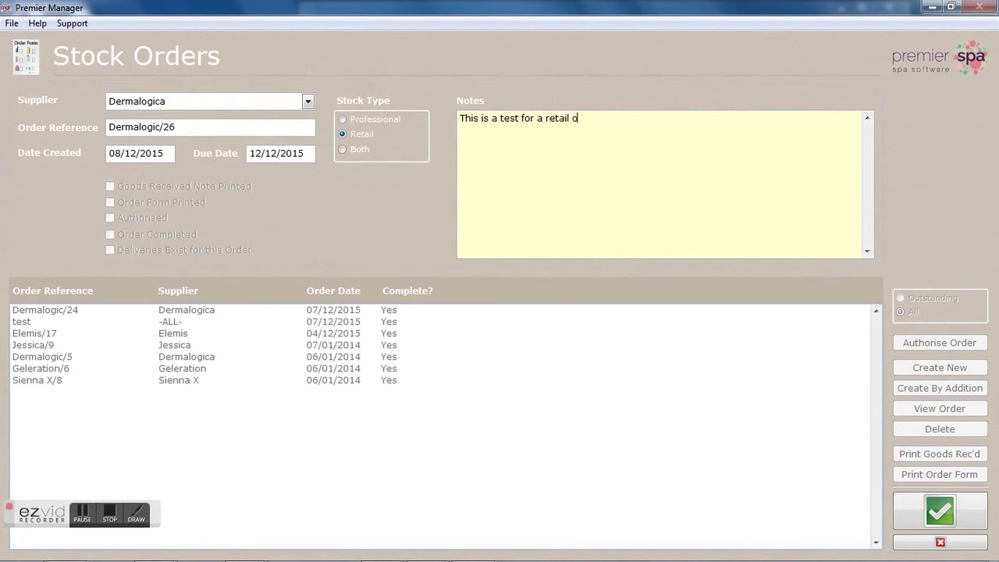
{"action": "type", "text": "ing min and max (evels to help or"}
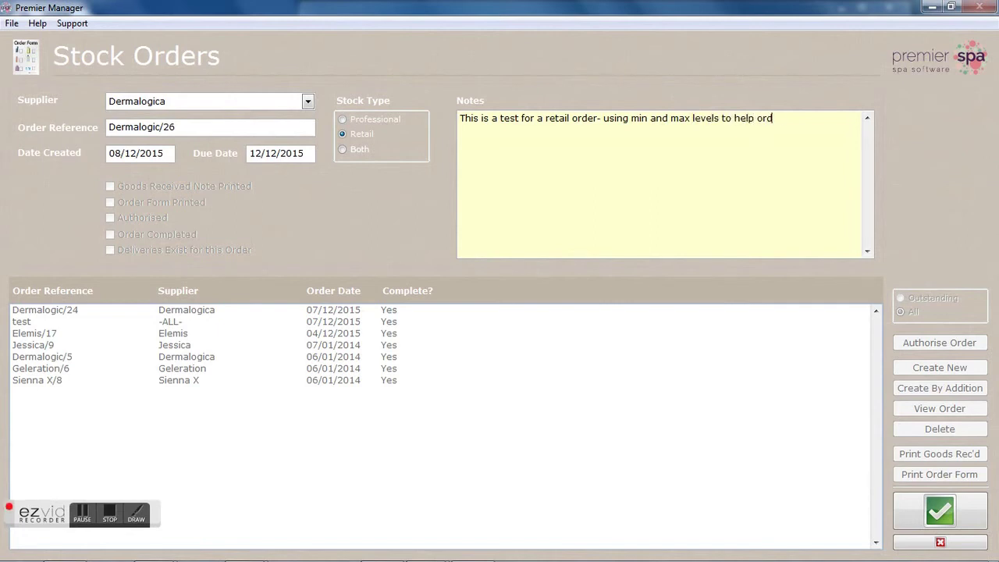
{"action": "type", "text": "der the correct amounts nw"}
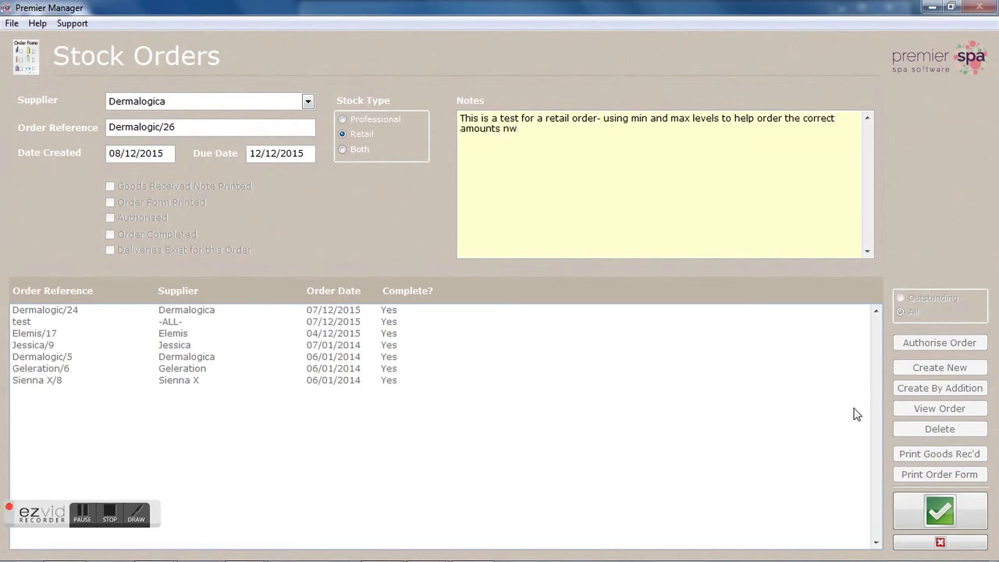
{"action": "left_click", "coordinate": [940, 512]}
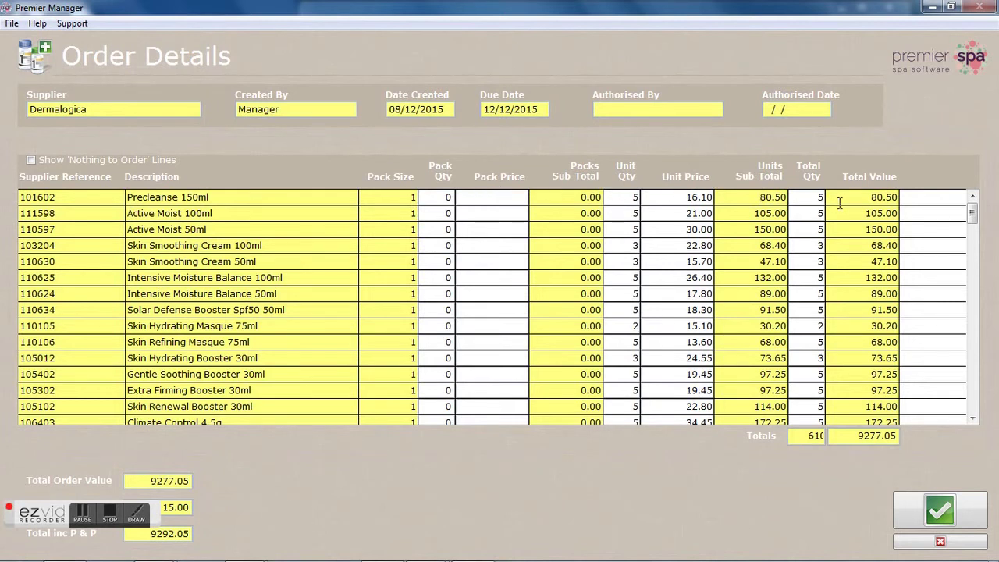
- Set the unit quantity of Precleanse 150ml to 6 and accept exceeding its maximum in stock level
{"action": "mouse_move", "coordinate": [973, 214]}
{"action": "left_mouse_down"}
{"action": "mouse_move", "coordinate": [974, 416]}
{"action": "mouse_move", "coordinate": [972, 212]}
{"action": "left_mouse_up"}
{"action": "left_click", "coordinate": [634, 198]}
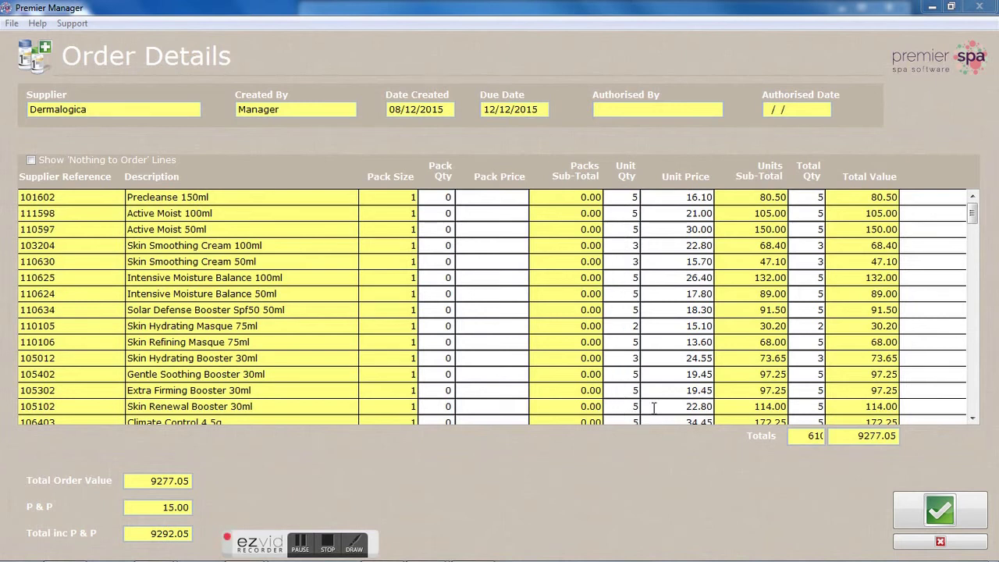
{"action": "left_click", "coordinate": [627, 197]}
{"action": "type", "text": "6"}
{"action": "left_click", "coordinate": [621, 218]}
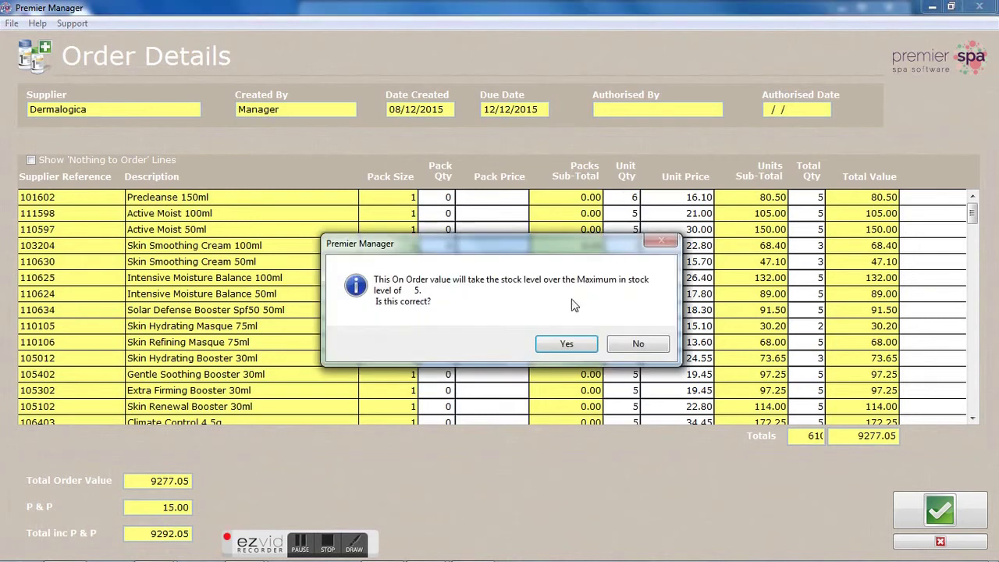
{"action": "left_click", "coordinate": [564, 345]}
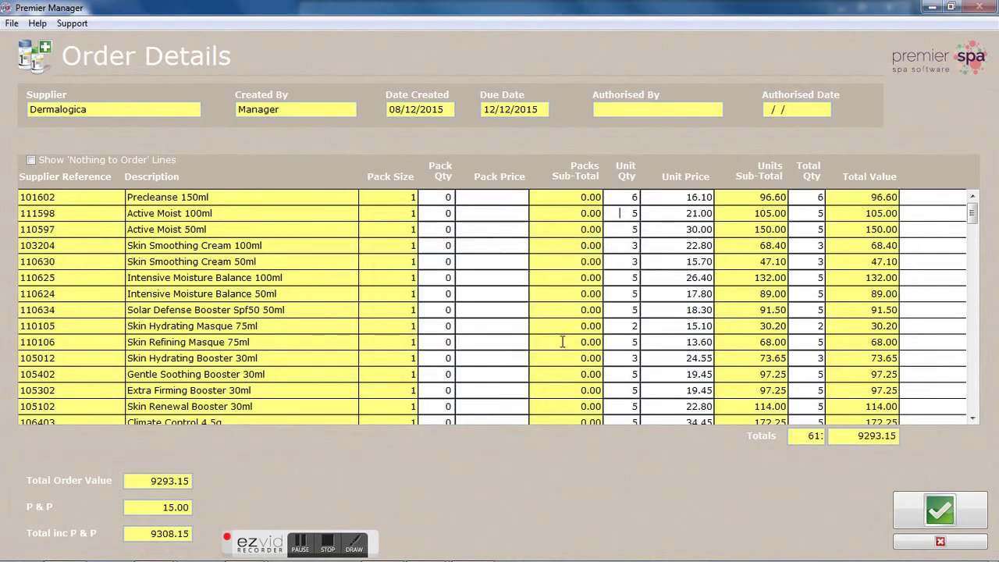
- Set the unit quantity of Active Moist 100ml to 8 and accept exceeding its maximum in stock level
{"action": "left_click", "coordinate": [632, 214]}
{"action": "type", "text": "8"}
{"action": "left_click", "coordinate": [621, 228]}
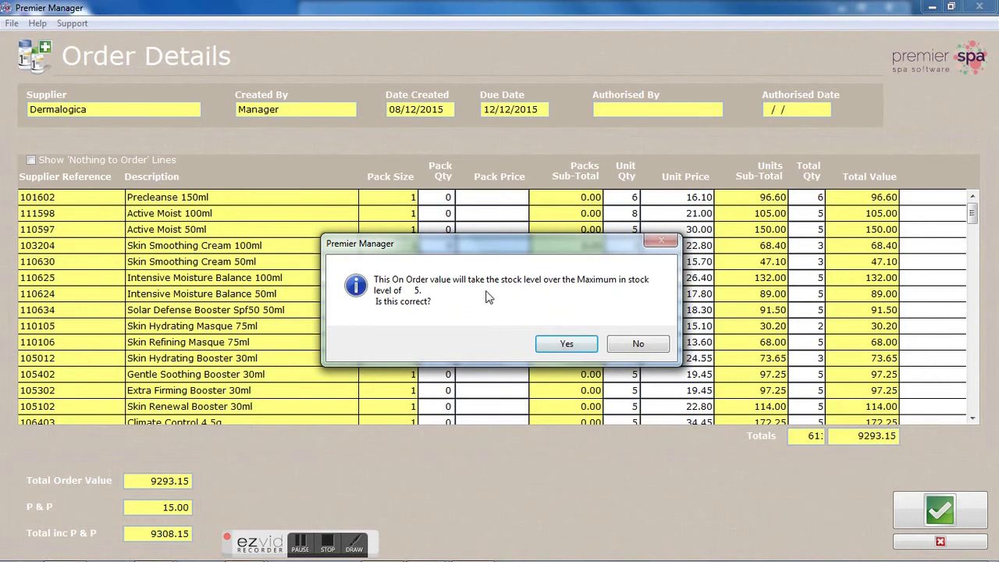
{"action": "left_click", "coordinate": [560, 343]}
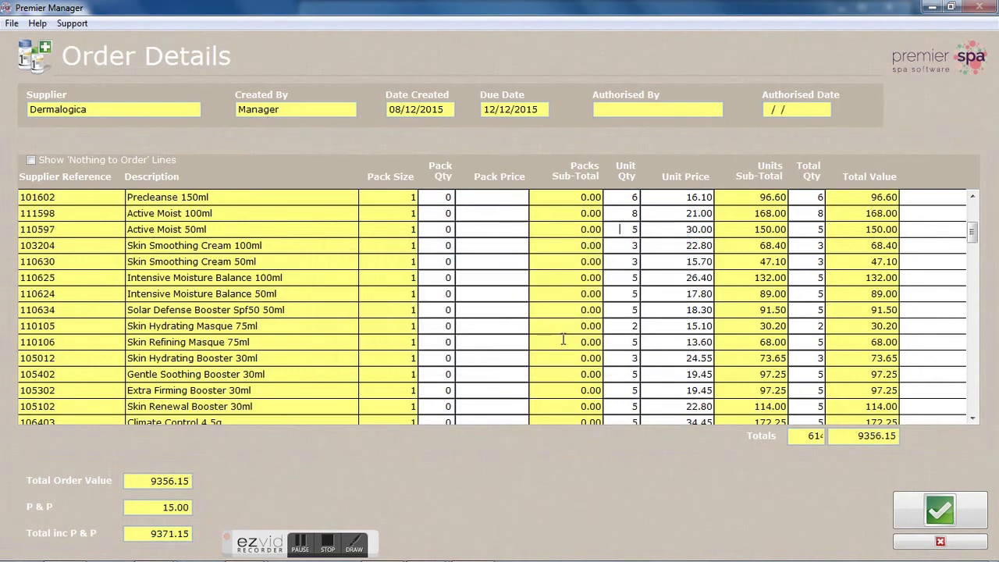
- Show the 'Nothing to Order' lines and order 4 units of Dermal Clay Cleanser 500ml, accepting the level over the maximum
{"action": "left_click", "coordinate": [31, 161]}
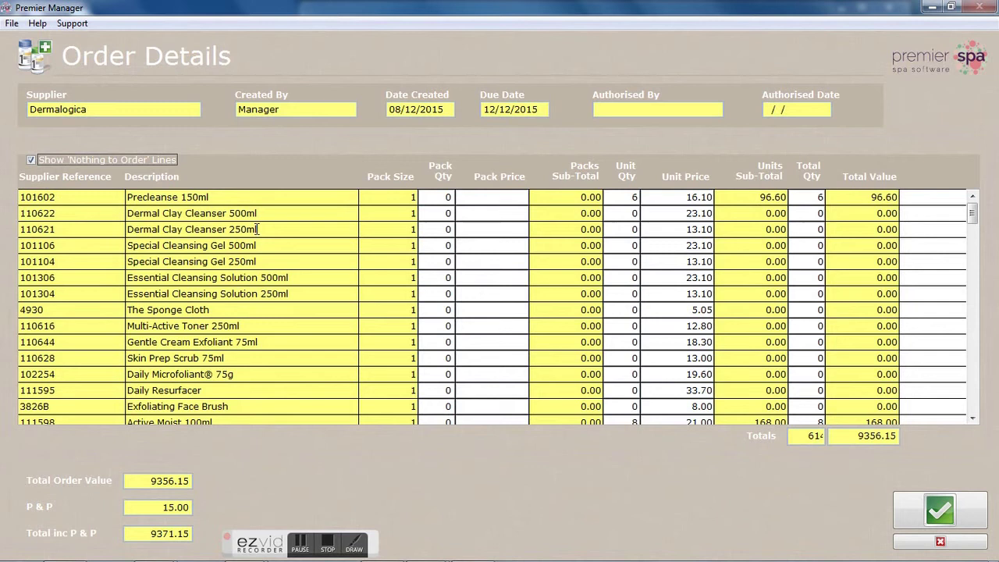
{"action": "mouse_move", "coordinate": [972, 219]}
{"action": "left_mouse_down"}
{"action": "mouse_move", "coordinate": [974, 245]}
{"action": "mouse_move", "coordinate": [977, 217]}
{"action": "left_mouse_up"}
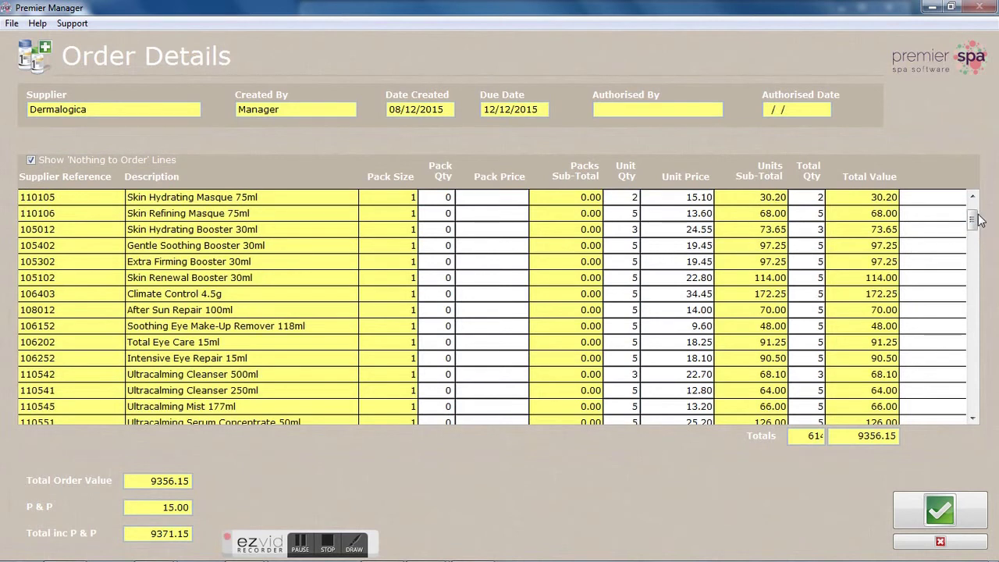
{"action": "left_click", "coordinate": [617, 219]}
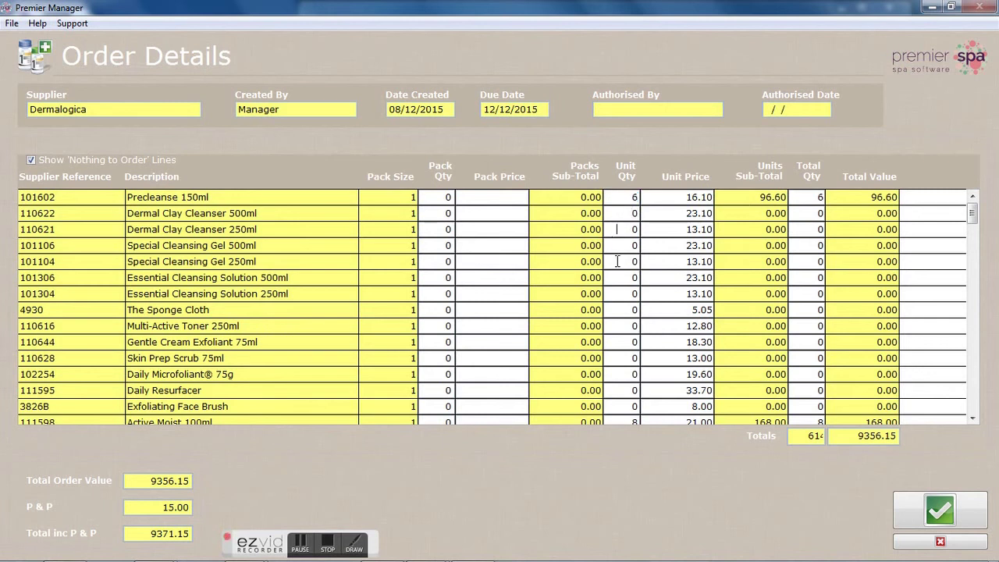
{"action": "left_click", "coordinate": [617, 311]}
{"action": "left_click", "coordinate": [617, 342]}
{"action": "left_click", "coordinate": [618, 214]}
{"action": "type", "text": "4"}
{"action": "key", "text": "Tab"}
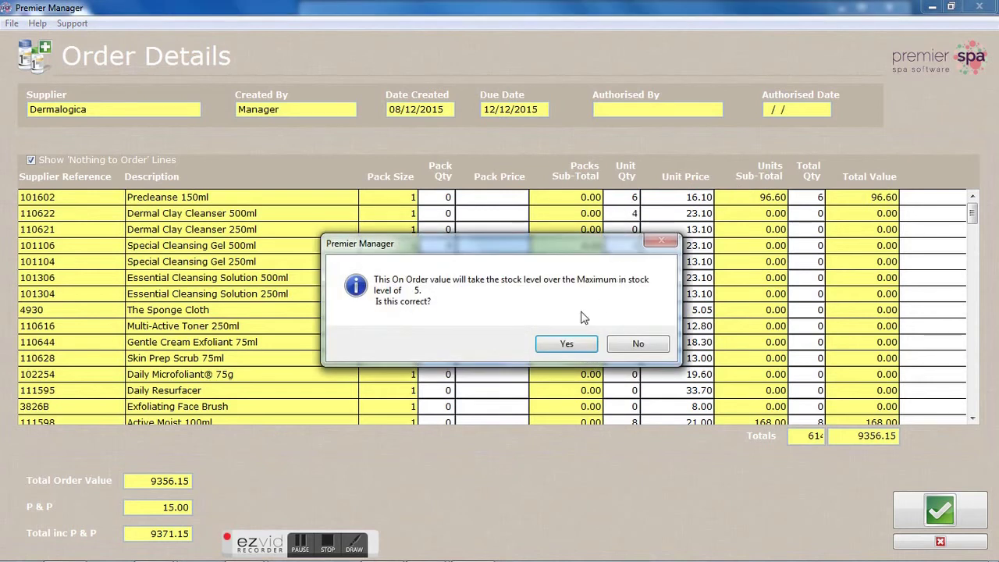
{"action": "left_click", "coordinate": [567, 343]}
- Order 6 units of Special Cleansing Gel 250ml and accept exceeding its maximum in stock level
{"action": "left_click", "coordinate": [617, 262]}
{"action": "type", "text": "6"}
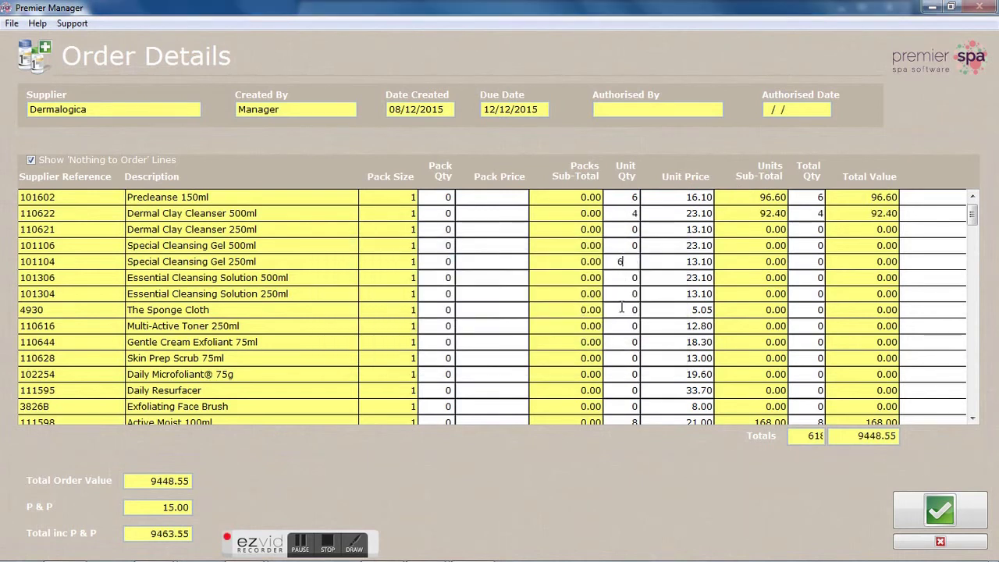
{"action": "key", "text": "Tab"}
{"action": "left_click", "coordinate": [567, 344]}
- Order 2 units each of The Sponge Cloth and Multi-Active Toner 250ml, accepting the levels over the maximum
{"action": "type", "text": "2"}
{"action": "left_click", "coordinate": [626, 329]}
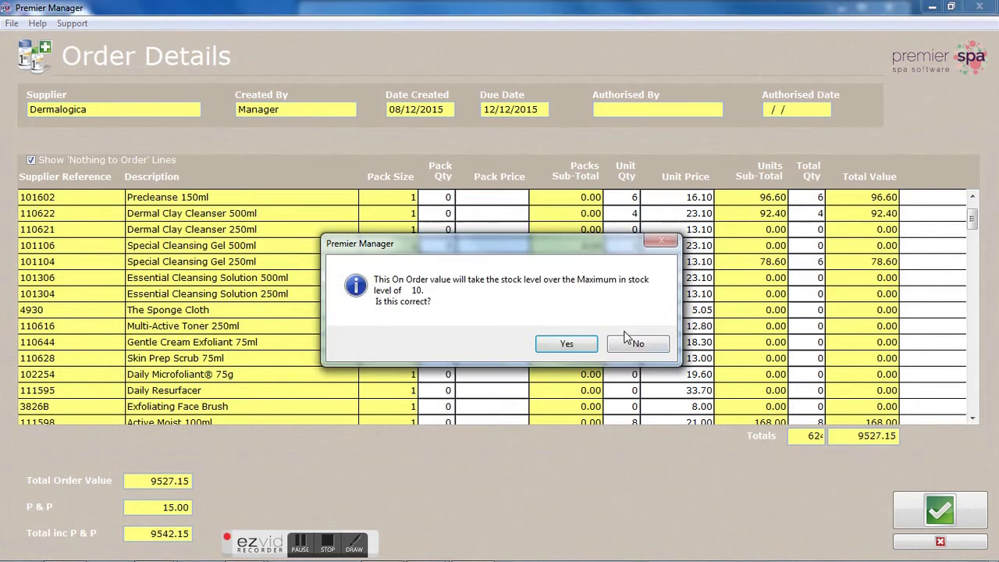
{"action": "left_click", "coordinate": [567, 344]}
{"action": "type", "text": "2"}
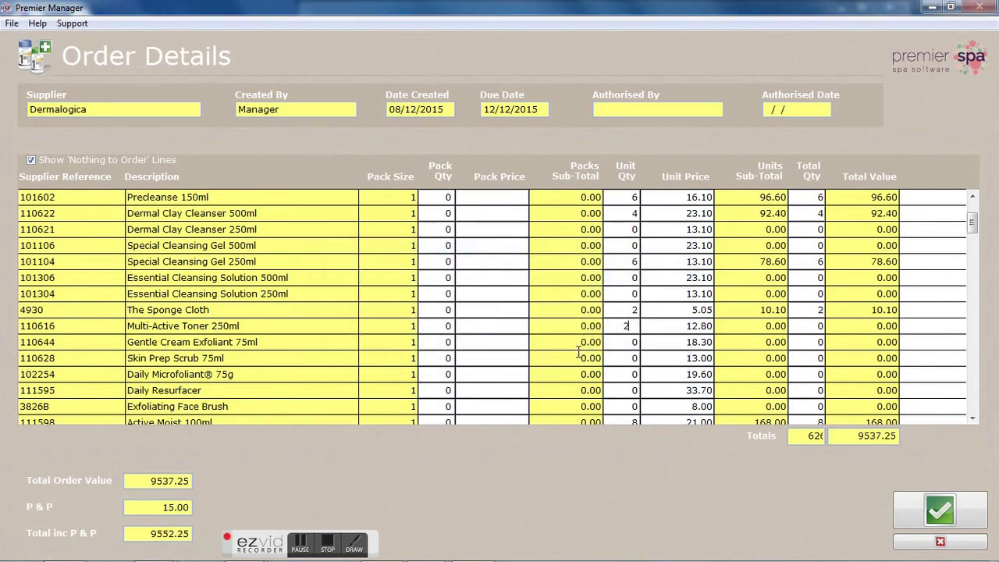
{"action": "left_click", "coordinate": [628, 348]}
{"action": "left_click", "coordinate": [582, 348]}
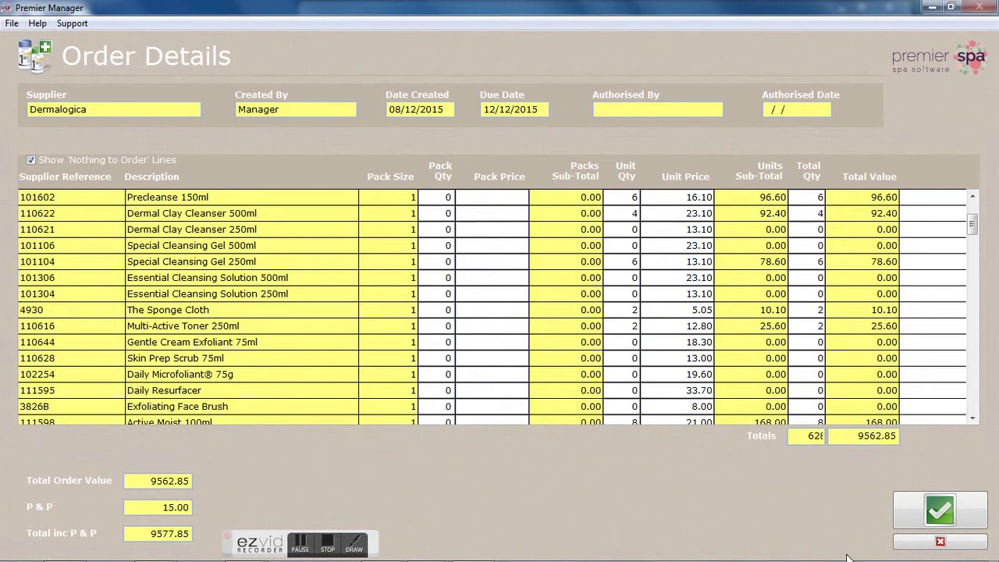
- Confirm the Dermalogica order details and choose to print a Goods Received Note for the order
{"action": "left_click", "coordinate": [935, 512]}
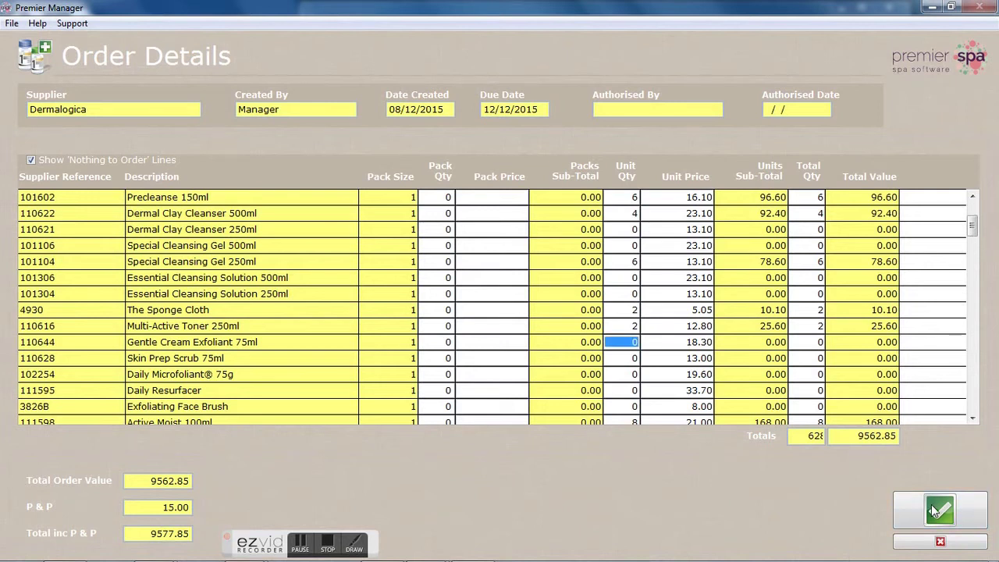
{"action": "left_click", "coordinate": [934, 512]}
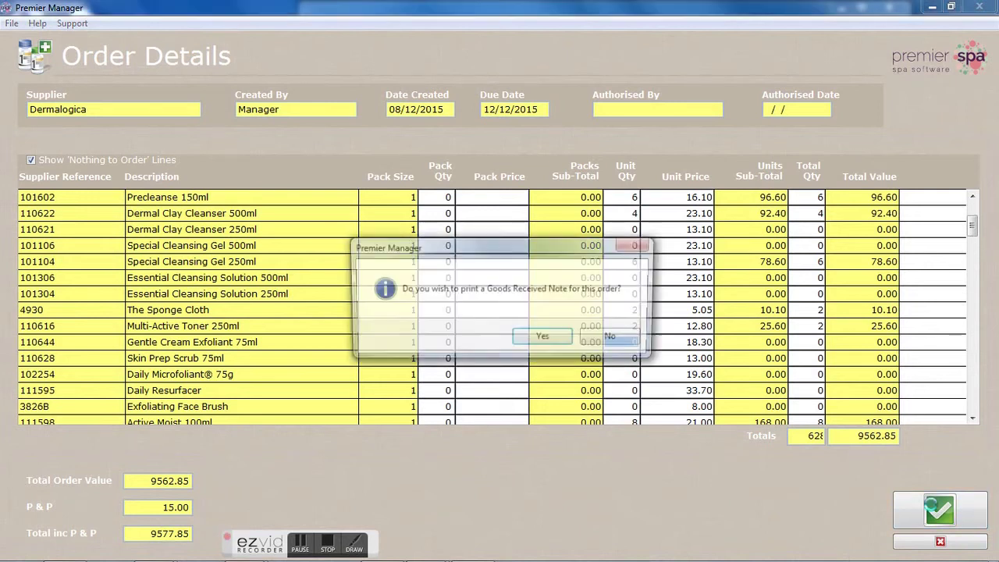
{"action": "left_click", "coordinate": [544, 340]}
- Look through the first and last pages of the Goods Received Note, and close the preview
{"action": "left_click_drag", "start_coordinate": [874, 92], "coordinate": [874, 347]}
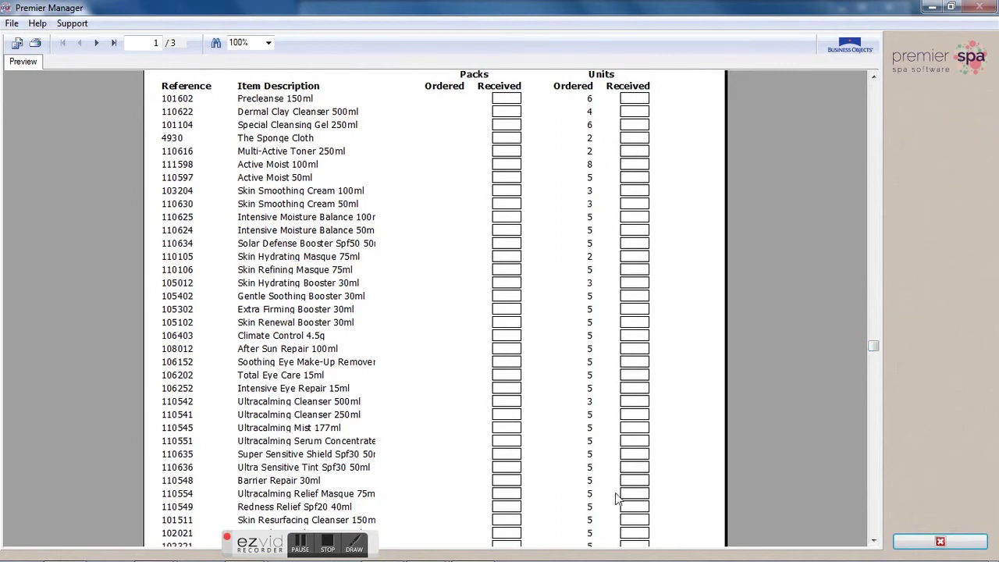
{"action": "left_click_drag", "start_coordinate": [885, 348], "coordinate": [885, 120]}
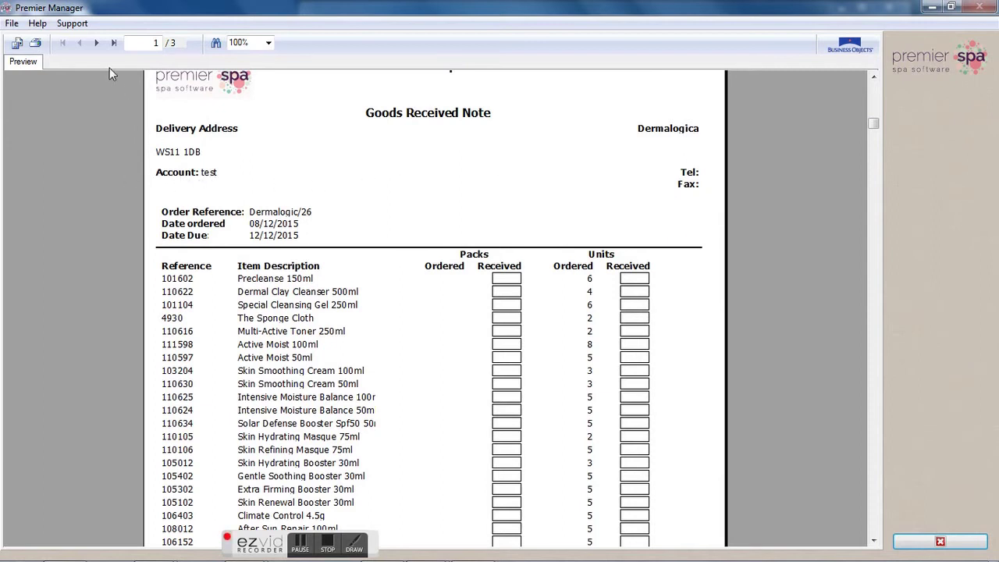
{"action": "left_click", "coordinate": [114, 42]}
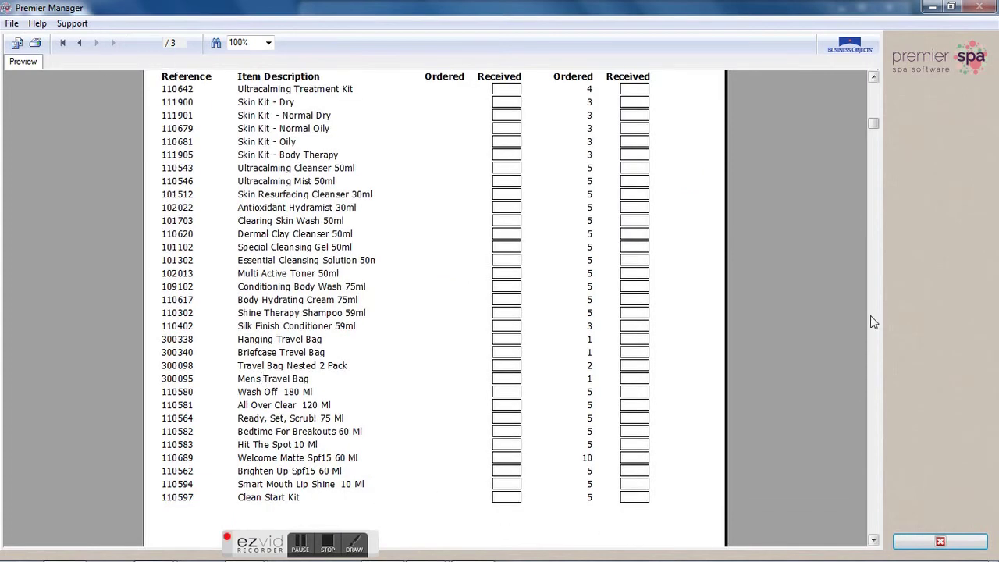
{"action": "left_click_drag", "start_coordinate": [876, 129], "coordinate": [884, 267]}
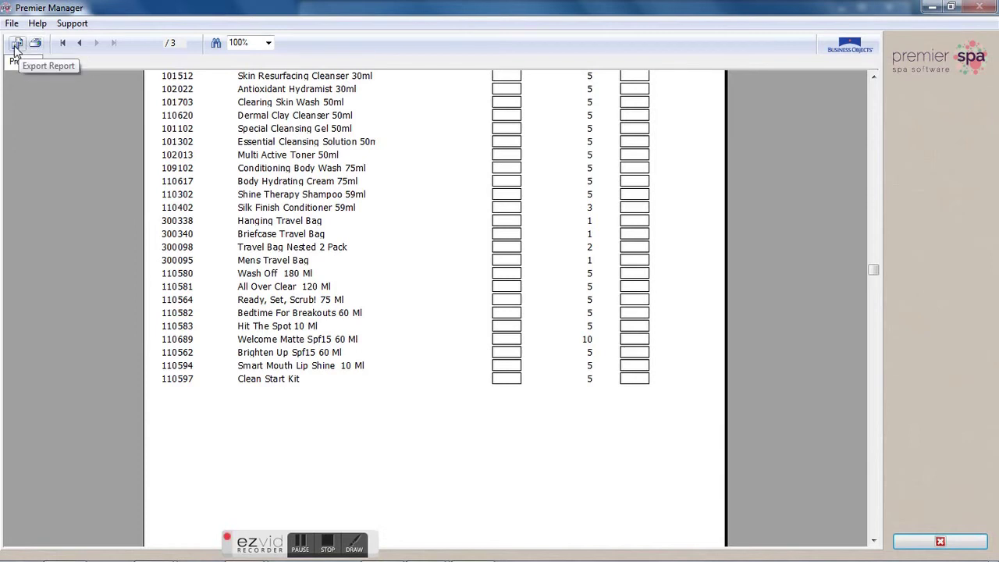
{"action": "left_click", "coordinate": [981, 543]}
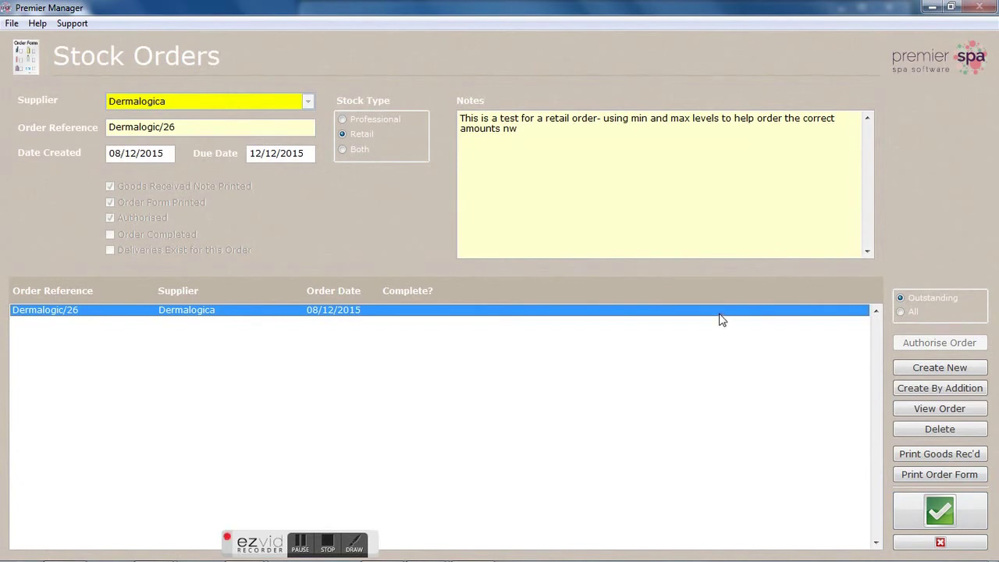
- Create an order by addition with the reference All retail and the note "This is a test for all retail orders"
{"action": "left_click", "coordinate": [927, 390]}
{"action": "type", "text": "all retail"}
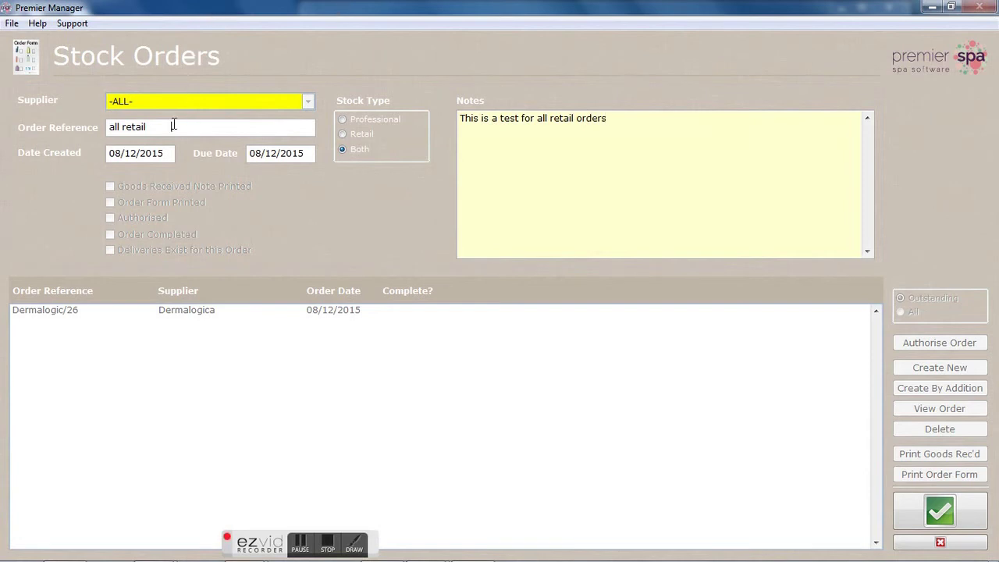
{"action": "left_click", "coordinate": [114, 125]}
{"action": "key", "text": "BackSpace"}
{"action": "type", "text": "A"}
- Set the order's due date to 09/12/2015 and its stock type to Retail, and confirm the order header
{"action": "left_click", "coordinate": [256, 152]}
{"action": "left_click", "coordinate": [258, 149]}
{"action": "type", "text": "9"}
{"action": "left_click", "coordinate": [342, 136]}
{"action": "left_click", "coordinate": [915, 508]}
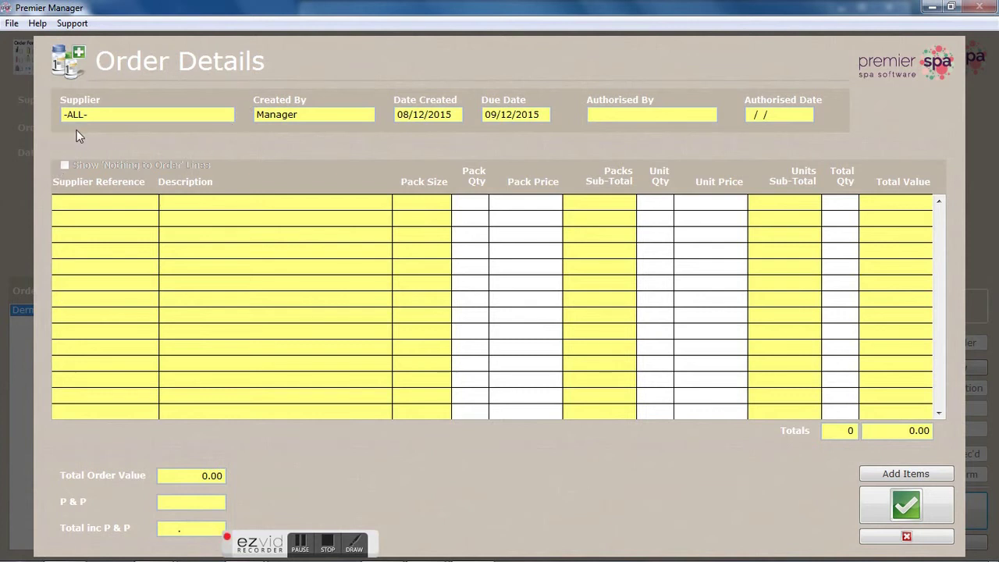
- Add one pack each of 091 - Purple Burst and 095 - Blue Blast to the order
{"action": "left_click", "coordinate": [904, 474]}
{"action": "left_click", "coordinate": [456, 314]}
{"action": "left_click", "coordinate": [812, 392]}
{"action": "left_click", "coordinate": [467, 360]}
{"action": "left_click", "coordinate": [796, 402]}
- Add 22 packs of 128 - Raspberry to the order
{"action": "left_click", "coordinate": [468, 407]}
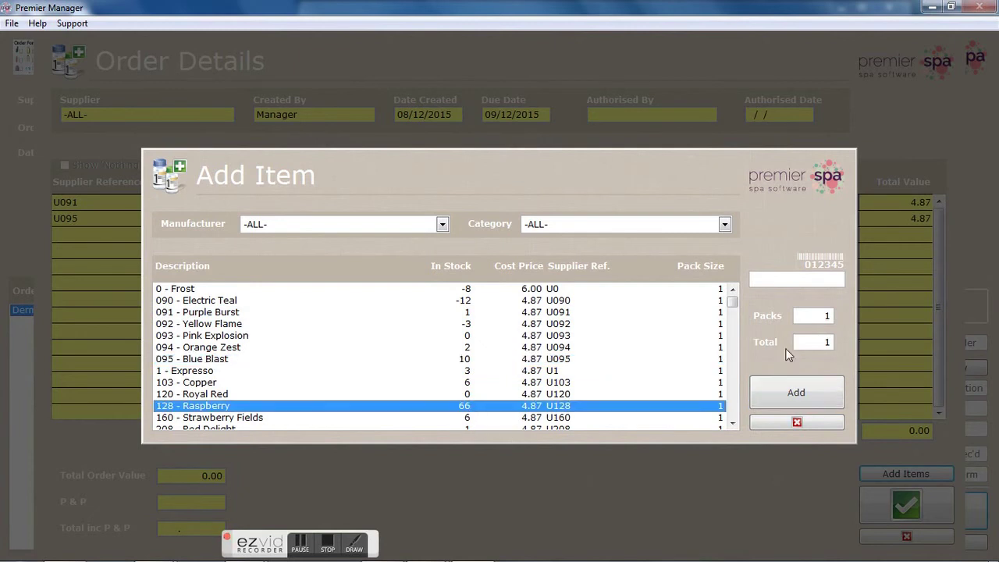
{"action": "left_click", "coordinate": [817, 316]}
{"action": "type", "text": "22"}
{"action": "left_click", "coordinate": [797, 398]}
- Add two packs of 214 - Snow to the All retail order
{"action": "left_click", "coordinate": [733, 422]}
{"action": "left_click", "coordinate": [733, 422]}
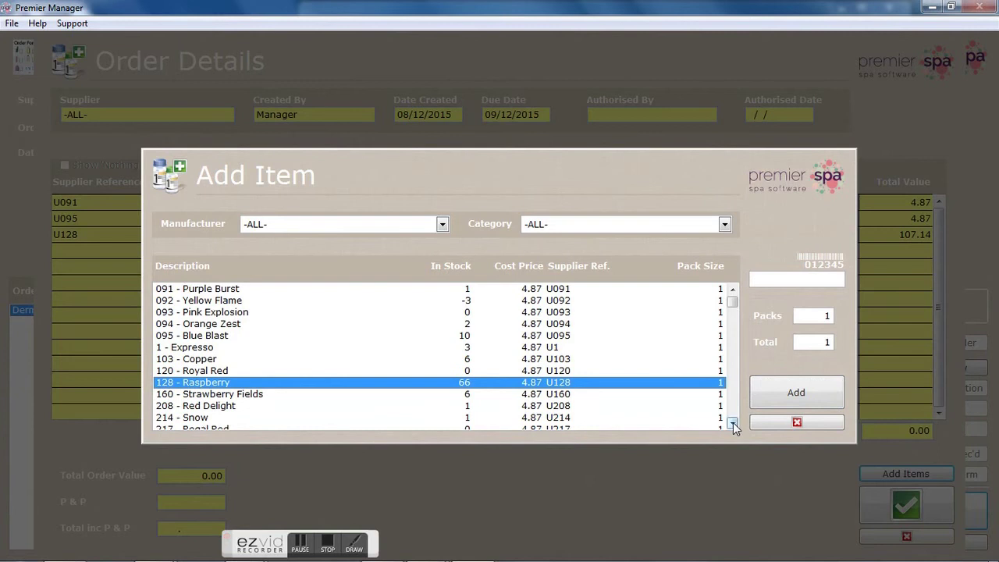
{"action": "left_click", "coordinate": [733, 422]}
{"action": "left_click", "coordinate": [733, 422]}
{"action": "left_click", "coordinate": [470, 396]}
{"action": "left_click", "coordinate": [817, 315]}
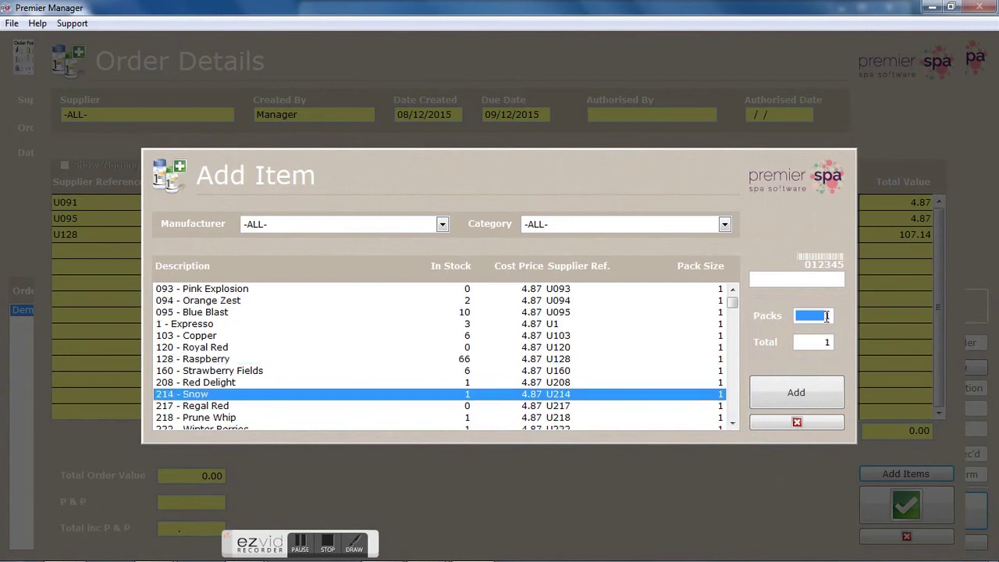
{"action": "type", "text": "2"}
{"action": "left_click", "coordinate": [796, 396]}
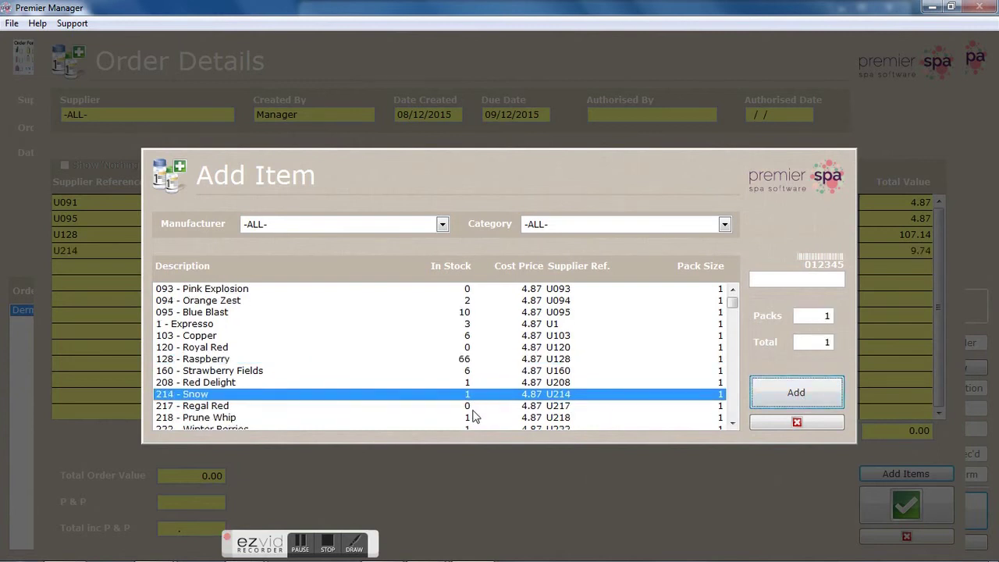
- Add three packs of 218 - Prune Whip to the order
{"action": "left_click", "coordinate": [471, 417]}
{"action": "left_click", "coordinate": [807, 316]}
{"action": "left_click", "coordinate": [792, 395]}
- Filter the items by manufacturer Dermalogica and add two packs of All Over Clear 120 Ml to the order
{"action": "left_click", "coordinate": [444, 225]}
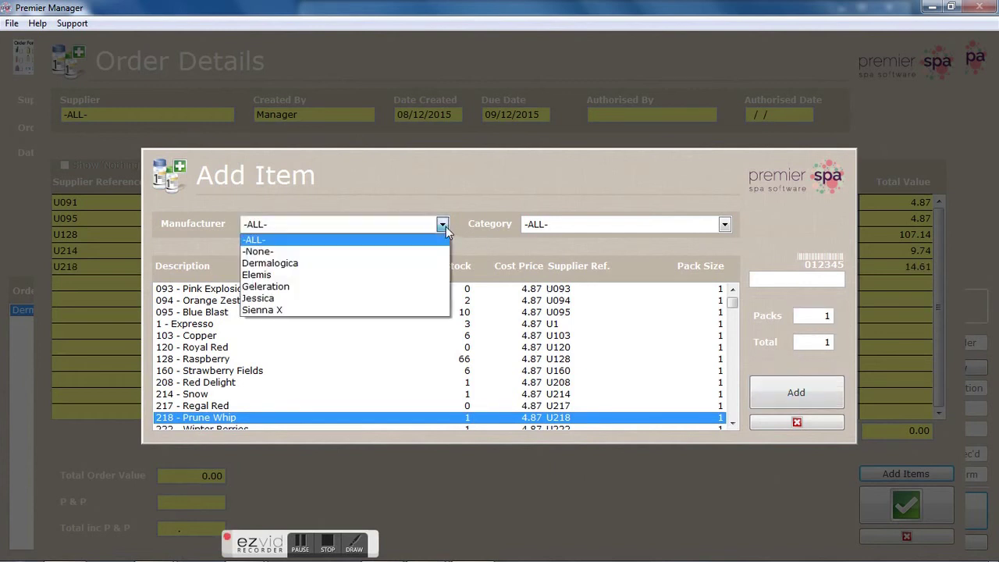
{"action": "left_click", "coordinate": [401, 263]}
{"action": "left_click", "coordinate": [277, 336]}
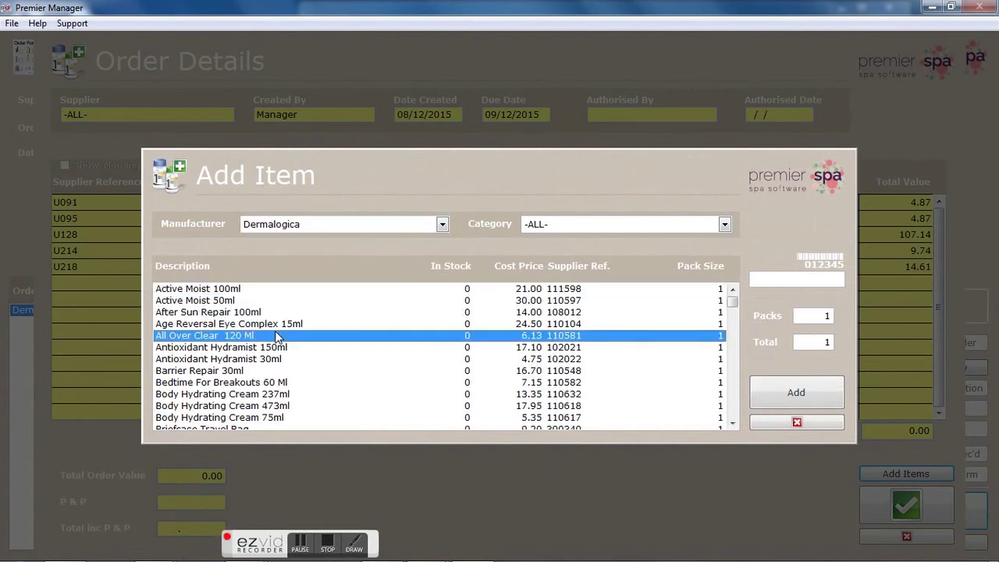
{"action": "double_click", "coordinate": [816, 316]}
{"action": "type", "text": "2"}
{"action": "left_click", "coordinate": [778, 395]}
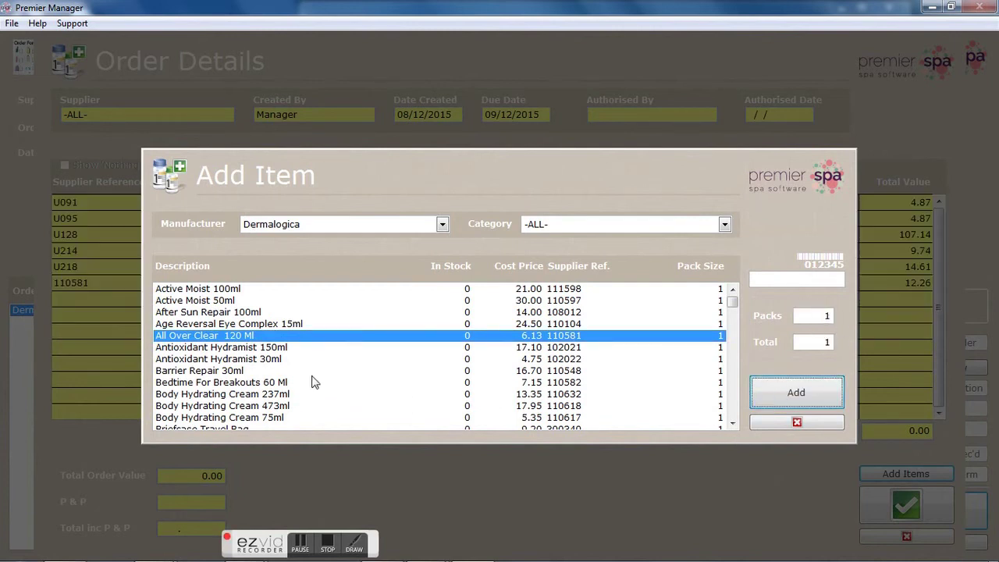
- Add three packs of Barrier Repair 30ml to the order
{"action": "left_click", "coordinate": [314, 372]}
{"action": "double_click", "coordinate": [806, 317]}
{"action": "type", "text": "3"}
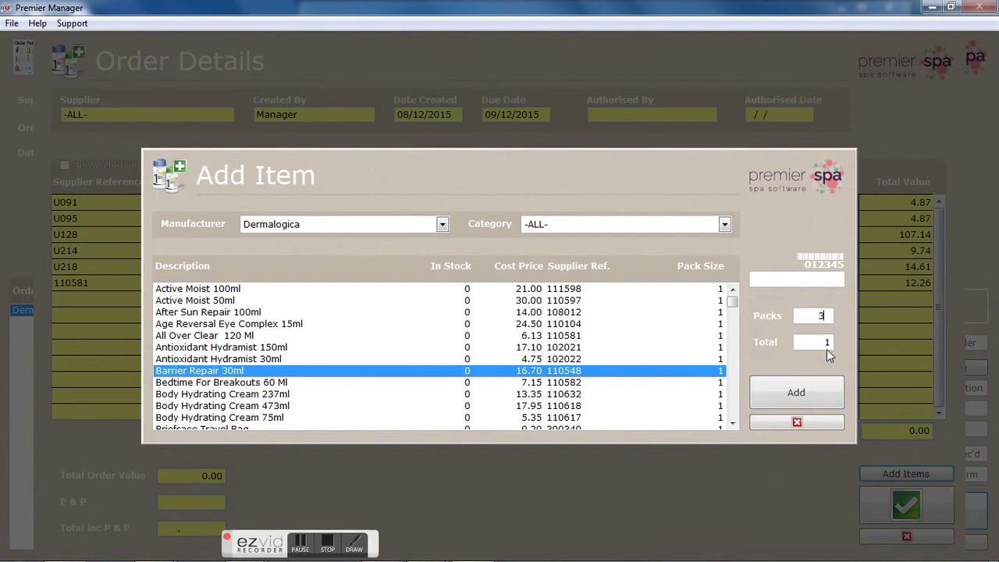
{"action": "left_click", "coordinate": [810, 400]}
- Filter the items by manufacturer Jessica and add three packs of 093 - Pink Explosion to the order
{"action": "left_click", "coordinate": [446, 226]}
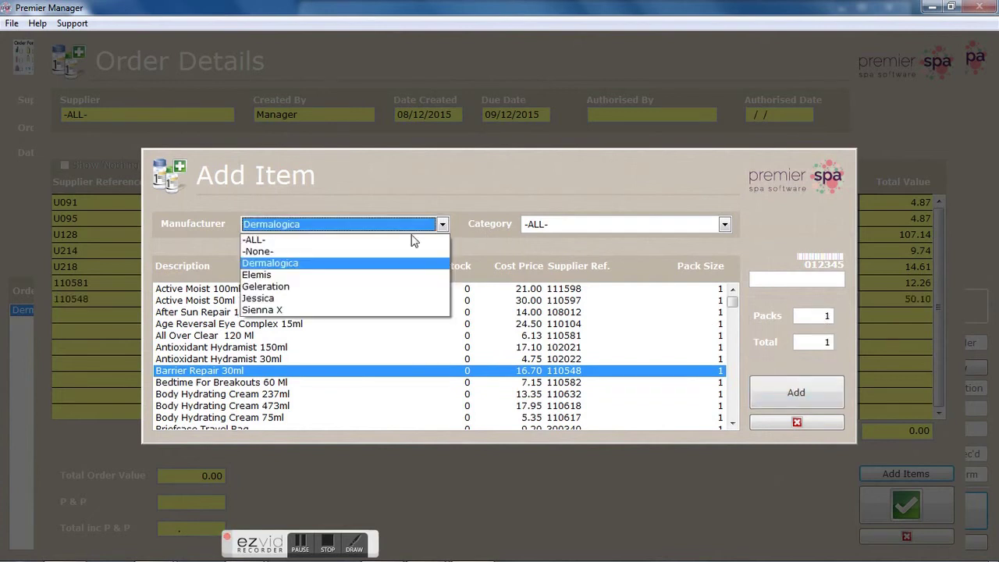
{"action": "left_click", "coordinate": [383, 294]}
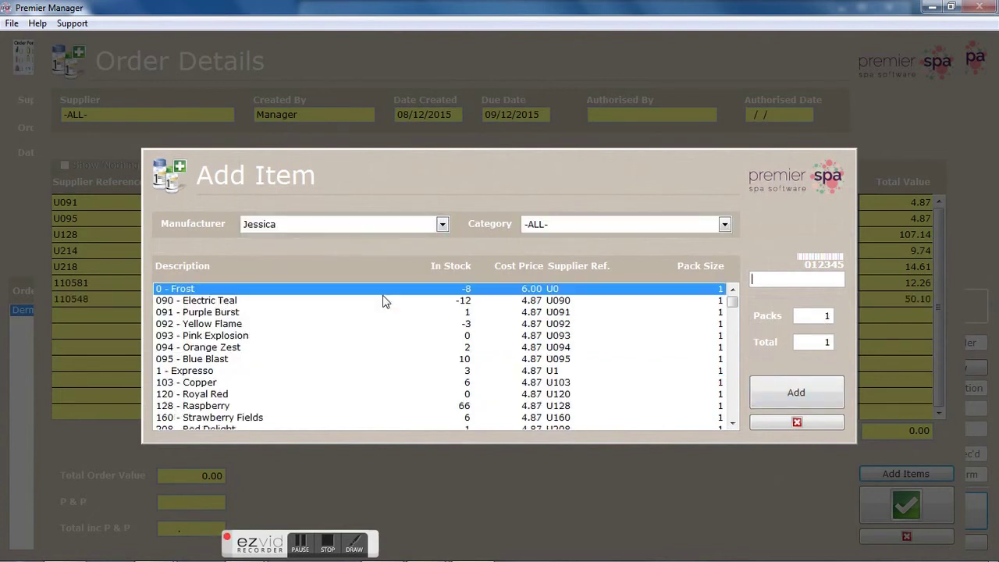
{"action": "left_click", "coordinate": [274, 337]}
{"action": "left_click", "coordinate": [826, 315]}
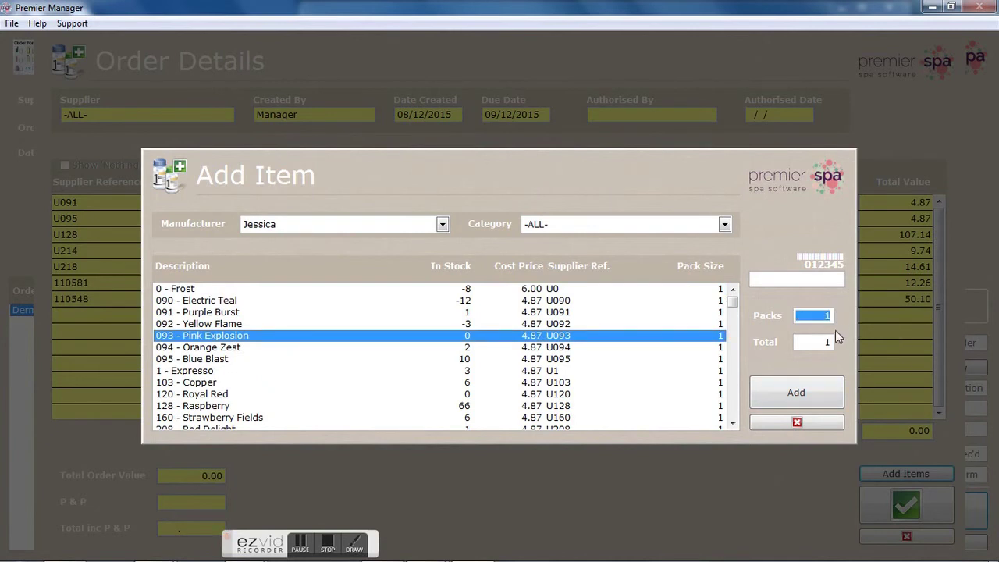
{"action": "left_click", "coordinate": [821, 391]}
- Add three packs each of 094 - Orange Zest and 1 - Expresso to the order
{"action": "left_click", "coordinate": [582, 349]}
{"action": "left_click", "coordinate": [815, 314]}
{"action": "left_click", "coordinate": [798, 389]}
{"action": "left_click", "coordinate": [533, 371]}
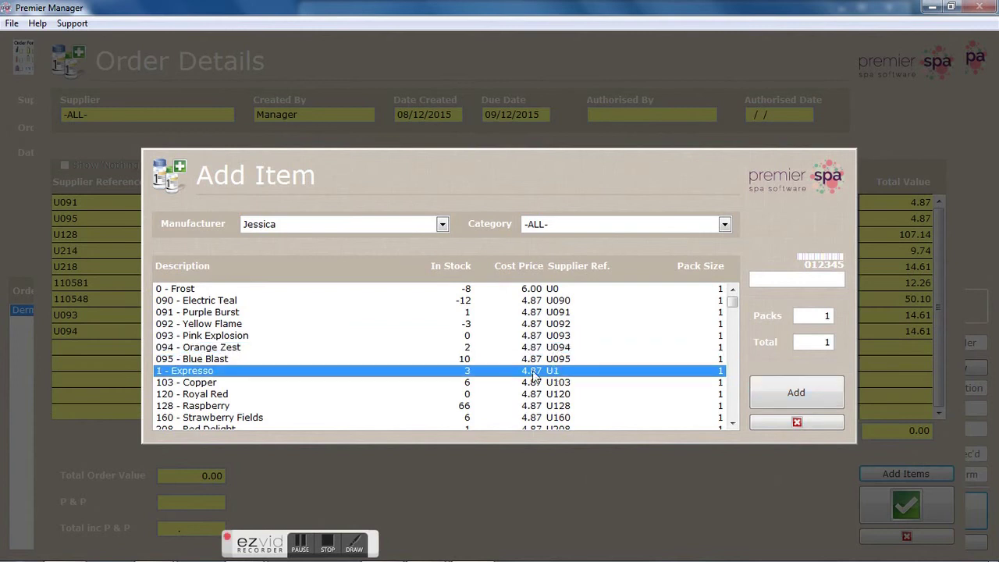
{"action": "left_click", "coordinate": [820, 314]}
{"action": "left_click", "coordinate": [797, 391]}
- Filter the Jessica items by category Bodytreats, add three packs of Honey Nectarine Lotion 8oz, and finish adding items
{"action": "left_click", "coordinate": [724, 224]}
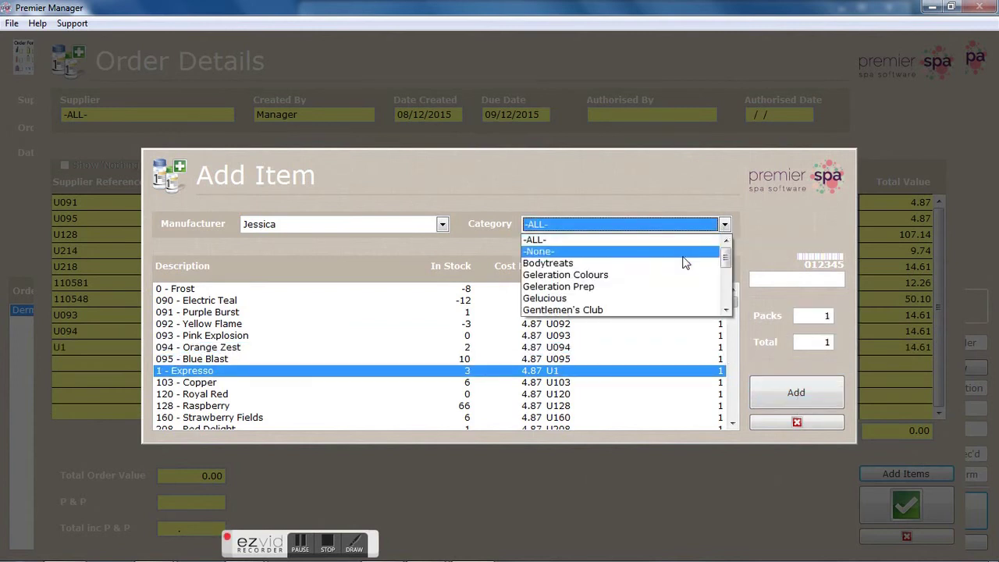
{"action": "left_click", "coordinate": [684, 251]}
{"action": "left_click", "coordinate": [476, 349]}
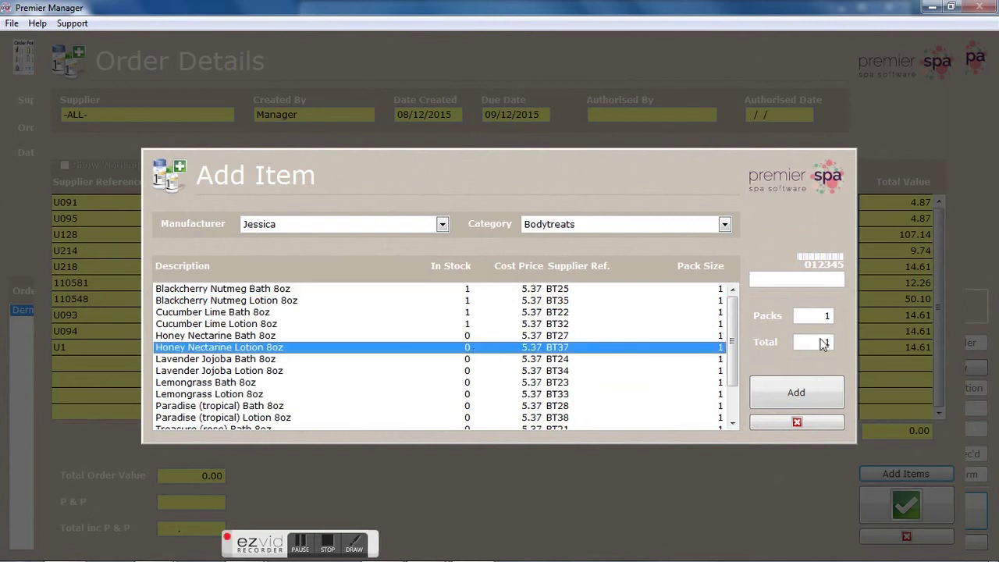
{"action": "left_click", "coordinate": [830, 316]}
{"action": "left_click", "coordinate": [802, 392]}
{"action": "left_click", "coordinate": [787, 423]}
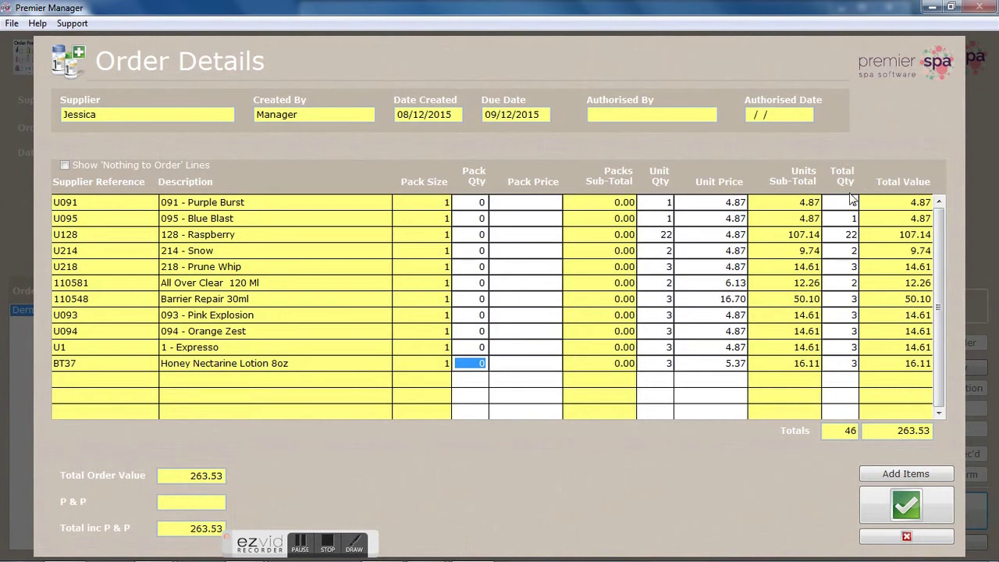
- Save the order without a Goods Received Note, generate its Order Form, and close the form preview
{"action": "left_click", "coordinate": [883, 473]}
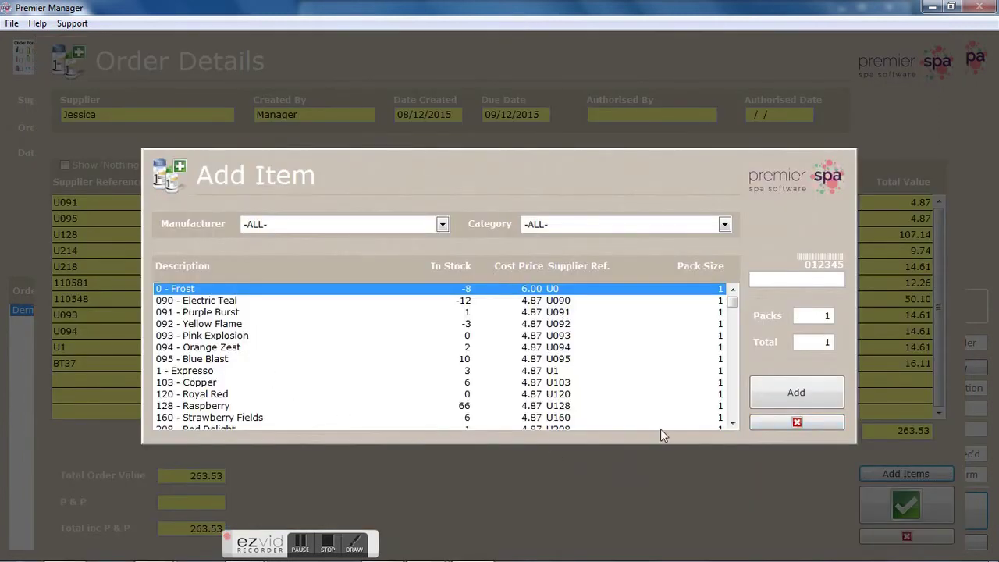
{"action": "left_click", "coordinate": [796, 422]}
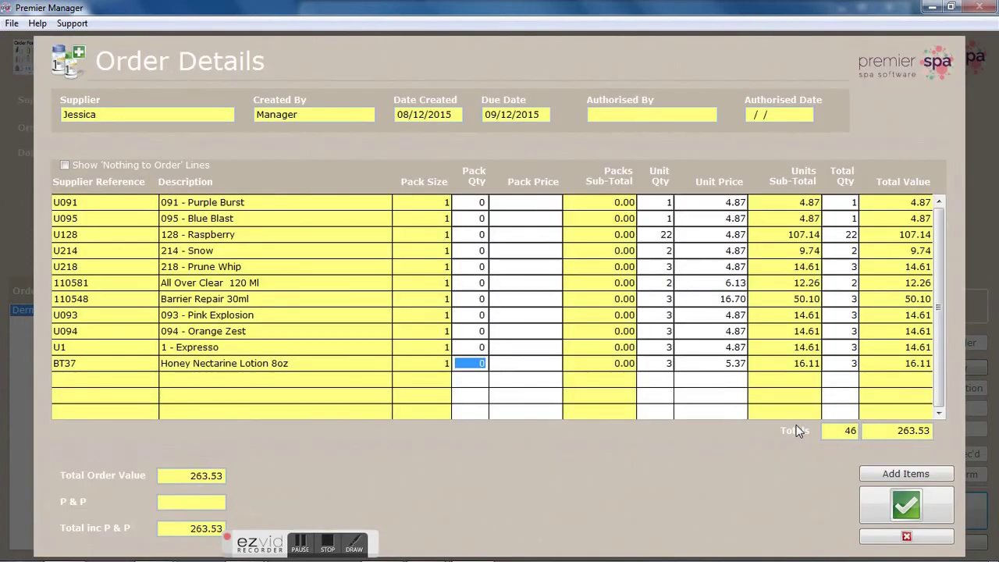
{"action": "left_click", "coordinate": [902, 506]}
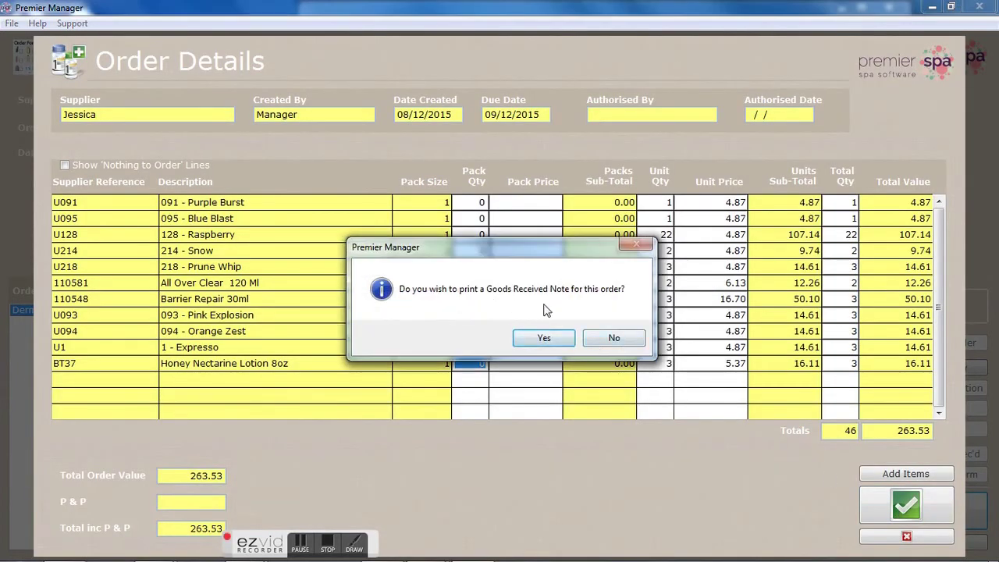
{"action": "left_click", "coordinate": [602, 342]}
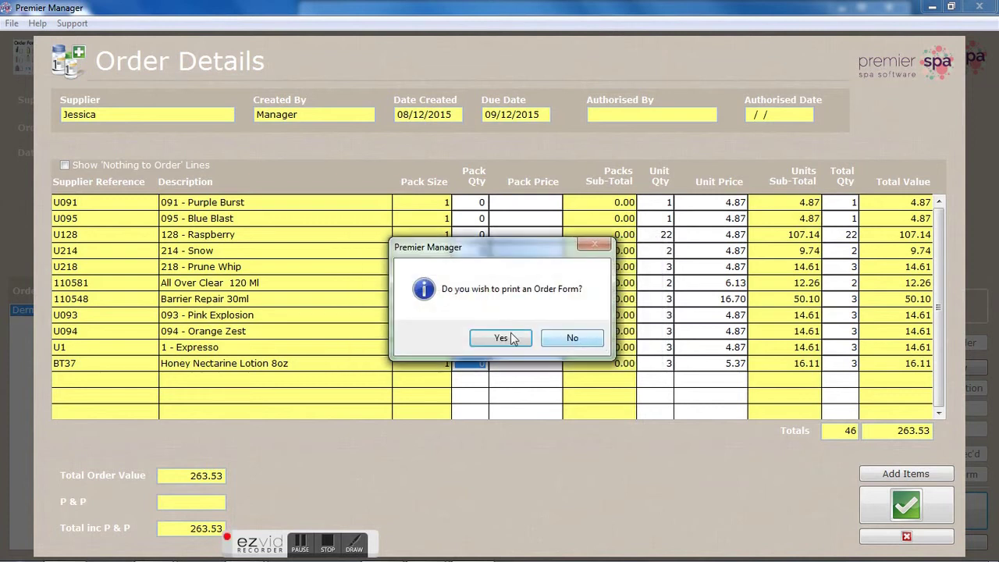
{"action": "left_click", "coordinate": [501, 340]}
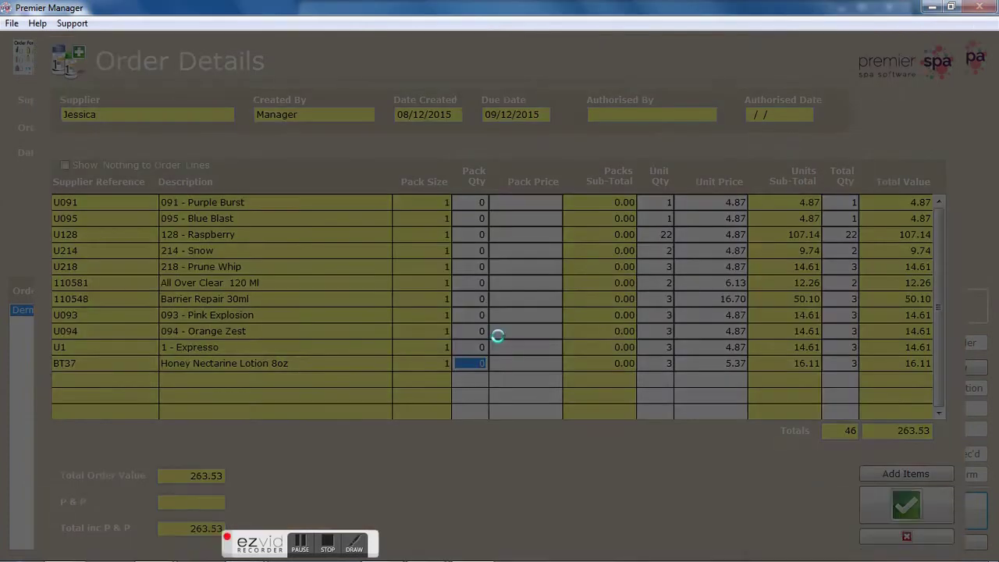
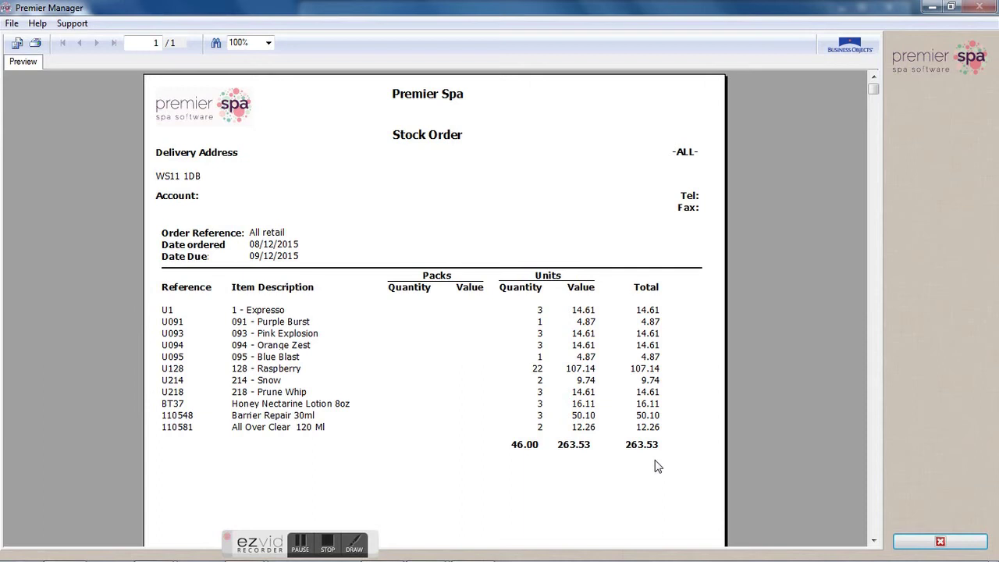
{"action": "left_click", "coordinate": [910, 543]}
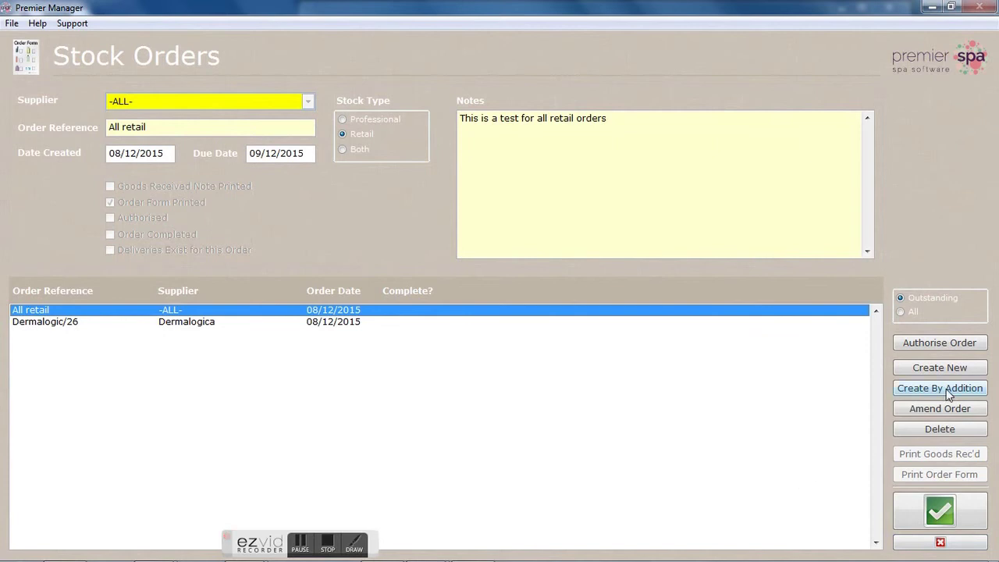
- Reopen the All retail order for amendment, select the unit quantity of 214 - Snow, and save without printing an Order Form
{"action": "left_click", "coordinate": [950, 408]}
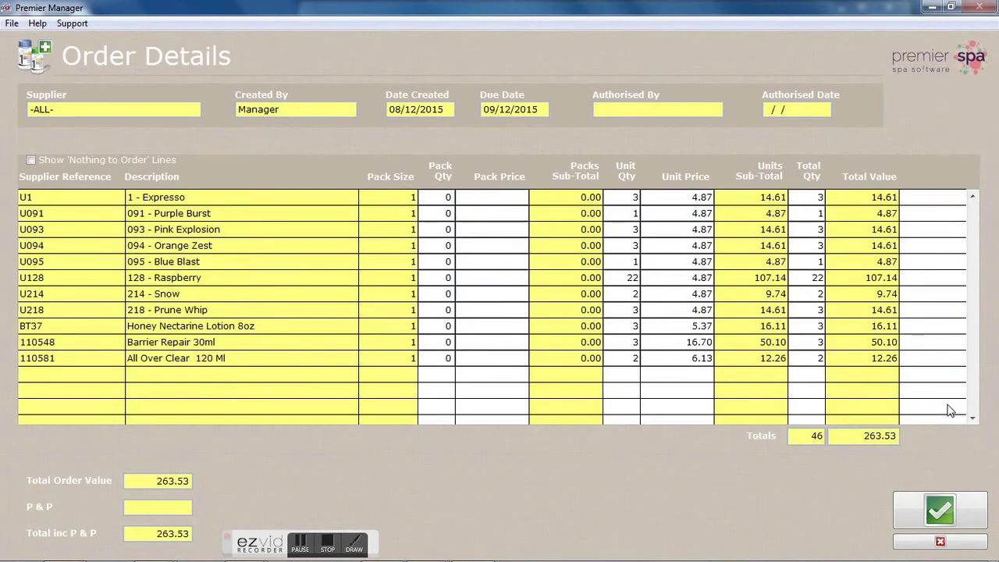
{"action": "left_click", "coordinate": [618, 294]}
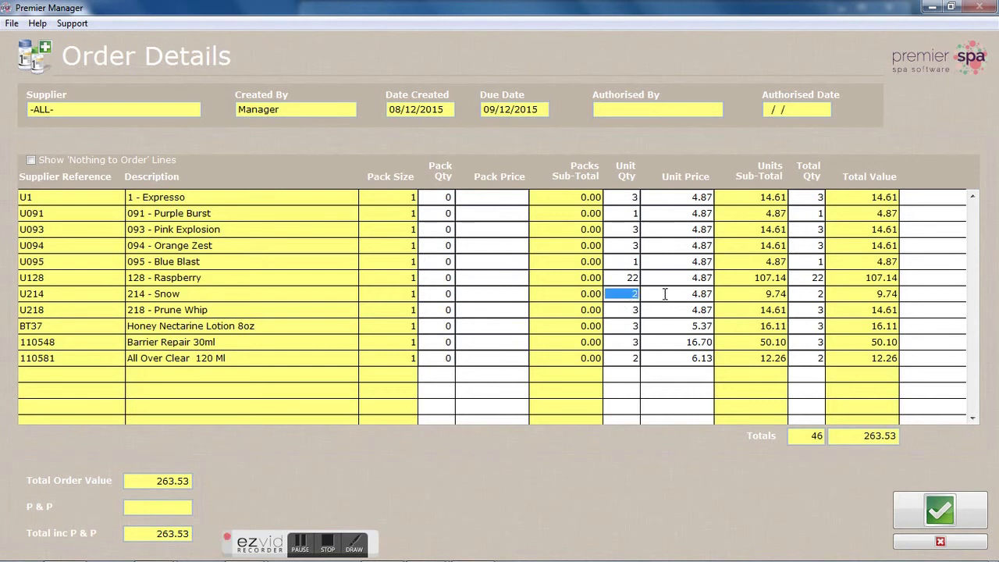
{"action": "left_click", "coordinate": [910, 522]}
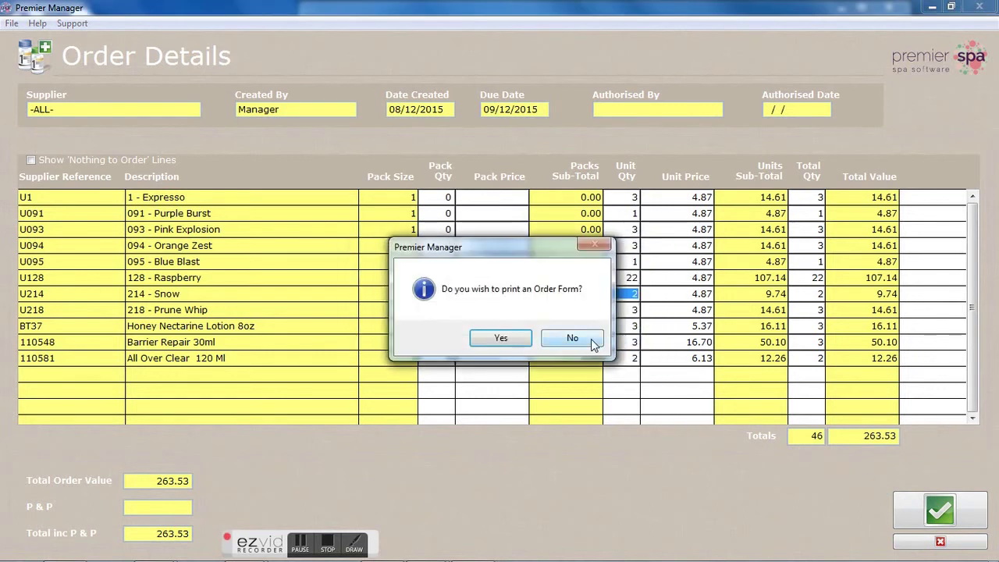
{"action": "left_click", "coordinate": [595, 344]}
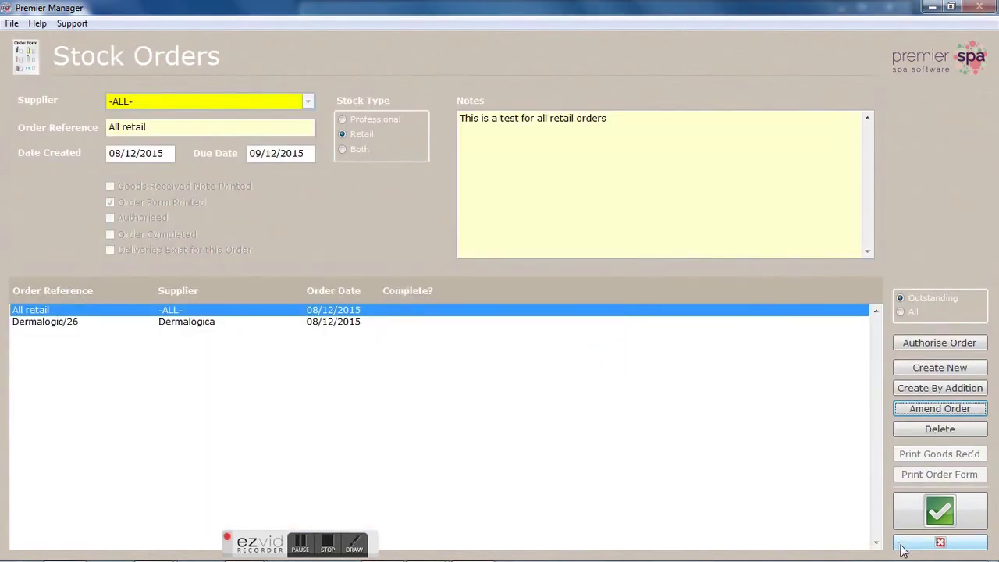
- Authorise the All retail order and view its order lines
{"action": "left_click", "coordinate": [924, 344]}
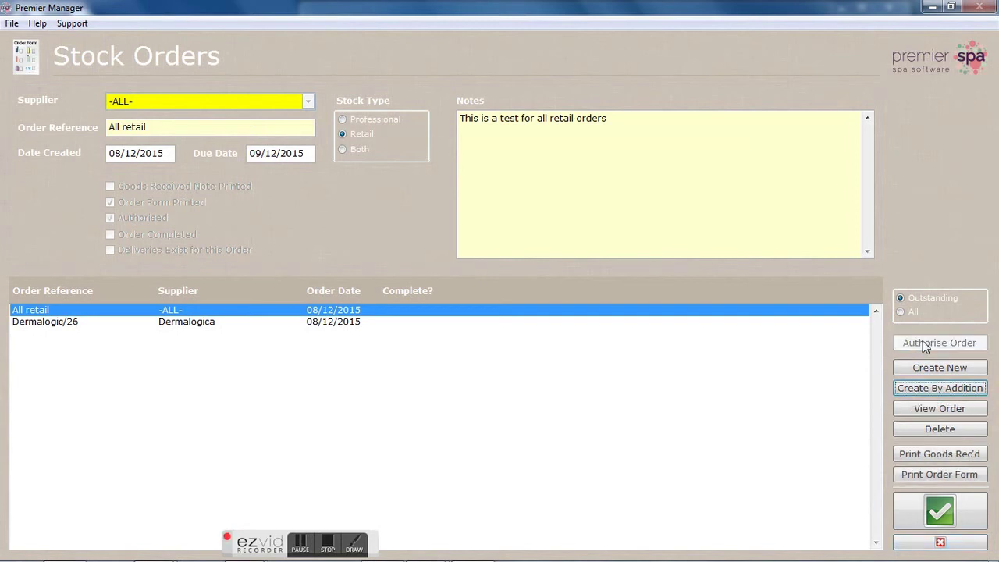
{"action": "left_click", "coordinate": [927, 412]}
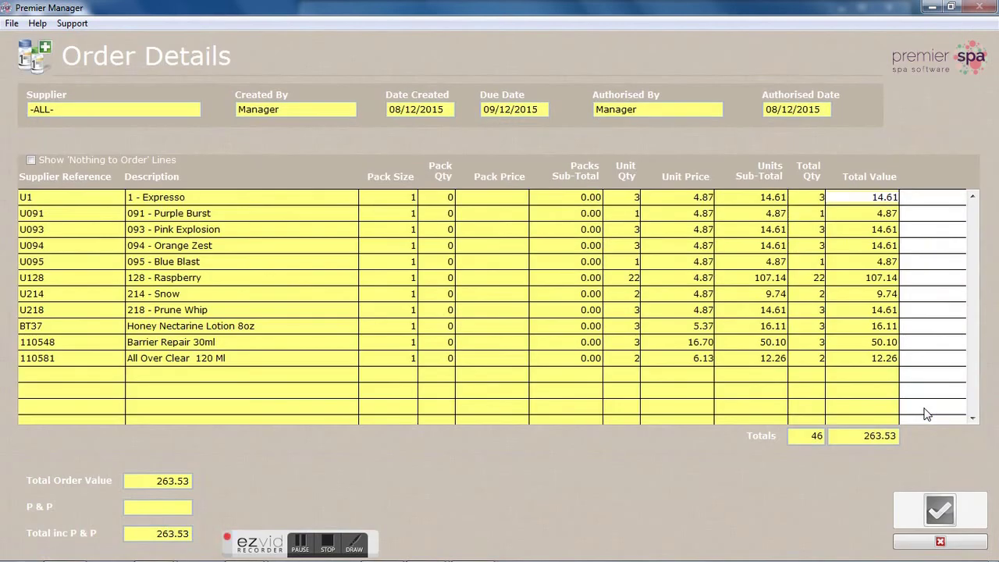
{"action": "left_click", "coordinate": [579, 279]}
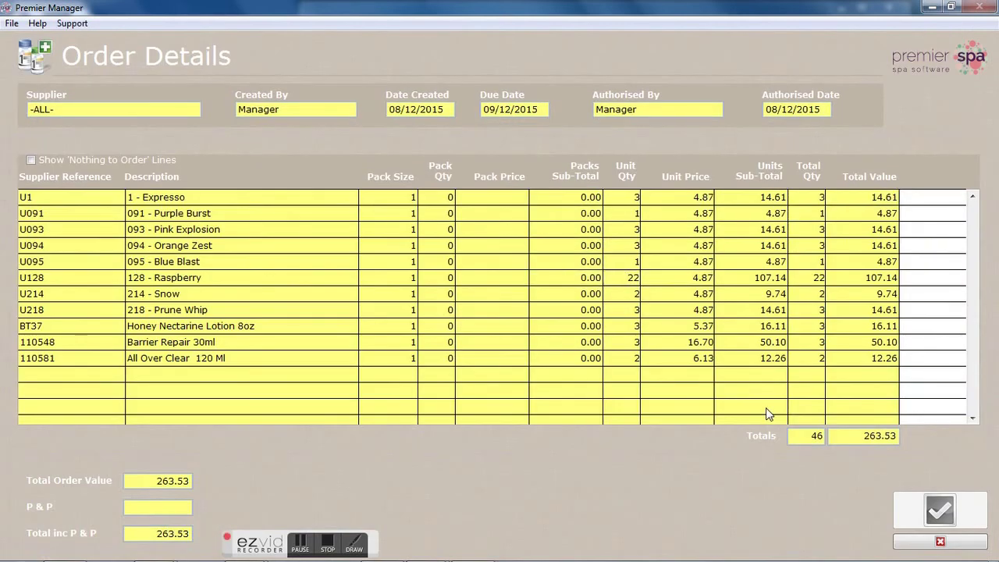
{"action": "left_click", "coordinate": [900, 545]}
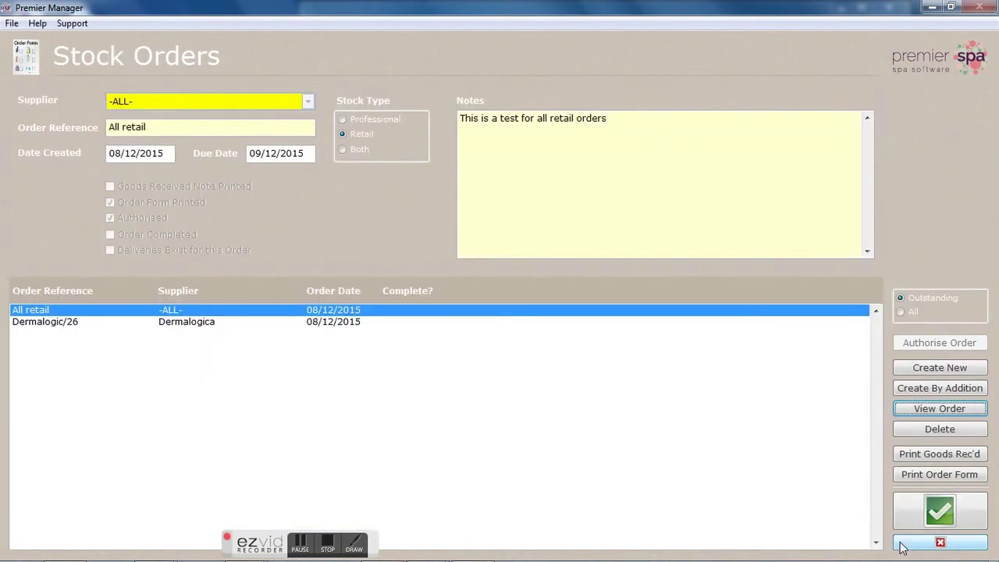
- Compare the header details and status flags of the Dermalogic/26 and All retail orders
{"action": "left_click", "coordinate": [339, 321]}
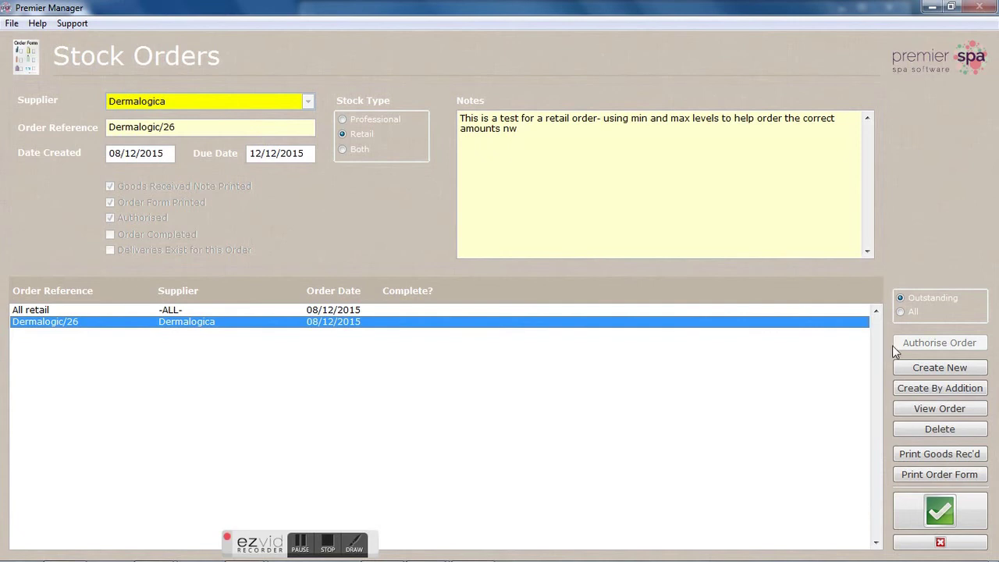
{"action": "left_click", "coordinate": [764, 312]}
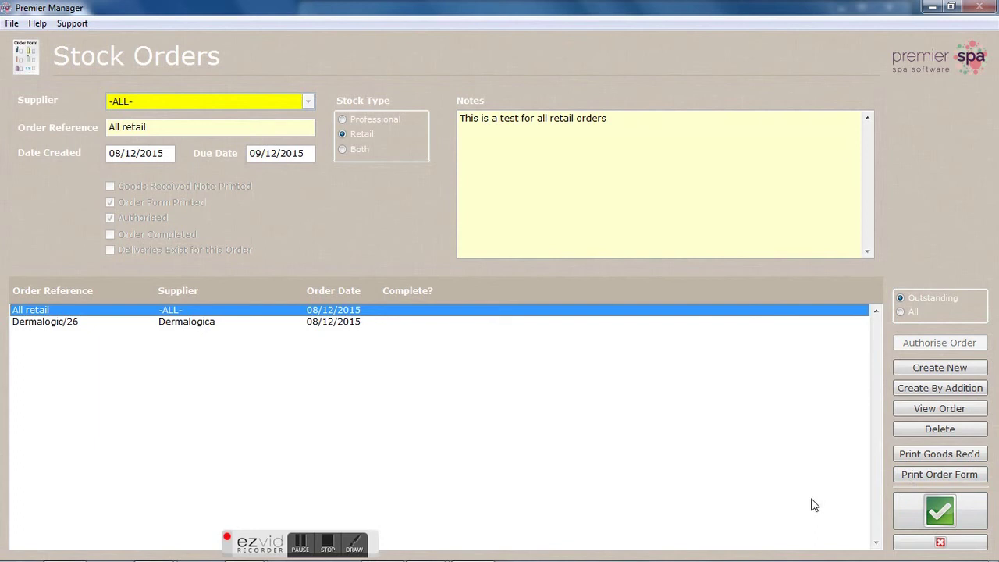
{"action": "left_click", "coordinate": [82, 327]}
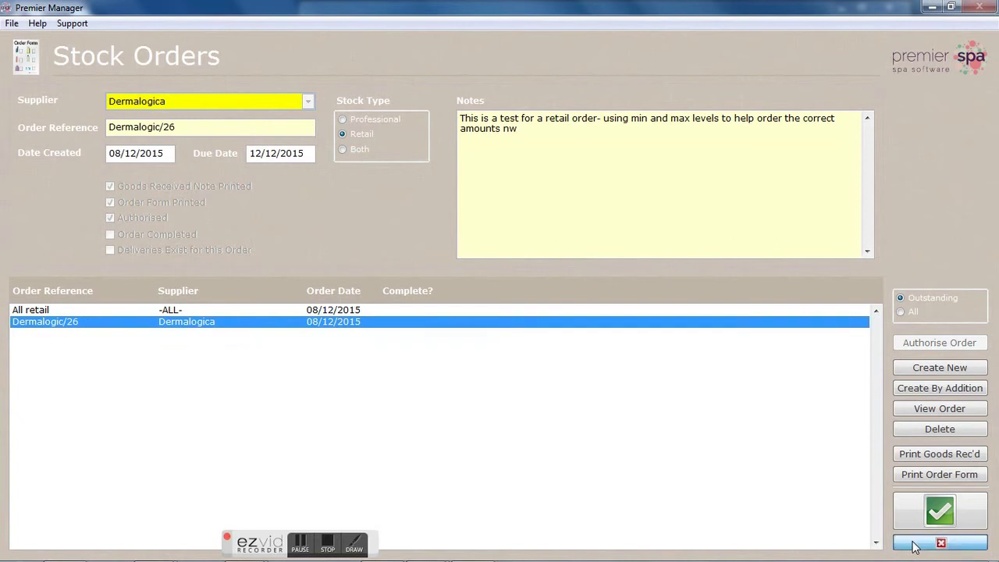
- Leave the stock orders, open Stock Delivery, and select the outstanding Dermalogic/26 order
{"action": "left_click", "coordinate": [937, 544]}
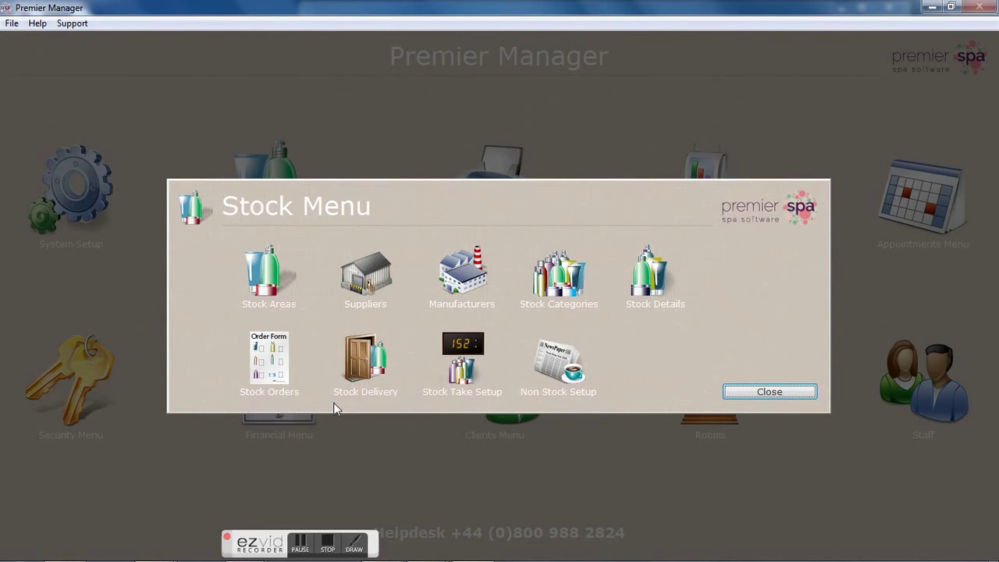
{"action": "left_click", "coordinate": [370, 364]}
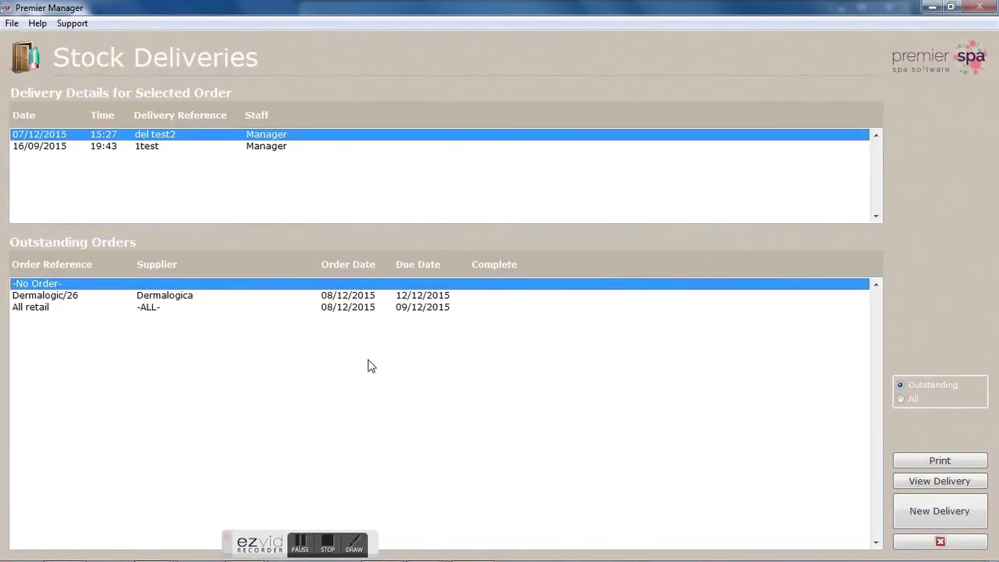
{"action": "left_click", "coordinate": [75, 300]}
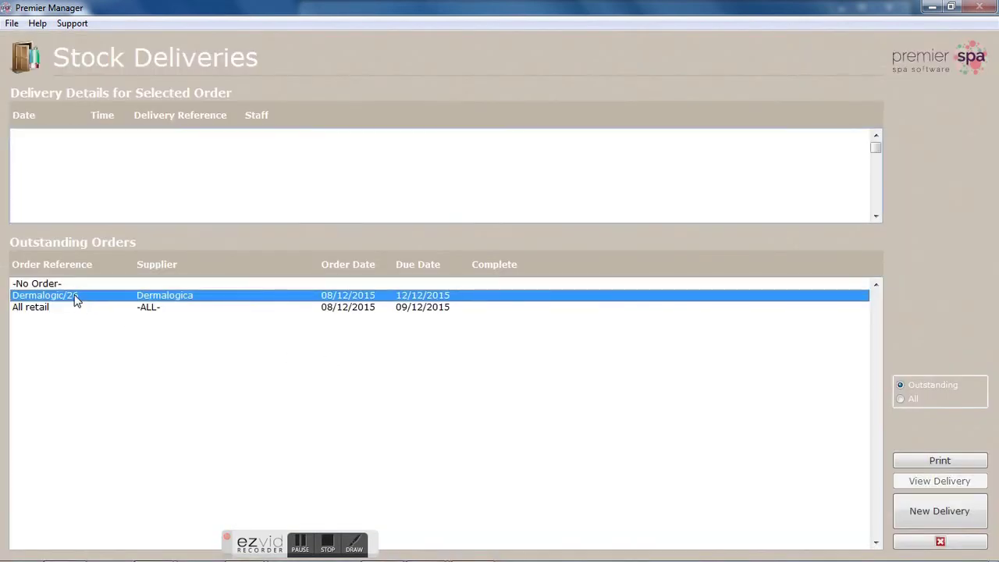
- Compare the full order list with the outstanding orders, checking deliveries for All retail, Dermalogic/26 and -No Order-
{"action": "left_click", "coordinate": [67, 312]}
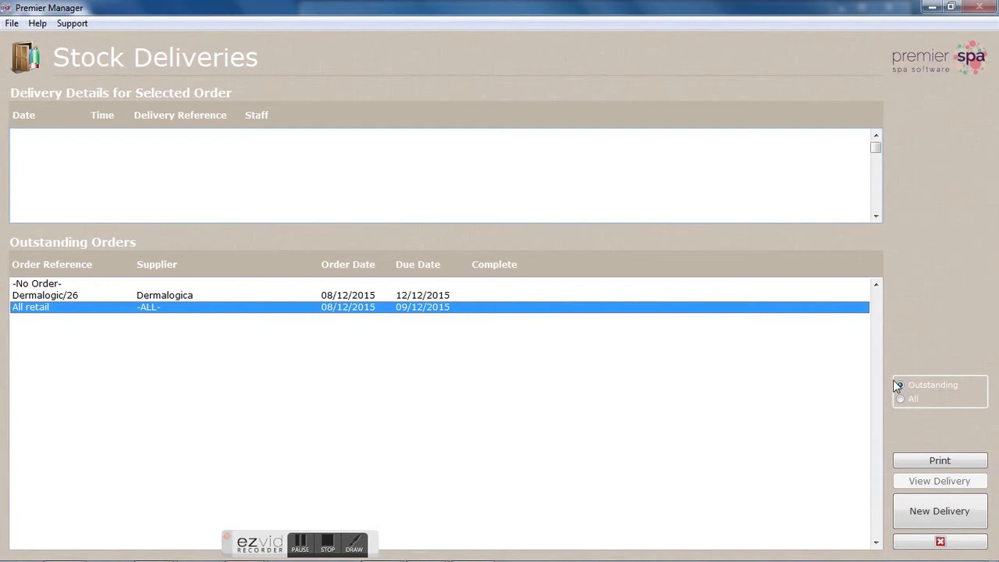
{"action": "left_click", "coordinate": [899, 399]}
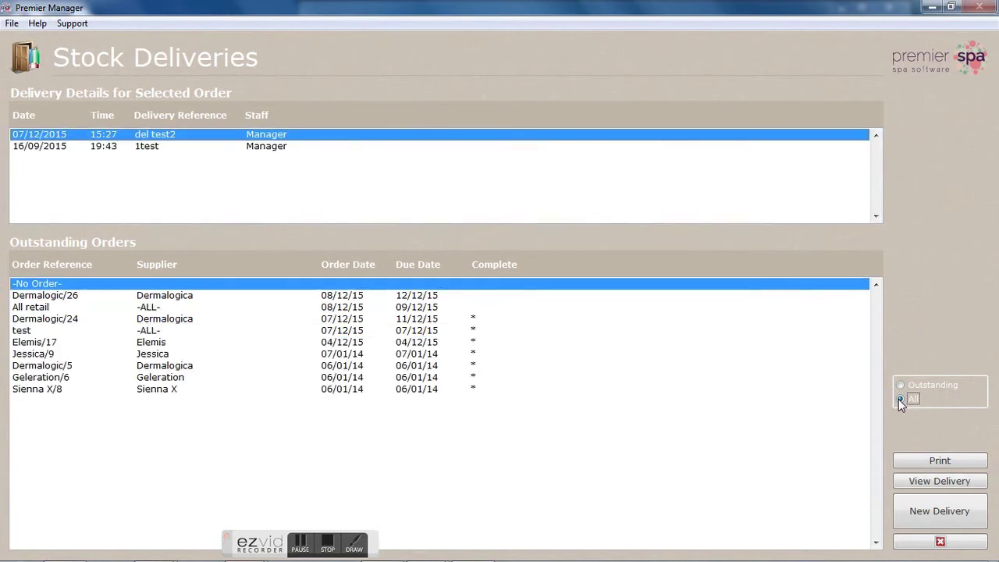
{"action": "left_click", "coordinate": [55, 298]}
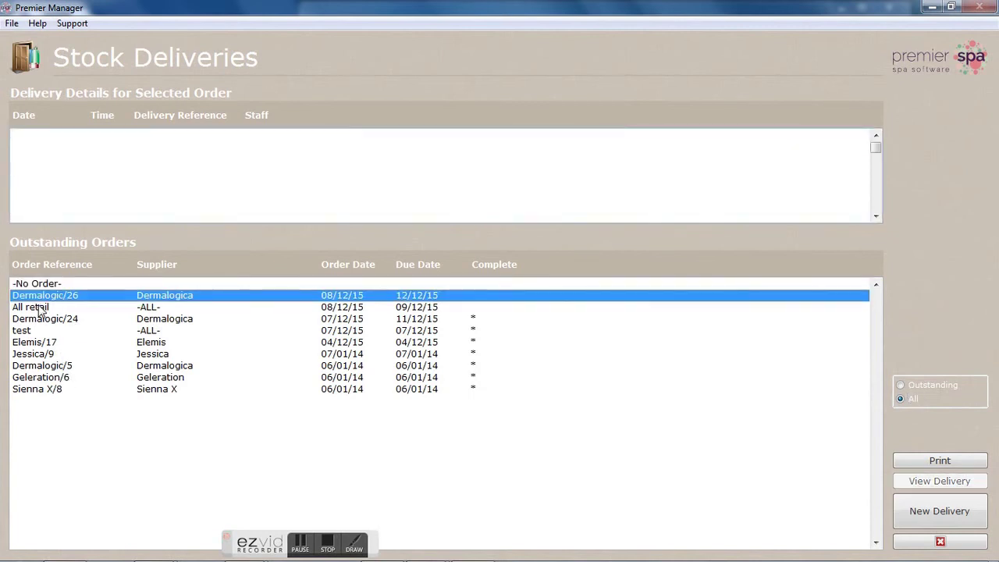
{"action": "left_click", "coordinate": [36, 309]}
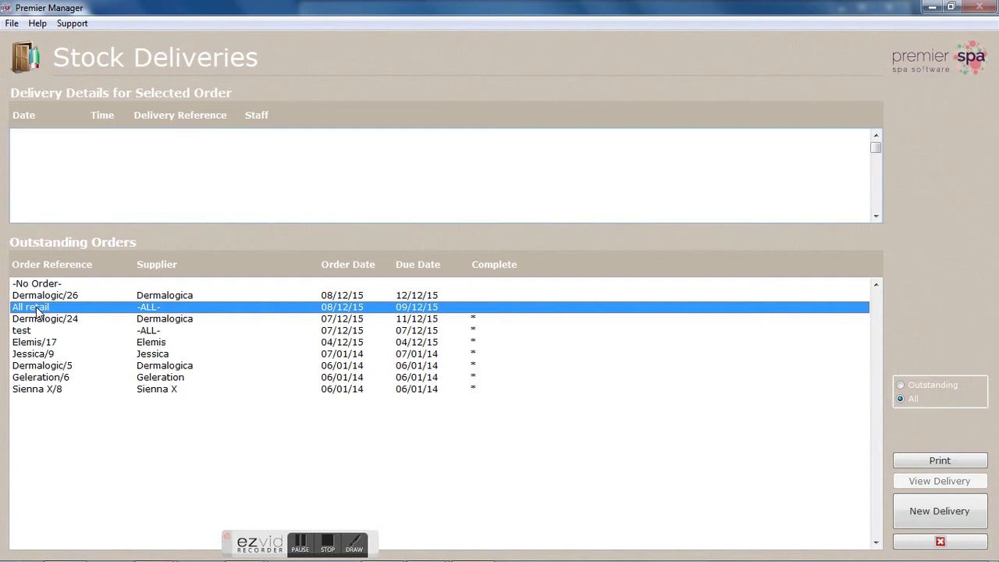
{"action": "left_click", "coordinate": [35, 285]}
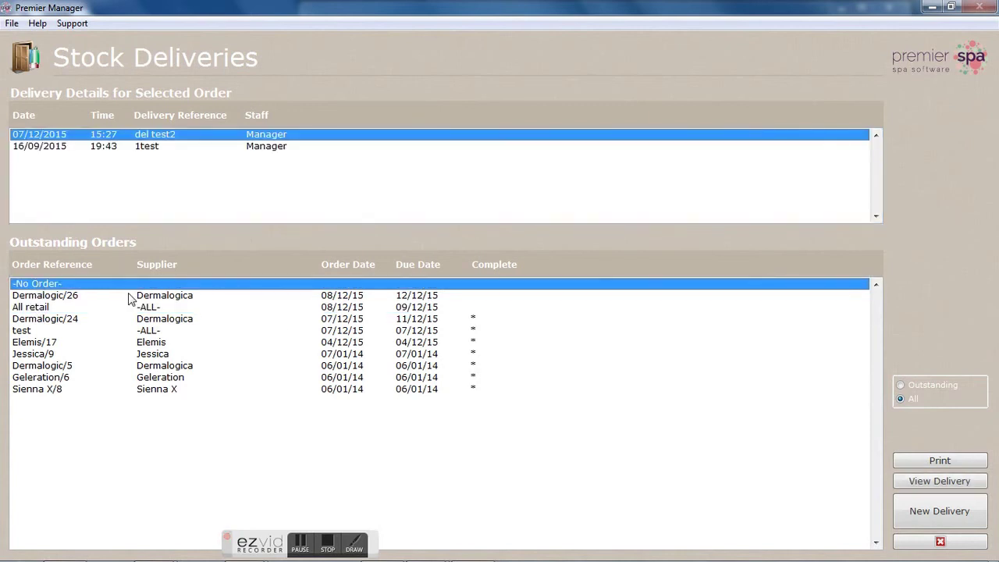
{"action": "left_click", "coordinate": [902, 386]}
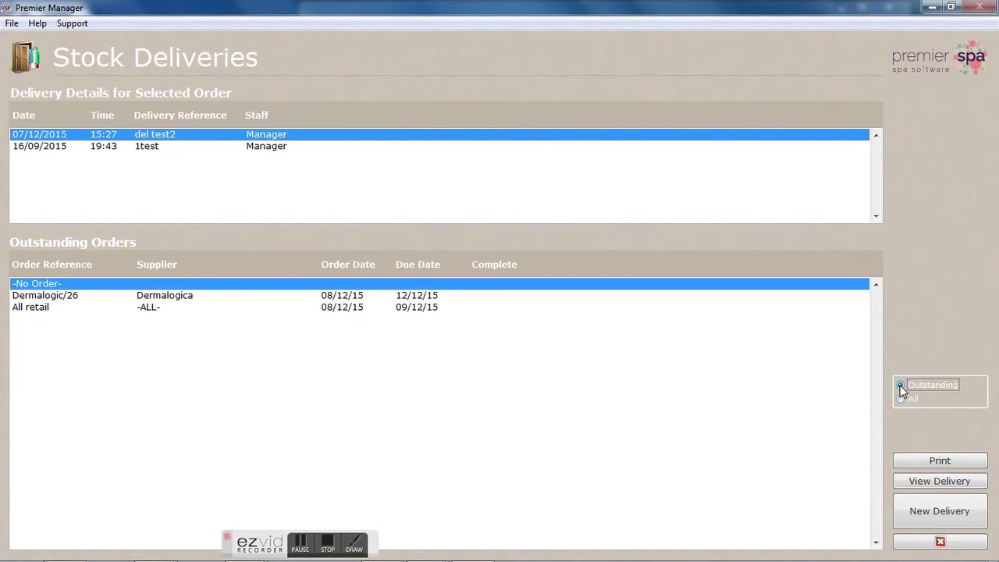
- Start a new delivery for the Dermalogic/26 order with the delivery number "dermaloigc/26 del111"
{"action": "left_click", "coordinate": [166, 299]}
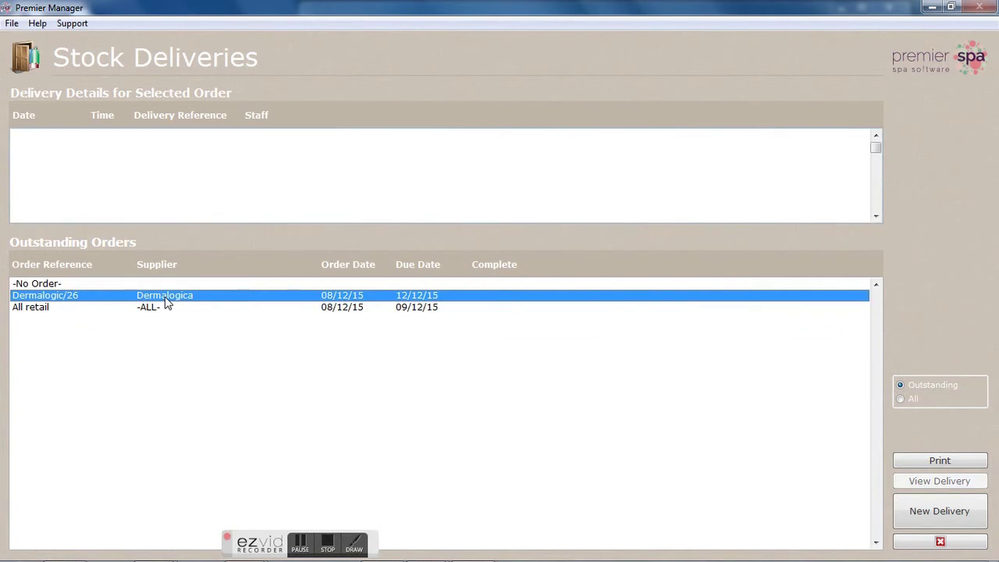
{"action": "left_click", "coordinate": [940, 514]}
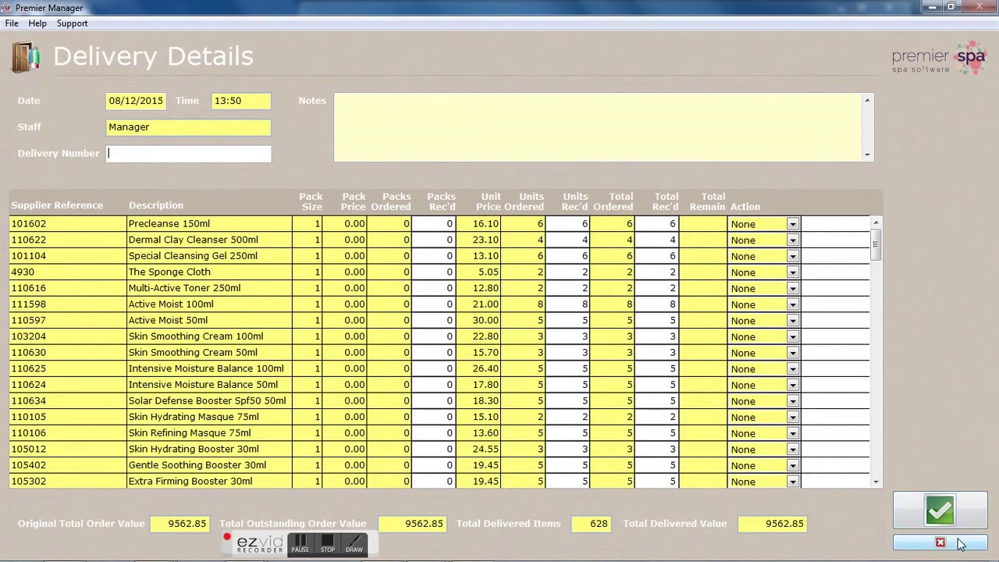
{"action": "left_click", "coordinate": [941, 542]}
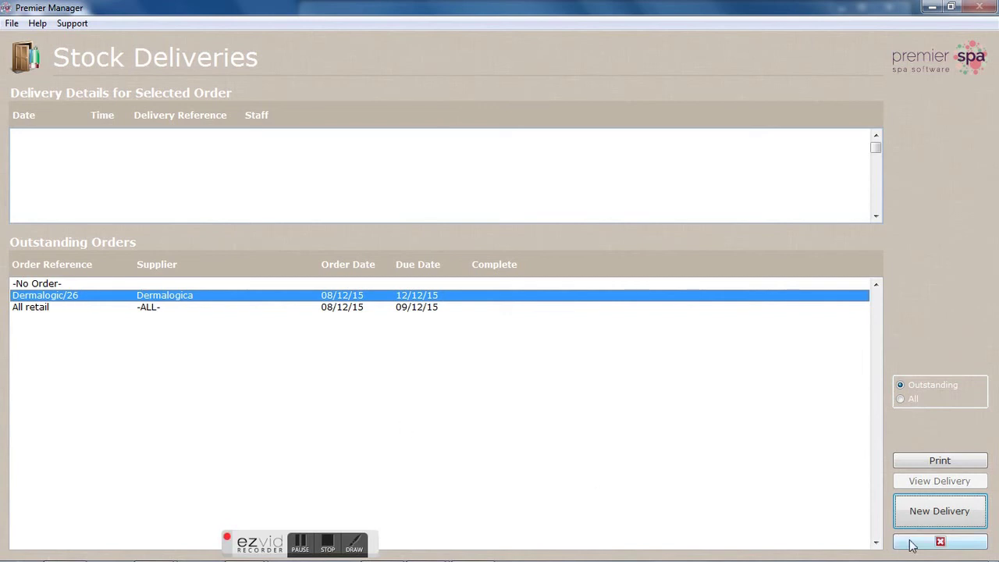
{"action": "left_click", "coordinate": [929, 515]}
{"action": "type", "text": "d"}
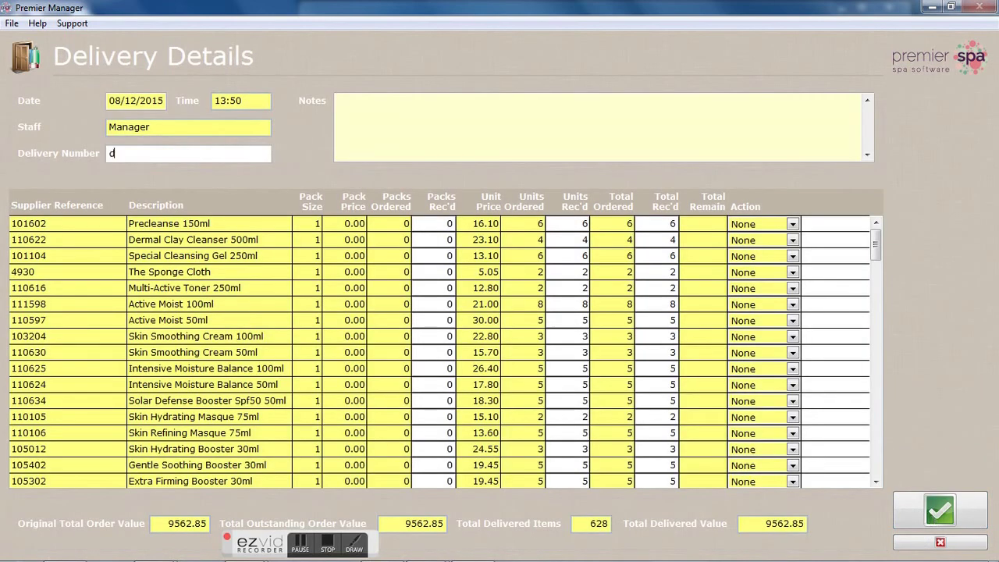
{"action": "type", "text": "ermalogc/26 del111"}
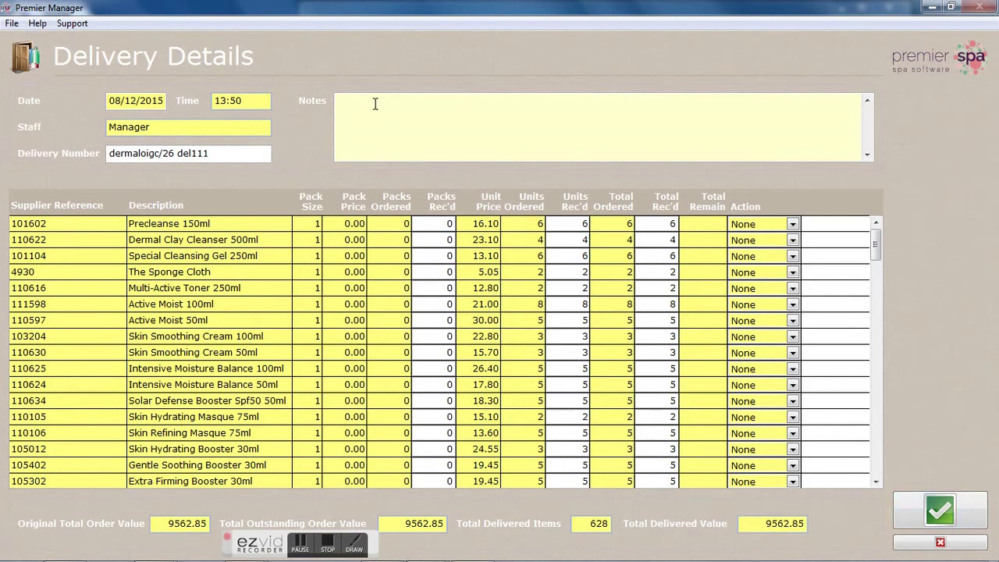
- Enter the delivery note "This was a deliviery for retail items needed for christmas"
{"action": "type", "text": "This was a deliviery for retail items needed "}
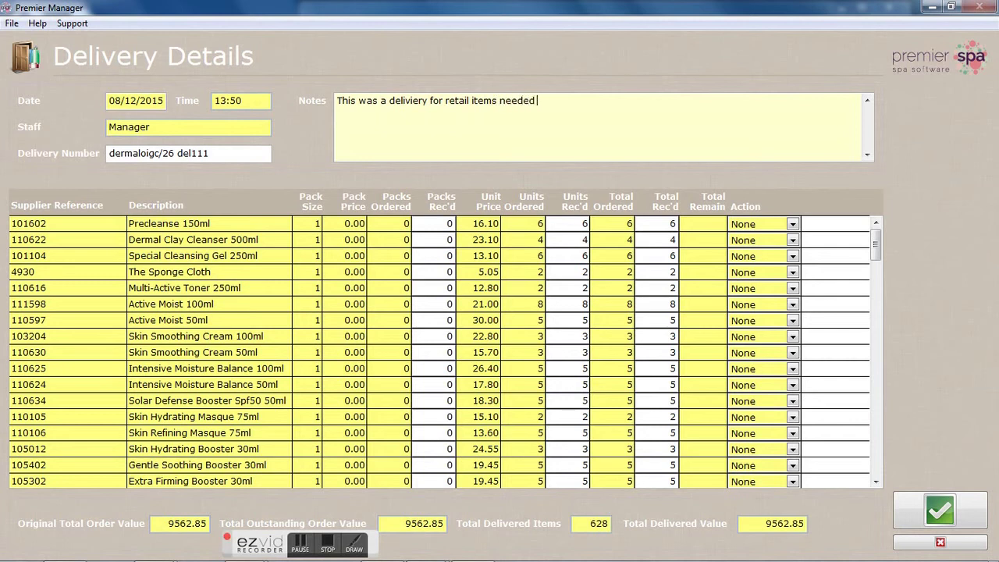
{"action": "type", "text": "otfor ch"}
{"action": "type", "text": "istmas"}
- Check the total received for the first three Dermalogica items and save the delivery without printing barcodes
{"action": "left_click", "coordinate": [656, 225]}
{"action": "left_click", "coordinate": [658, 239]}
{"action": "left_click", "coordinate": [654, 255]}
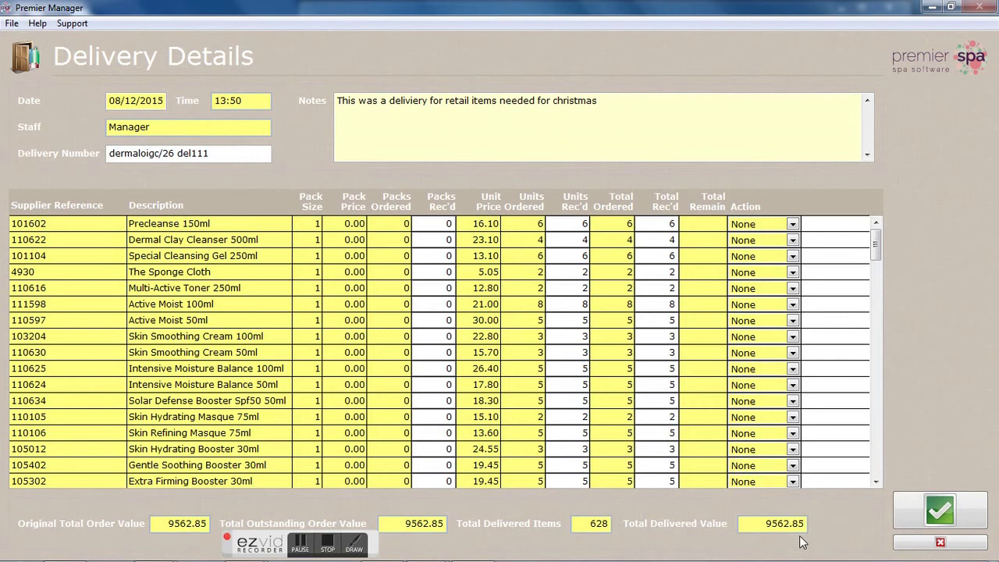
{"action": "left_click", "coordinate": [940, 514]}
{"action": "left_click", "coordinate": [568, 340]}
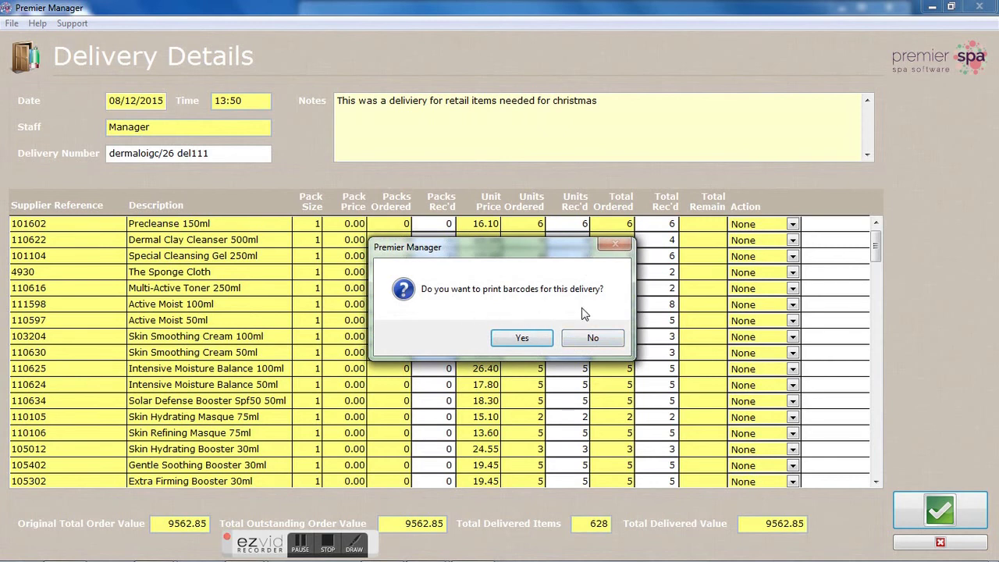
{"action": "left_click", "coordinate": [594, 337]}
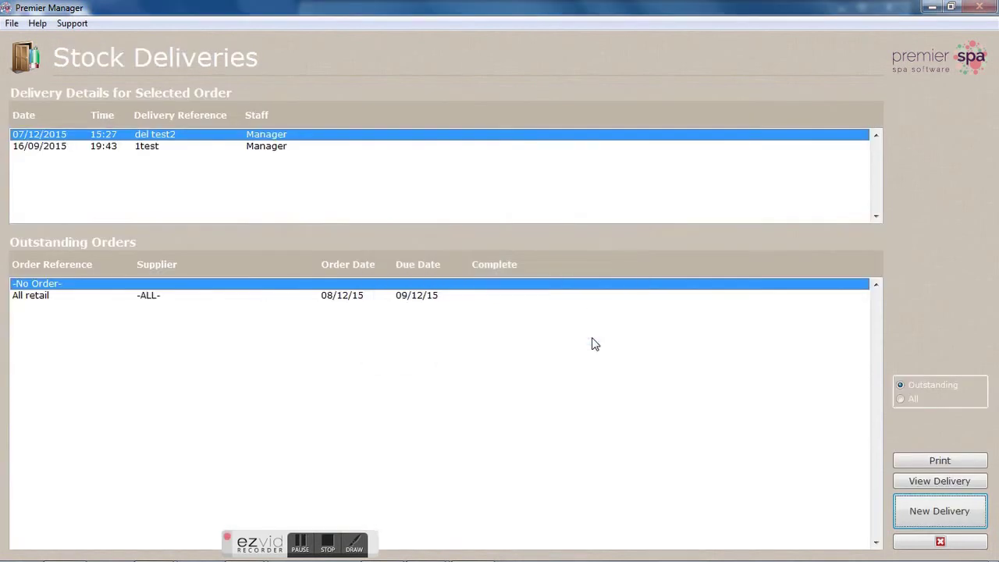
- Start a new delivery for the outstanding All retail order with the delivery number "all retail del no123"
{"action": "left_click", "coordinate": [172, 301]}
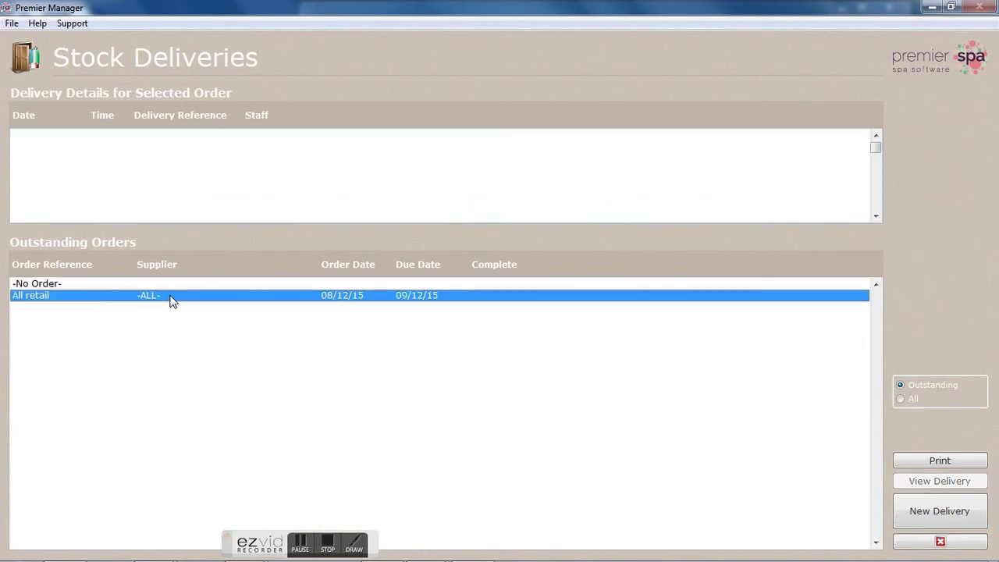
{"action": "left_click", "coordinate": [340, 286]}
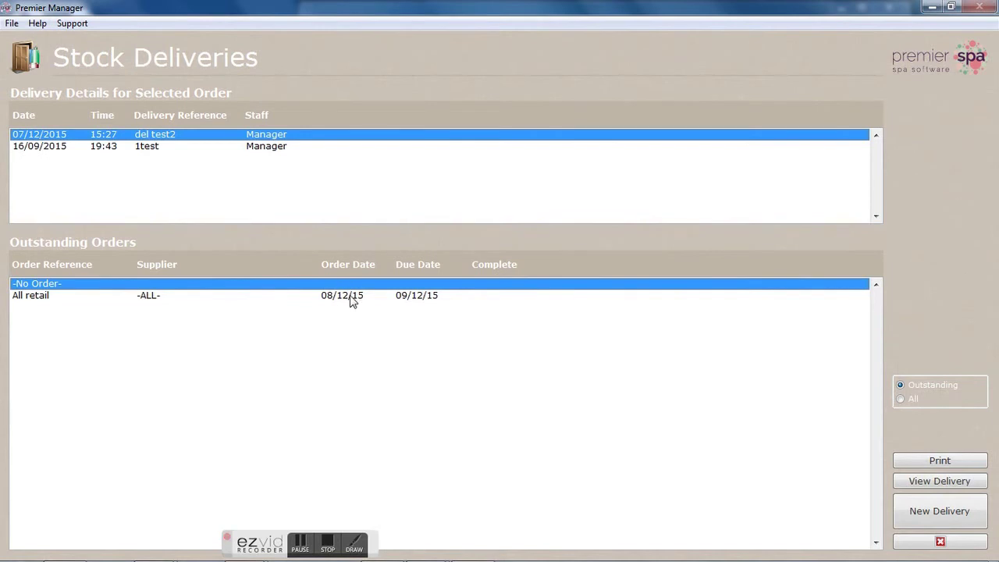
{"action": "left_click", "coordinate": [352, 296]}
{"action": "left_click", "coordinate": [943, 512]}
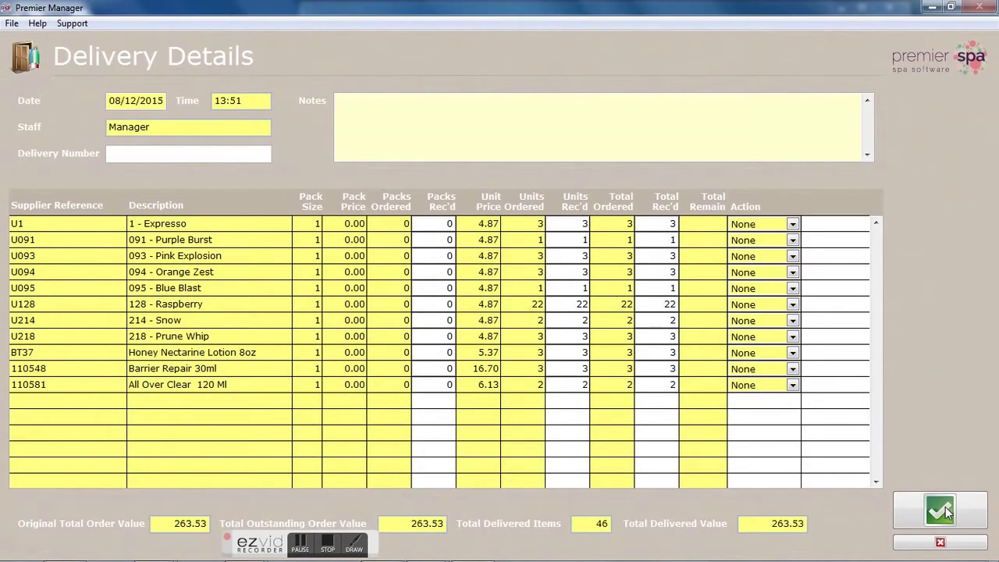
{"action": "type", "text": "all retail del no123"}
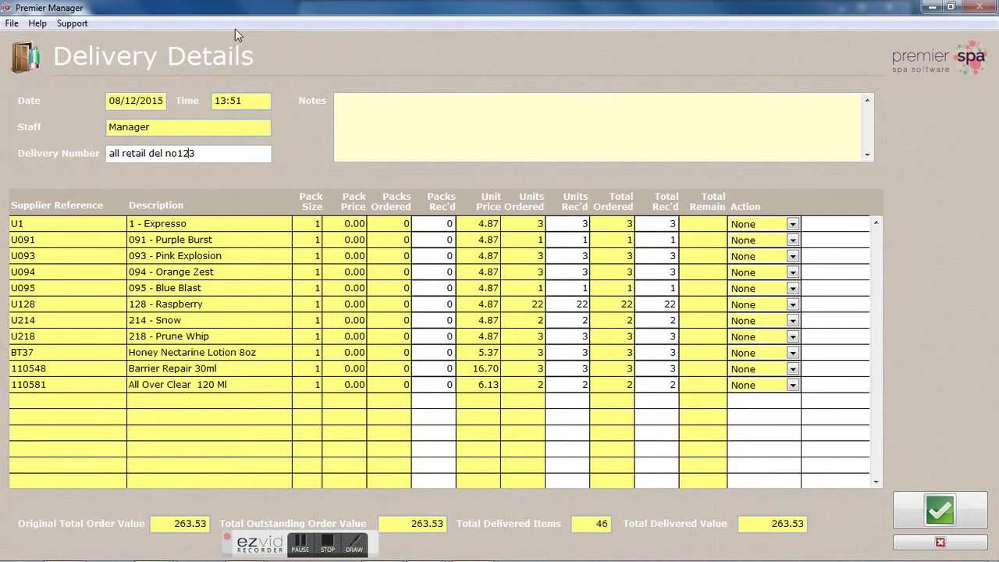
- Enter the delivery note "this was a delivery for all retail items from all brands"
{"action": "type", "text": "this was a delivery fo"}
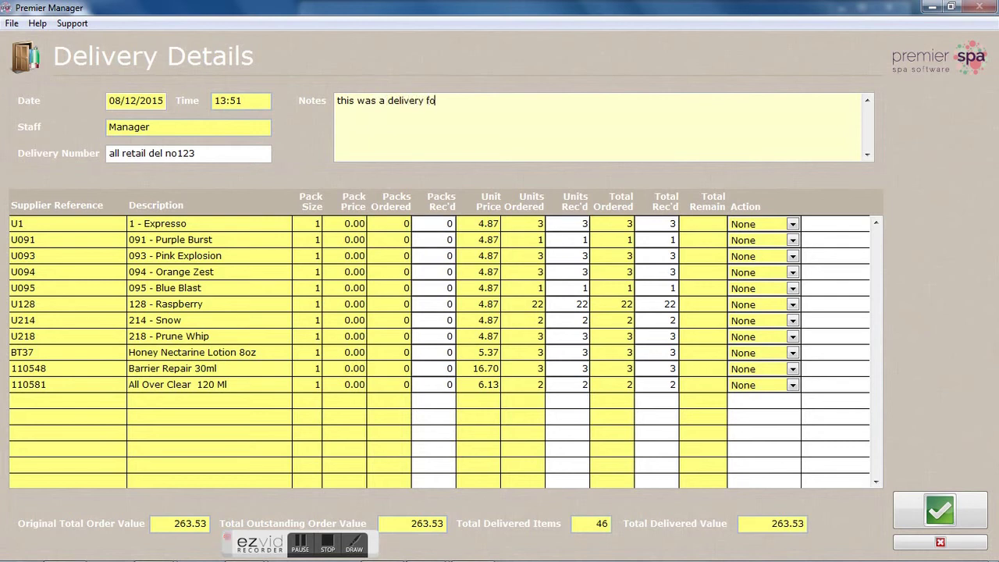
{"action": "type", "text": "r all retail items from al"}
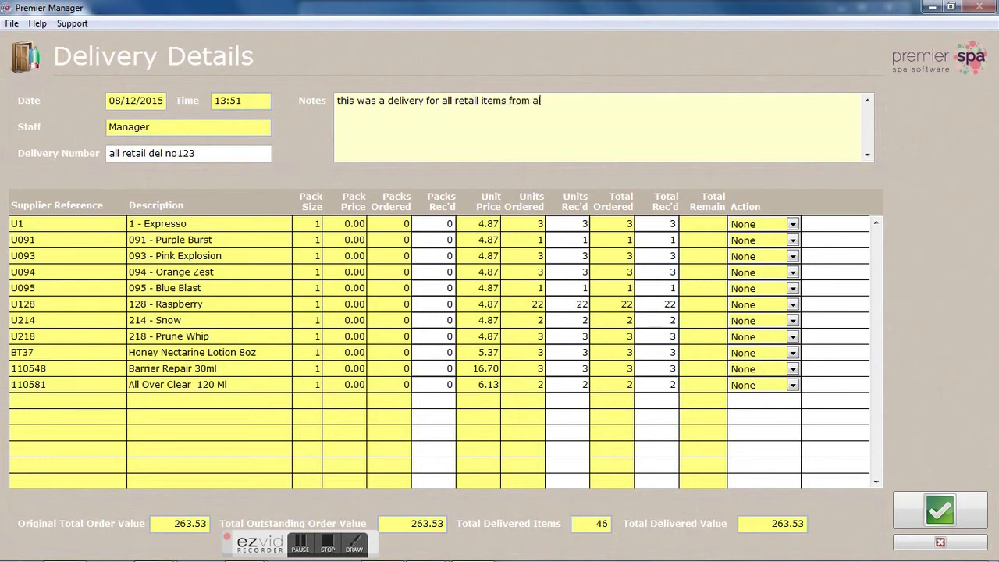
{"action": "type", "text": "l brands"}
- Set the units received to 2 for 1 - Expresso, 2 for 093 - Pink Explosion and 18 for 128 - Raspberry
{"action": "left_click", "coordinate": [582, 224]}
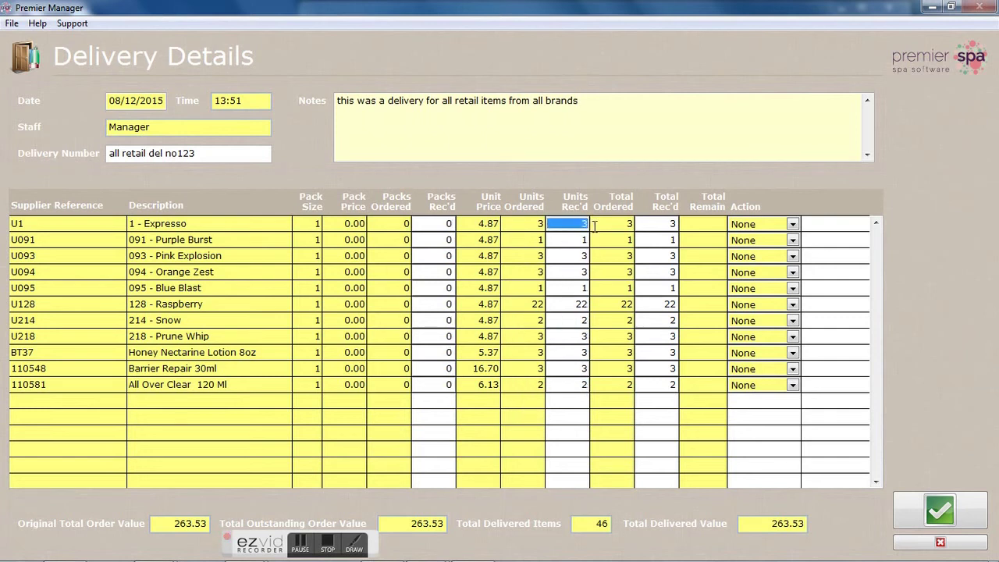
{"action": "type", "text": "2"}
{"action": "key", "text": "Return"}
{"action": "left_click", "coordinate": [581, 256]}
{"action": "type", "text": "2"}
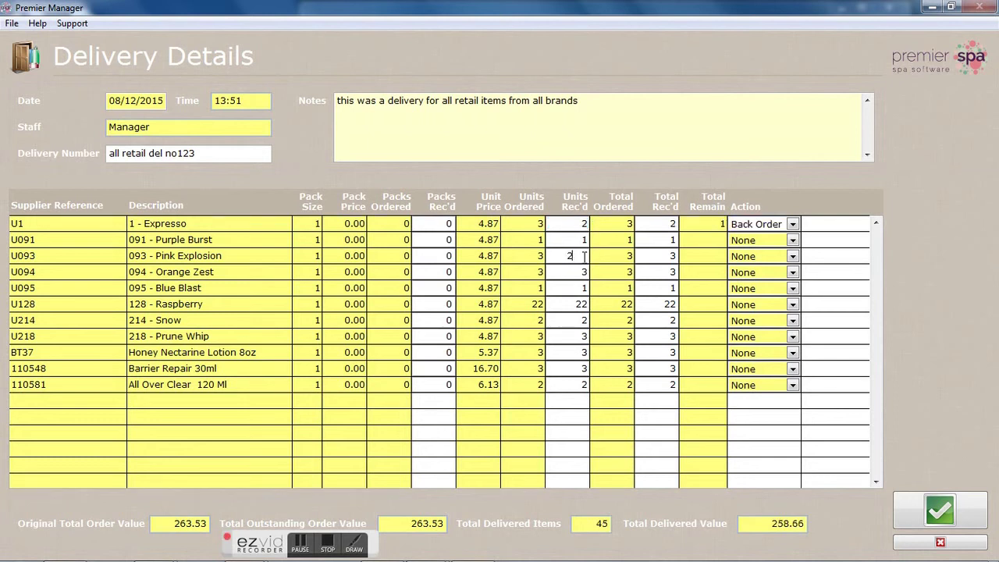
{"action": "left_click", "coordinate": [582, 305]}
{"action": "type", "text": "18"}
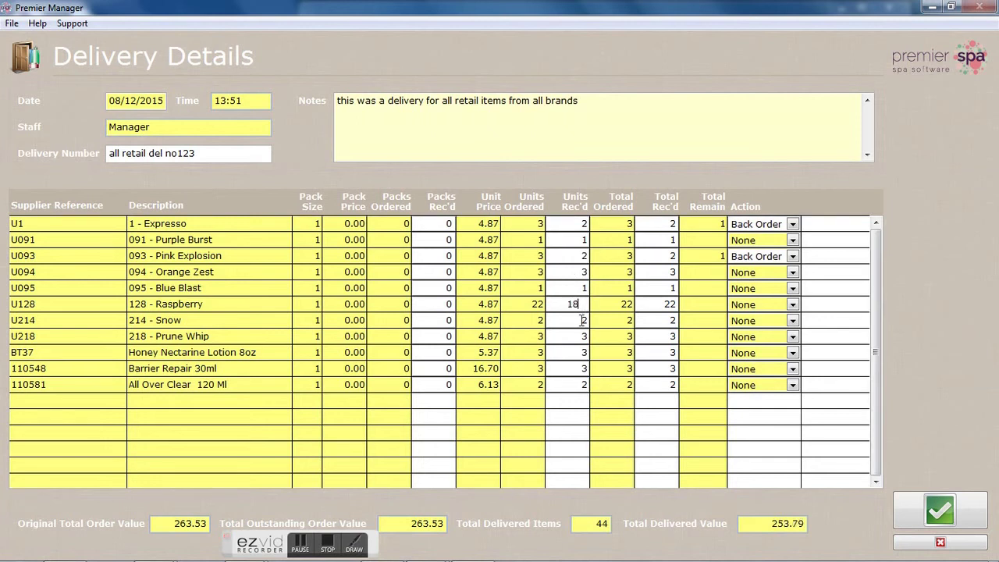
{"action": "key", "text": "Return"}
- Check the remaining quantities of the short-delivered items and choose Back Order as the action for 1 - Expresso
{"action": "left_click", "coordinate": [711, 223]}
{"action": "left_click", "coordinate": [703, 255]}
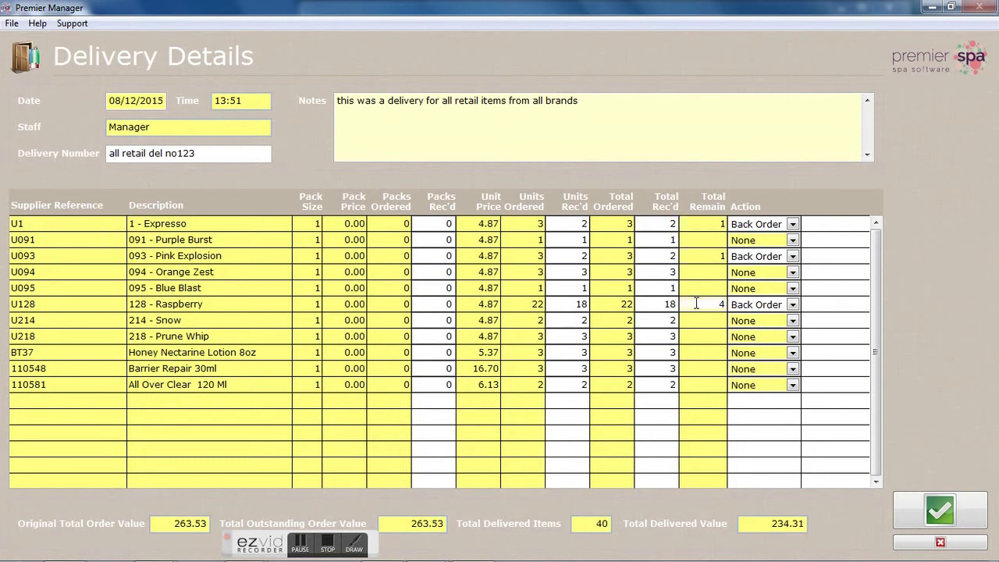
{"action": "left_click", "coordinate": [792, 224]}
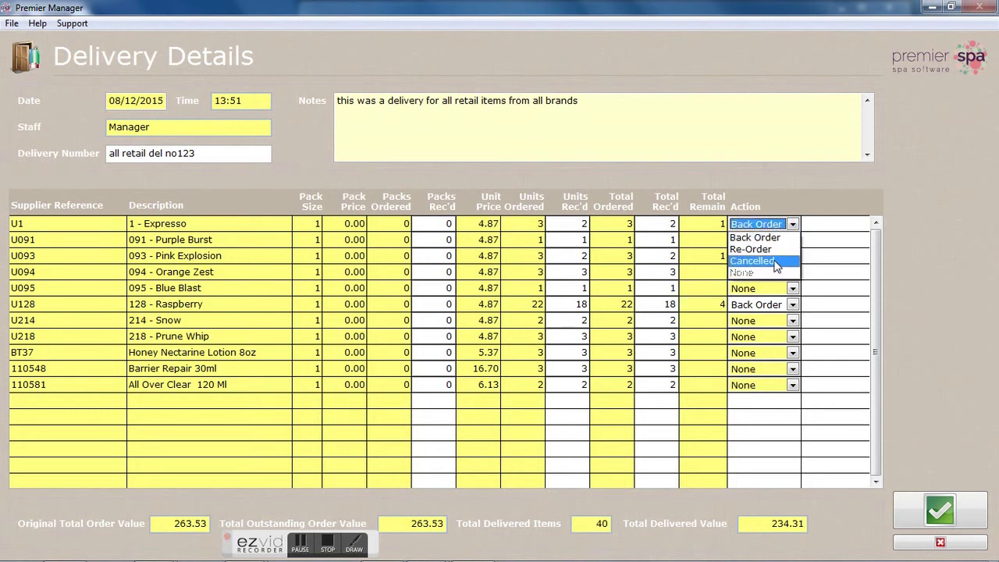
{"action": "left_click", "coordinate": [778, 238]}
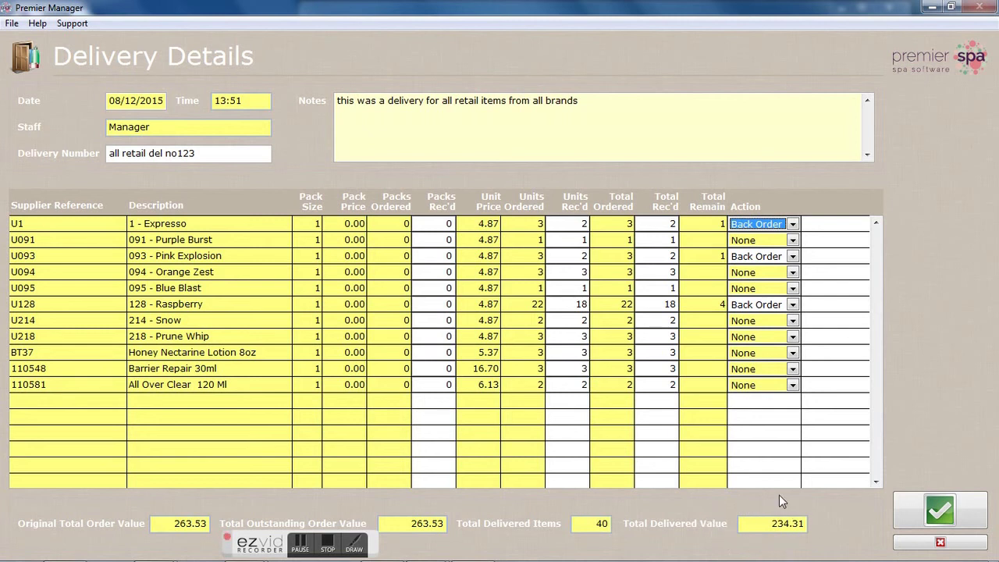
- Add the note line "items waiting to be delivered" and save the All retail delivery without printing barcodes
{"action": "left_click", "coordinate": [605, 99]}
{"action": "key", "text": "Return"}
{"action": "type", "text": "items wa"}
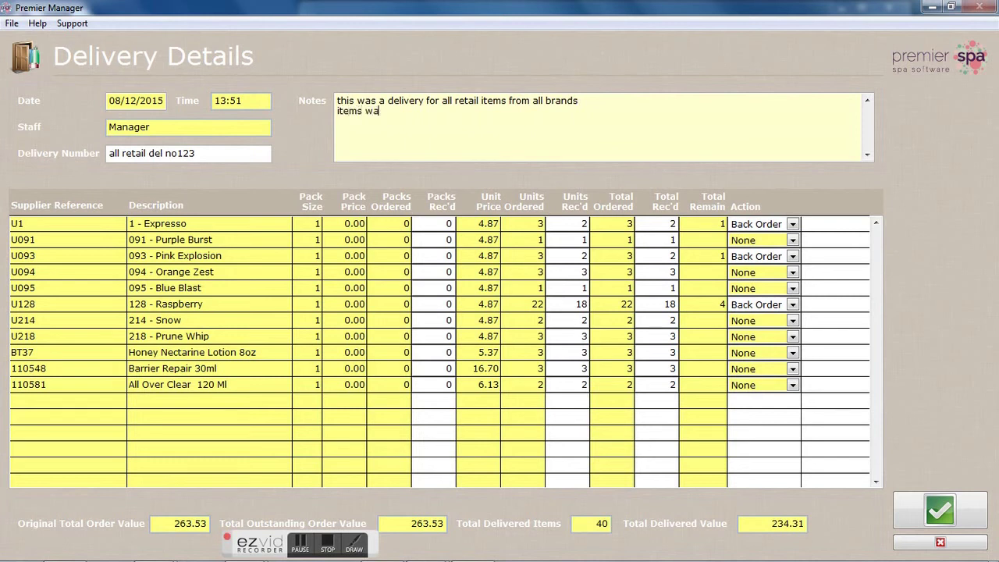
{"action": "type", "text": "iting to be delivered"}
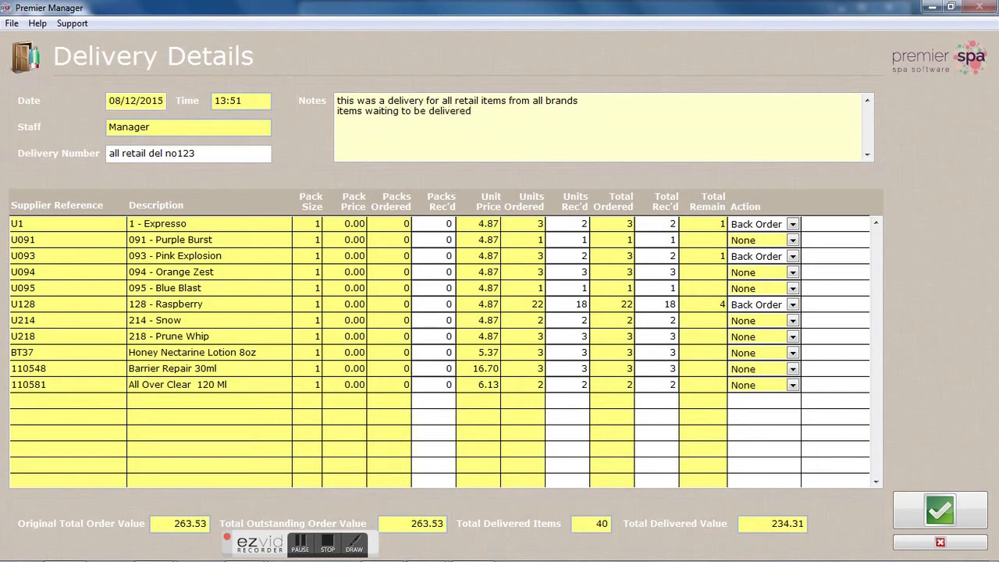
{"action": "left_click", "coordinate": [913, 512]}
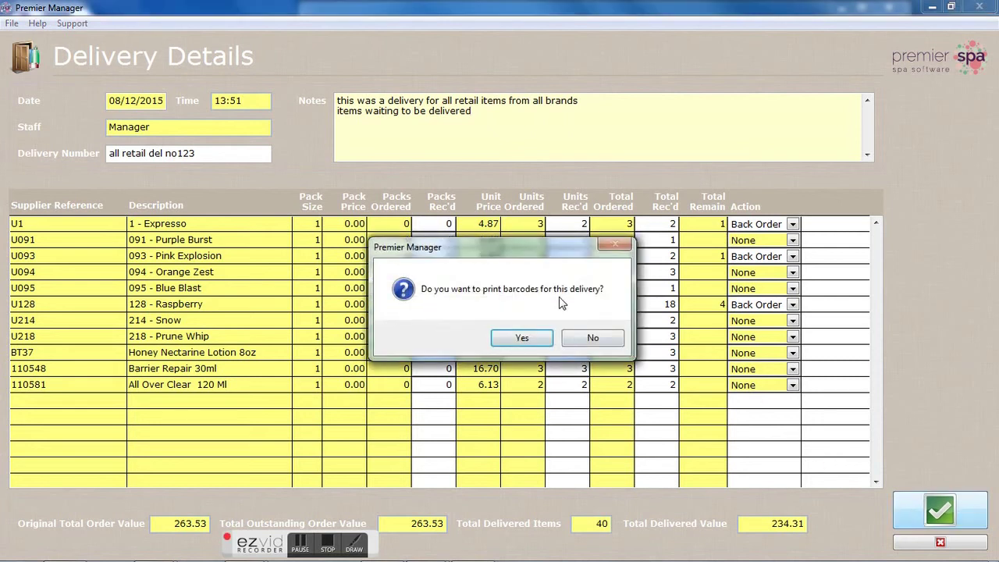
{"action": "left_click", "coordinate": [569, 342]}
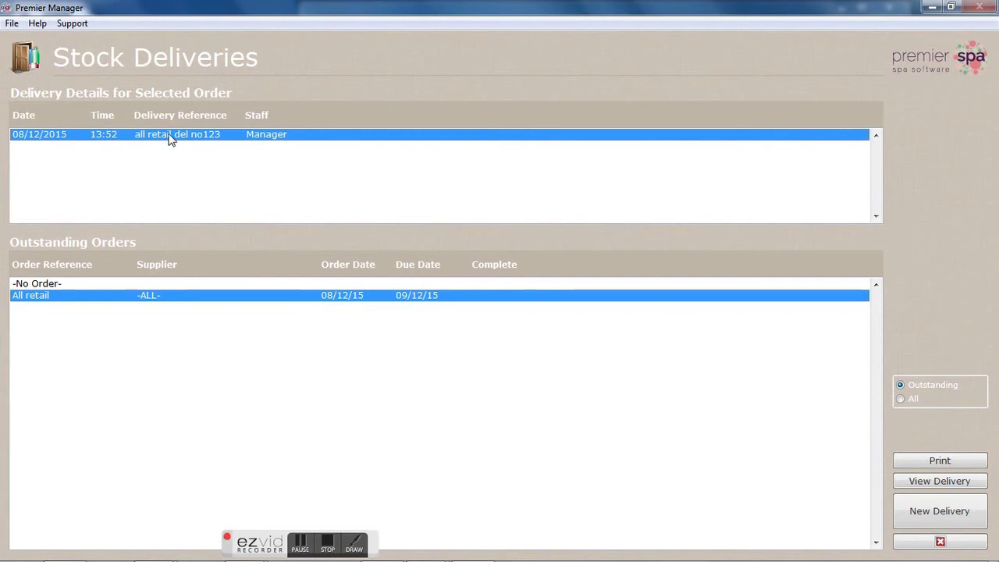
- Start another delivery for the All retail order, numbered "All retail part 2", with the note "this is the final part of the order"
{"action": "left_click", "coordinate": [93, 285]}
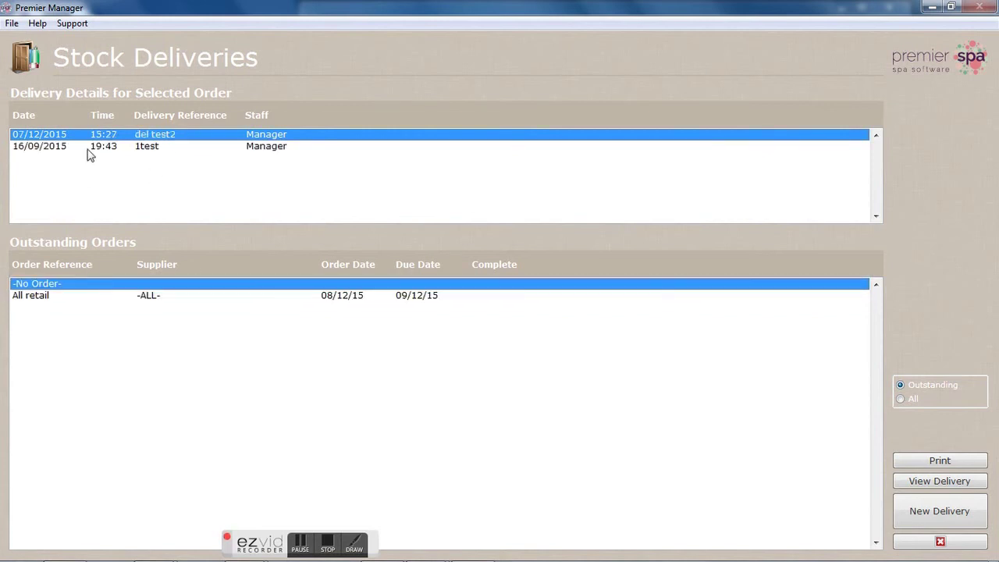
{"action": "left_click", "coordinate": [33, 296]}
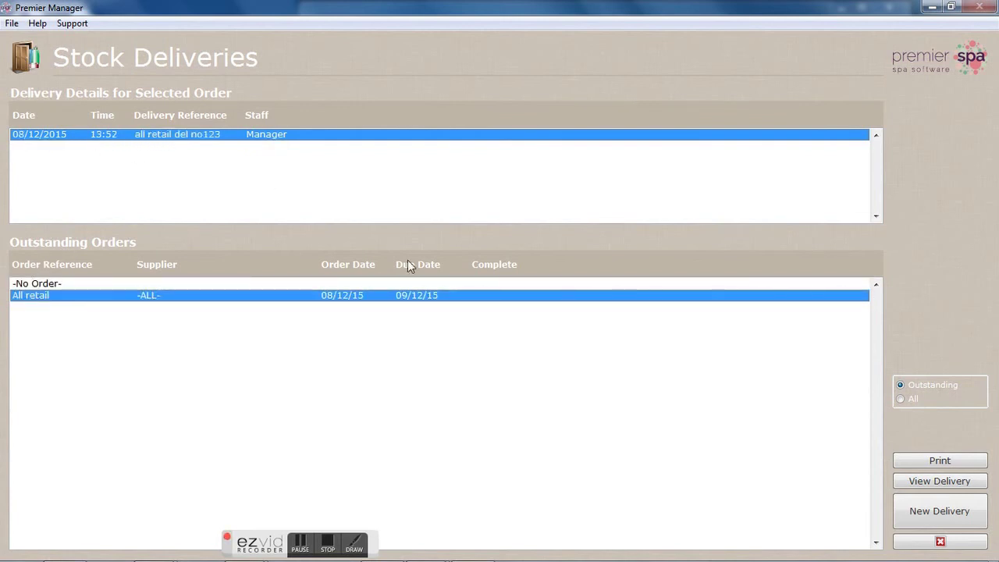
{"action": "left_click", "coordinate": [943, 517]}
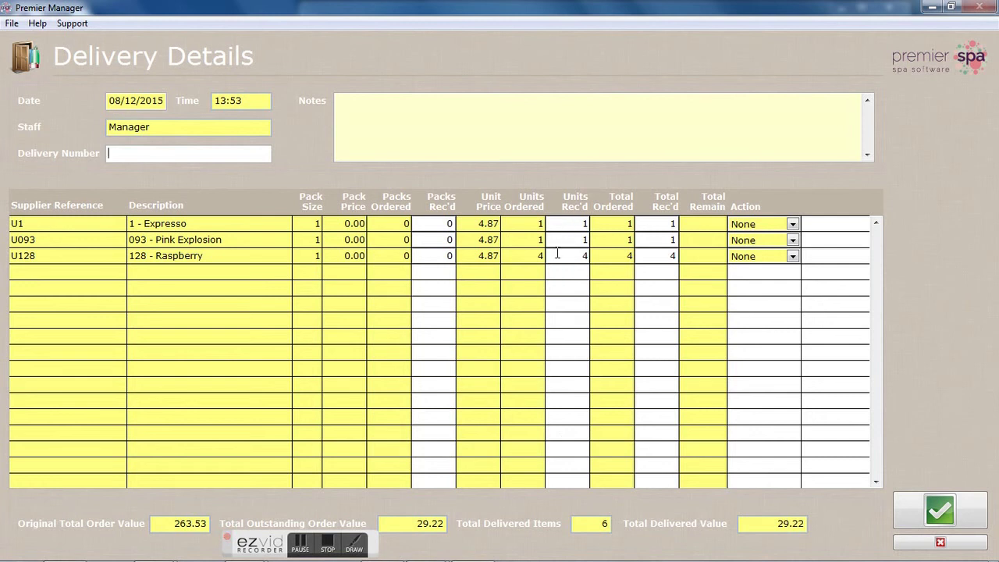
{"action": "type", "text": "all ret"}
{"action": "left_click", "coordinate": [351, 107]}
{"action": "type", "text": "t of the order"}
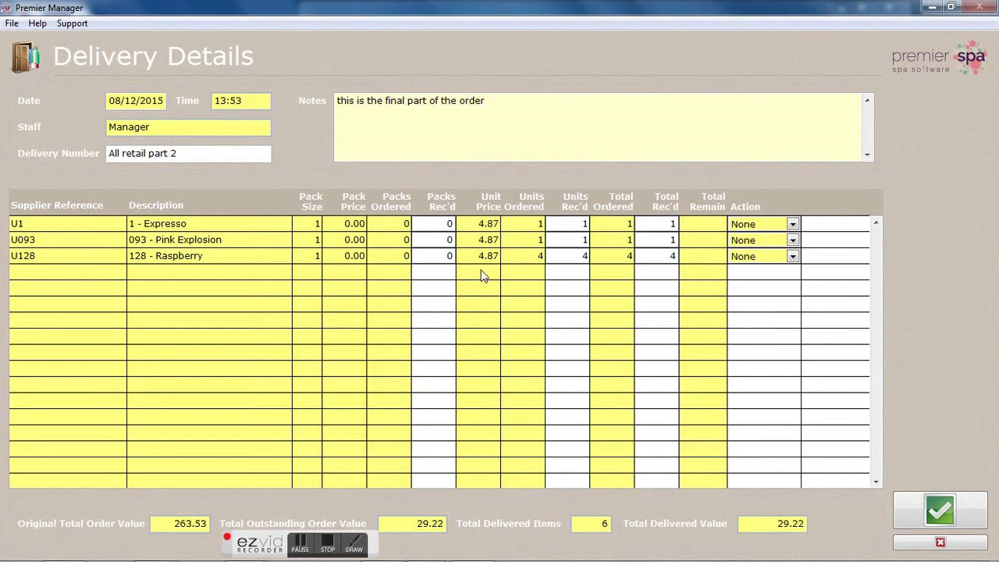
- Save the All retail part 2 delivery as completing the order, without printing barcodes
{"action": "left_click", "coordinate": [927, 515]}
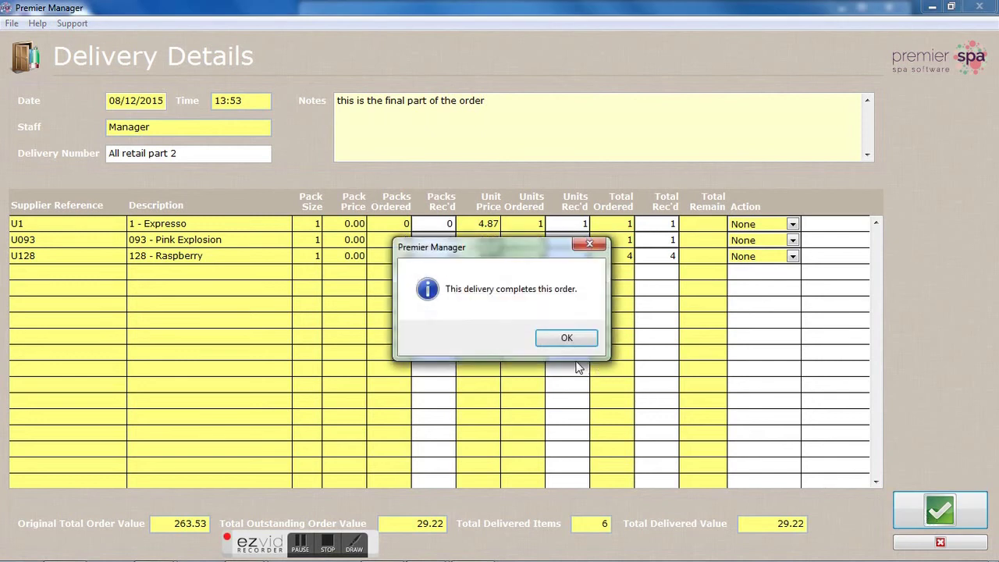
{"action": "left_click", "coordinate": [568, 339]}
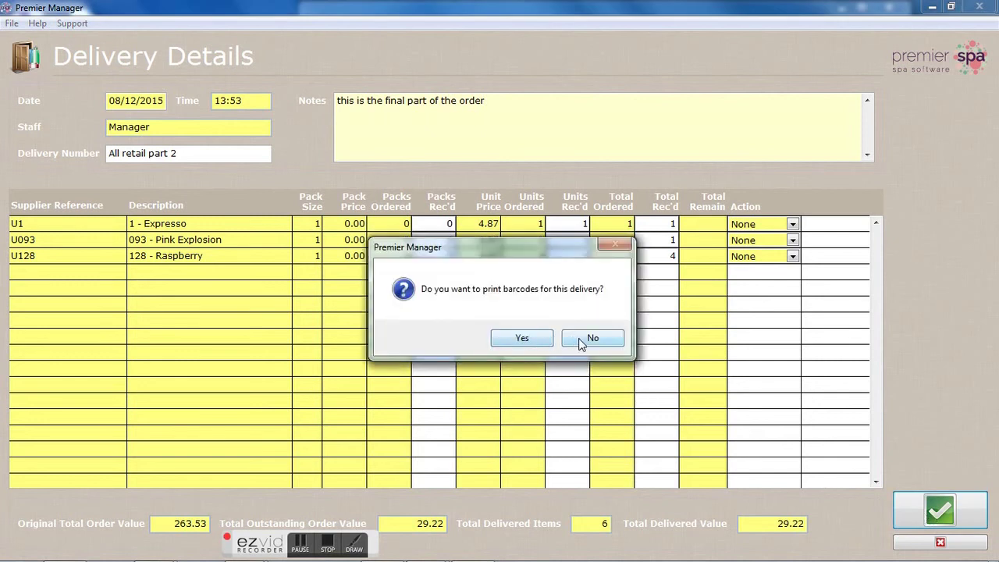
{"action": "left_click", "coordinate": [591, 339]}
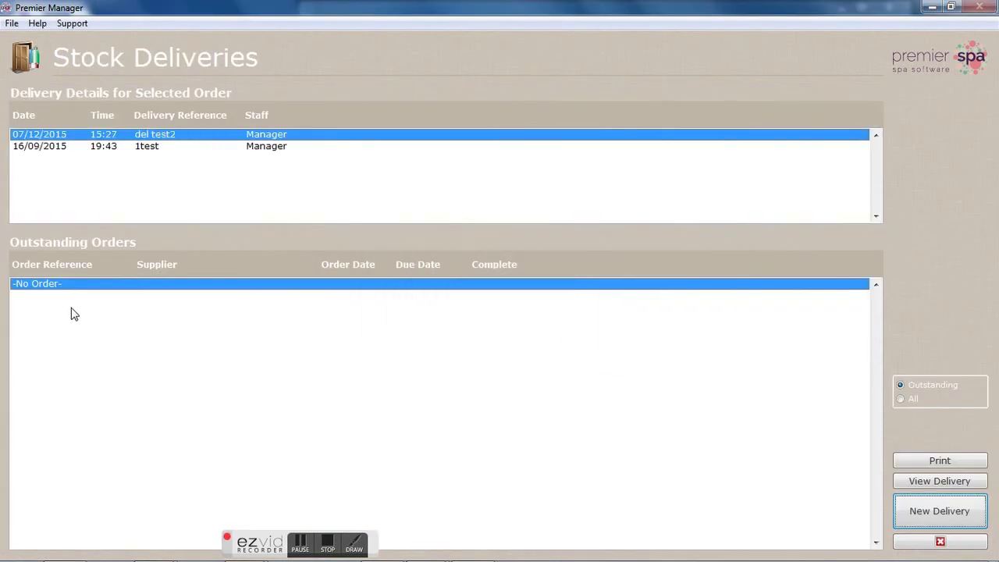
- List all orders, check the deliveries recorded for Dermalogic/26 and All retail, and return to the outstanding orders only
{"action": "left_click", "coordinate": [900, 400]}
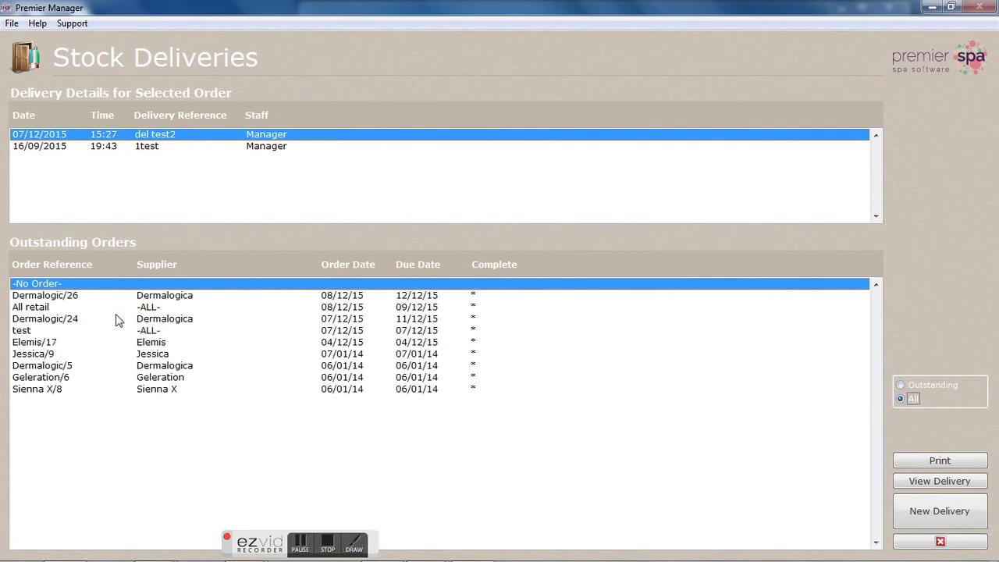
{"action": "left_click", "coordinate": [115, 296]}
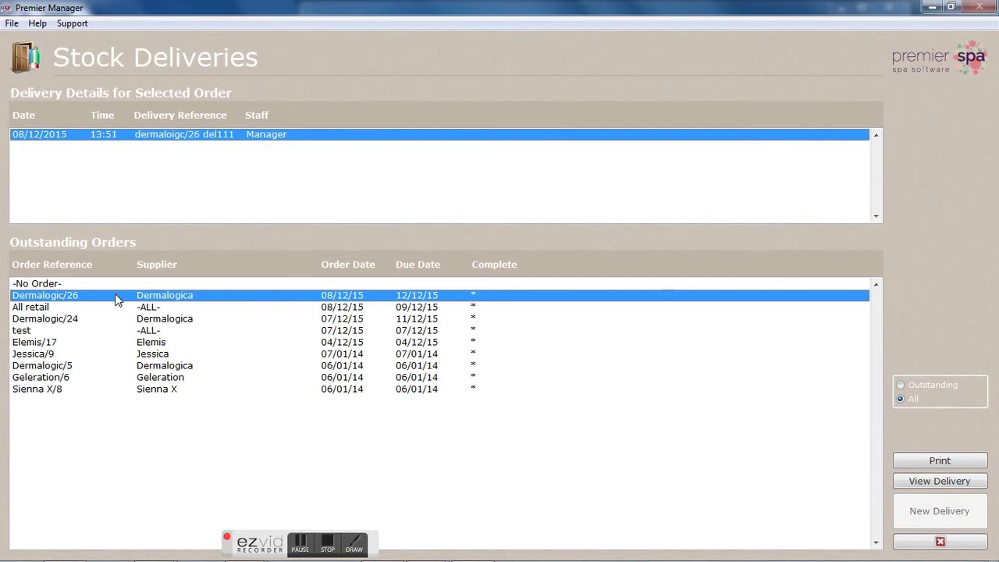
{"action": "left_click", "coordinate": [117, 309]}
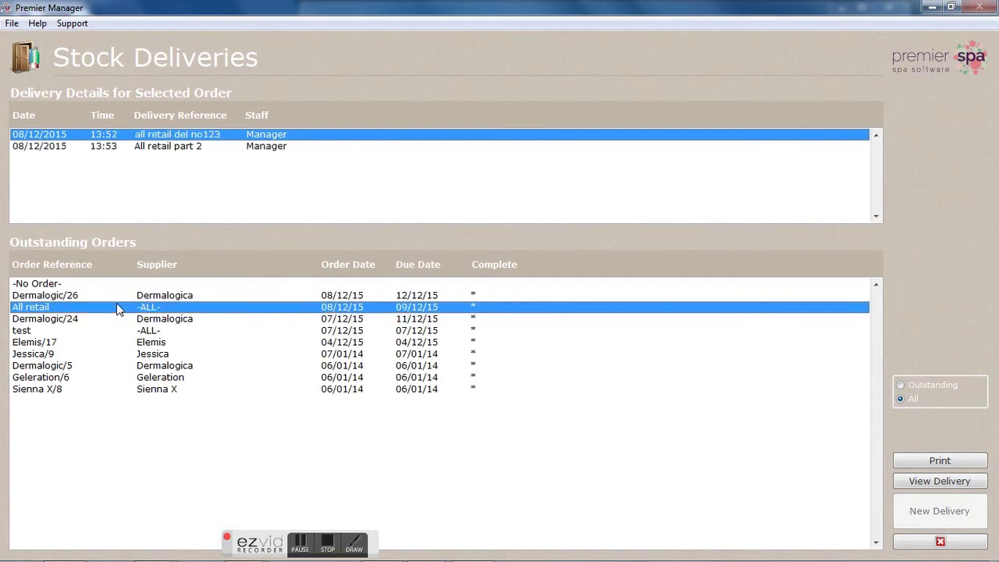
{"action": "left_click", "coordinate": [902, 385]}
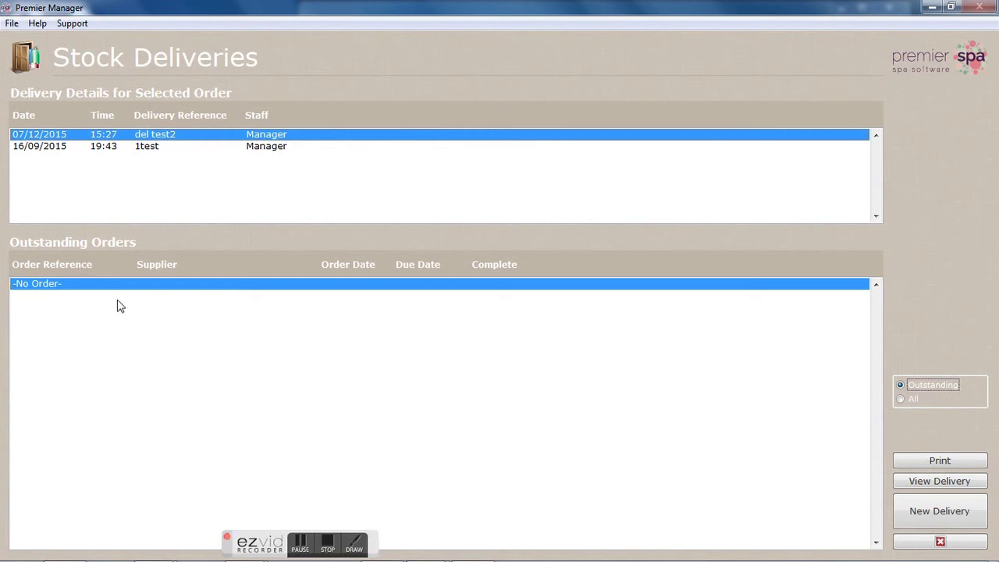
- Start a delivery without an order, numbered "no del - dec retail", with the note "this is a retail delivery without an order created from the system"
{"action": "left_click", "coordinate": [919, 513]}
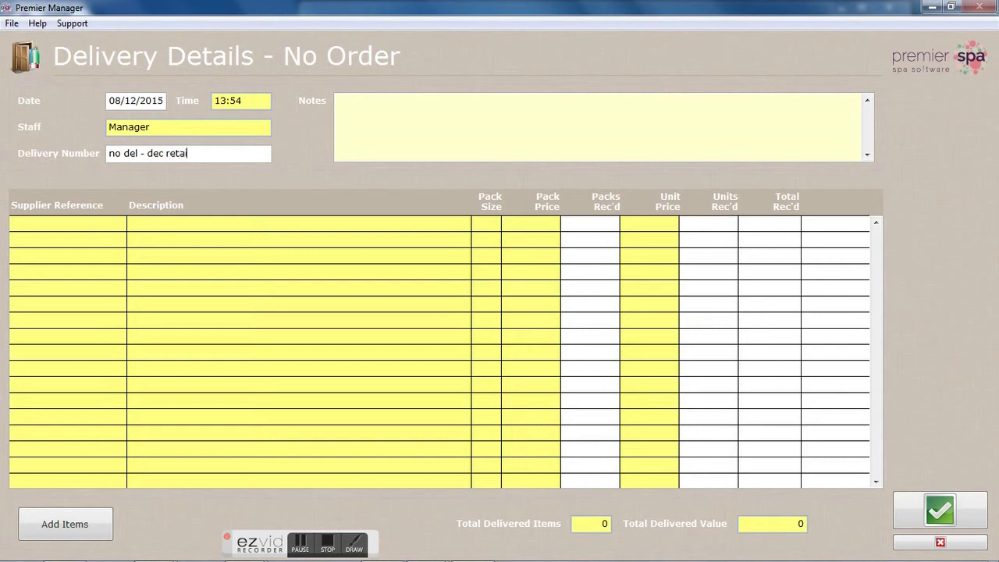
{"action": "key", "text": "BackSpace"}
{"action": "key", "text": "Tab"}
{"action": "type", "text": "this is"}
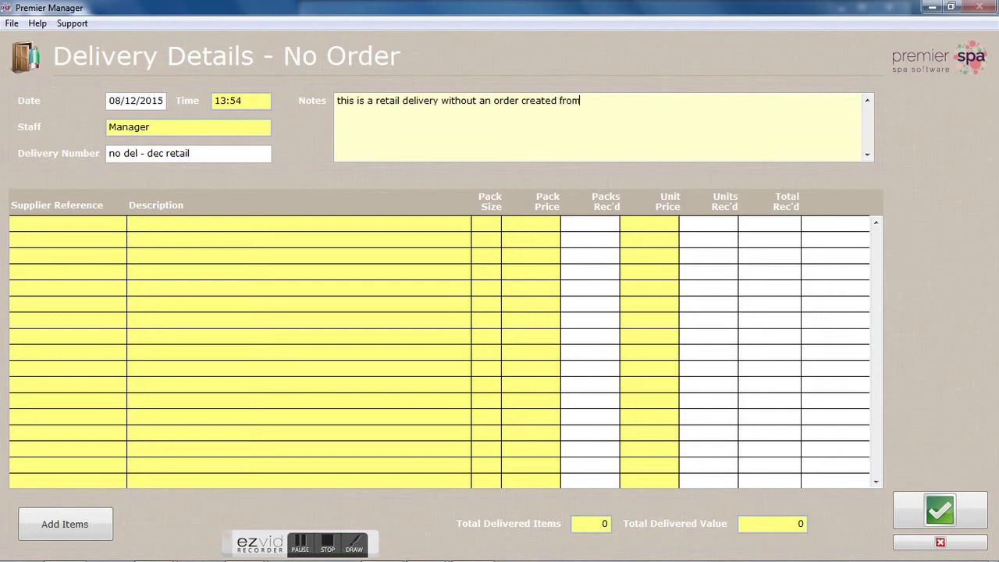
{"action": "type", "text": "he system"}
- Add one each of 090 - Electric Teal, 091 - Purple Burst and 103 - Copper to the no-order delivery
{"action": "left_click", "coordinate": [53, 524]}
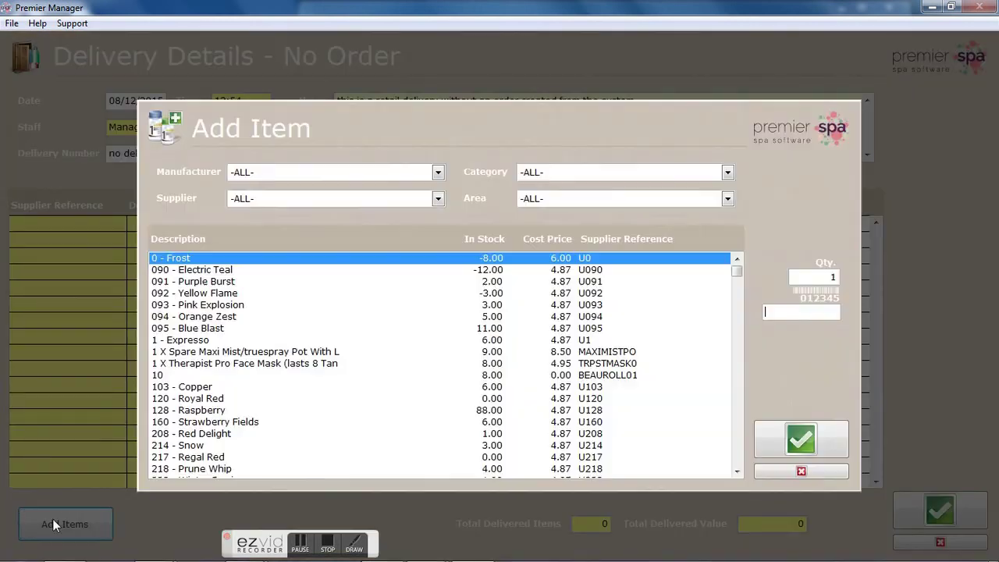
{"action": "left_click", "coordinate": [227, 275]}
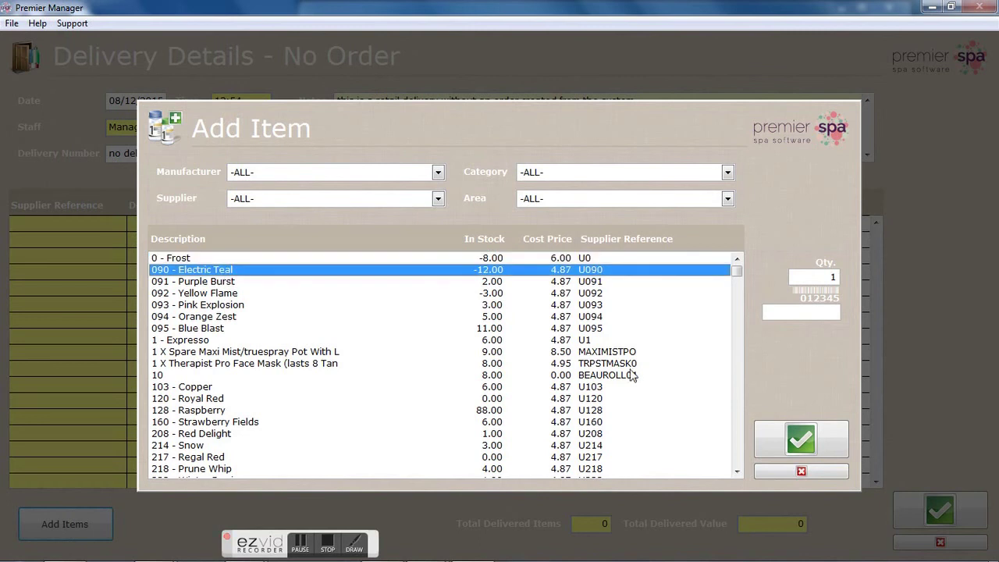
{"action": "left_click", "coordinate": [792, 432]}
{"action": "left_click", "coordinate": [544, 339]}
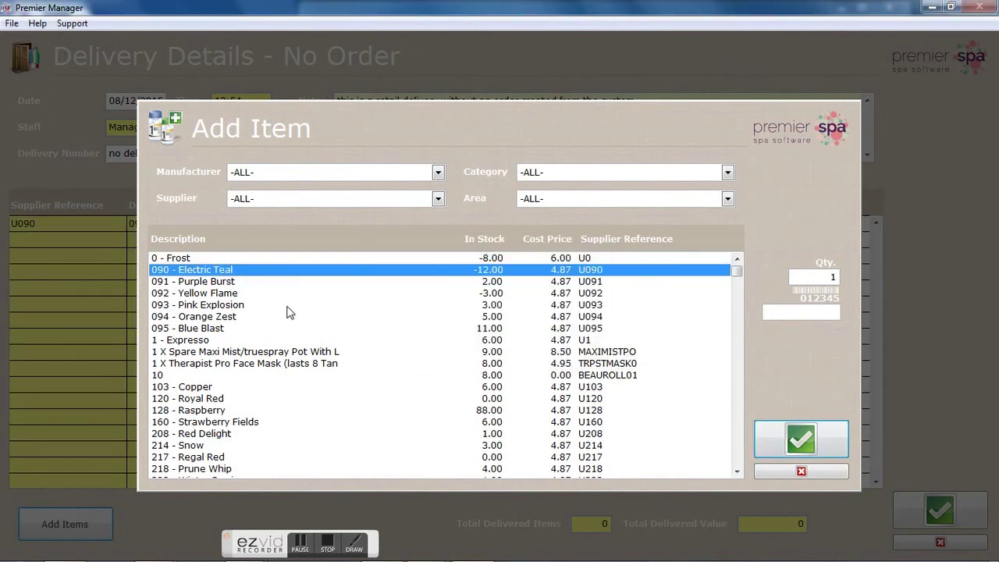
{"action": "left_click", "coordinate": [240, 285]}
{"action": "left_click", "coordinate": [828, 437]}
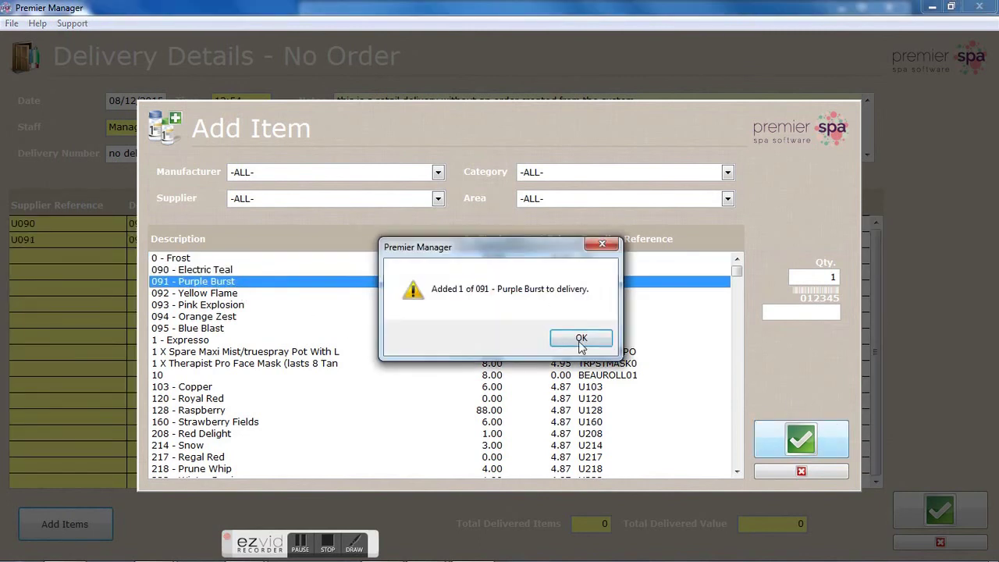
{"action": "left_click", "coordinate": [582, 344]}
{"action": "left_click", "coordinate": [206, 388]}
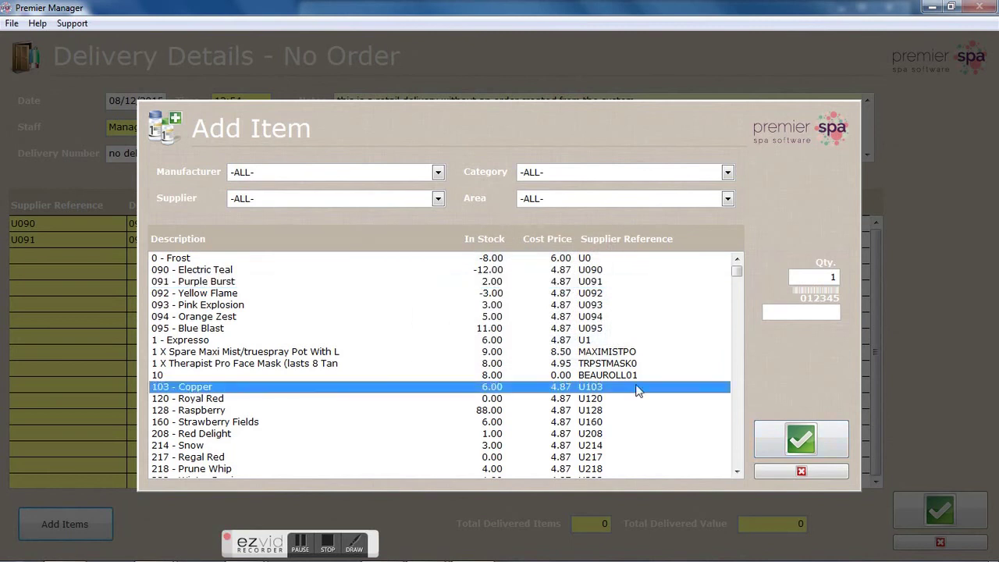
{"action": "left_click", "coordinate": [801, 439]}
{"action": "left_click", "coordinate": [570, 340]}
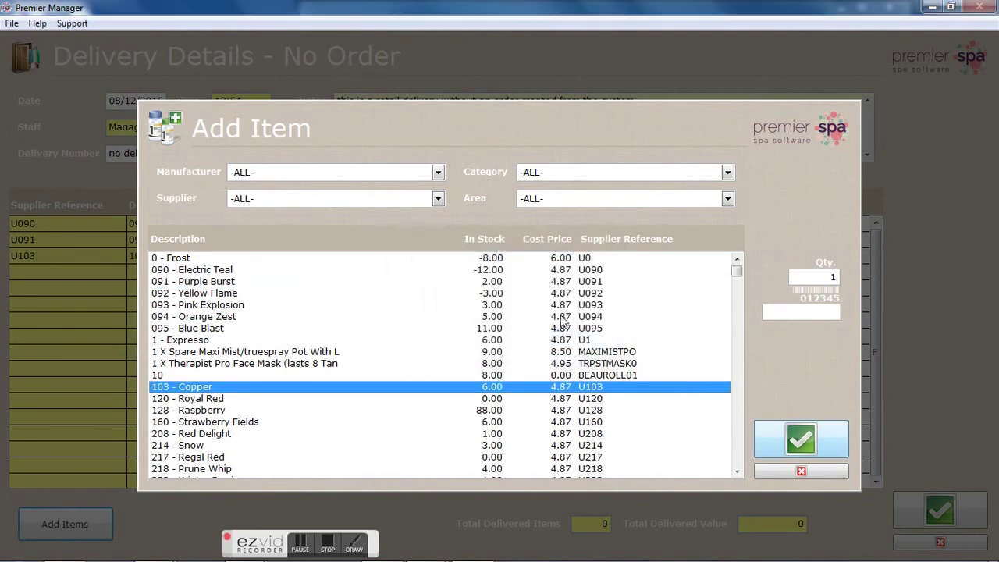
- Filter the items by manufacturer Elemis and add one each of Absolute Oxygen Skin Calm Booster Serum, Absolute Eye Mask 30ml (09260) and Absolute Eye Mask 50ml
{"action": "left_click", "coordinate": [438, 172]}
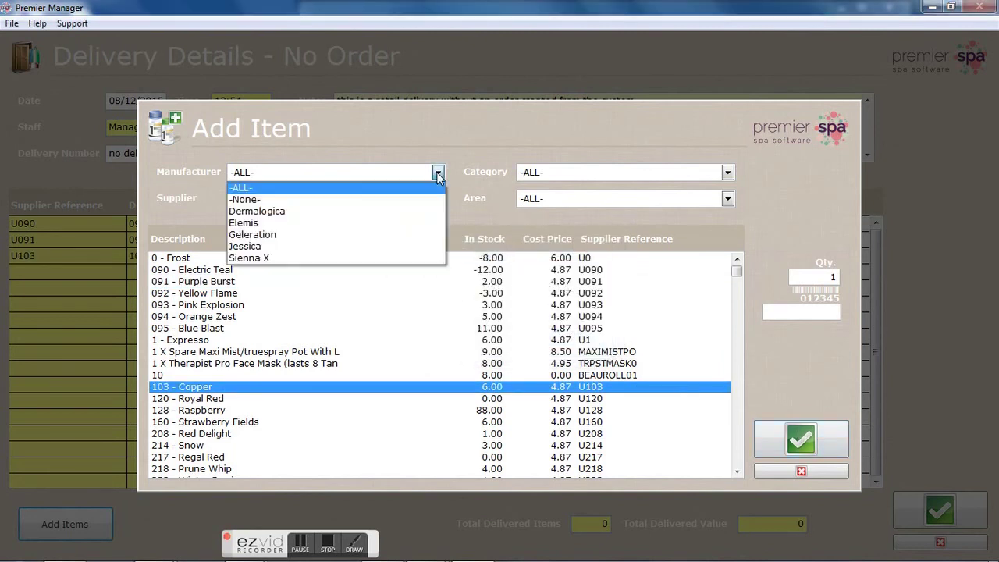
{"action": "left_click", "coordinate": [357, 225]}
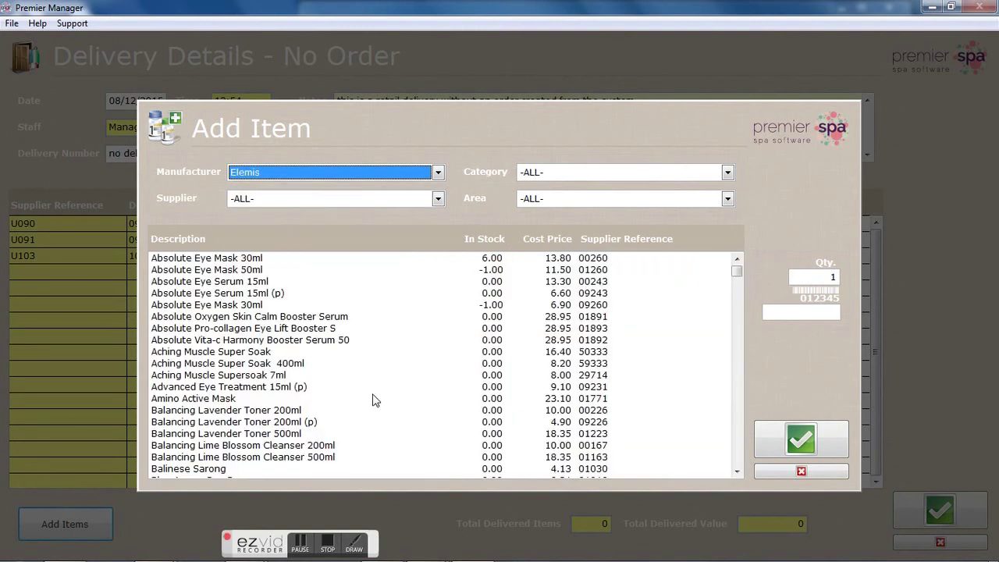
{"action": "left_click", "coordinate": [316, 318]}
{"action": "left_click", "coordinate": [804, 437]}
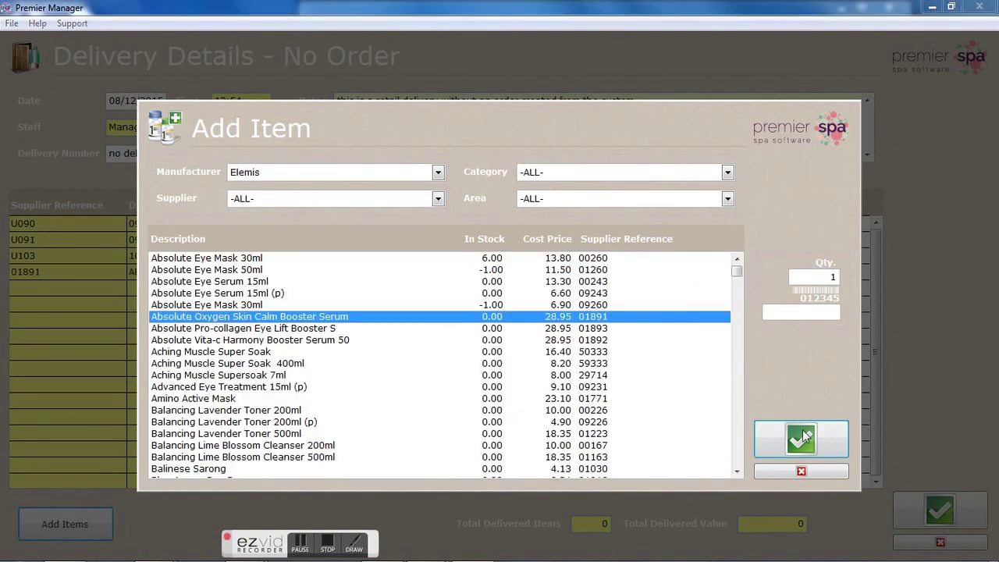
{"action": "left_click", "coordinate": [635, 339]}
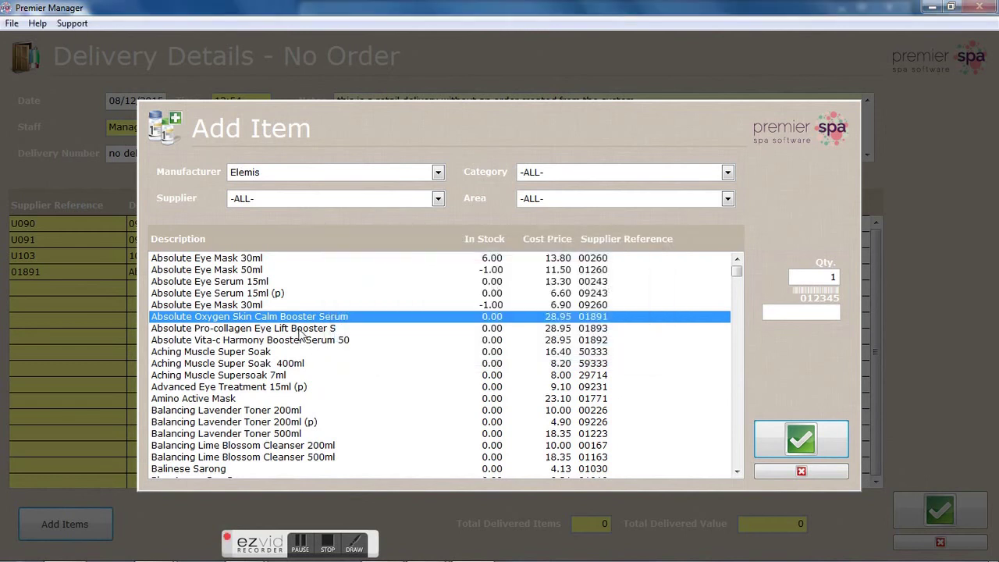
{"action": "left_click", "coordinate": [268, 305]}
{"action": "left_click", "coordinate": [801, 438]}
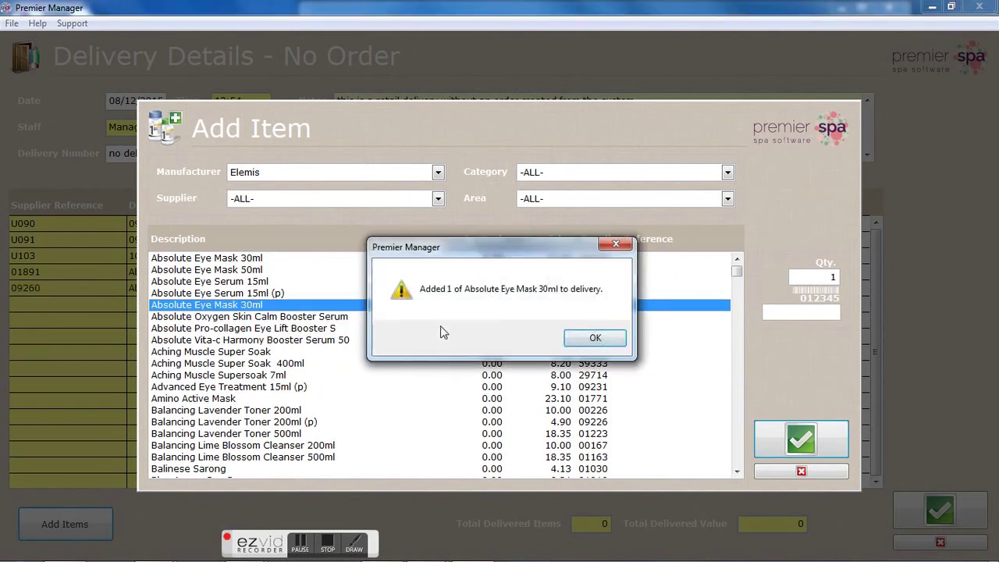
{"action": "left_click", "coordinate": [597, 338]}
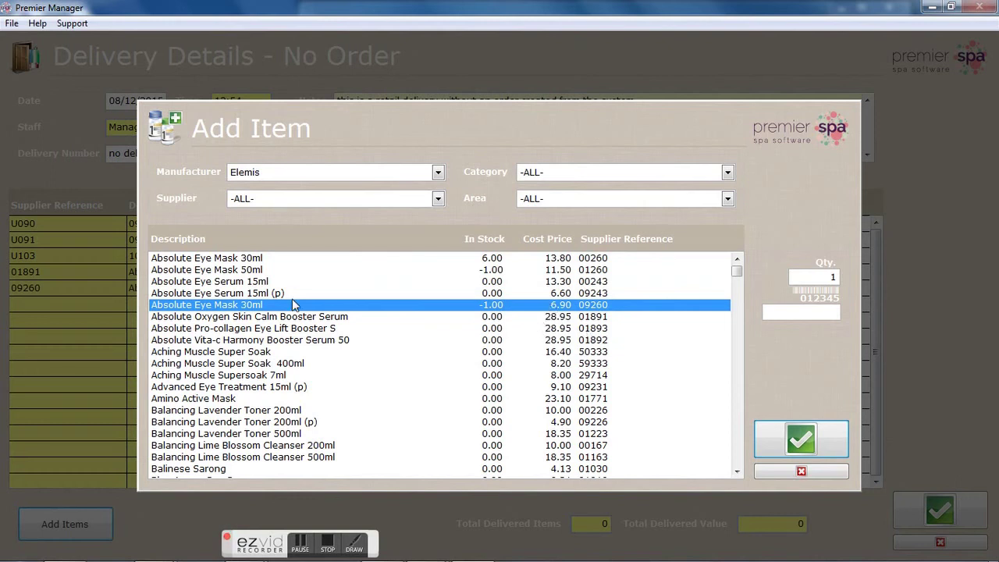
{"action": "left_click", "coordinate": [268, 272]}
{"action": "left_click", "coordinate": [808, 444]}
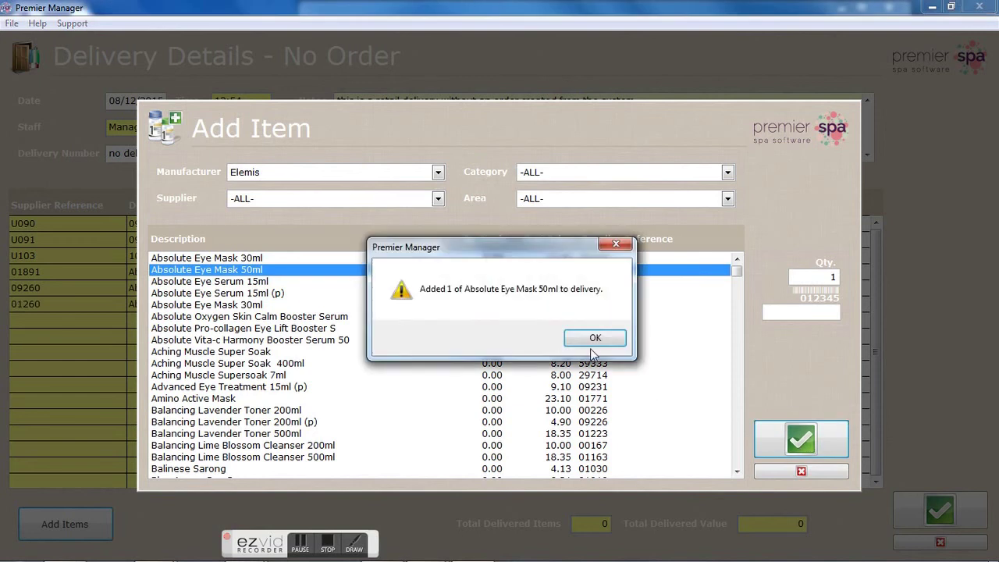
{"action": "left_click", "coordinate": [593, 342]}
- Filter the items by manufacturer Geleration, add one each of Start and Foil Wraps (400pk), and finish adding items
{"action": "left_click", "coordinate": [437, 172]}
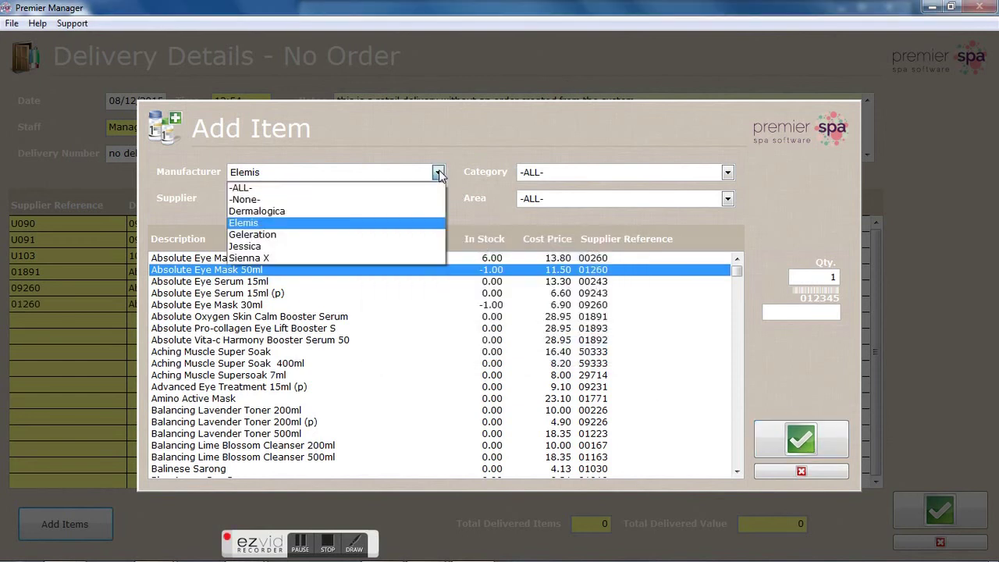
{"action": "left_click", "coordinate": [377, 235]}
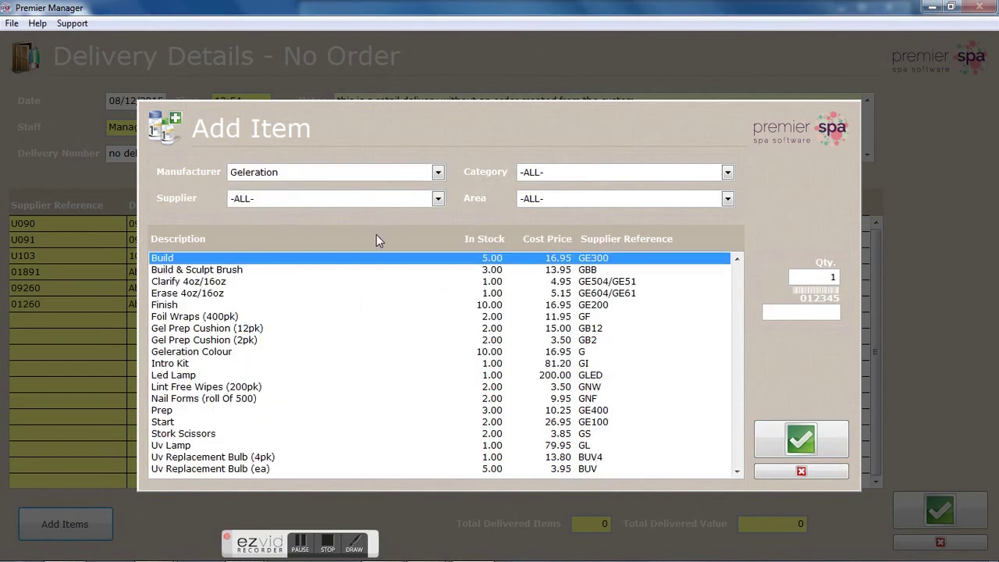
{"action": "left_click", "coordinate": [212, 328]}
{"action": "left_click", "coordinate": [189, 363]}
{"action": "left_click", "coordinate": [195, 422]}
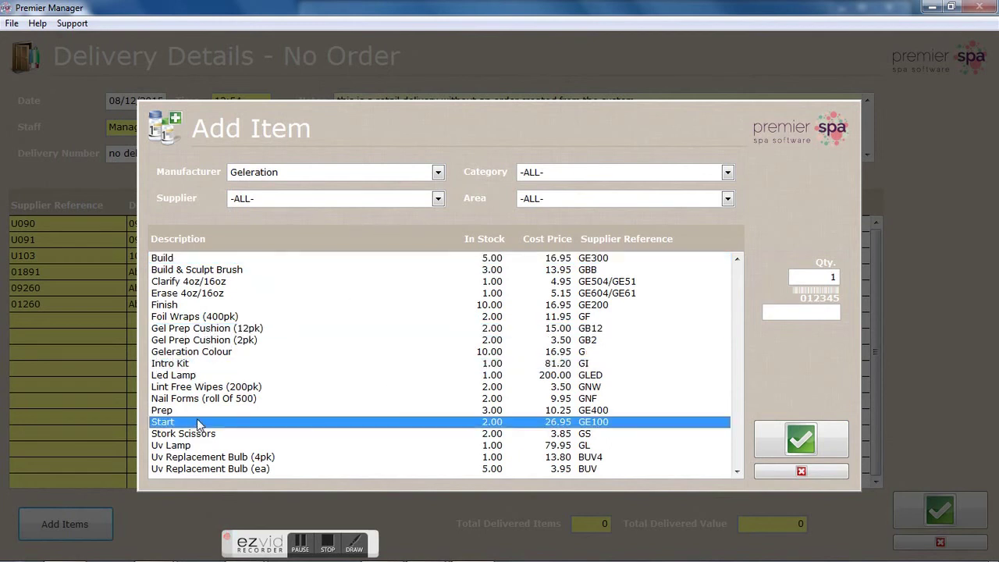
{"action": "left_click", "coordinate": [770, 441]}
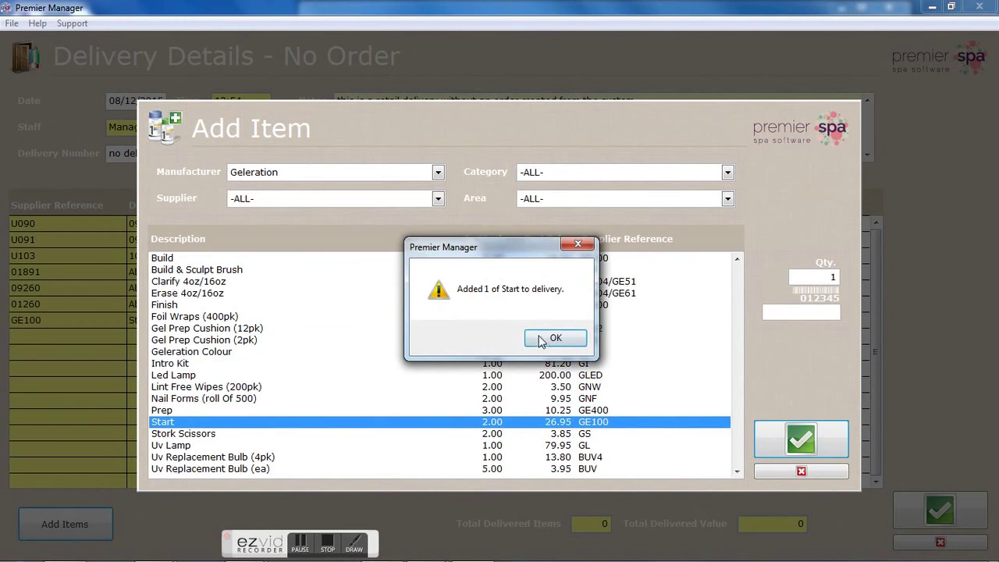
{"action": "left_click", "coordinate": [467, 336]}
{"action": "left_click", "coordinate": [179, 319]}
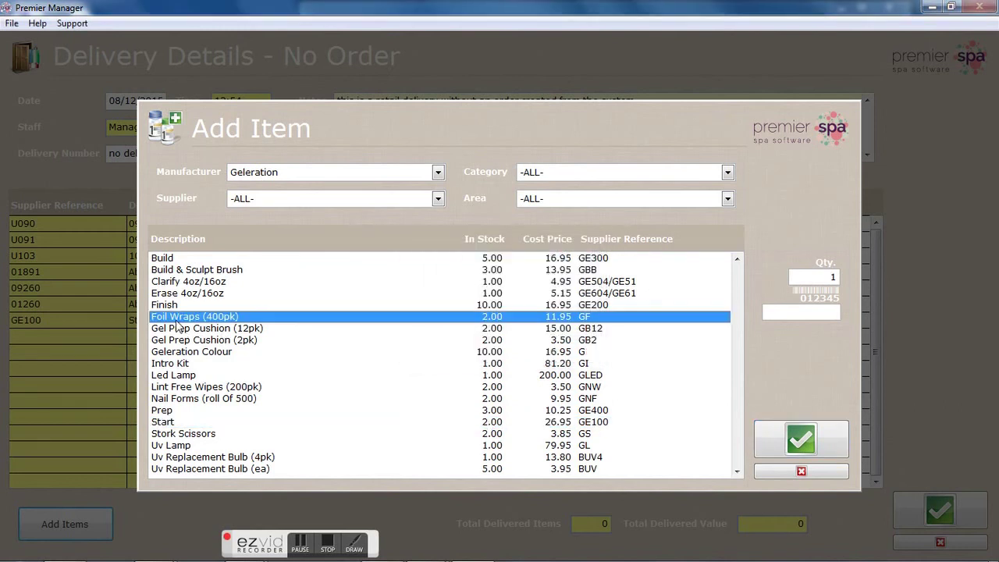
{"action": "left_click", "coordinate": [795, 442]}
{"action": "left_click", "coordinate": [589, 337]}
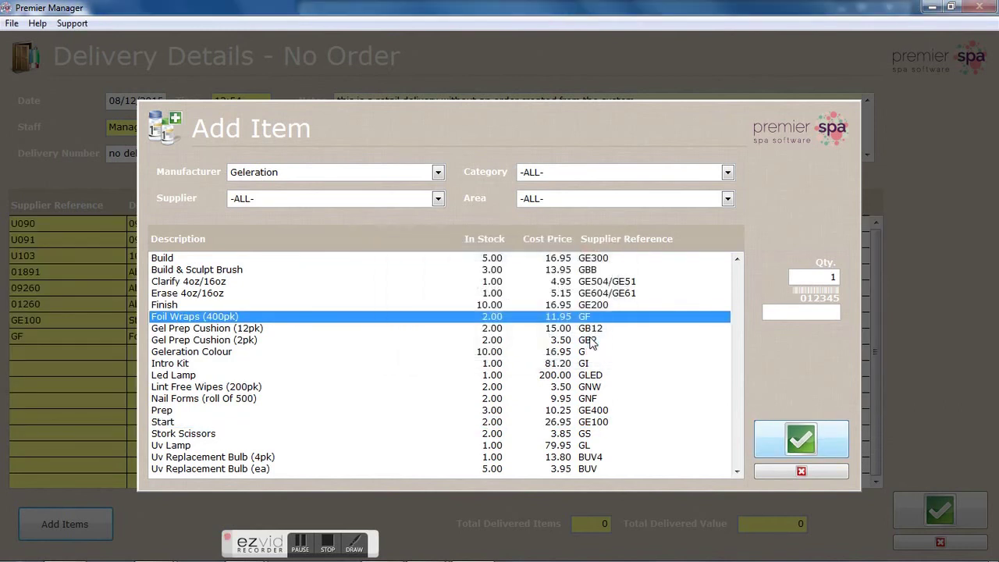
{"action": "left_click", "coordinate": [785, 472]}
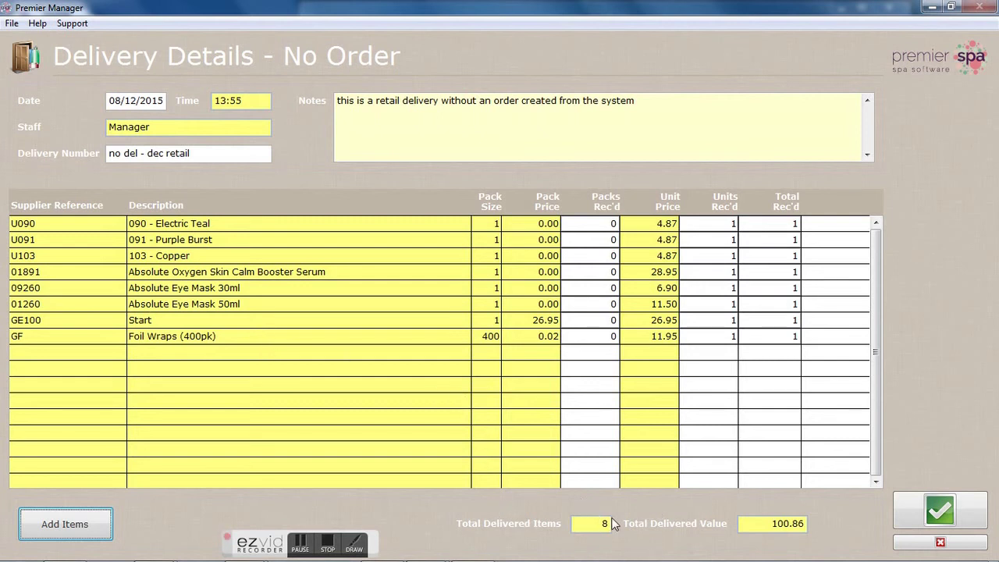
- Review the delivery lines, save the no-order delivery without printing barcodes, and look through the recorded no-order deliveries
{"action": "left_click", "coordinate": [839, 226]}
{"action": "left_click", "coordinate": [838, 242]}
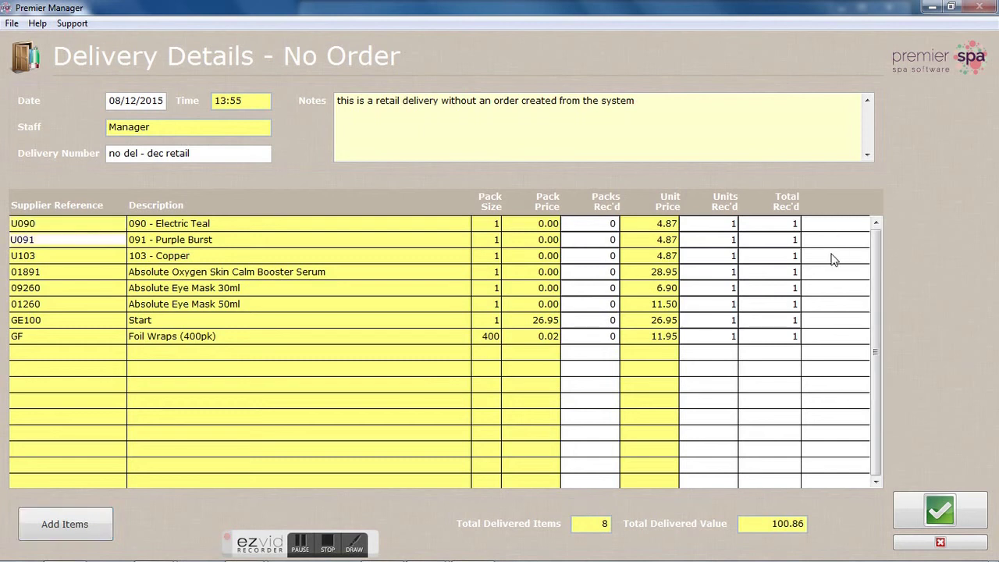
{"action": "left_click", "coordinate": [834, 258]}
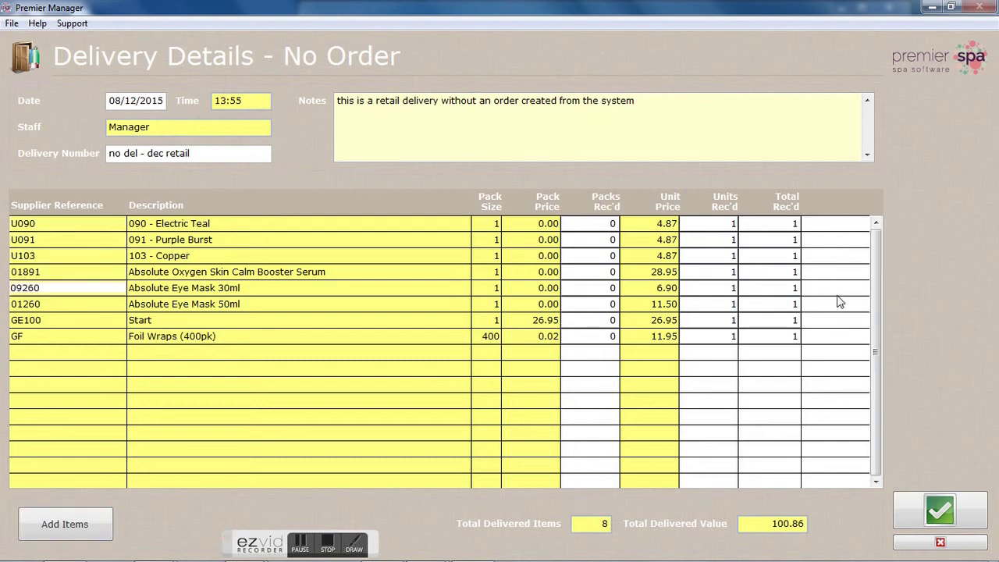
{"action": "left_click", "coordinate": [944, 509]}
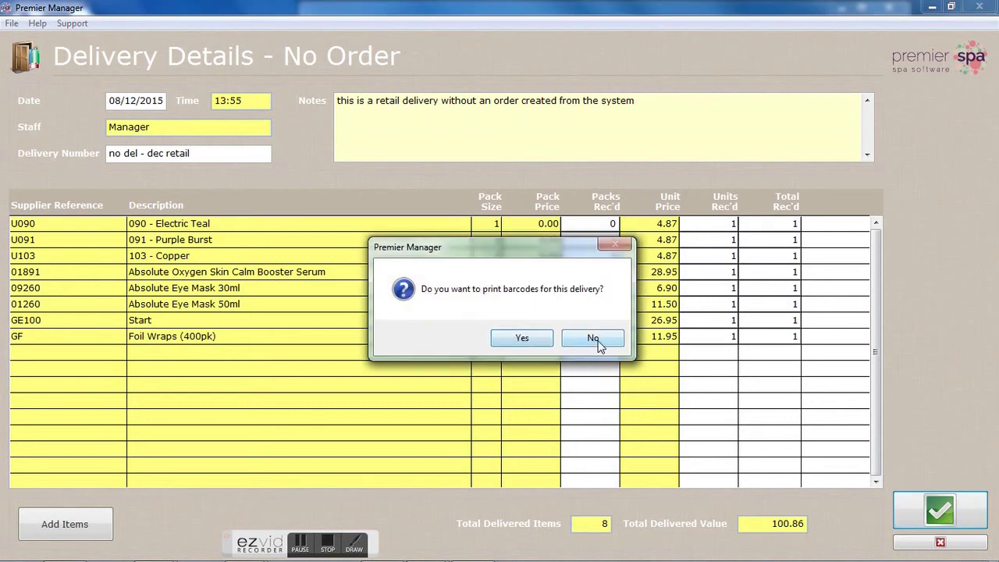
{"action": "left_click", "coordinate": [593, 343]}
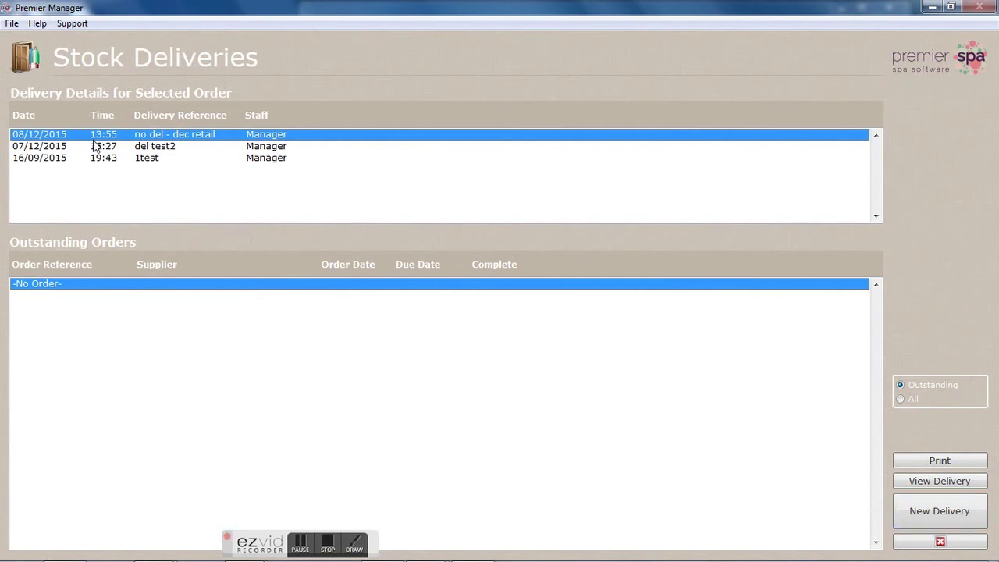
{"action": "left_click", "coordinate": [89, 148]}
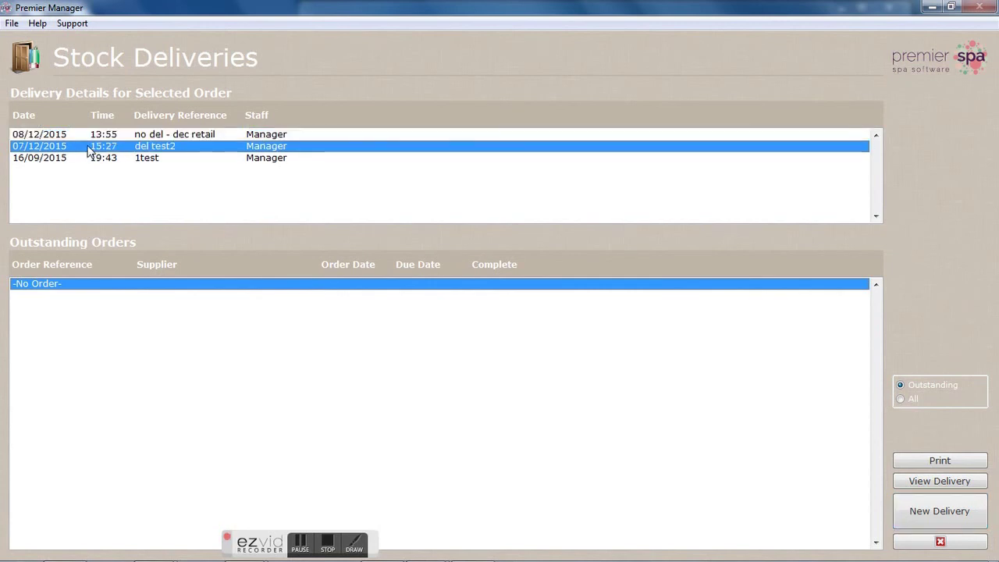
{"action": "left_click", "coordinate": [74, 159]}
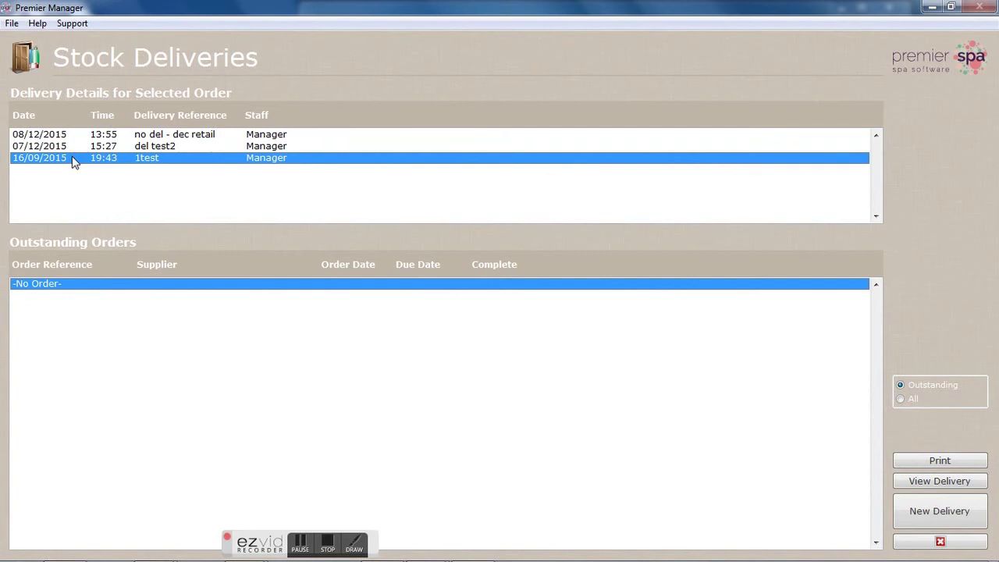
- Preview the print report and view the details of the no-order delivery "no del - dec retail", and leave the stock deliveries
{"action": "left_click", "coordinate": [65, 137]}
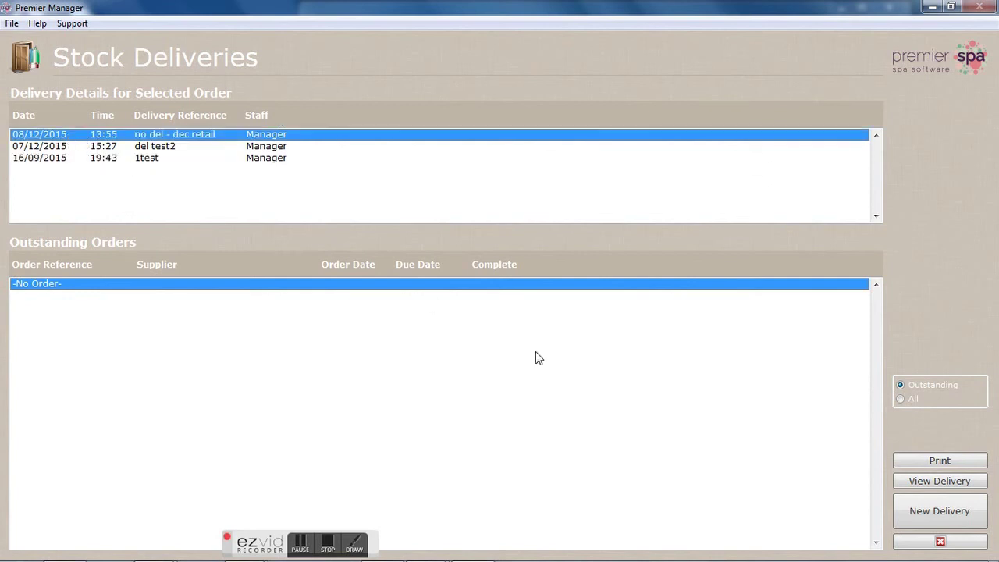
{"action": "left_click", "coordinate": [919, 464]}
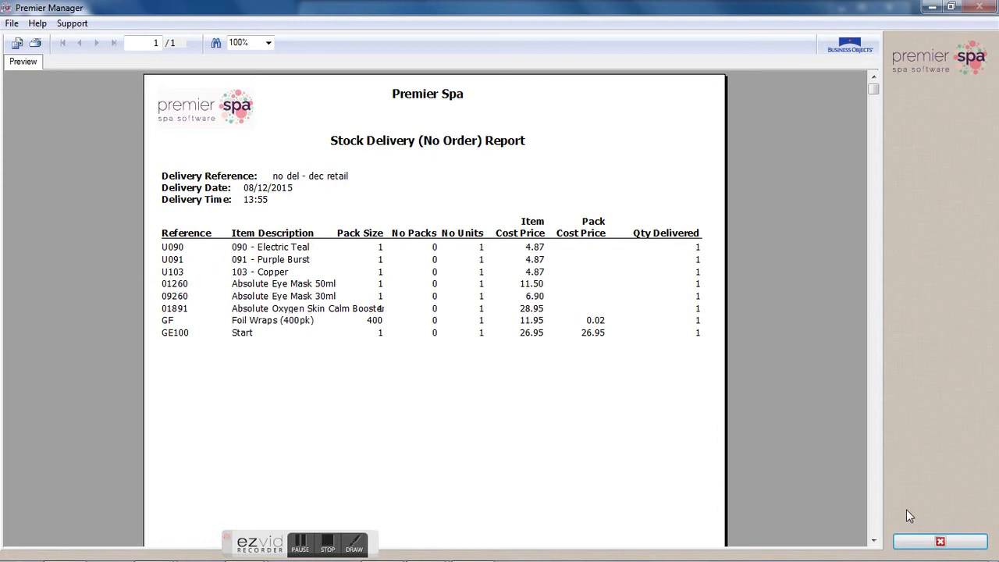
{"action": "left_click", "coordinate": [942, 542]}
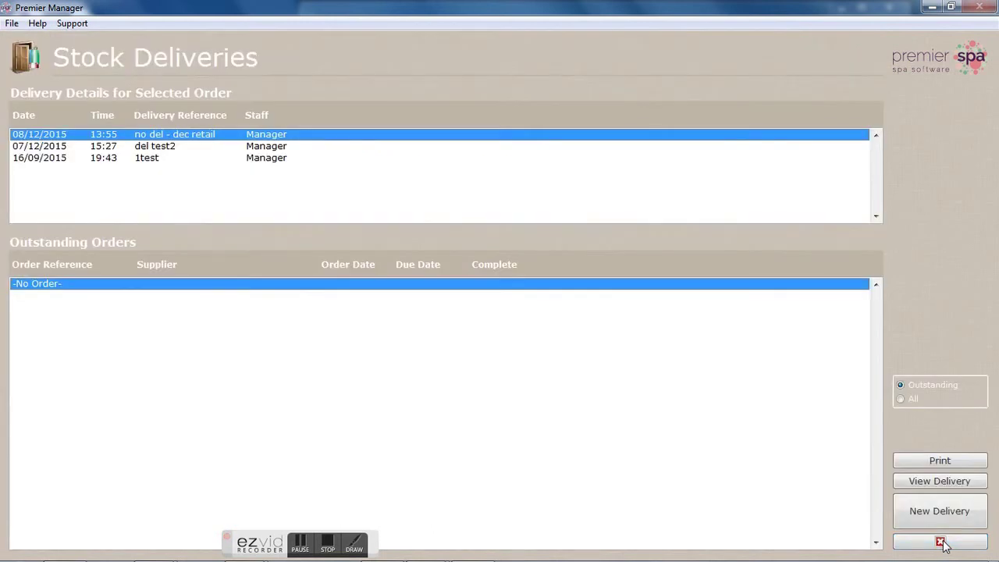
{"action": "left_click", "coordinate": [937, 482]}
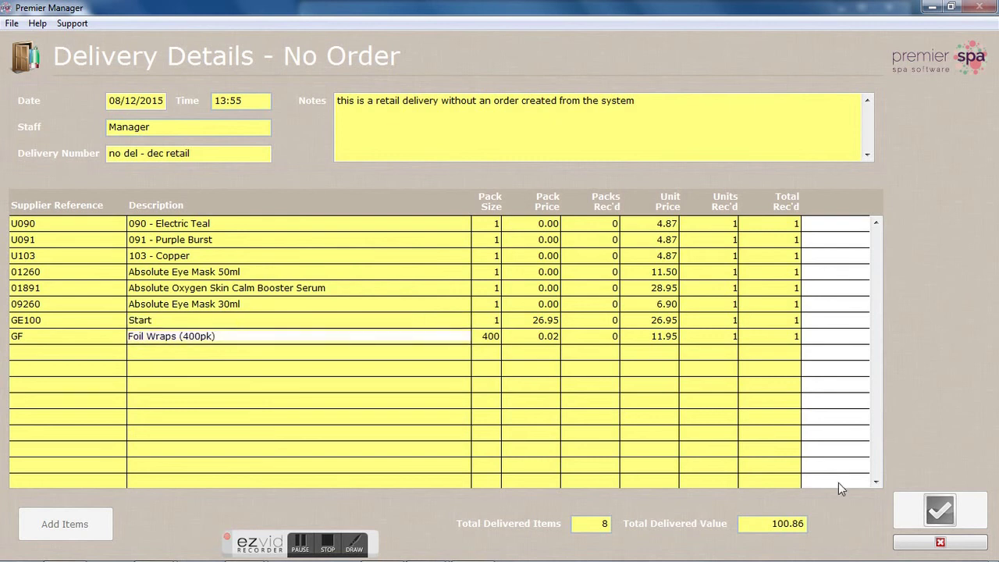
{"action": "left_click", "coordinate": [906, 543]}
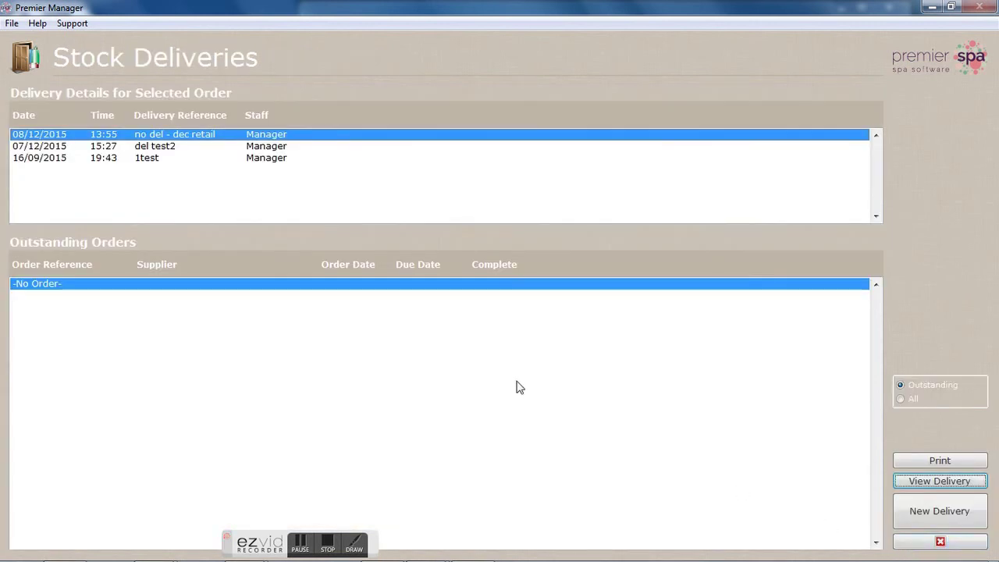
{"action": "mouse_move", "coordinate": [967, 546]}
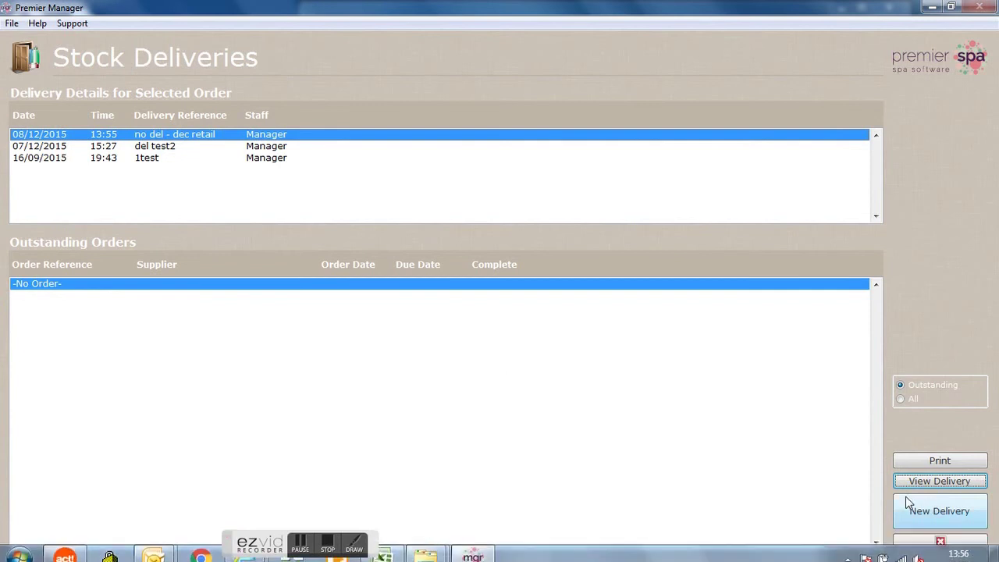
{"action": "left_click", "coordinate": [917, 544]}
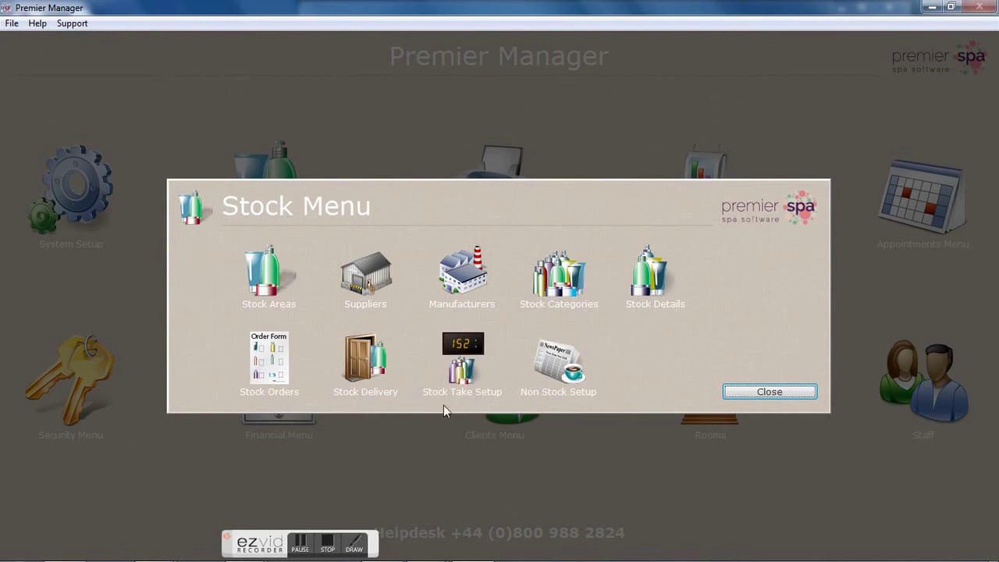
- Open the stock take setup, look through the previous stock takes, and check for outstanding ones
{"action": "left_click", "coordinate": [464, 369]}
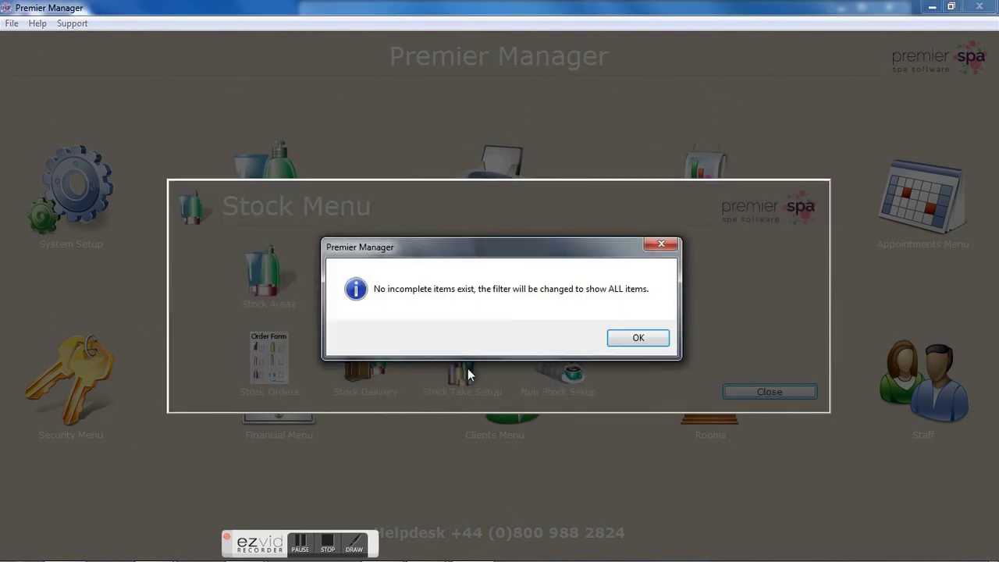
{"action": "left_click", "coordinate": [622, 341]}
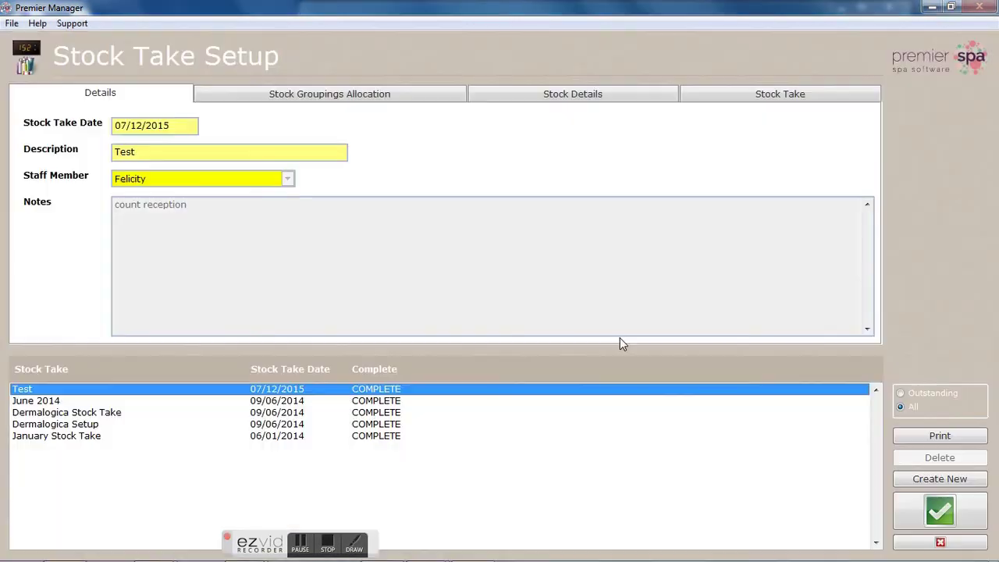
{"action": "left_click", "coordinate": [19, 403]}
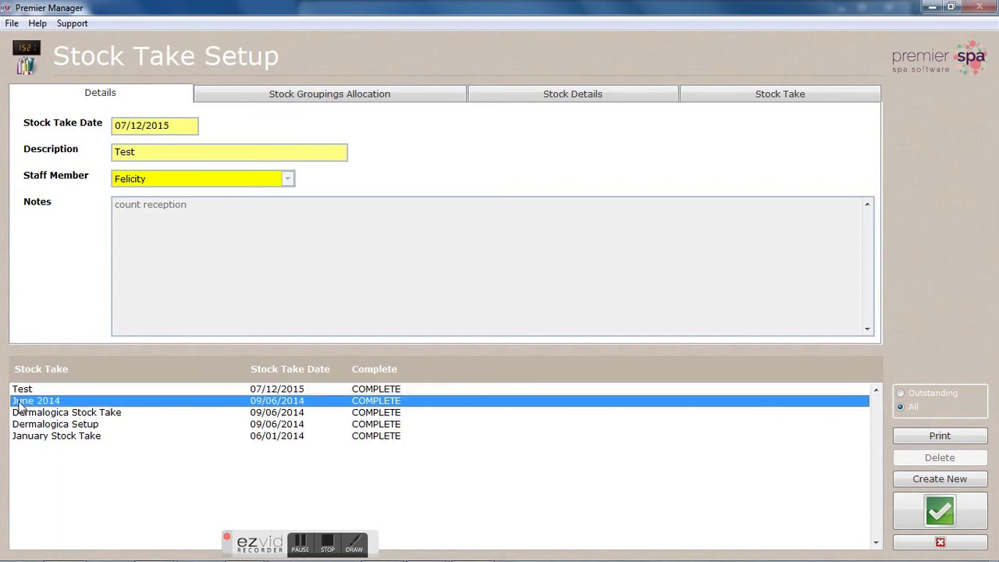
{"action": "left_click", "coordinate": [21, 413]}
{"action": "left_click", "coordinate": [23, 425]}
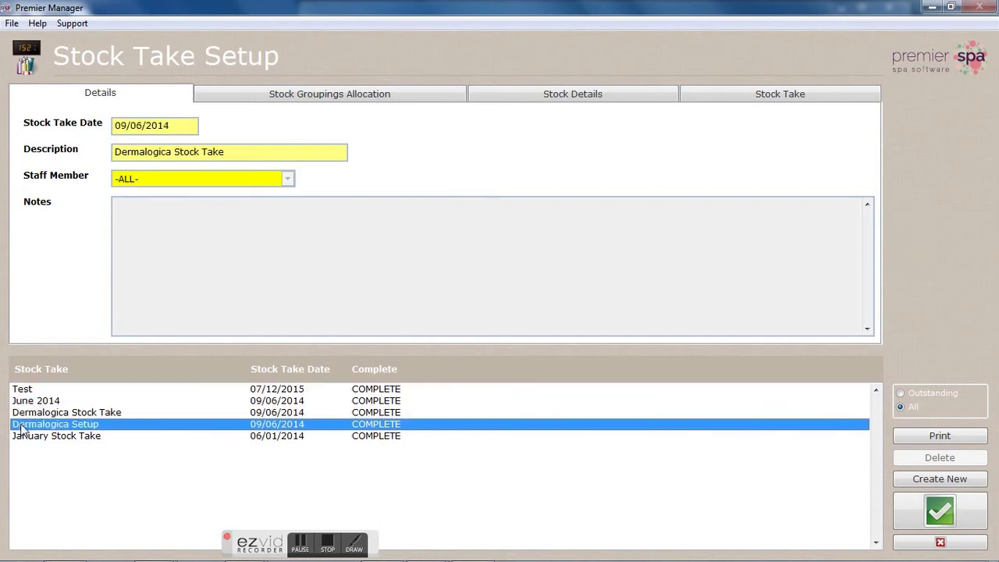
{"action": "left_click", "coordinate": [24, 439]}
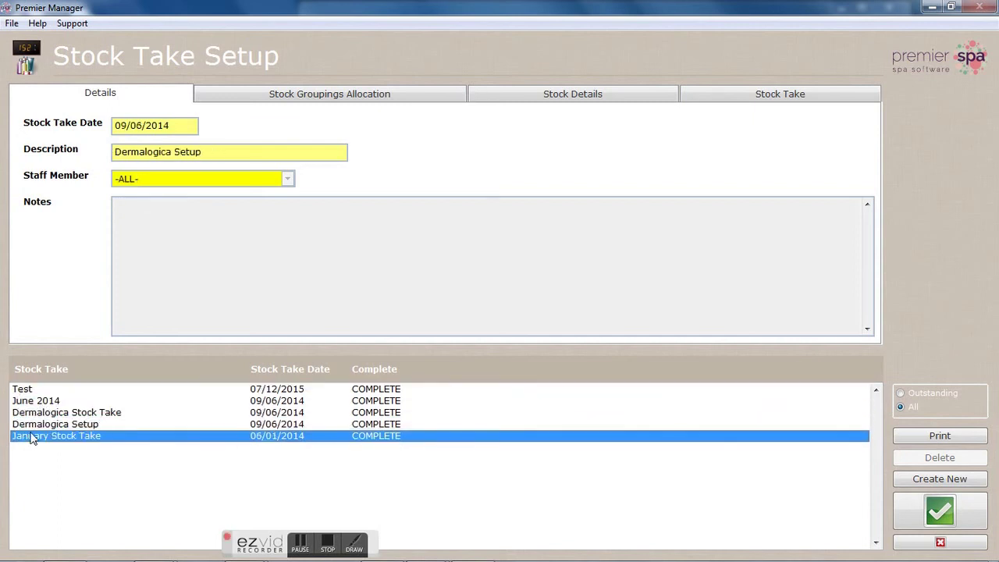
{"action": "left_click", "coordinate": [901, 394]}
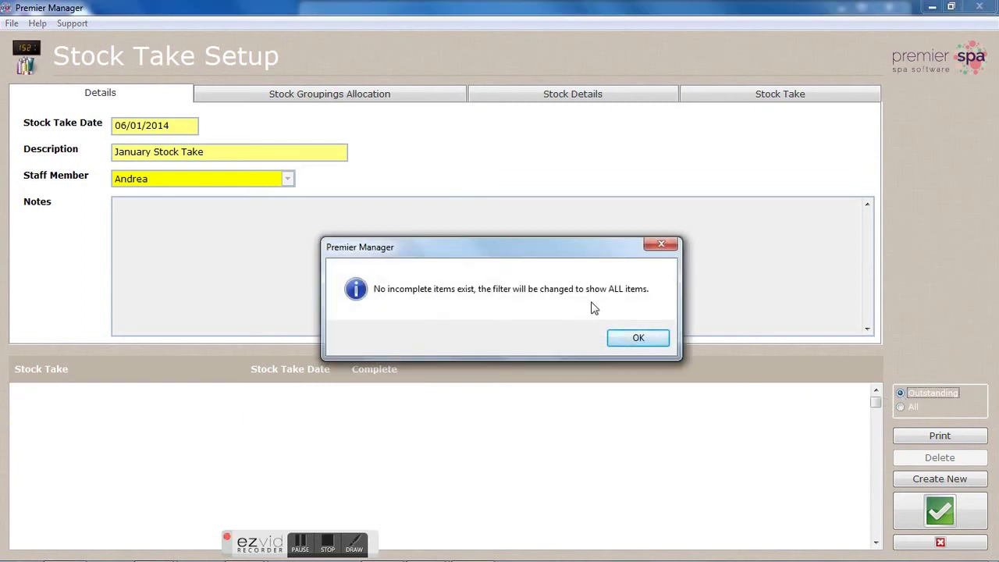
{"action": "left_click", "coordinate": [637, 339]}
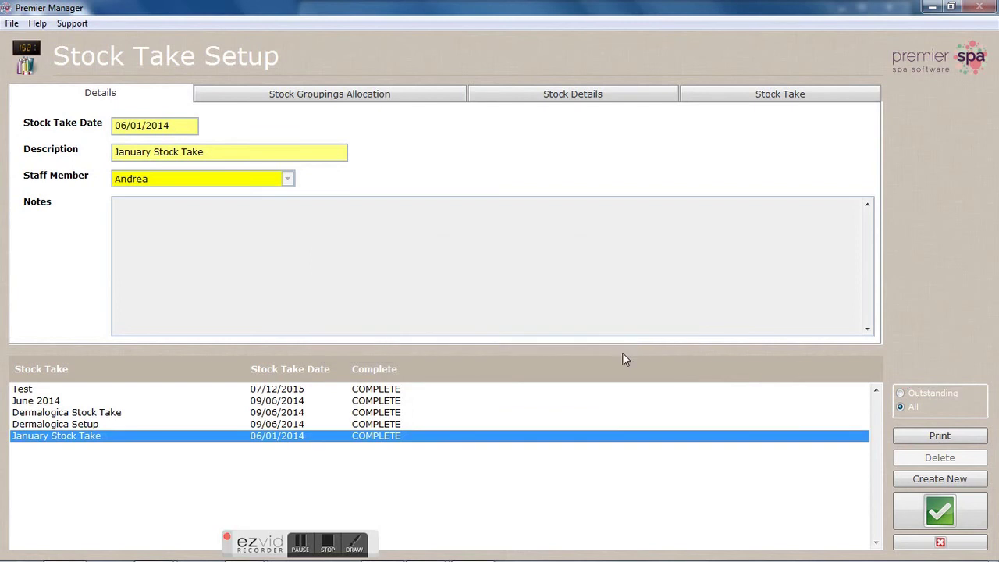
- Create a stock take described "This Is A Retail Stock Rebalance" with the notes "This stock take is our monthly stock take for december counting all retail items"
{"action": "left_click", "coordinate": [931, 481]}
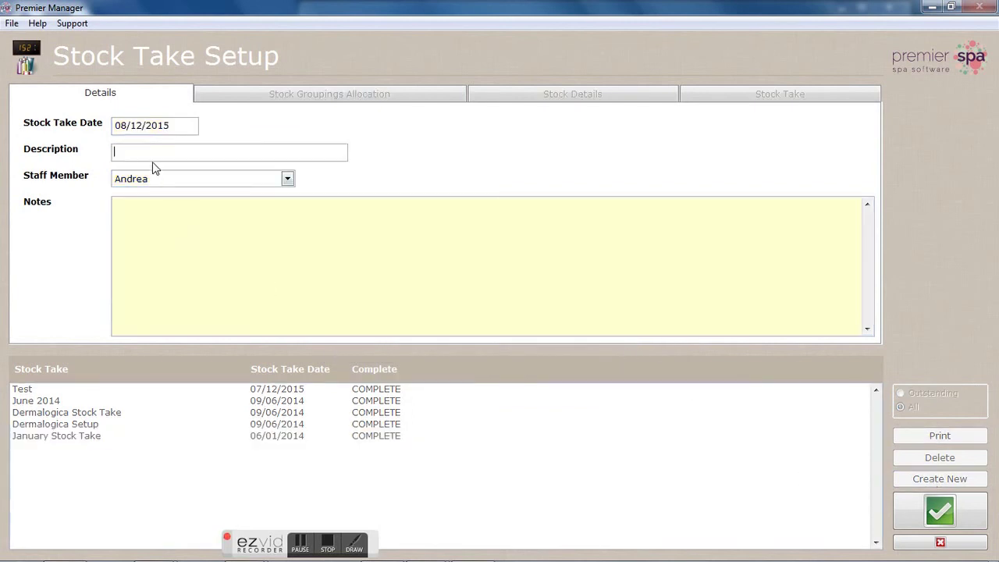
{"action": "type", "text": "This is a retail stock rebalance"}
{"action": "left_click", "coordinate": [139, 205]}
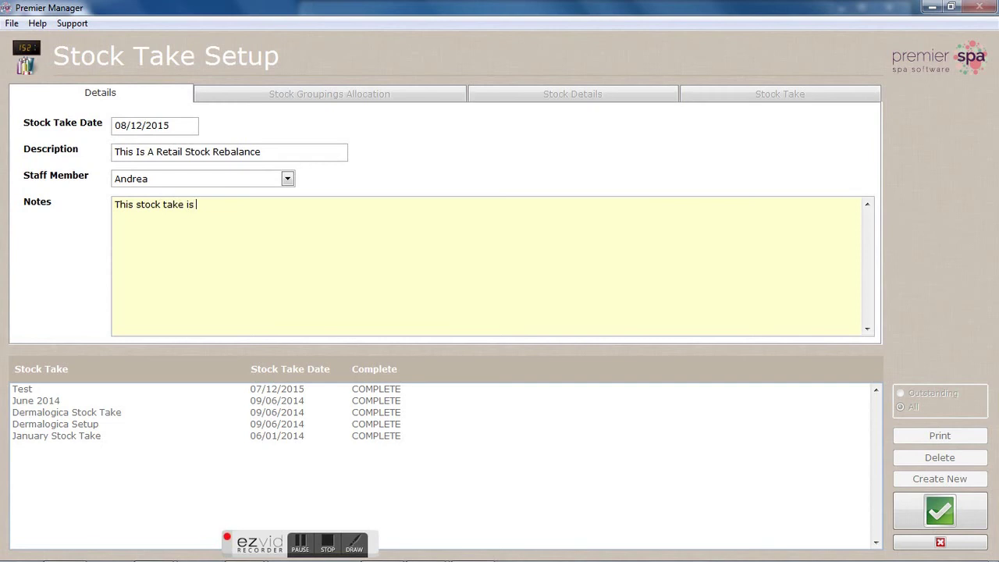
{"action": "type", "text": "This stock take is our monthly stock take for"}
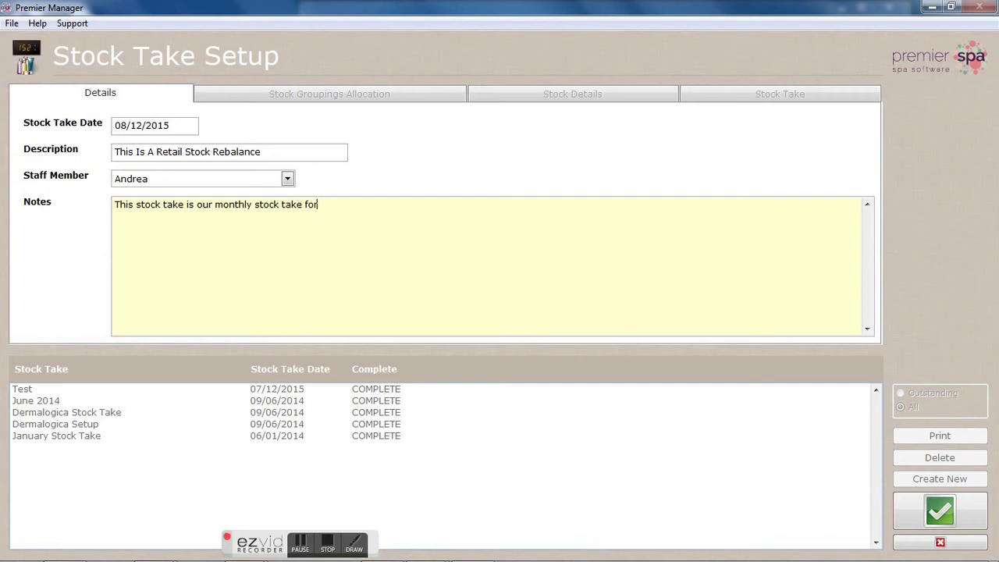
{"action": "type", "text": "mber"}
{"action": "key", "text": "Return"}
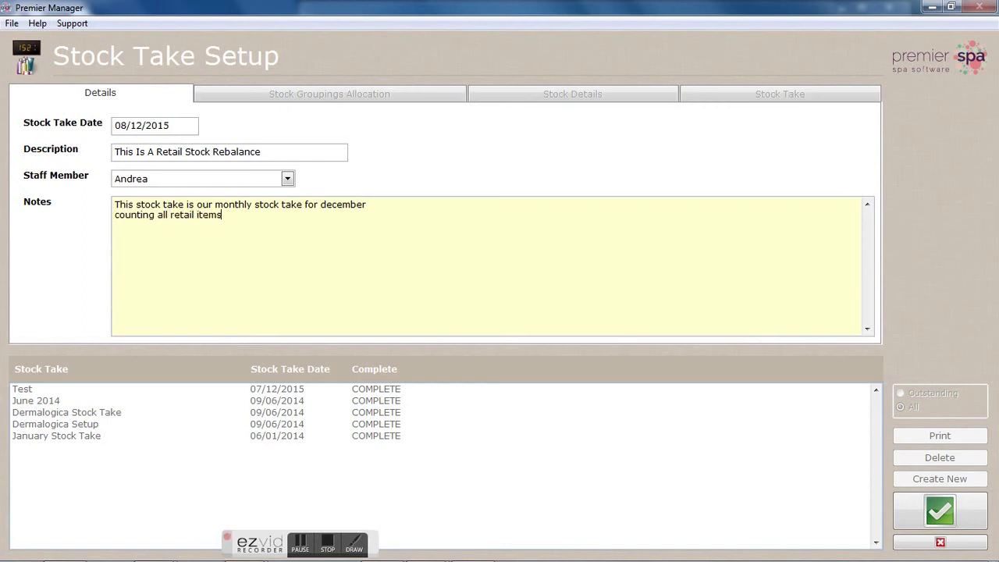
- Choose the responsible staff member for the new stock take and save it
{"action": "left_click", "coordinate": [196, 185]}
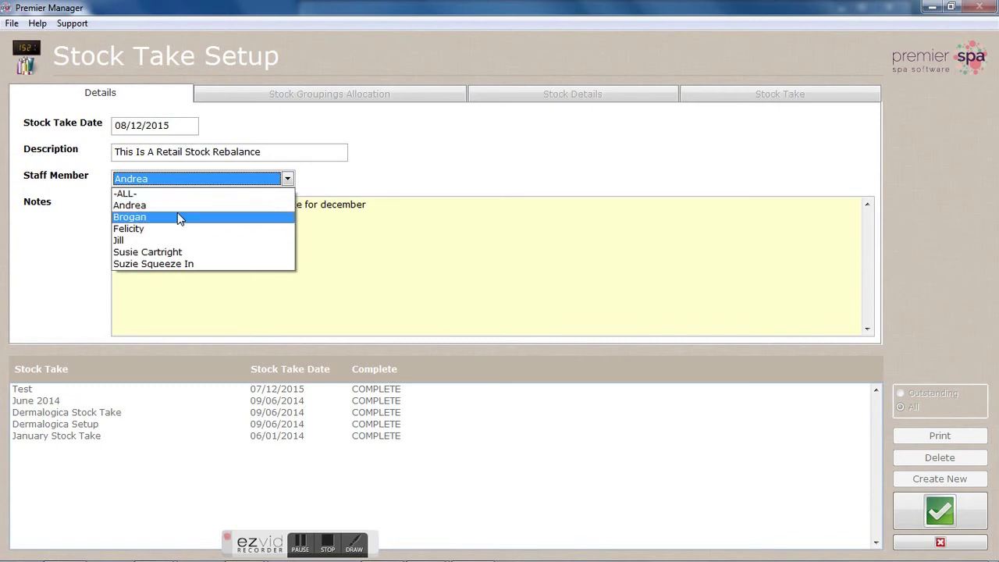
{"action": "left_click", "coordinate": [179, 218]}
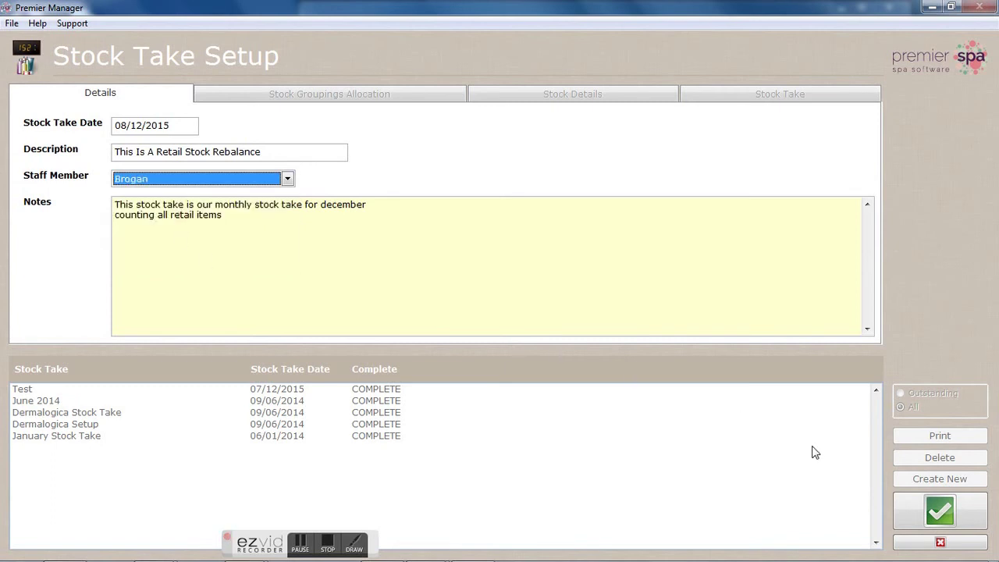
{"action": "left_click", "coordinate": [933, 515]}
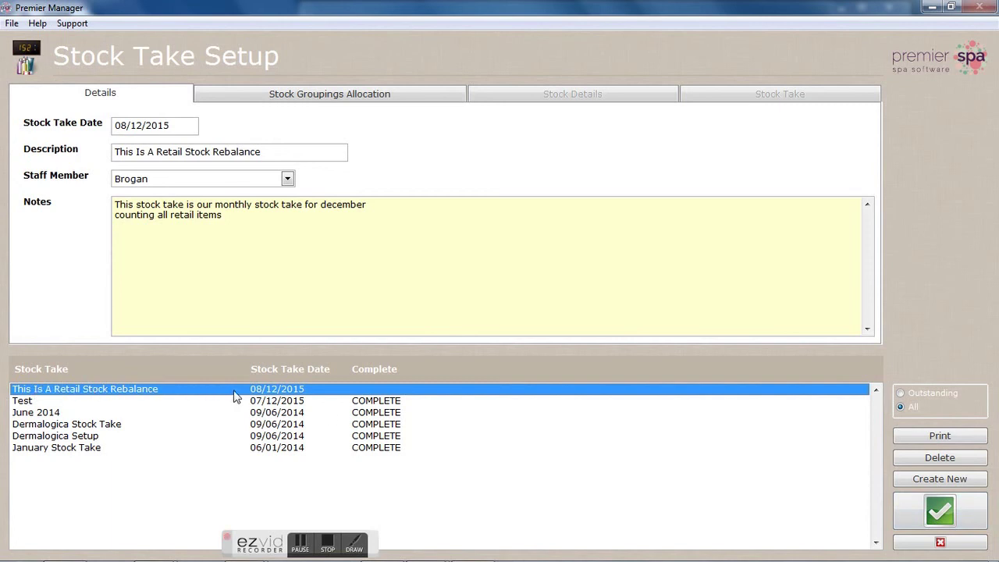
- Compare with the completed Test stock take, add a "dont forget to" reminder to the retail rebalance's notes, and open its stock groupings allocation
{"action": "left_click", "coordinate": [359, 402]}
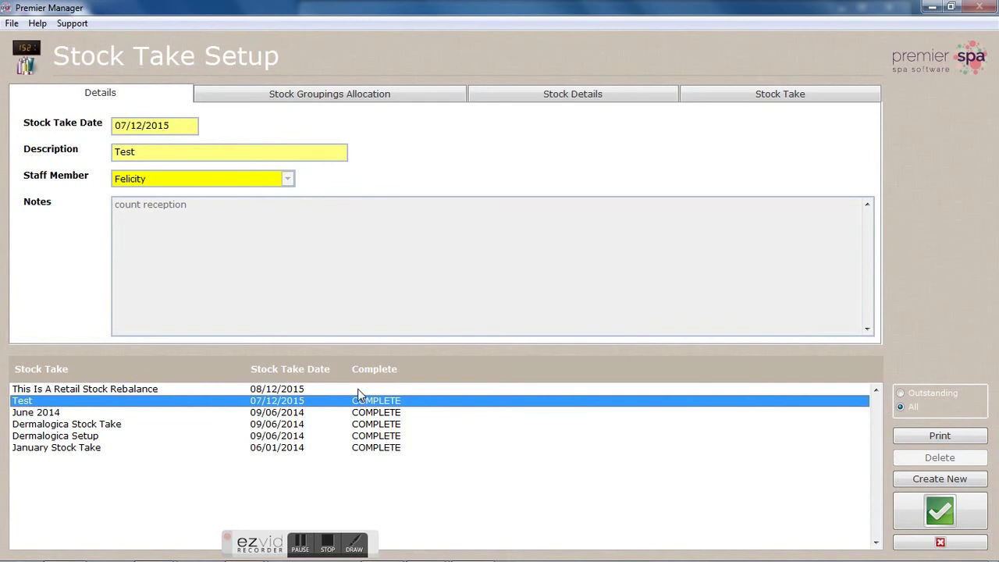
{"action": "left_click", "coordinate": [359, 390]}
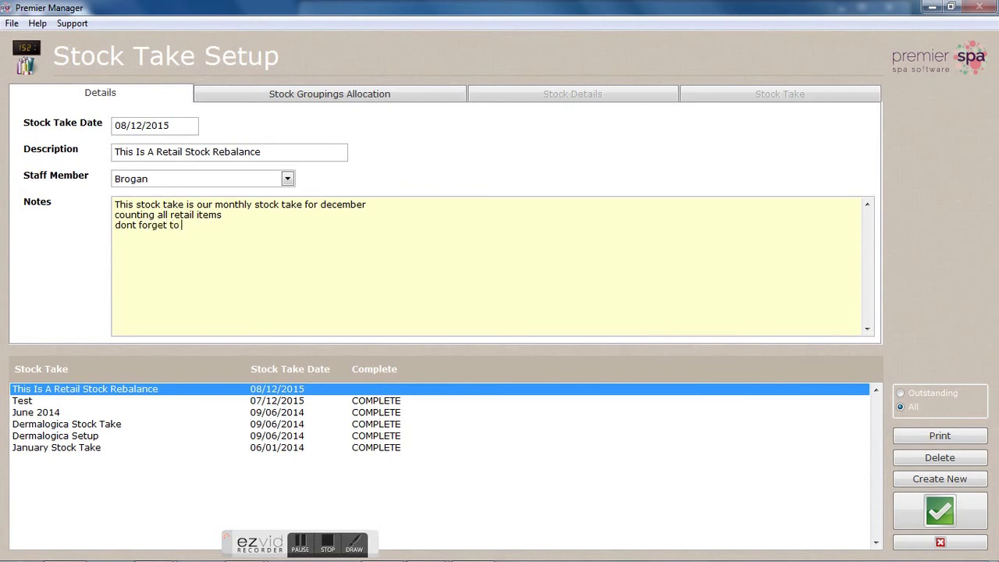
{"action": "type", "text": "ion"}
{"action": "left_click", "coordinate": [348, 97]}
- Try allocating all stock areas, all manufacturers and all categories to the retail rebalance stock take
{"action": "left_click", "coordinate": [324, 137]}
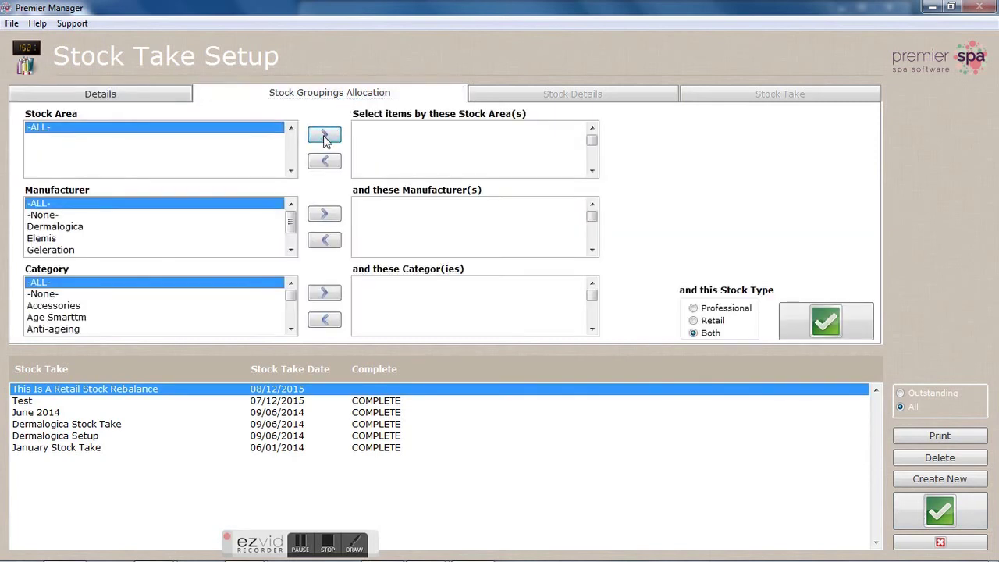
{"action": "left_click", "coordinate": [326, 218]}
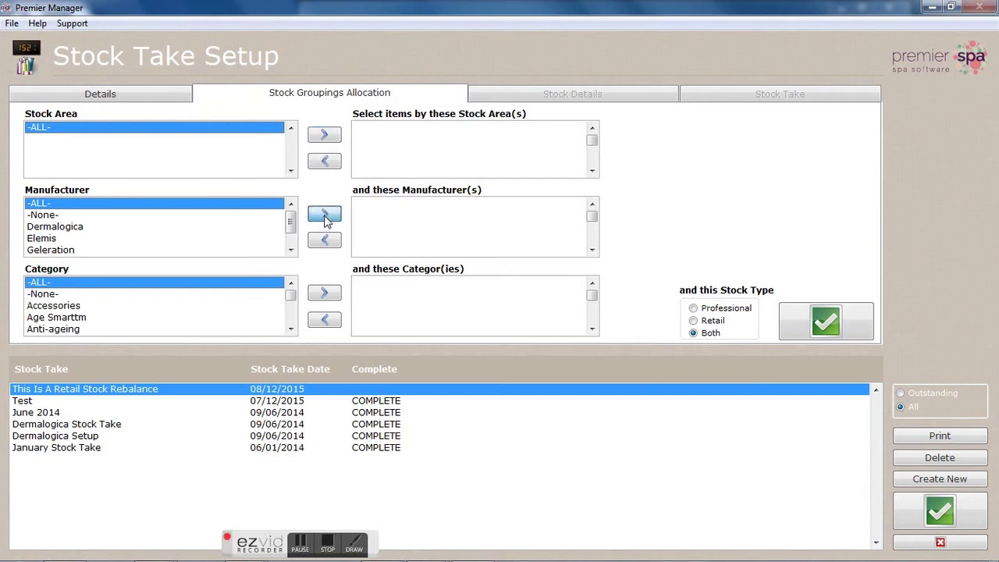
{"action": "left_click", "coordinate": [326, 295]}
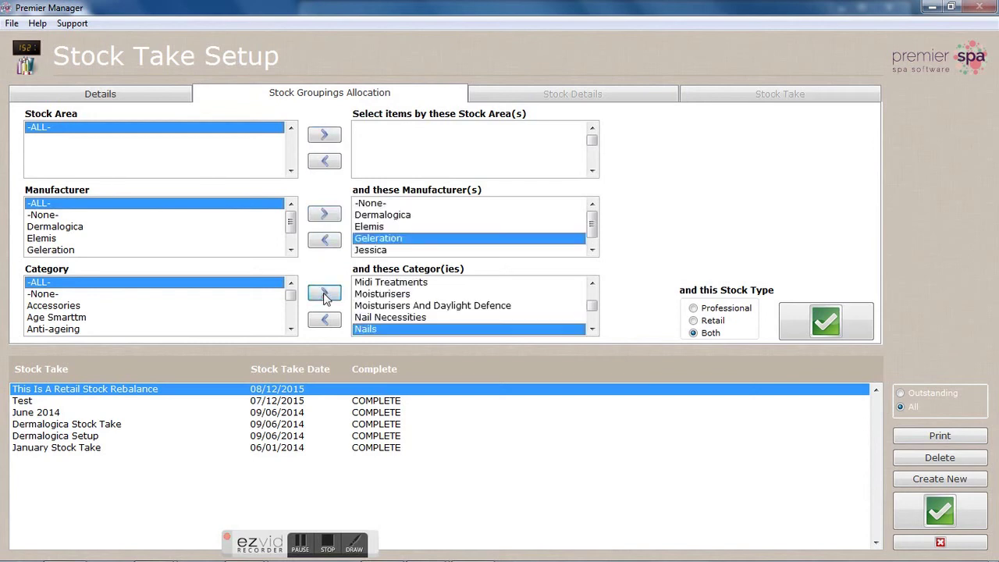
- Remove all allocated manufacturers and the allocated categories that precede Gelucious from the stock take
{"action": "left_click", "coordinate": [331, 241]}
{"action": "left_click", "coordinate": [333, 242]}
{"action": "left_click", "coordinate": [333, 242]}
{"action": "left_click", "coordinate": [327, 321]}
{"action": "left_click", "coordinate": [327, 320]}
{"action": "left_click", "coordinate": [327, 321]}
{"action": "left_click", "coordinate": [327, 320]}
{"action": "left_click", "coordinate": [327, 320]}
{"action": "left_click", "coordinate": [327, 320]}
{"action": "left_click", "coordinate": [327, 320]}
{"action": "left_click", "coordinate": [327, 320]}
{"action": "left_click", "coordinate": [327, 320]}
{"action": "left_click", "coordinate": [327, 320]}
{"action": "left_click", "coordinate": [327, 320]}
{"action": "left_click", "coordinate": [327, 320]}
{"action": "left_click", "coordinate": [327, 320]}
{"action": "left_click", "coordinate": [327, 320]}
{"action": "left_click", "coordinate": [327, 320]}
{"action": "left_click", "coordinate": [328, 320]}
{"action": "left_click", "coordinate": [327, 320]}
{"action": "left_click", "coordinate": [327, 320]}
{"action": "left_click", "coordinate": [327, 320]}
{"action": "left_click", "coordinate": [327, 320]}
{"action": "left_click", "coordinate": [327, 320]}
{"action": "left_click", "coordinate": [327, 320]}
{"action": "left_click", "coordinate": [327, 320]}
{"action": "left_click", "coordinate": [327, 320]}
- Allocate the manufacturers Dermalogica and Elemis to the stock take
{"action": "left_click", "coordinate": [83, 227]}
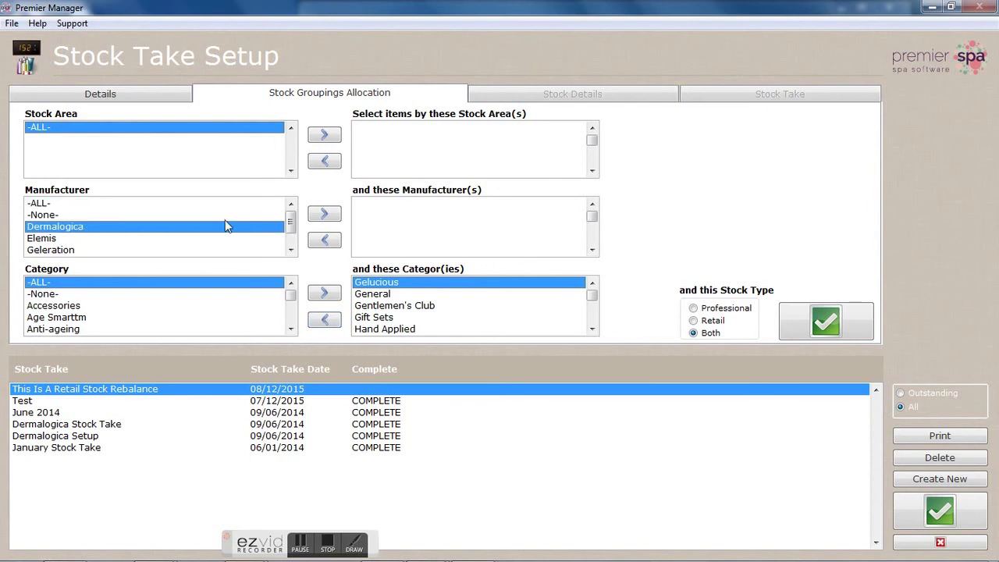
{"action": "left_click", "coordinate": [325, 216]}
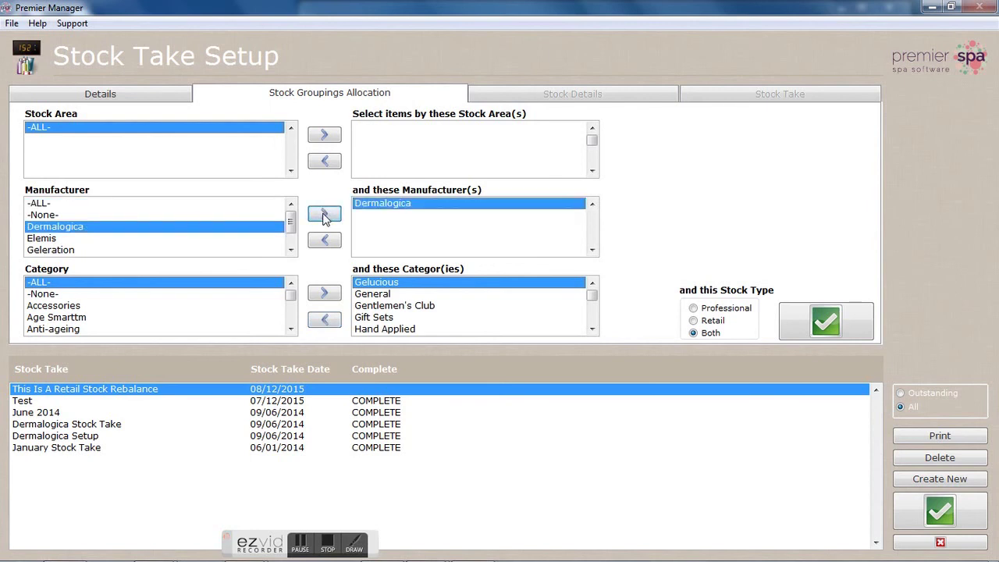
{"action": "left_click", "coordinate": [48, 239]}
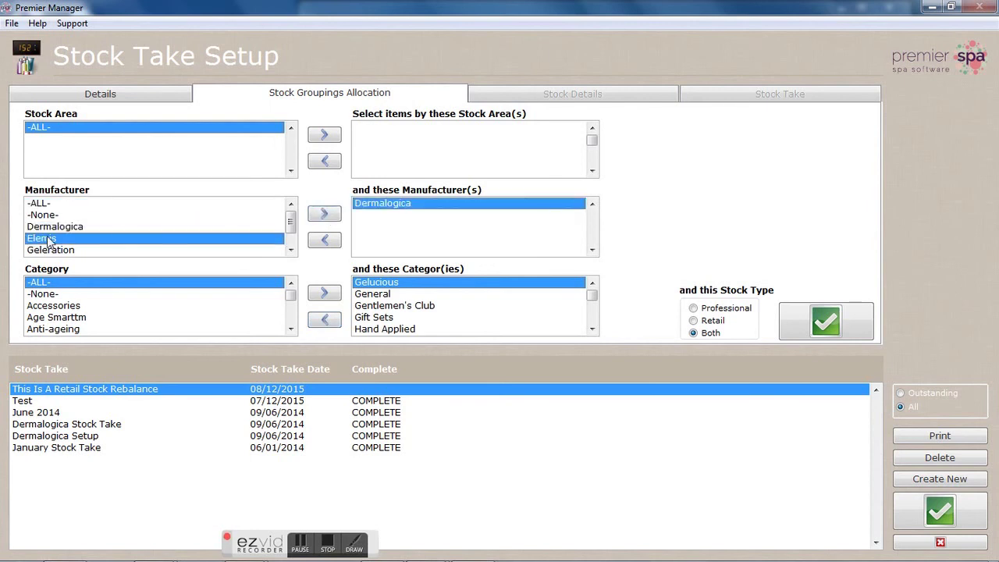
{"action": "left_click", "coordinate": [325, 217]}
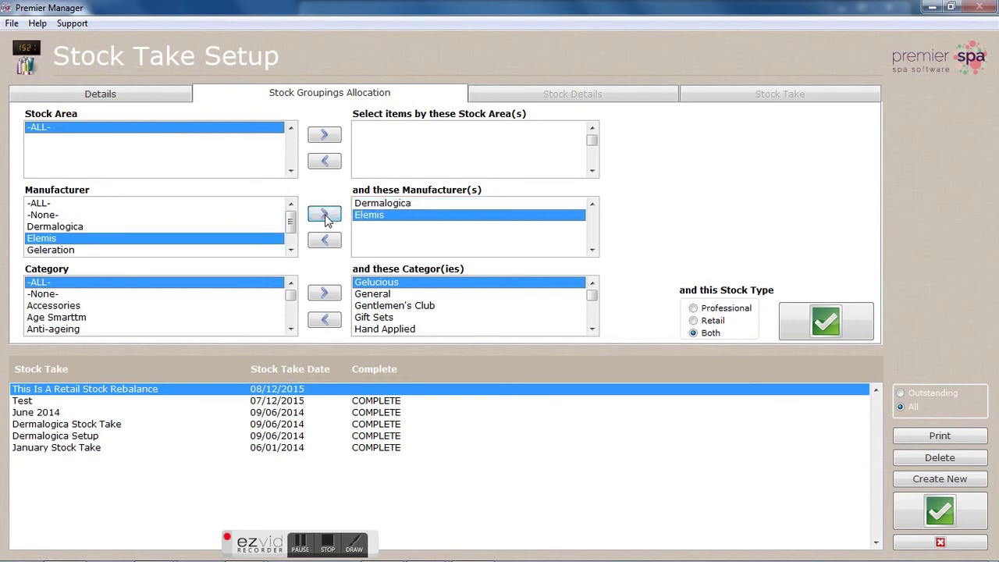
- Allocate all categories, restrict the stock type to Retail, and confirm the stock groupings
{"action": "left_click", "coordinate": [317, 294]}
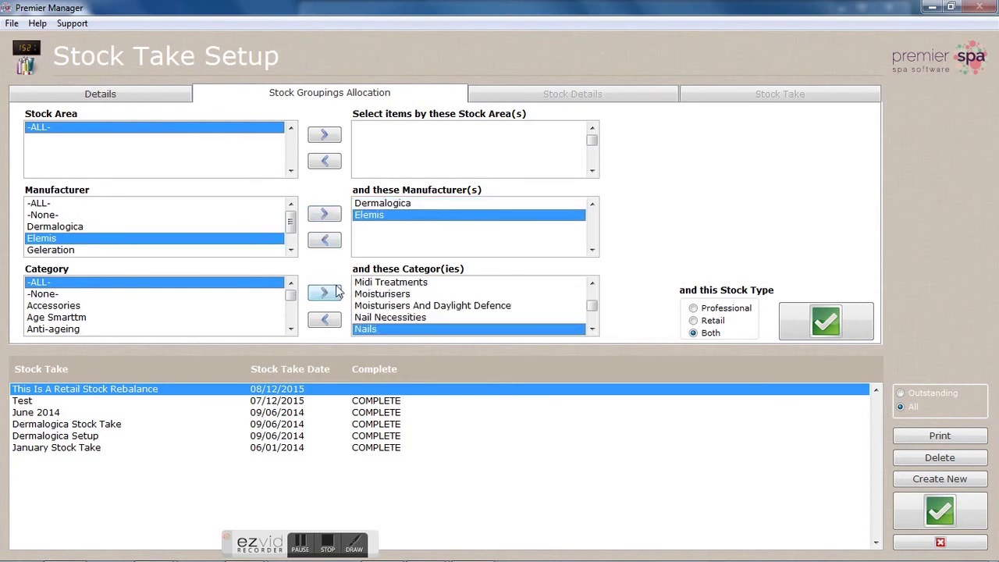
{"action": "left_click", "coordinate": [694, 321]}
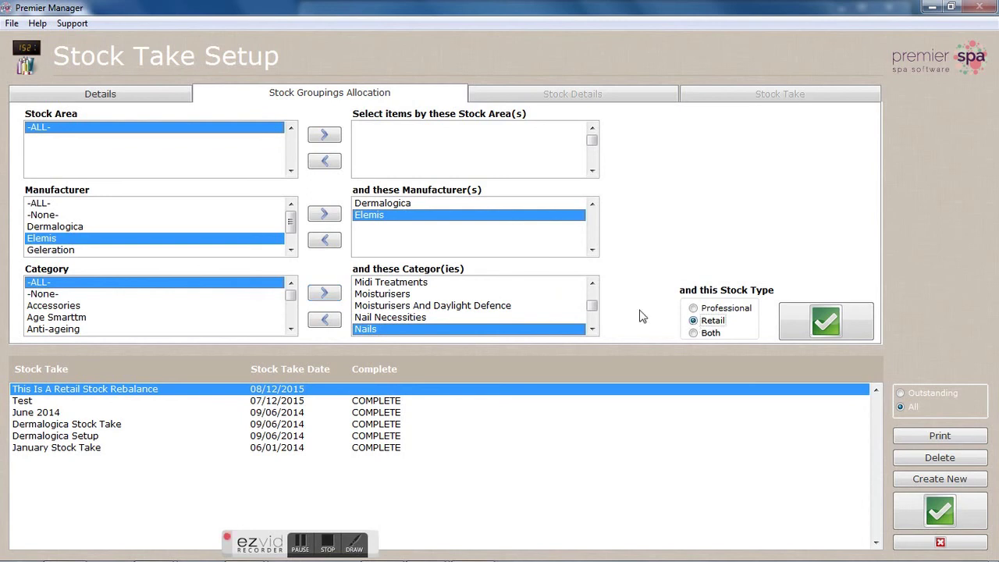
{"action": "left_click", "coordinate": [804, 330]}
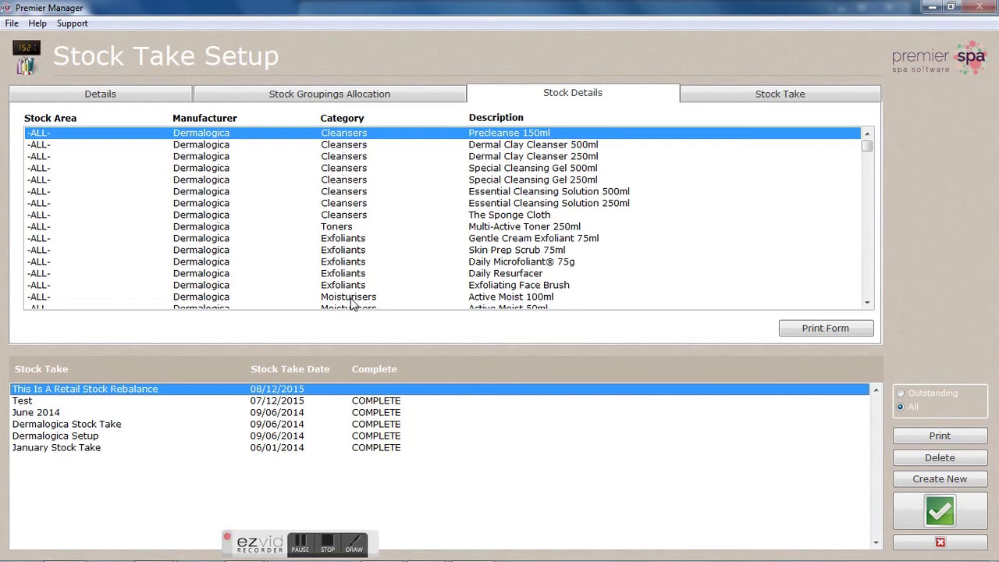
- Review the Dermalogica and Elemis items selected for the stock take and return to the stock groupings allocation
{"action": "left_click_drag", "start_coordinate": [867, 146], "coordinate": [867, 246]}
{"action": "left_click", "coordinate": [195, 249]}
{"action": "left_click", "coordinate": [182, 147]}
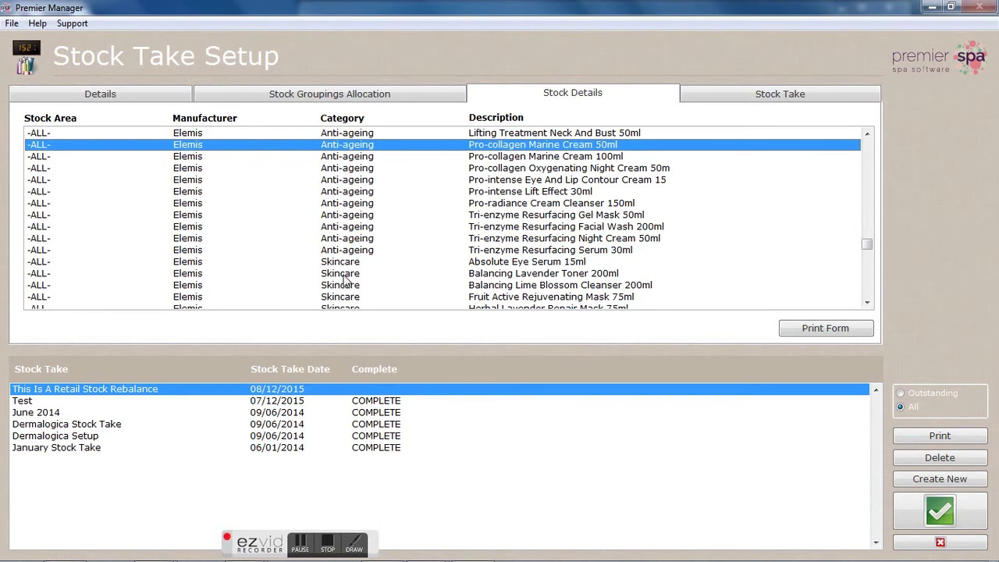
{"action": "left_click", "coordinate": [311, 94]}
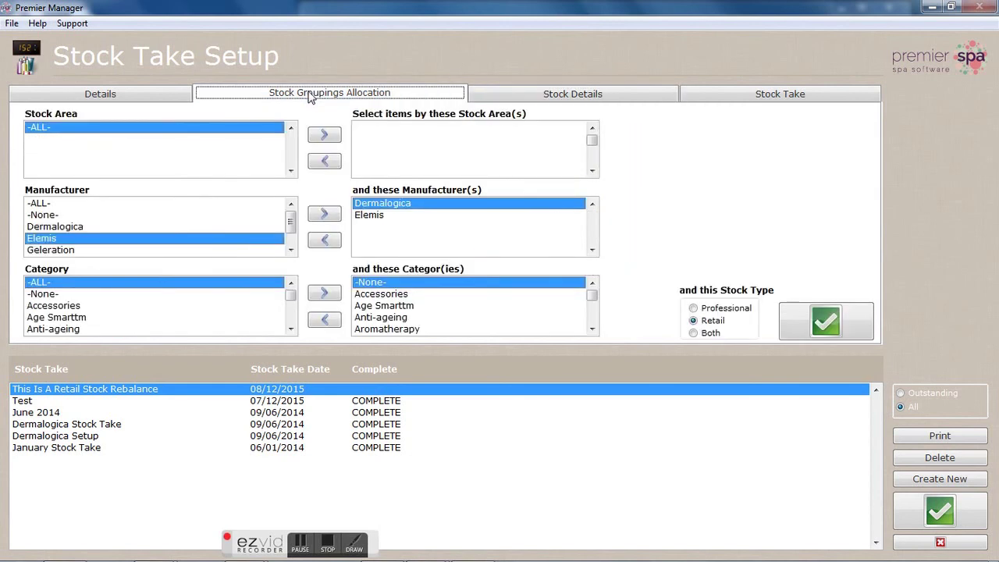
- Remove Elemis from the allocated manufacturers, confirm the stock groupings, and review the selected Dermalogica items
{"action": "left_click", "coordinate": [372, 215]}
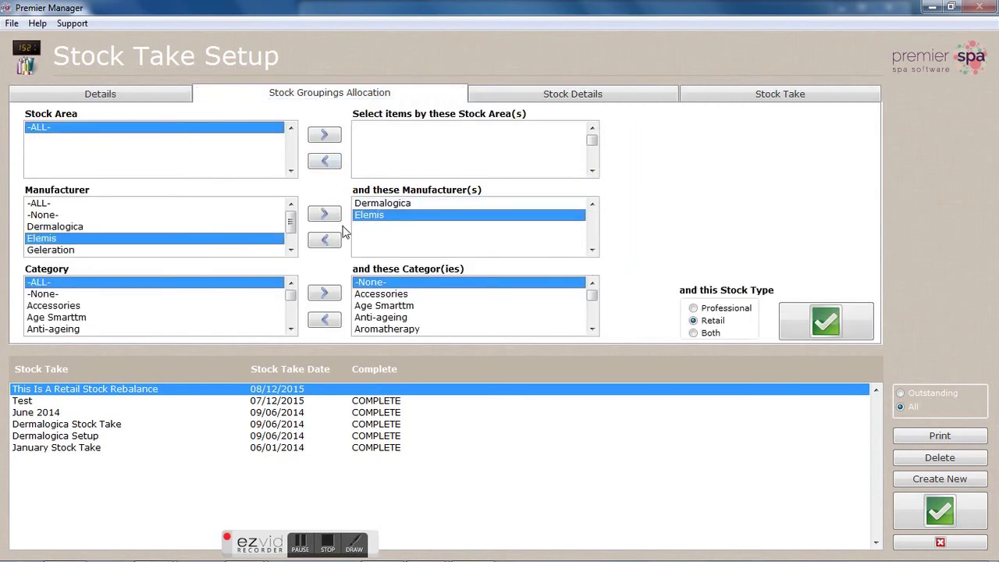
{"action": "left_click", "coordinate": [325, 239]}
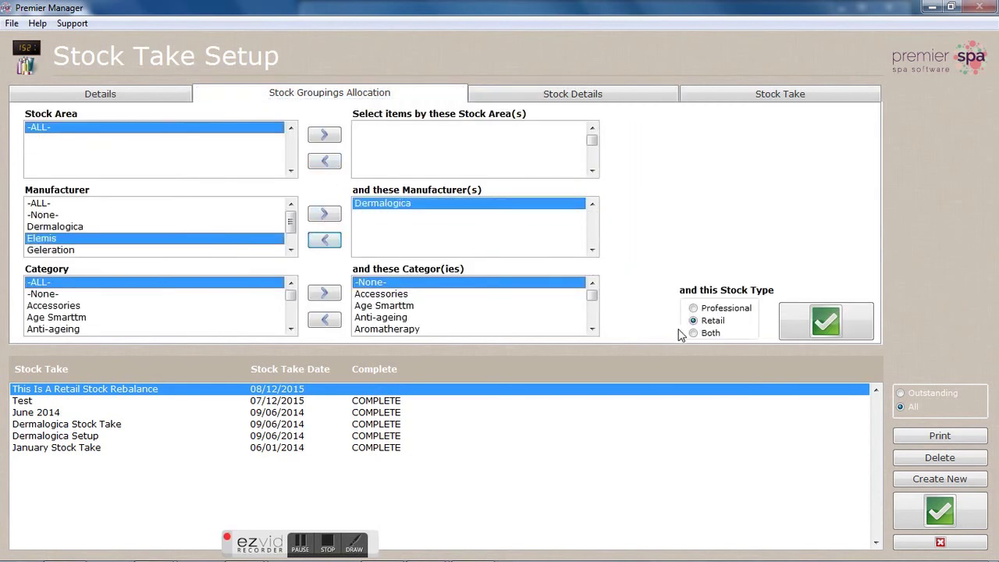
{"action": "left_click", "coordinate": [812, 325]}
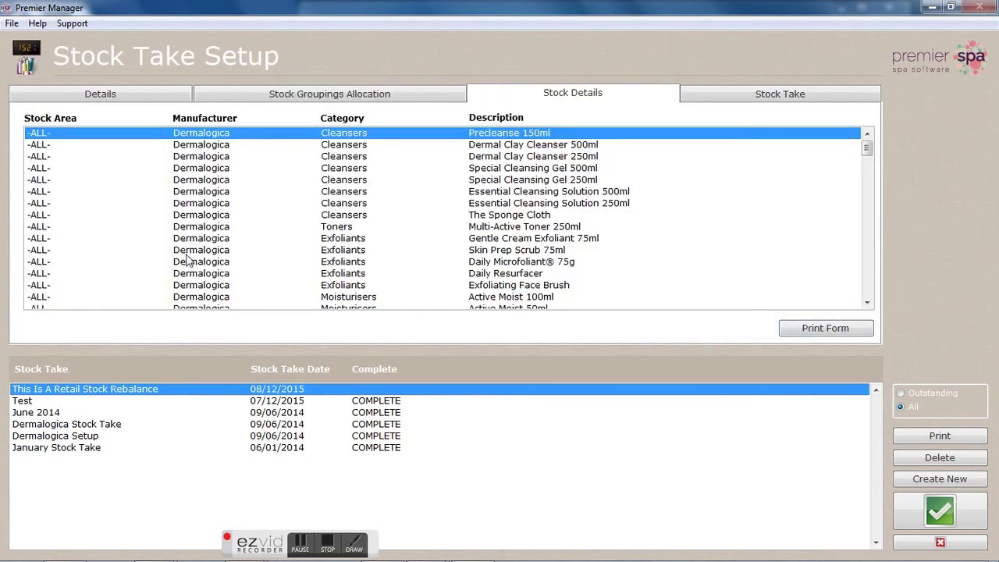
{"action": "left_click_drag", "start_coordinate": [869, 156], "coordinate": [864, 306]}
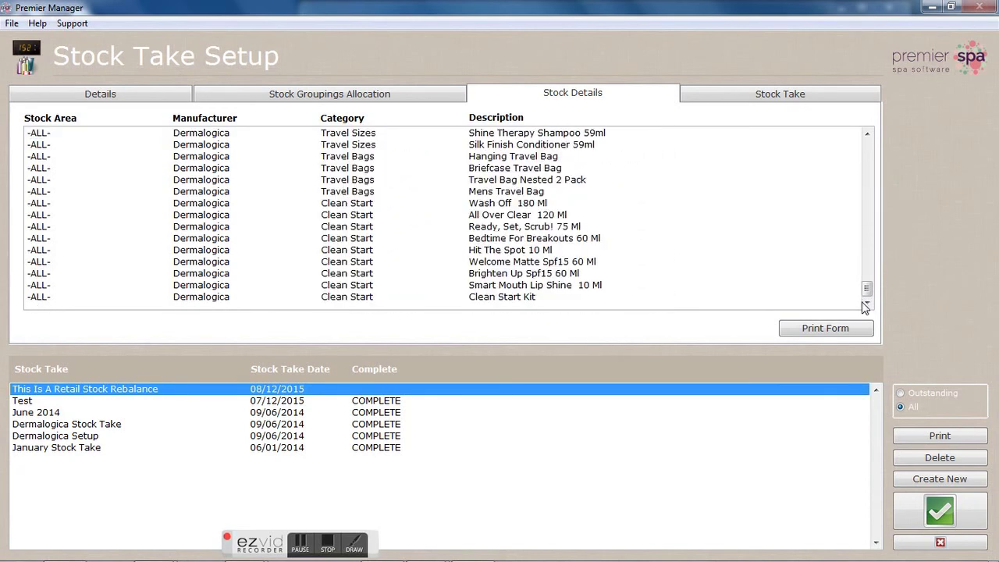
- Preview the printable stock take count form, read through all its pages, and close the preview
{"action": "left_click", "coordinate": [827, 328]}
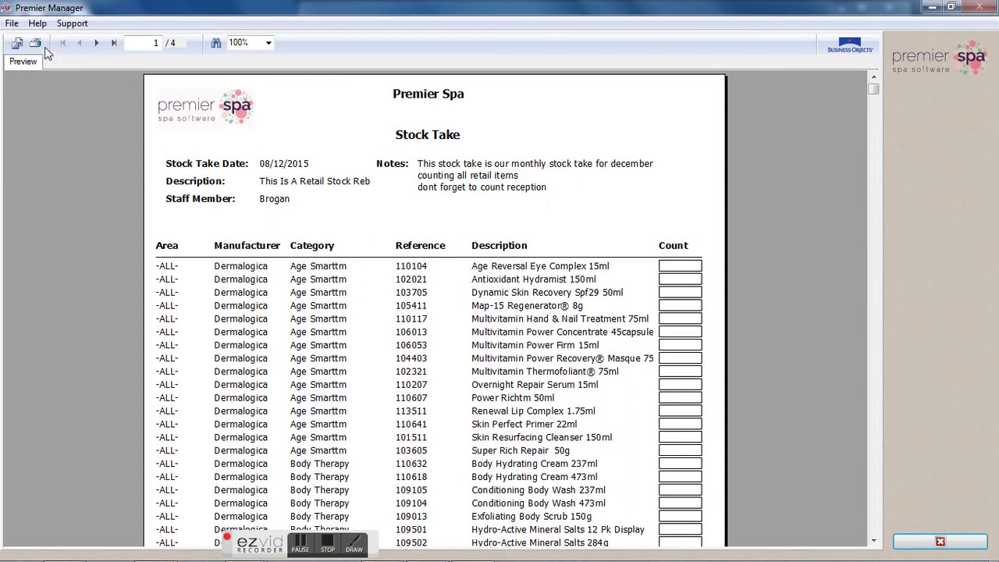
{"action": "left_click", "coordinate": [96, 43]}
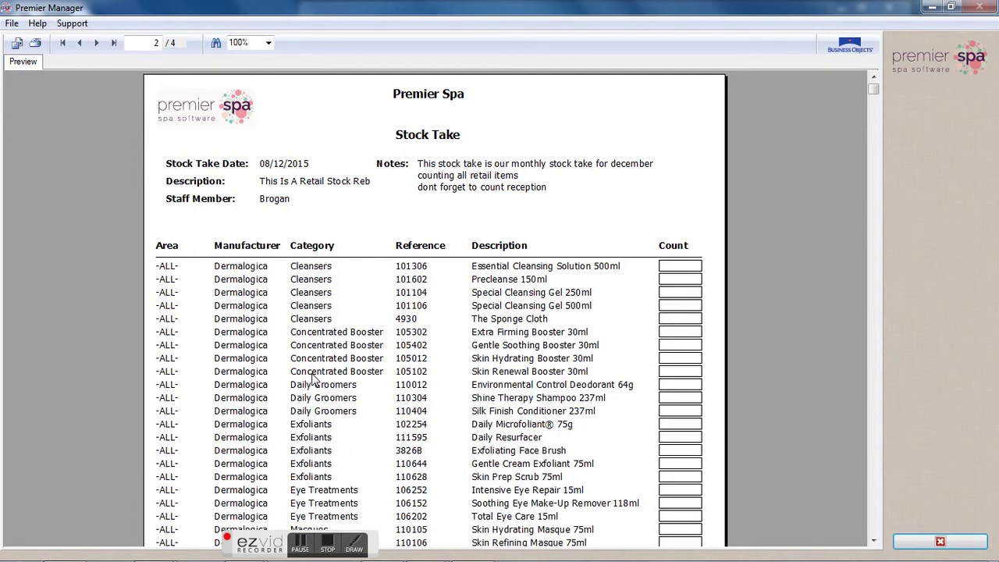
{"action": "left_click", "coordinate": [96, 43]}
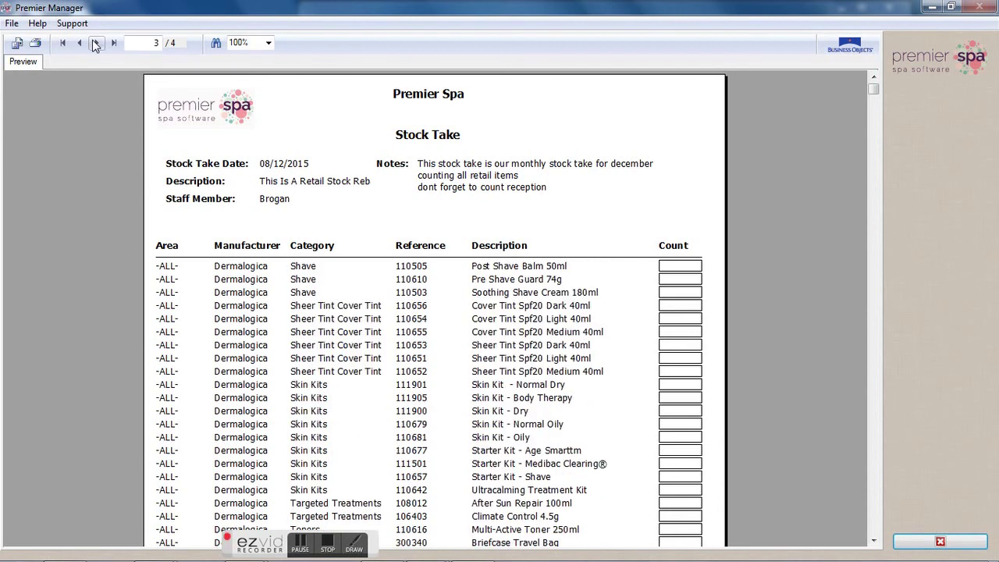
{"action": "left_click", "coordinate": [96, 43]}
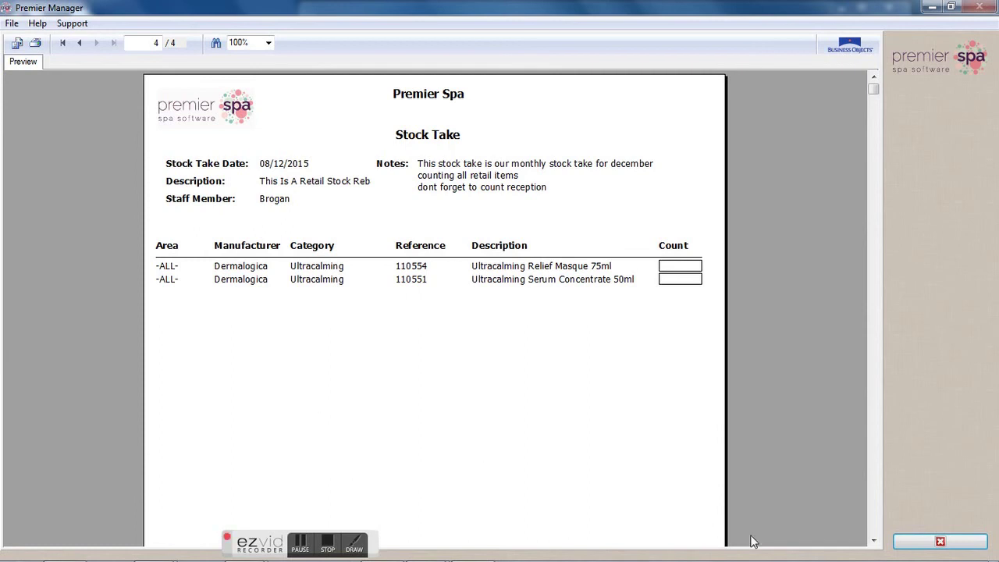
{"action": "left_click", "coordinate": [912, 542]}
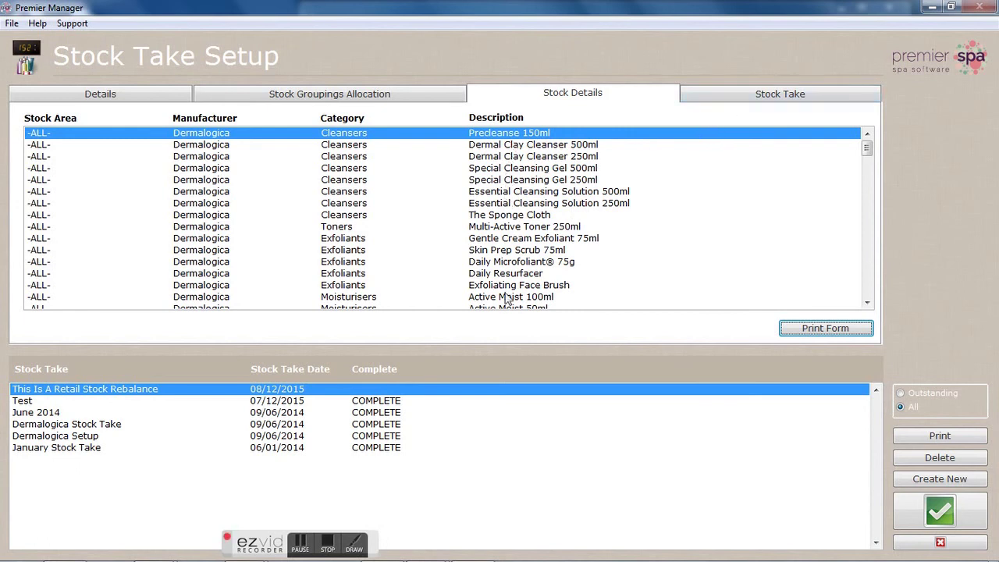
- Open the retail stock rebalance stock take so that its actual stock counts can be entered
{"action": "left_click", "coordinate": [698, 95]}
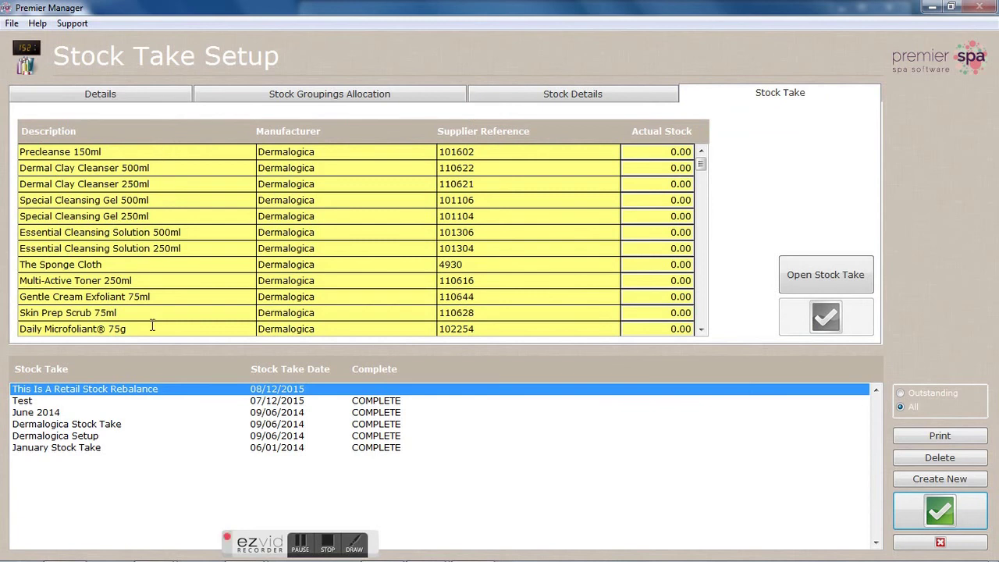
{"action": "left_click", "coordinate": [644, 156]}
{"action": "left_click", "coordinate": [648, 168]}
{"action": "left_click", "coordinate": [649, 184]}
{"action": "left_click", "coordinate": [650, 200]}
{"action": "left_click", "coordinate": [652, 218]}
{"action": "left_click", "coordinate": [649, 234]}
{"action": "left_click", "coordinate": [812, 274]}
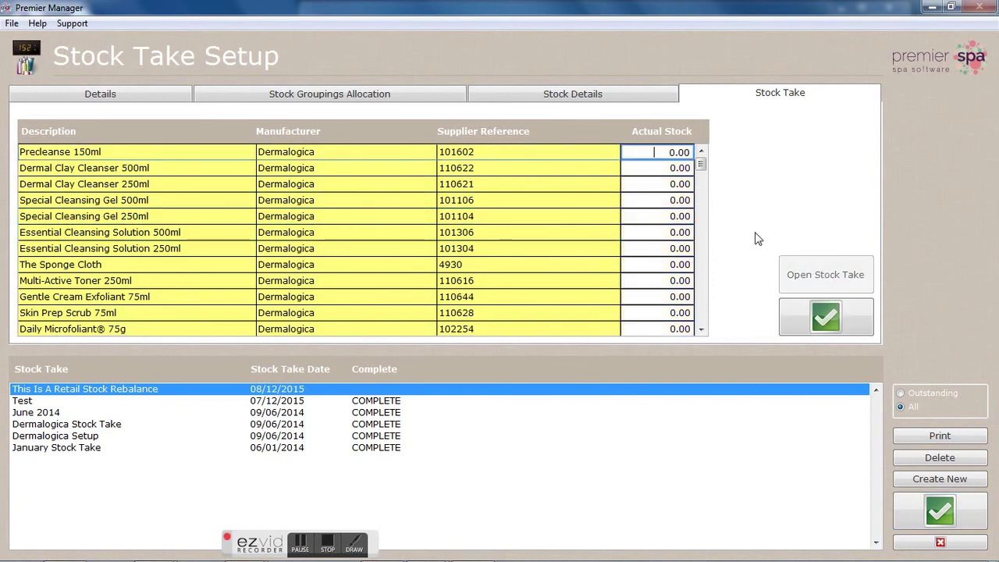
- Enter actual stock counts of 2, 3, 5, 6, 7, 8, 8 and 9 for the items from Precleanse 150ml through The Sponge Cloth
{"action": "type", "text": "2"}
{"action": "key", "text": "Return"}
{"action": "type", "text": "3"}
{"action": "key", "text": "Return"}
{"action": "type", "text": "5"}
{"action": "key", "text": "Return"}
{"action": "type", "text": "6"}
{"action": "key", "text": "Return"}
{"action": "type", "text": "7"}
{"action": "key", "text": "Return"}
{"action": "type", "text": "8"}
{"action": "key", "text": "Return"}
{"action": "type", "text": "8"}
{"action": "key", "text": "Return"}
{"action": "type", "text": "9"}
{"action": "key", "text": "Return"}
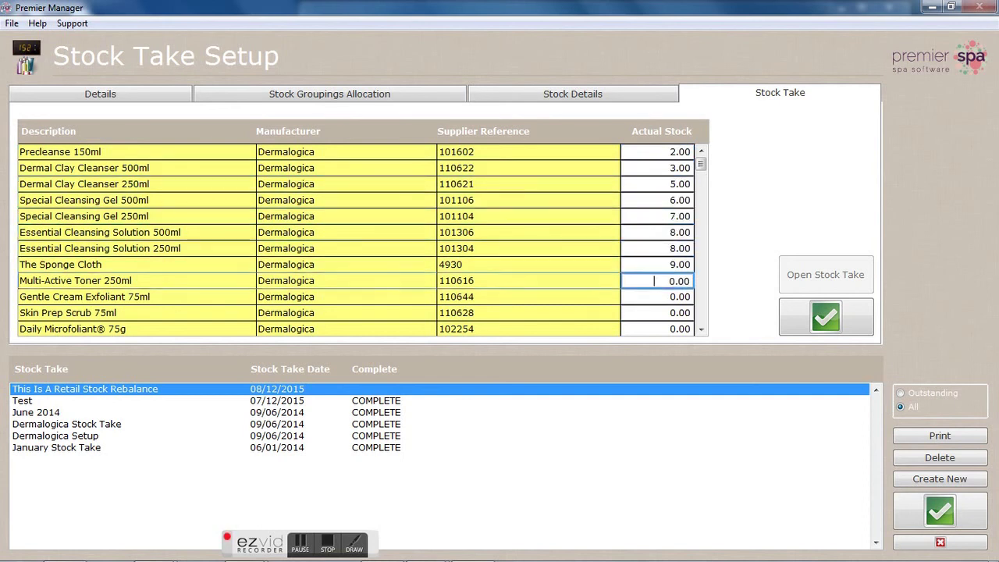
- Set the actual stock of Multi-Active Toner 250ml to 23 and Gentle Cream Exfoliant 75ml to 22, and submit the counts
{"action": "type", "text": "23"}
{"action": "key", "text": "Return"}
{"action": "type", "text": "2 "}
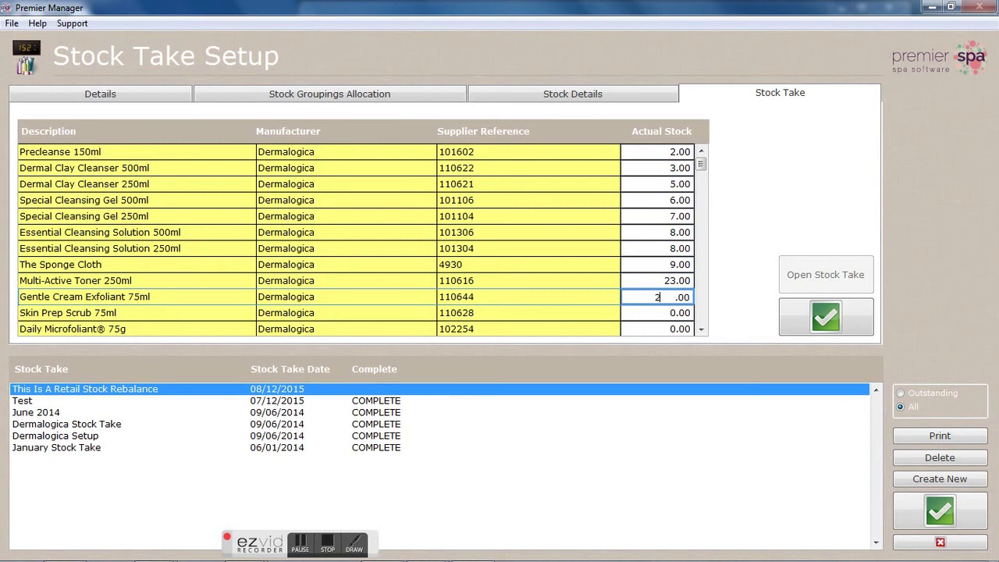
{"action": "type", "text": "2"}
{"action": "key", "text": "Return"}
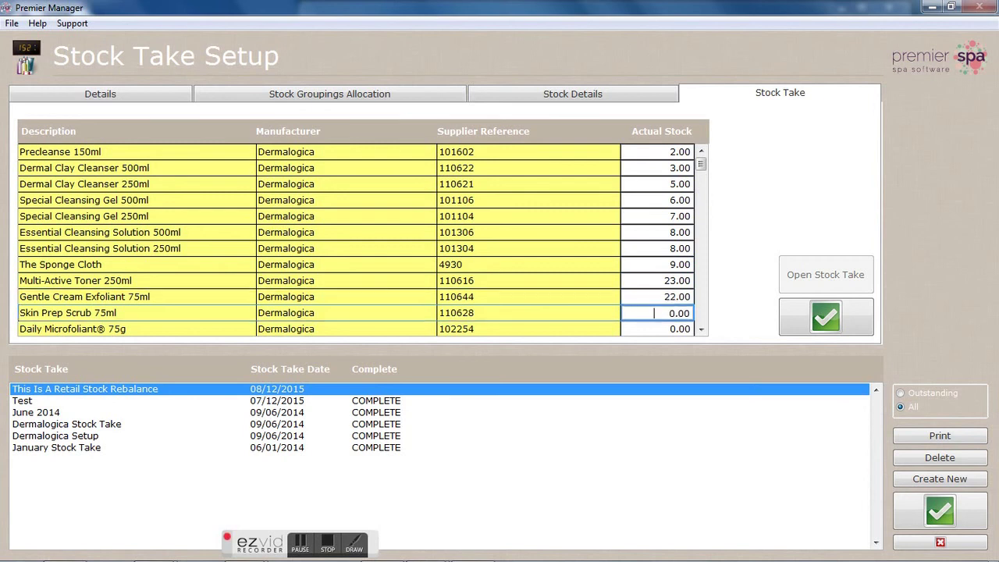
{"action": "mouse_move", "coordinate": [701, 164]}
{"action": "left_mouse_down"}
{"action": "mouse_move", "coordinate": [703, 203]}
{"action": "mouse_move", "coordinate": [703, 153]}
{"action": "left_mouse_up"}
{"action": "left_click", "coordinate": [816, 317]}
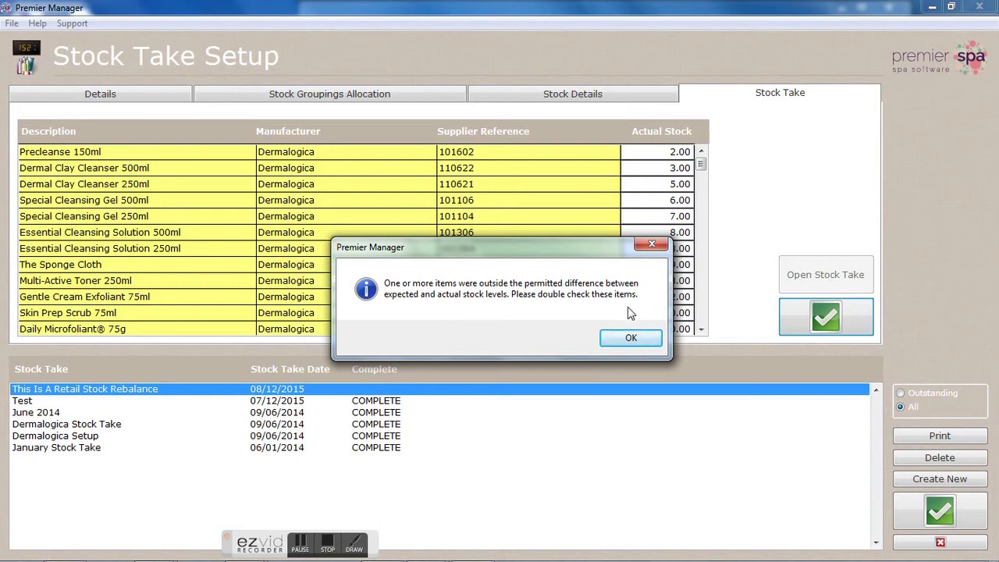
{"action": "left_click", "coordinate": [631, 341]}
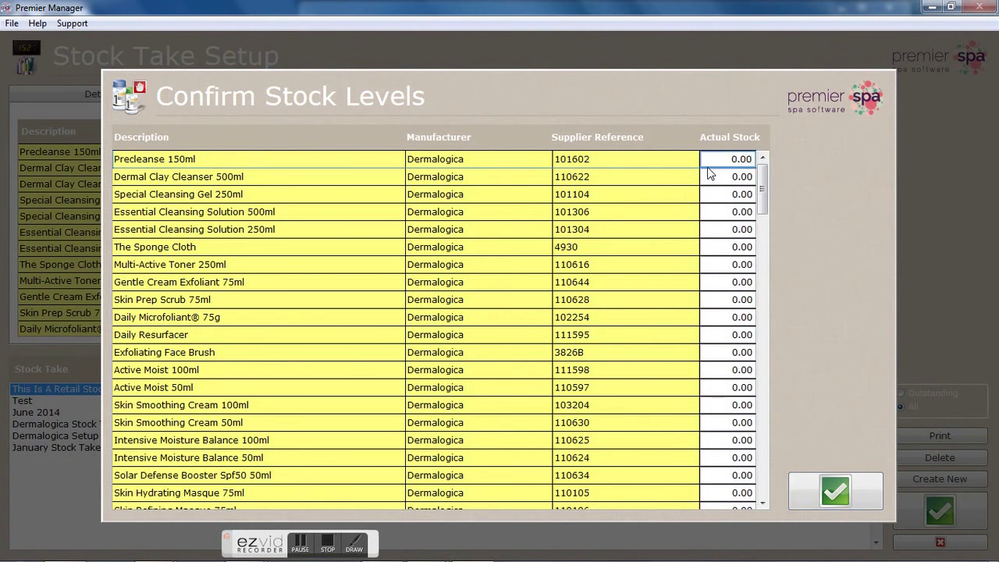
- Re-enter the first nine actual stock levels for confirmation as 2, 3, 4, 6, 7, 8, 22, 11 and 2
{"action": "key", "text": "Return"}
{"action": "type", "text": "3"}
{"action": "key", "text": "Return"}
{"action": "type", "text": "4"}
{"action": "key", "text": "Return"}
{"action": "type", "text": "6"}
{"action": "key", "text": "Return"}
{"action": "type", "text": "7"}
{"action": "key", "text": "Return"}
{"action": "type", "text": "8"}
{"action": "key", "text": "Return"}
{"action": "type", "text": "22"}
{"action": "key", "text": "Return"}
{"action": "type", "text": "11"}
{"action": "key", "text": "Return"}
{"action": "type", "text": "2"}
{"action": "key", "text": "Return"}
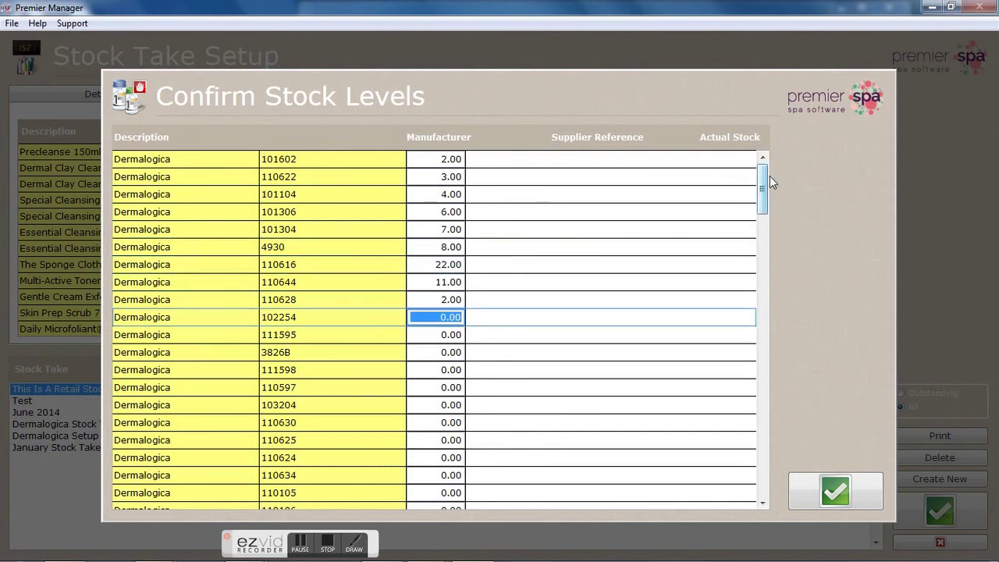
- Submit the confirmed stock levels, accepting the current values, and close the stock take as complete
{"action": "left_click_drag", "start_coordinate": [765, 229], "coordinate": [779, 366]}
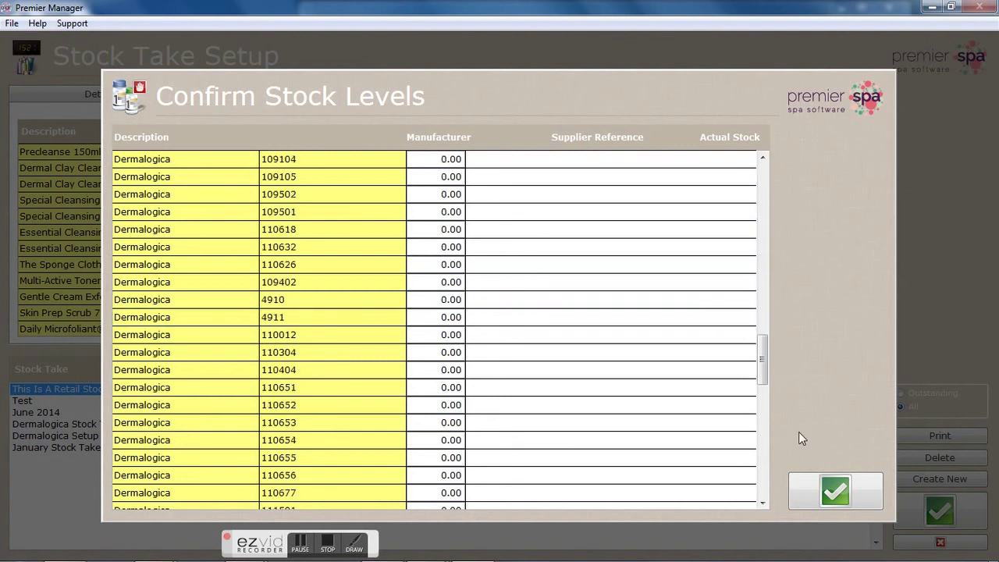
{"action": "left_click", "coordinate": [842, 494]}
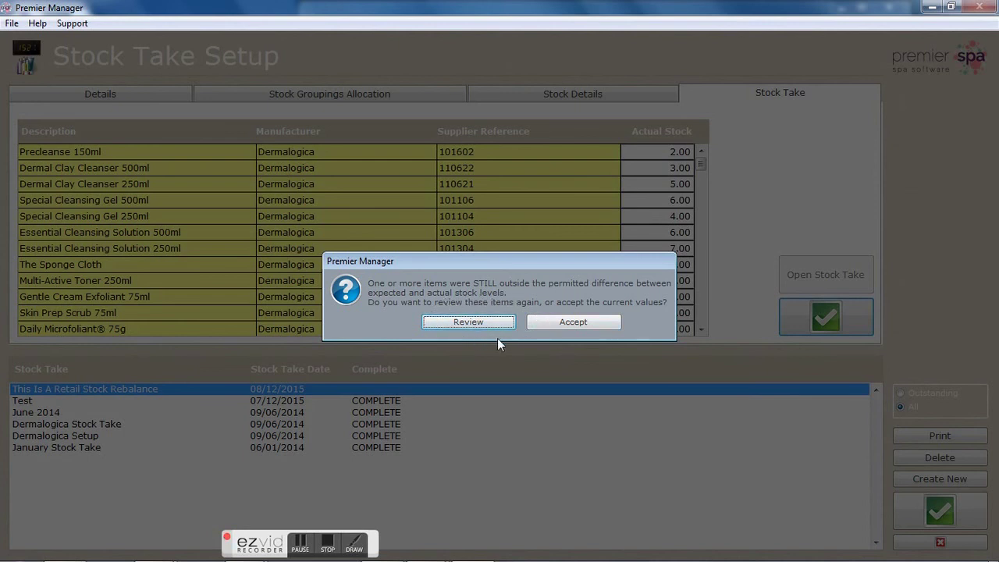
{"action": "left_click", "coordinate": [565, 322]}
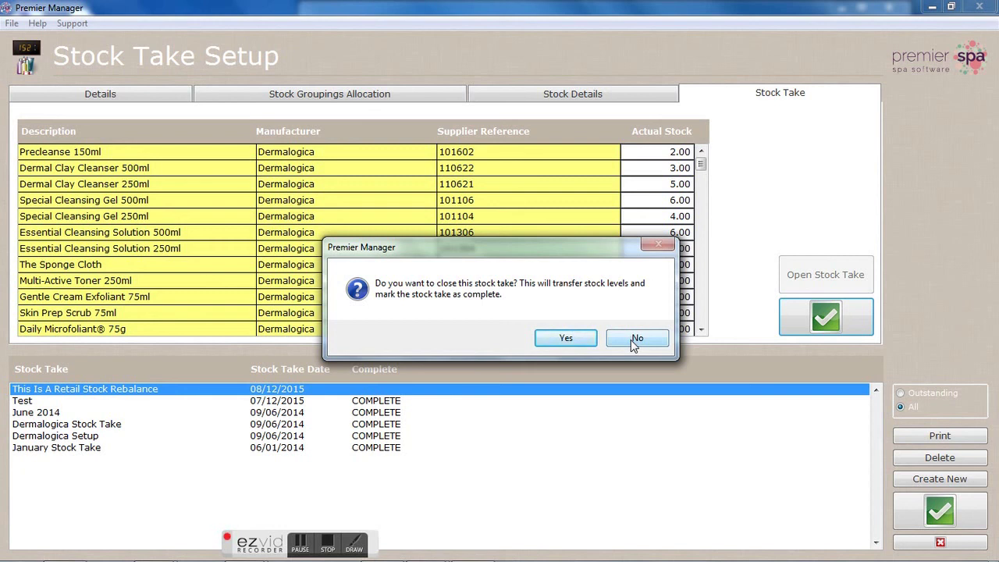
{"action": "left_click", "coordinate": [566, 338]}
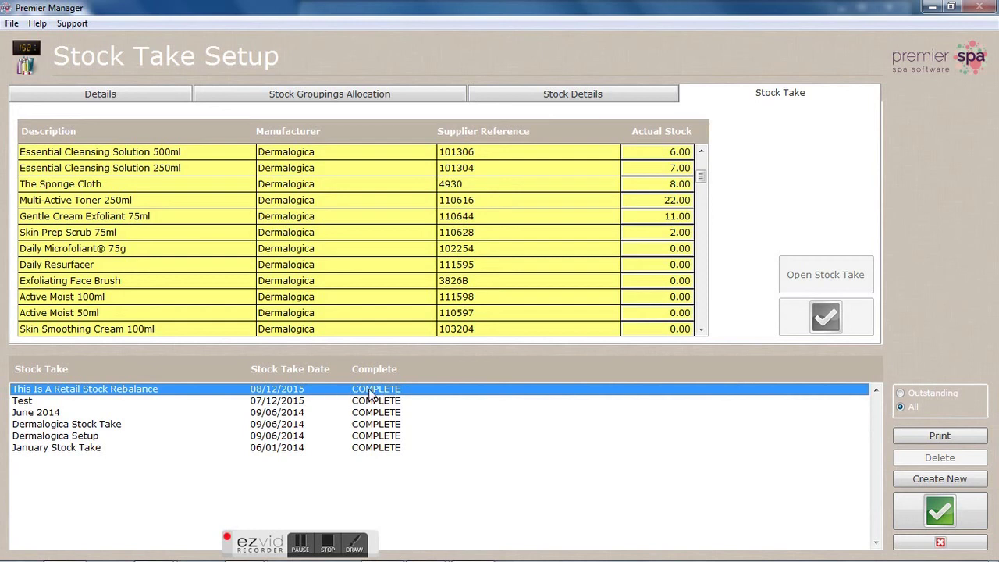
- Preview the Stock Take Adjustments report, examine the totals on its last page, and close it
{"action": "left_click", "coordinate": [940, 436]}
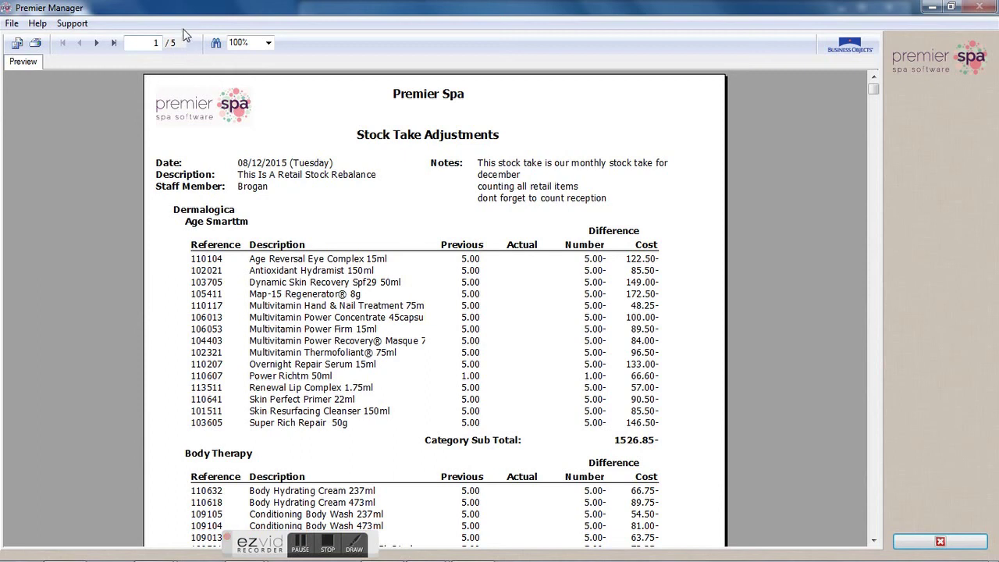
{"action": "left_click", "coordinate": [114, 43]}
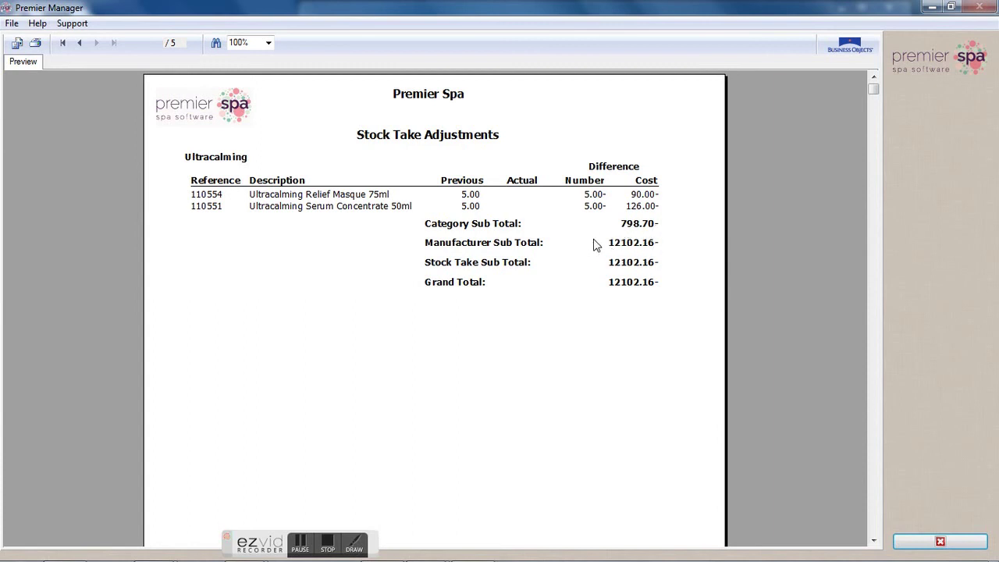
{"action": "left_click", "coordinate": [915, 544]}
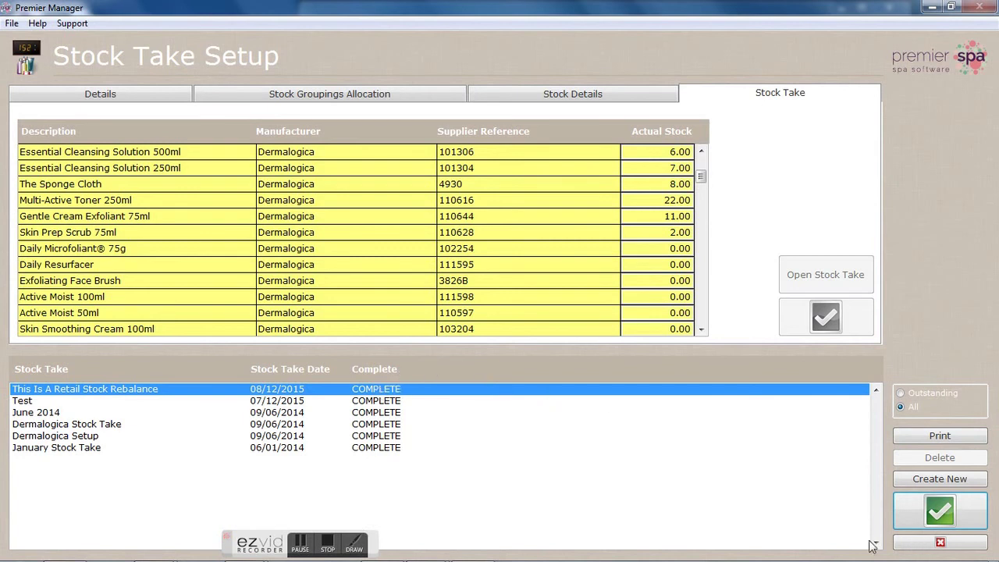
- Reopen the stock take setup from the stock menu and create a new stock take described as Test
{"action": "left_click", "coordinate": [901, 546]}
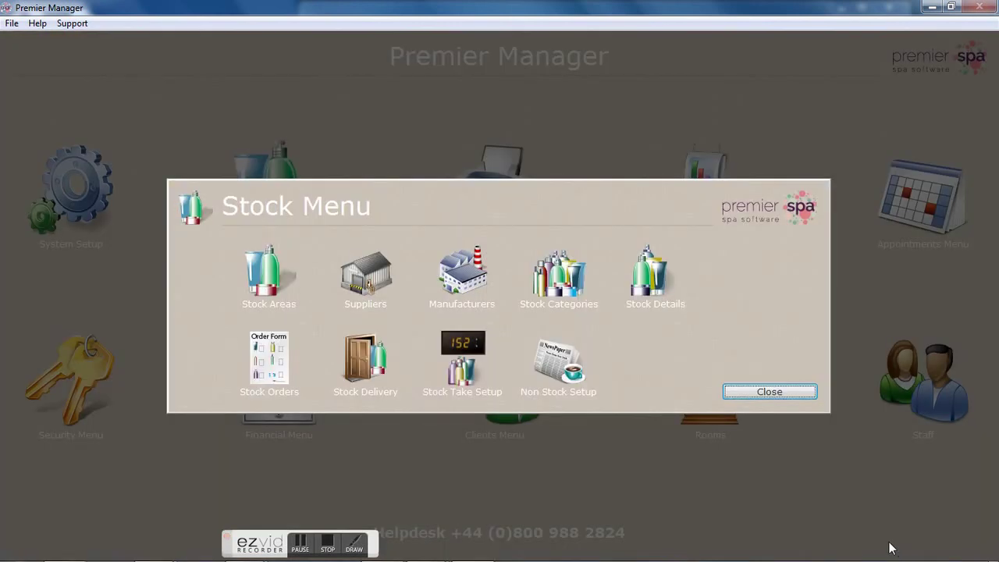
{"action": "left_click", "coordinate": [463, 368]}
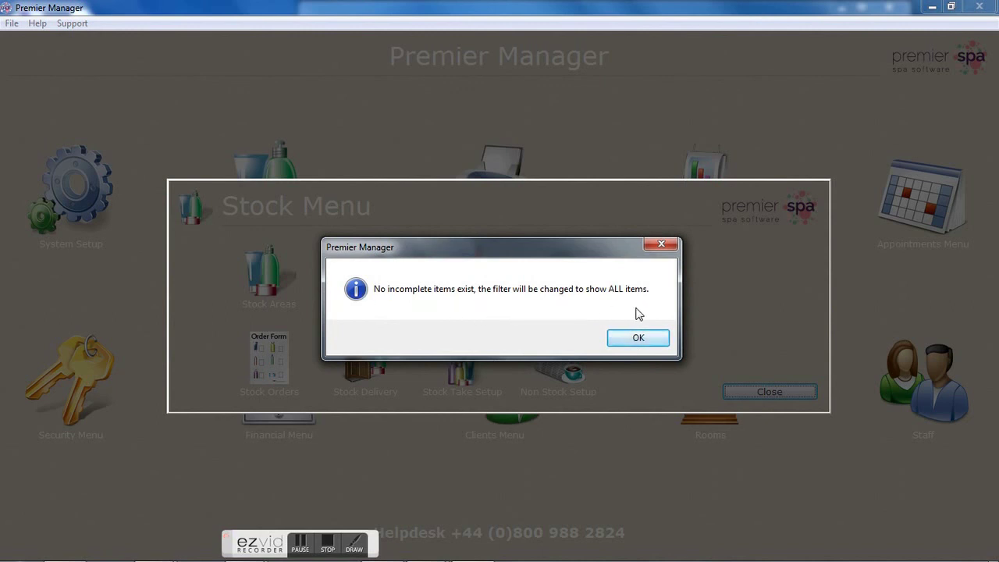
{"action": "left_click", "coordinate": [635, 338]}
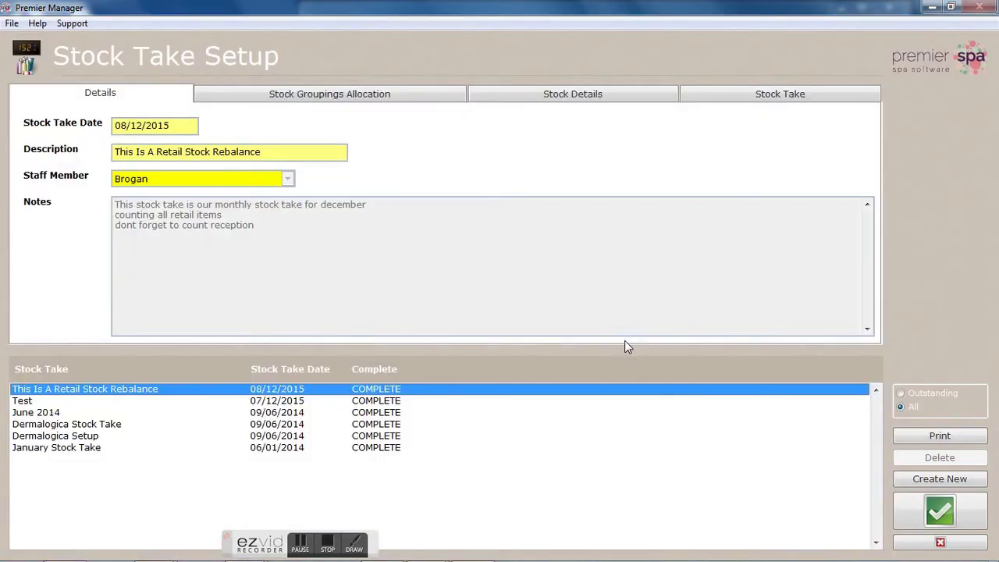
{"action": "left_click", "coordinate": [912, 480]}
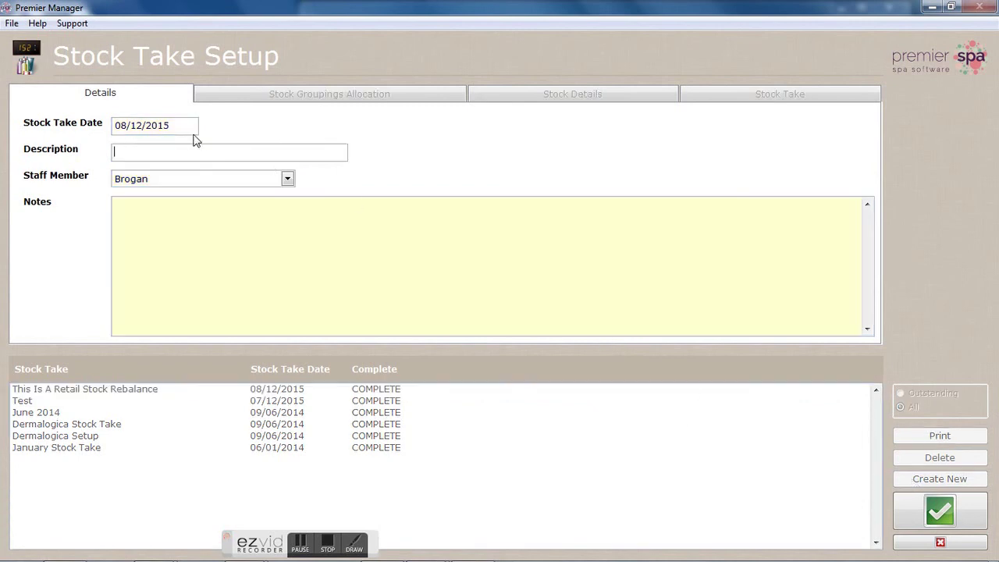
{"action": "type", "text": "tests"}
{"action": "left_click", "coordinate": [943, 516]}
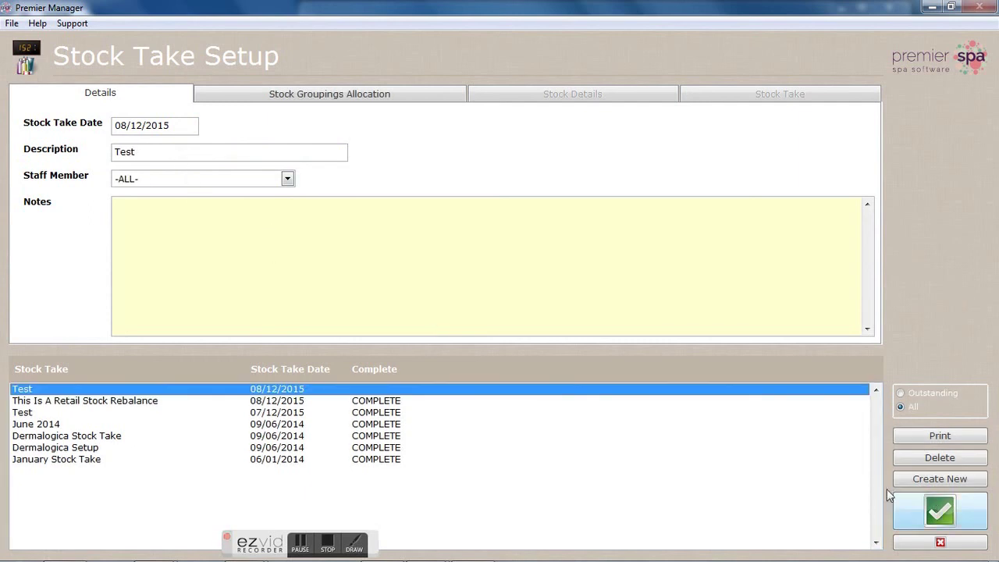
- Allocate all manufacturers and categories to the Test stock take, and restrict its stock type to Professional
{"action": "left_click", "coordinate": [189, 180]}
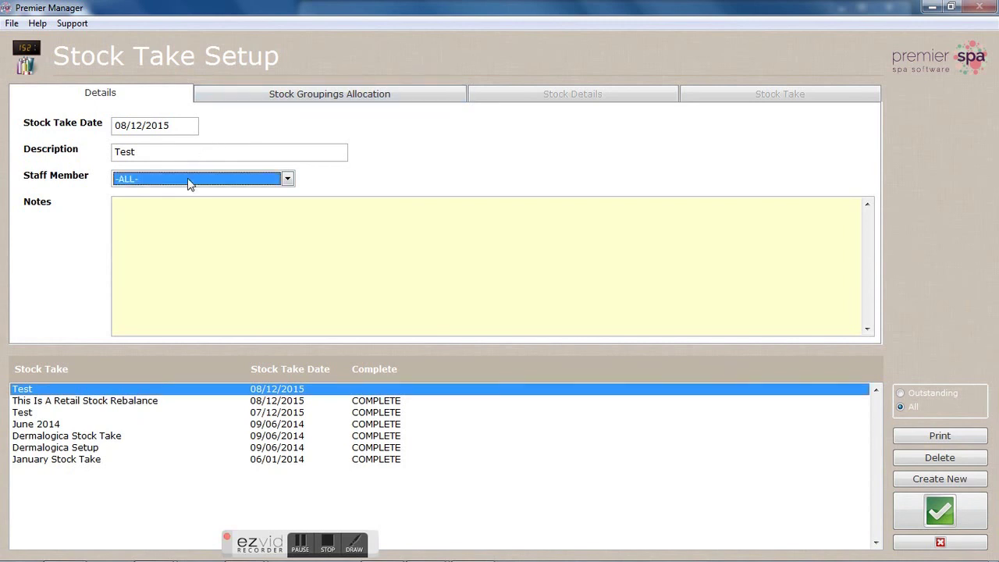
{"action": "left_click", "coordinate": [183, 183]}
{"action": "left_click", "coordinate": [231, 92]}
{"action": "left_click", "coordinate": [325, 137]}
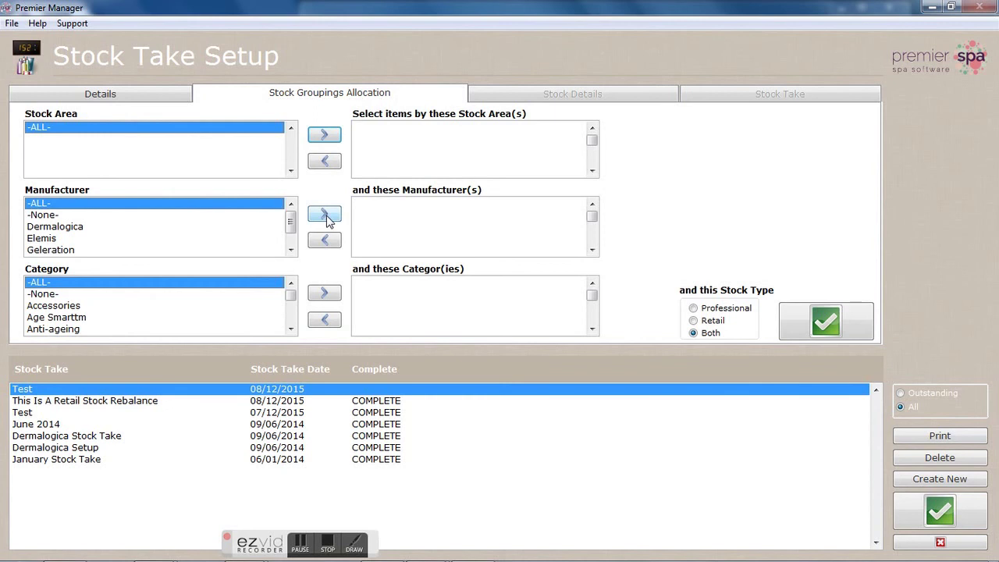
{"action": "left_click", "coordinate": [324, 214]}
{"action": "left_click", "coordinate": [325, 293]}
{"action": "left_click", "coordinate": [693, 308]}
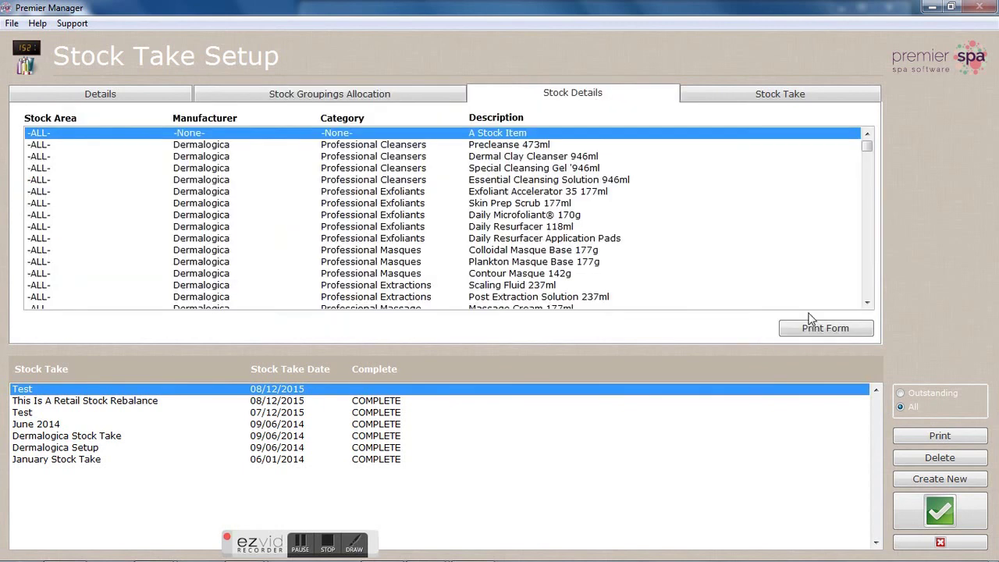
- View the count list of the outstanding Test stock take dated 08/12/2015, and delete that stock take
{"action": "left_click", "coordinate": [700, 97]}
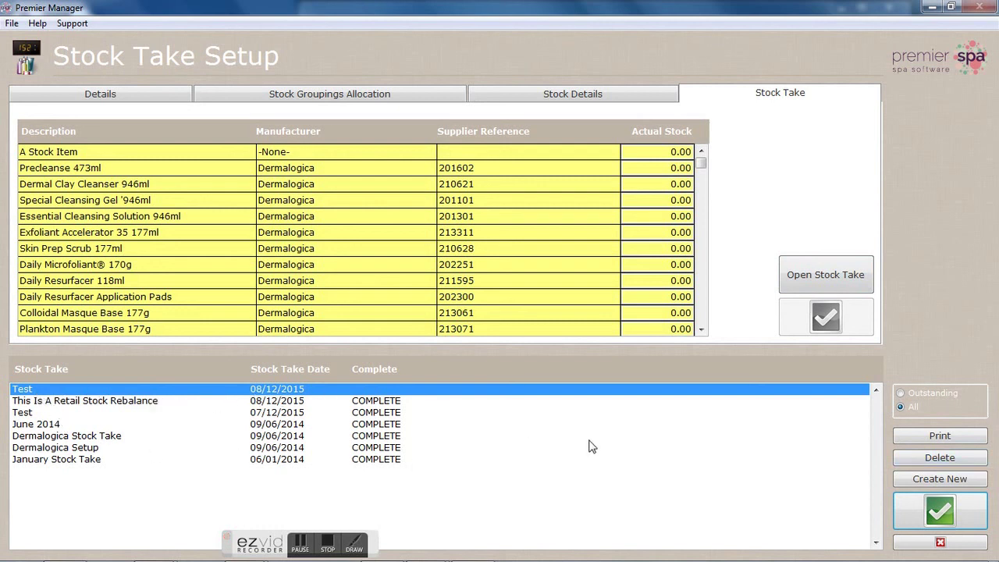
{"action": "left_click", "coordinate": [921, 459]}
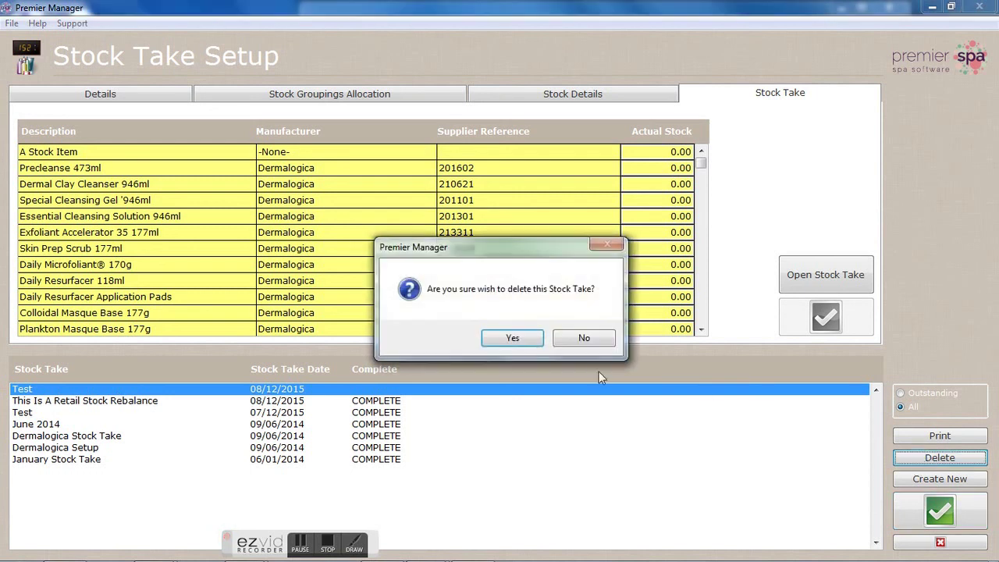
{"action": "left_click", "coordinate": [491, 341]}
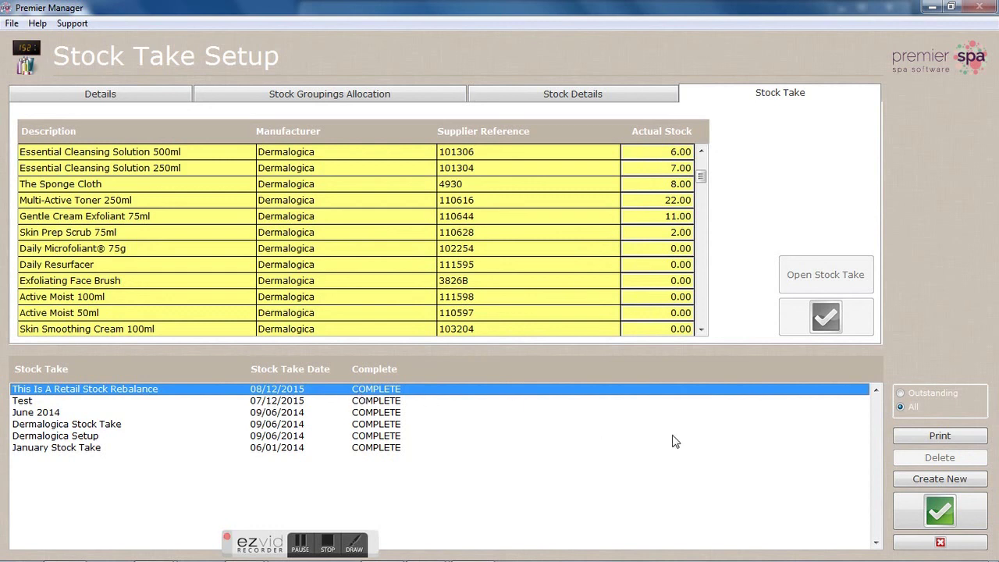
- Close the stock take setup and stock menu, and open the full list of reports
{"action": "left_click", "coordinate": [903, 546]}
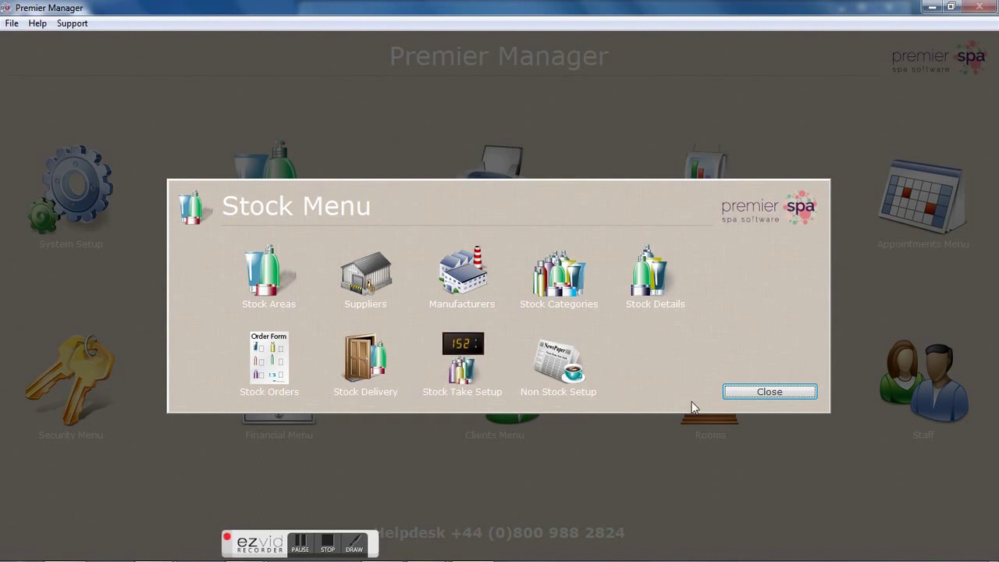
{"action": "left_click", "coordinate": [744, 392]}
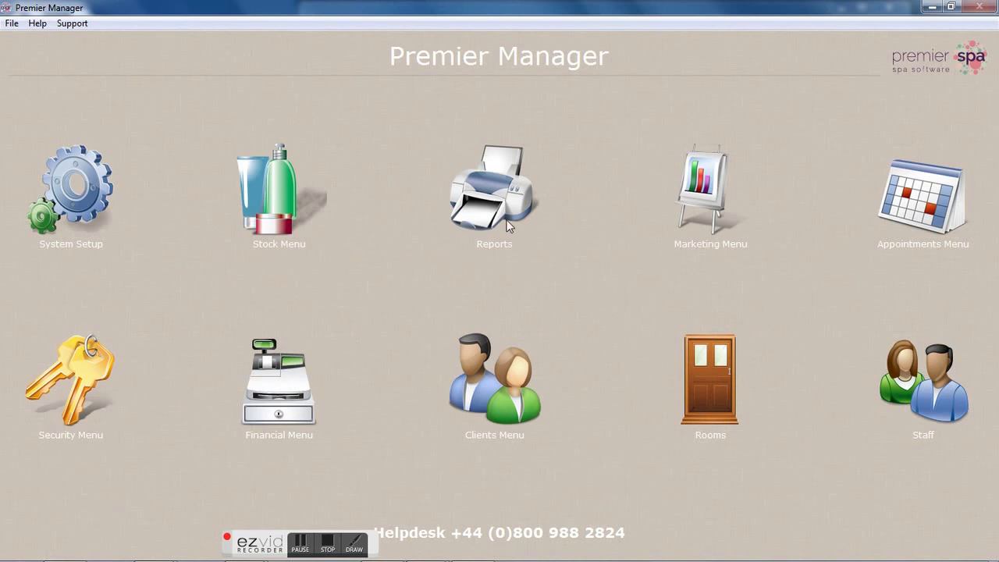
{"action": "left_click", "coordinate": [502, 195]}
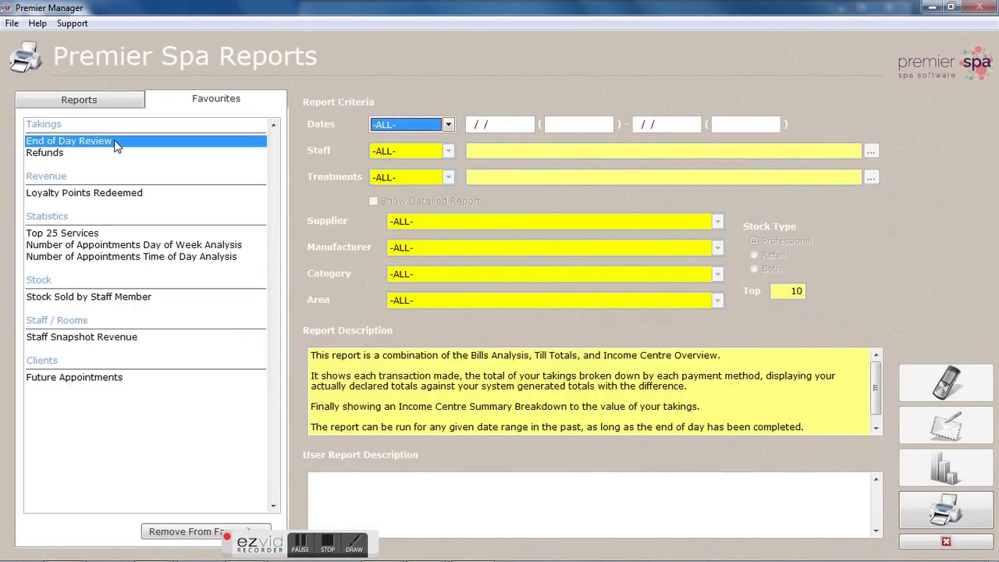
{"action": "left_click", "coordinate": [105, 104]}
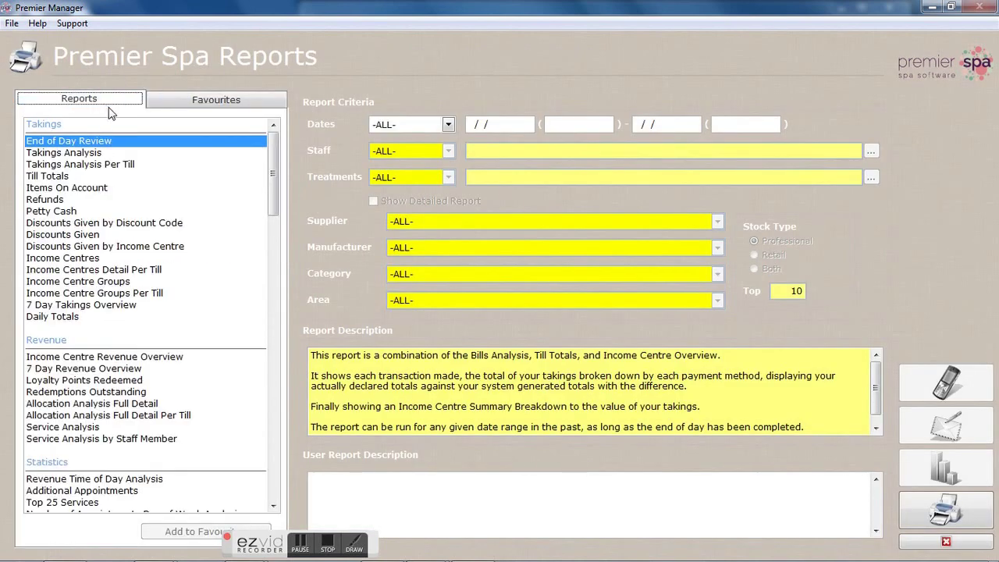
- Review the descriptions and criteria of the Stock Take Adjustments and Stock Valuation reports, and close the reports
{"action": "left_click_drag", "start_coordinate": [273, 192], "coordinate": [267, 335]}
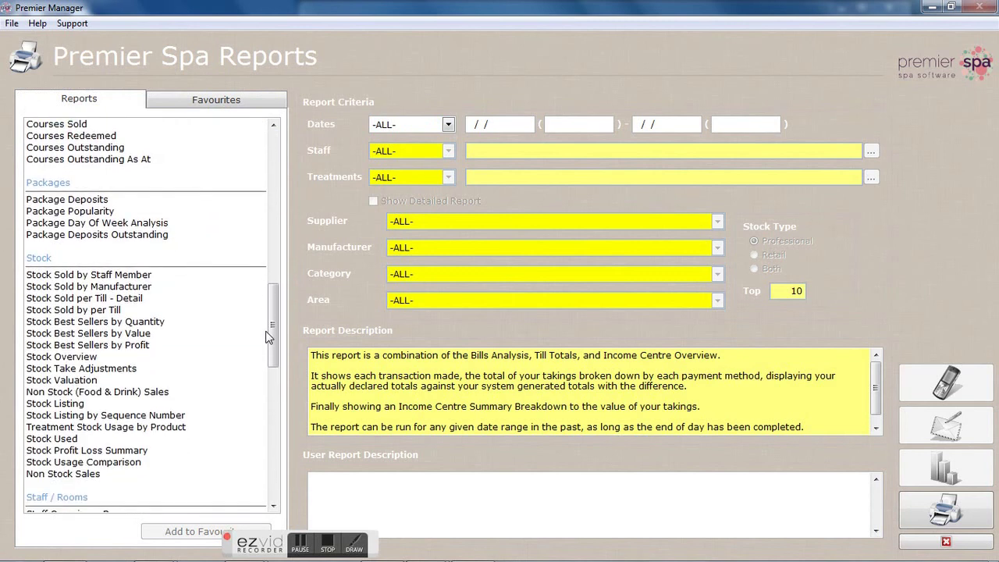
{"action": "left_click", "coordinate": [160, 334]}
{"action": "left_click", "coordinate": [113, 372]}
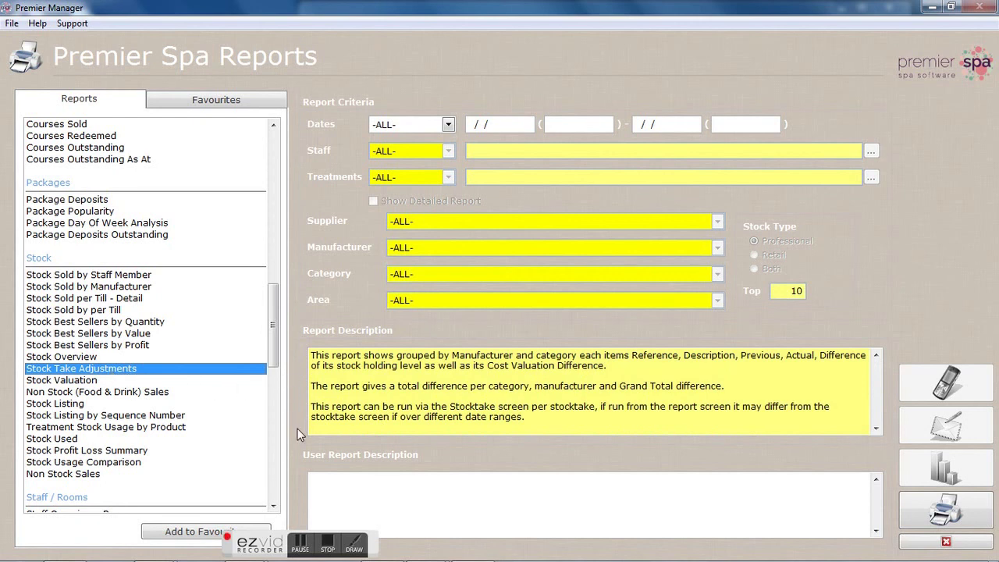
{"action": "left_click", "coordinate": [114, 380]}
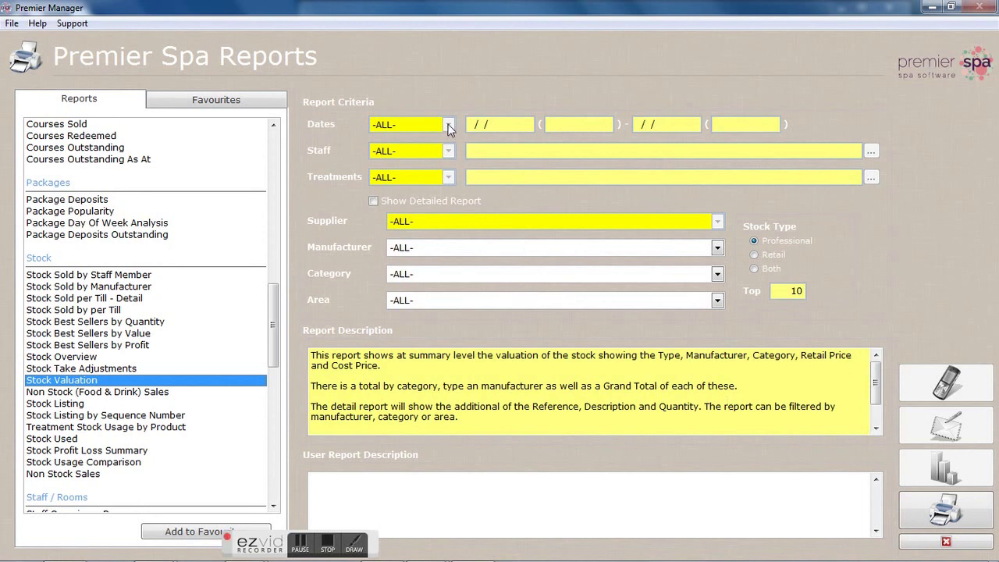
{"action": "left_click", "coordinate": [132, 370]}
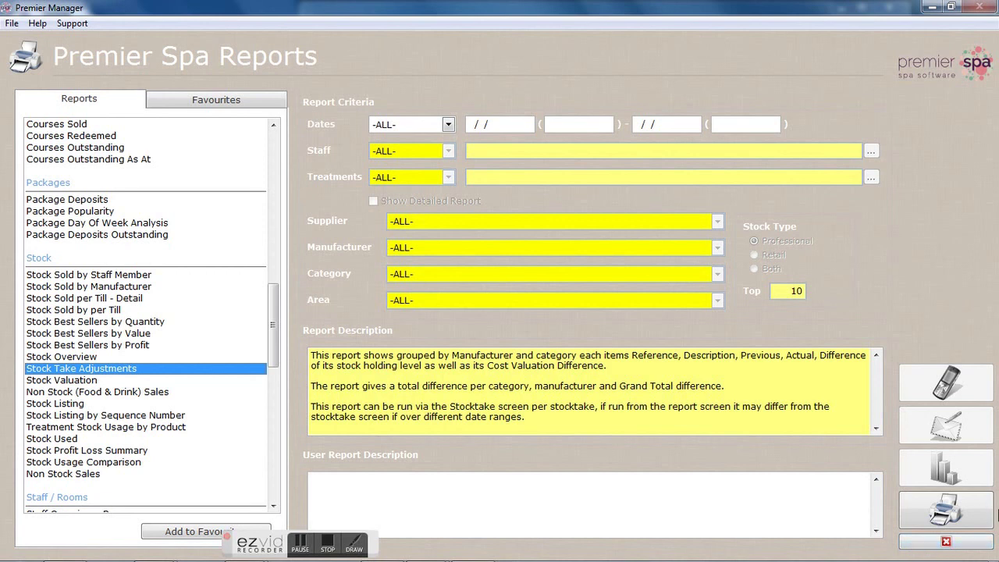
{"action": "left_click", "coordinate": [910, 549]}
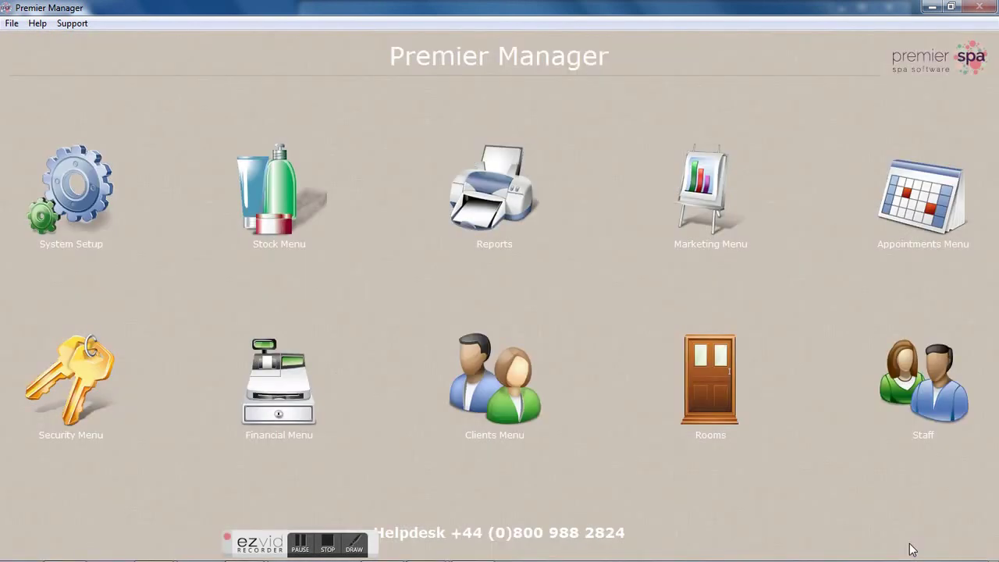
- Open the non-stock setup and review the details of Loyalty Redeemed, Package Lunch, Petty Cash, Scarfs and £10 Loyalty
{"action": "left_click", "coordinate": [276, 204]}
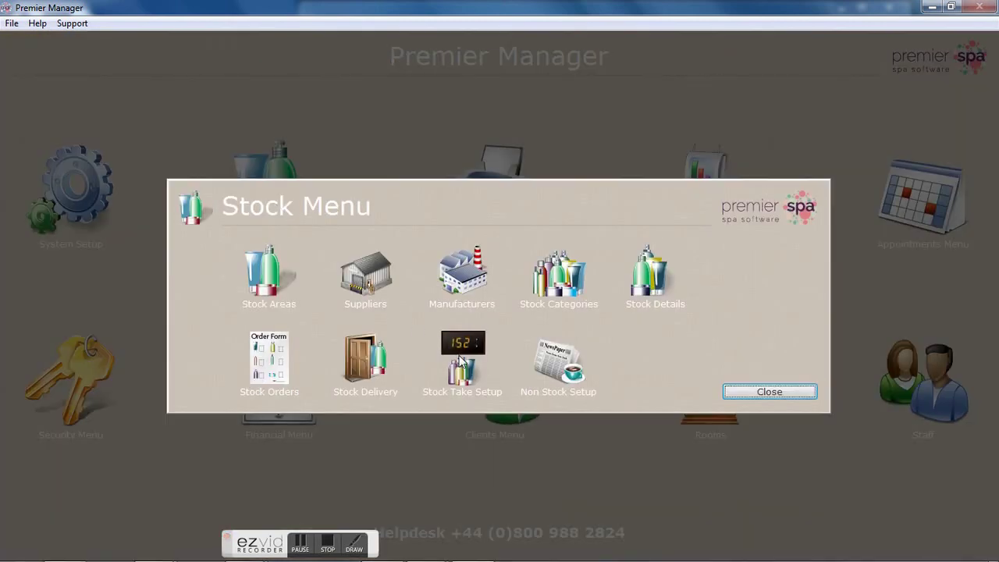
{"action": "left_click", "coordinate": [559, 373]}
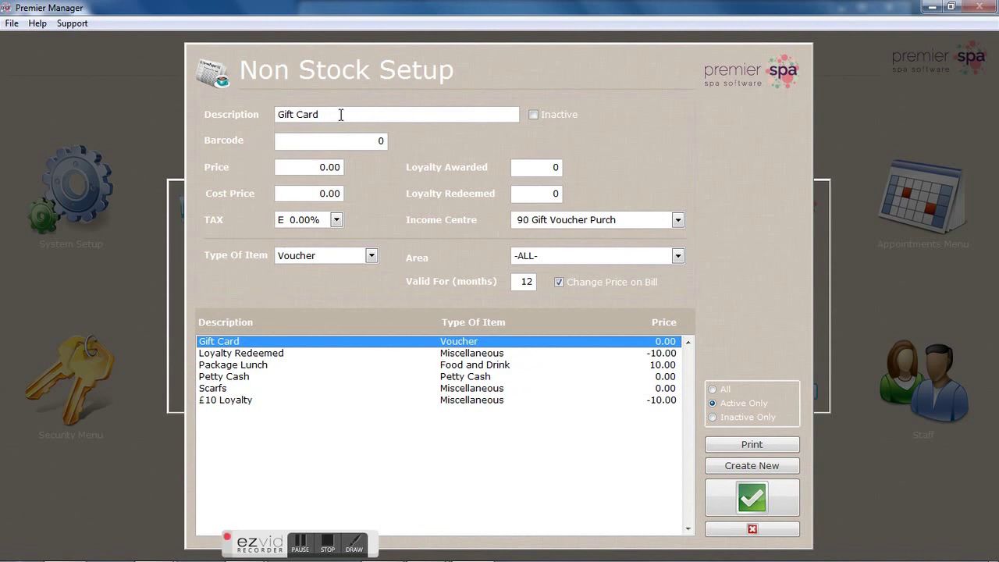
{"action": "left_click", "coordinate": [264, 356]}
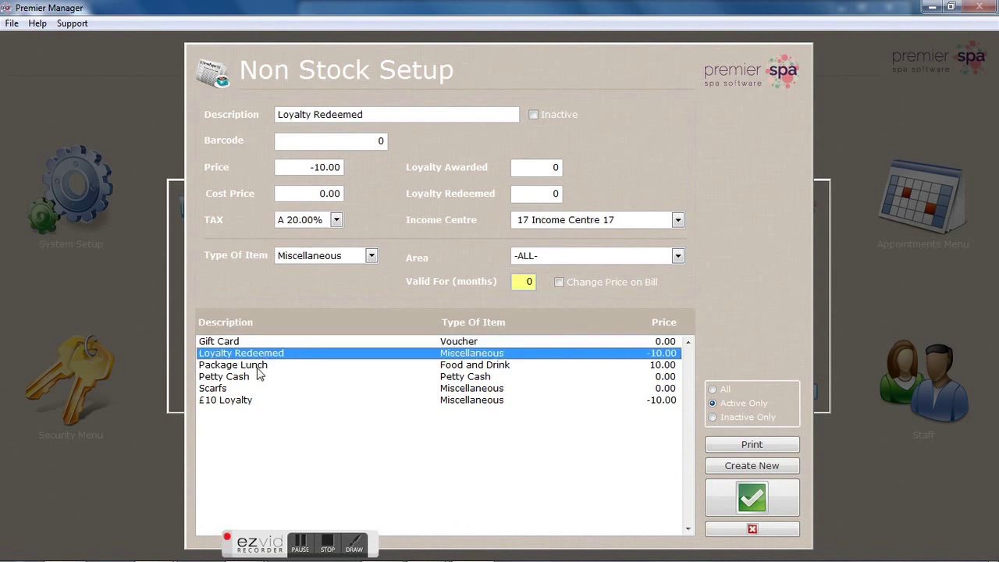
{"action": "left_click", "coordinate": [260, 367]}
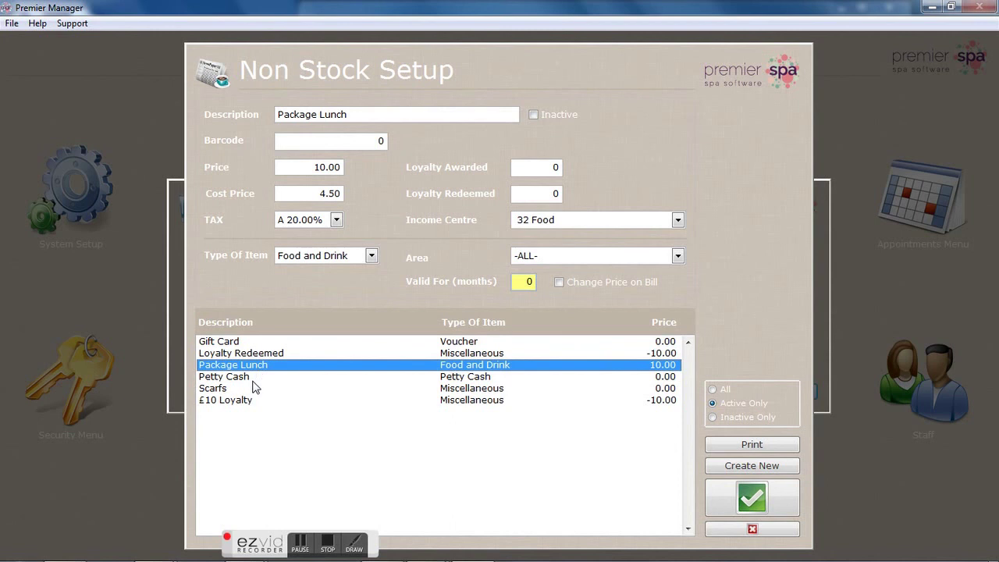
{"action": "left_click", "coordinate": [255, 383]}
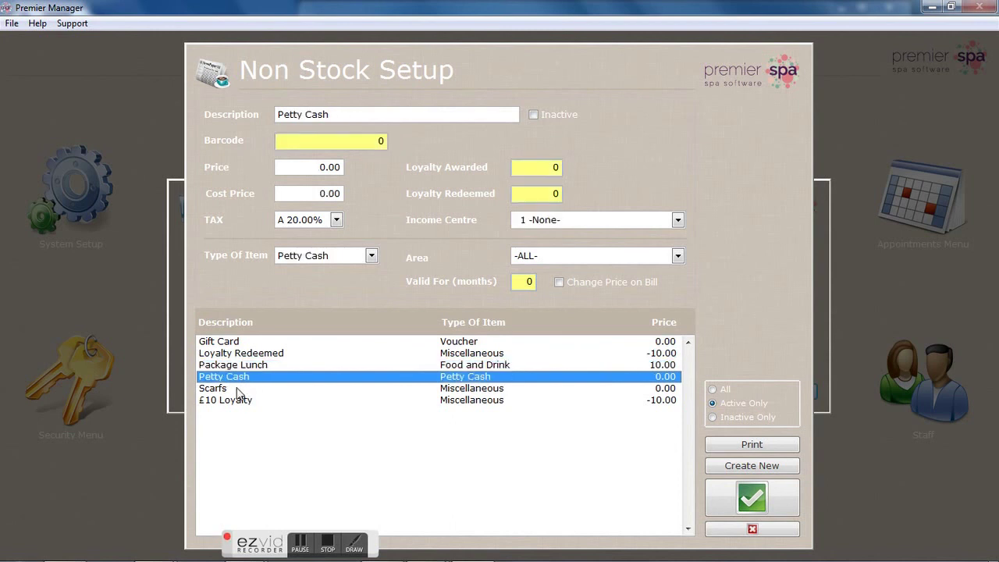
{"action": "left_click", "coordinate": [239, 391]}
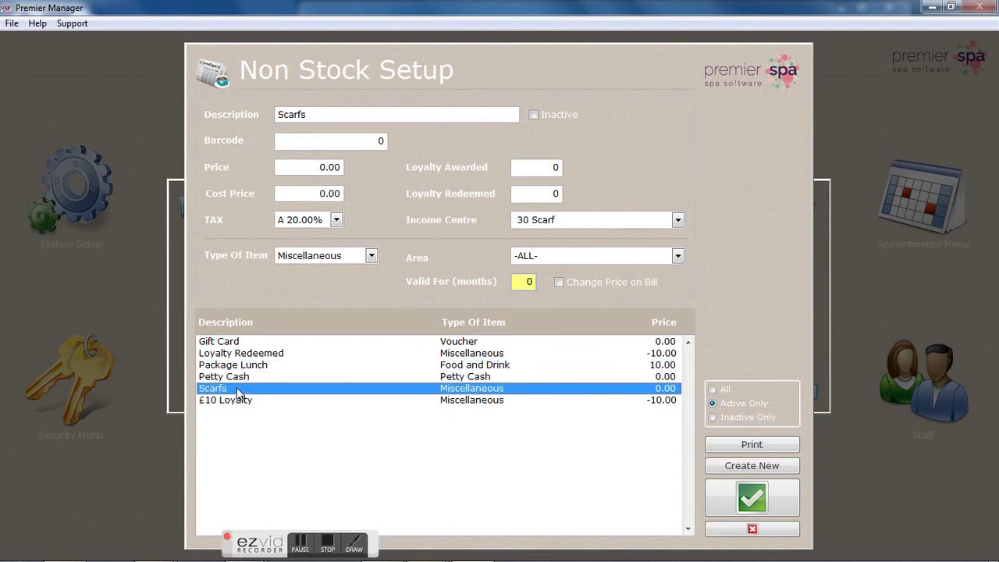
{"action": "left_click", "coordinate": [239, 402]}
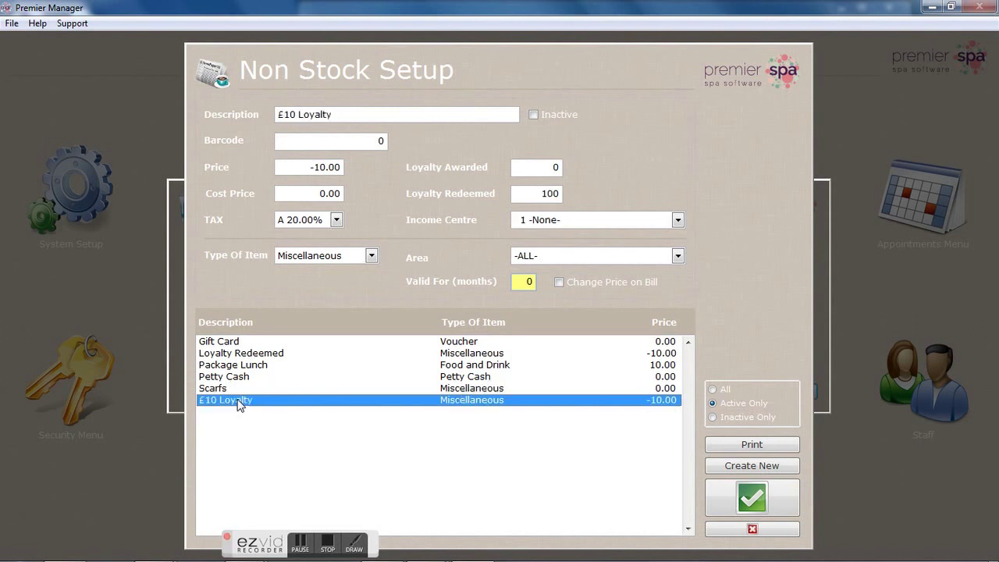
- Mark the Package Lunch non-stock item as inactive and save it
{"action": "left_click", "coordinate": [264, 367]}
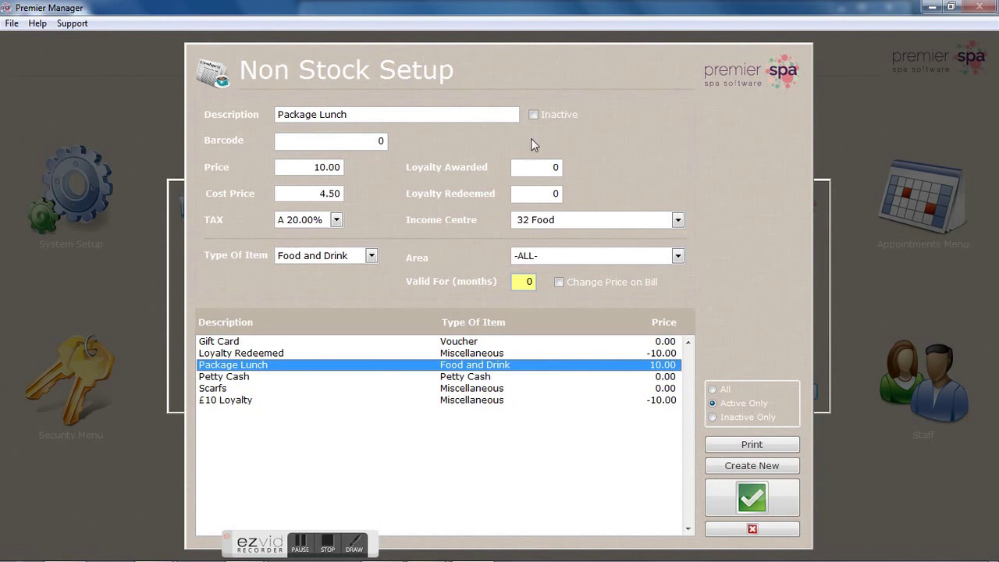
{"action": "left_click", "coordinate": [537, 115]}
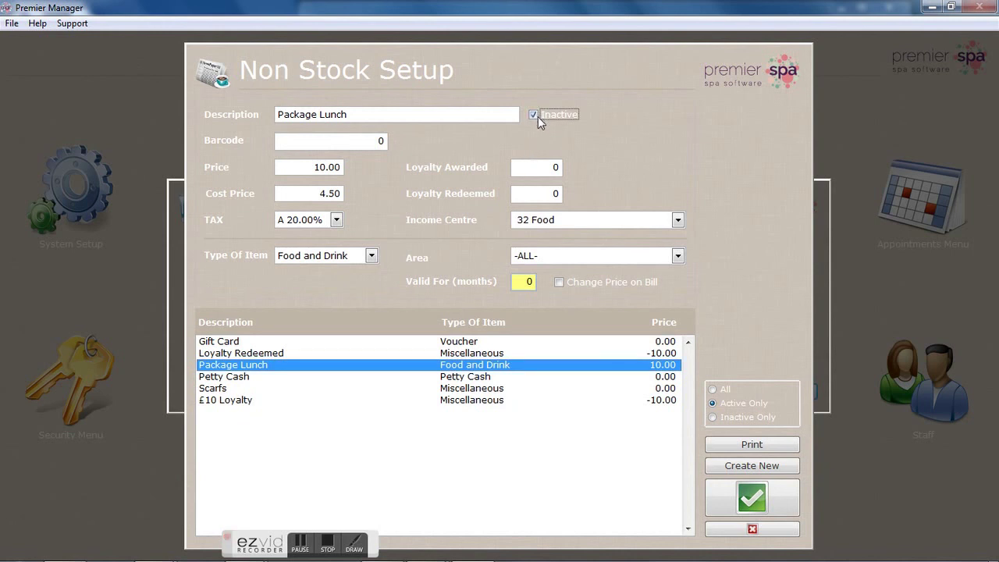
{"action": "left_click", "coordinate": [733, 498]}
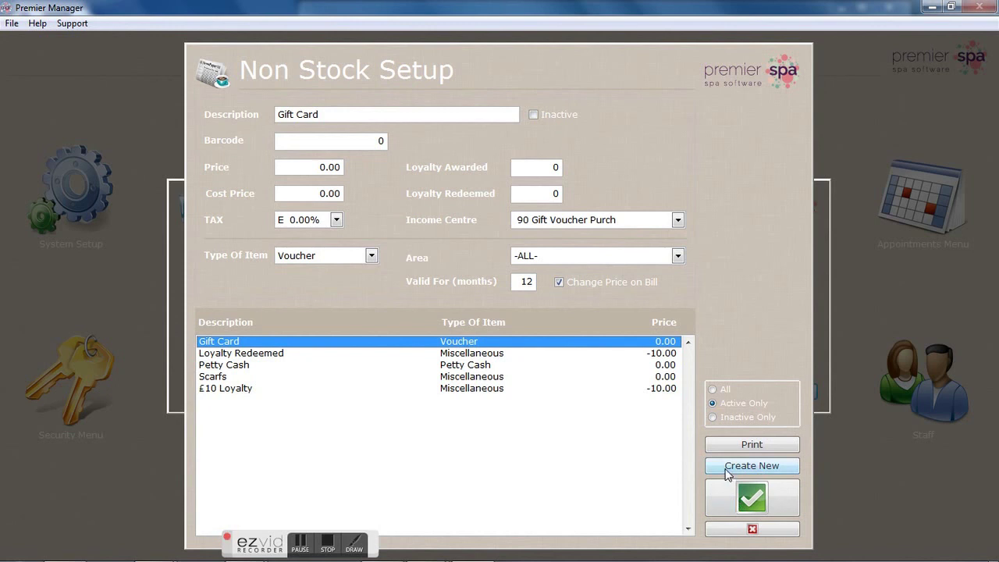
- Create a new non-stock item described as Retail Item
{"action": "left_click", "coordinate": [728, 474]}
{"action": "type", "text": "retail "}
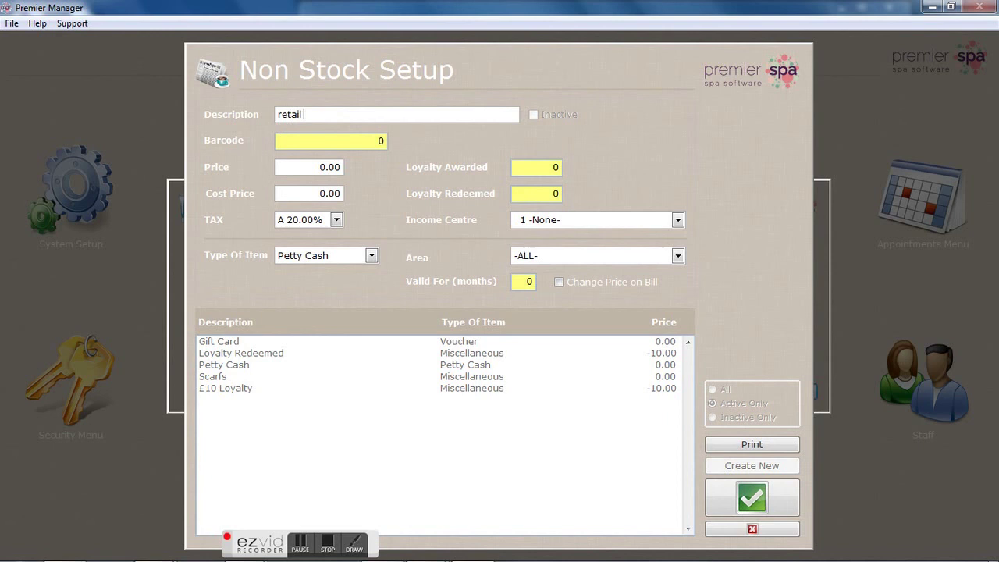
{"action": "type", "text": "item"}
- Try a price of 25 and a cost price of 8 for the Retail Item, and reset both to 0
{"action": "left_click", "coordinate": [300, 167]}
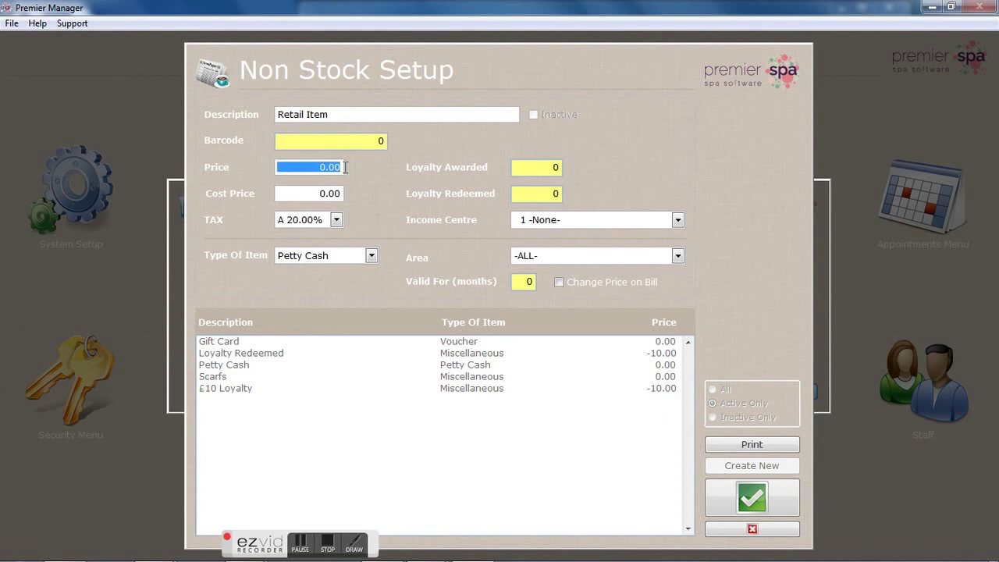
{"action": "type", "text": "25 ."}
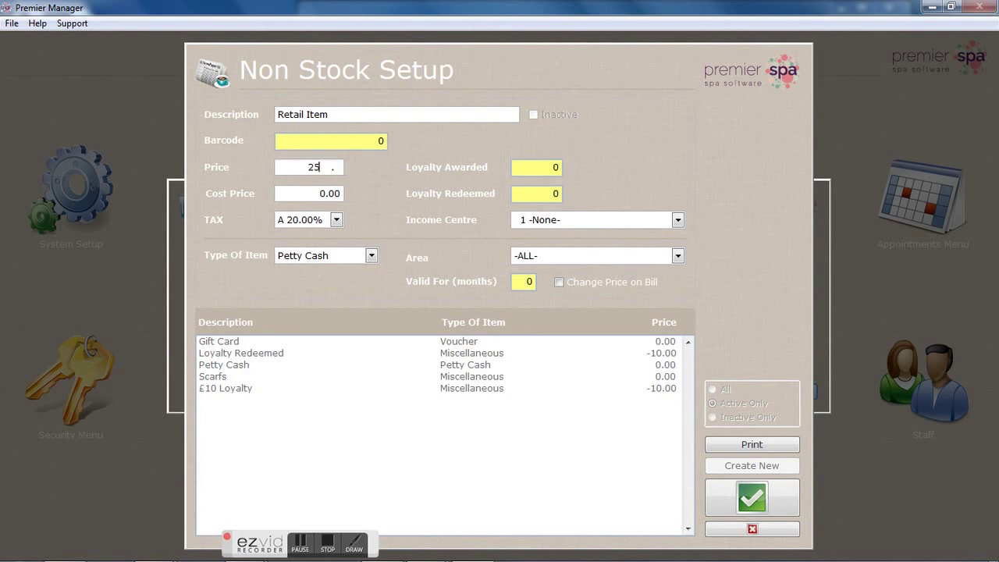
{"action": "left_click", "coordinate": [316, 193]}
{"action": "type", "text": "8 ."}
{"action": "left_click", "coordinate": [306, 168]}
{"action": "left_click_drag", "start_coordinate": [307, 169], "coordinate": [355, 168]}
{"action": "type", "text": "0"}
{"action": "left_click", "coordinate": [312, 194]}
{"action": "left_click_drag", "start_coordinate": [312, 194], "coordinate": [346, 194]}
{"action": "type", "text": "0"}
- Set the Retail Item's type to Miscellaneous
{"action": "left_click", "coordinate": [370, 255]}
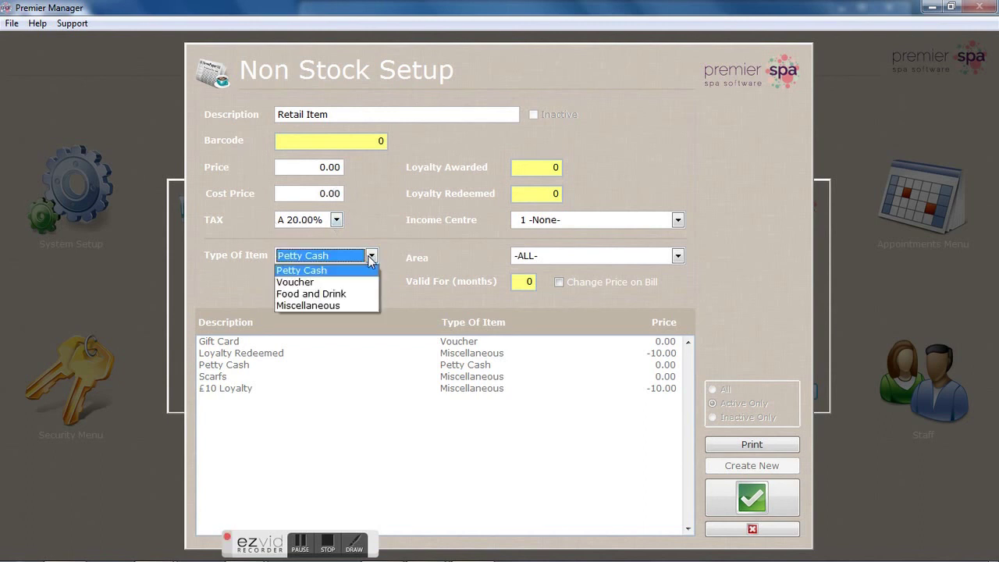
{"action": "left_click", "coordinate": [356, 305]}
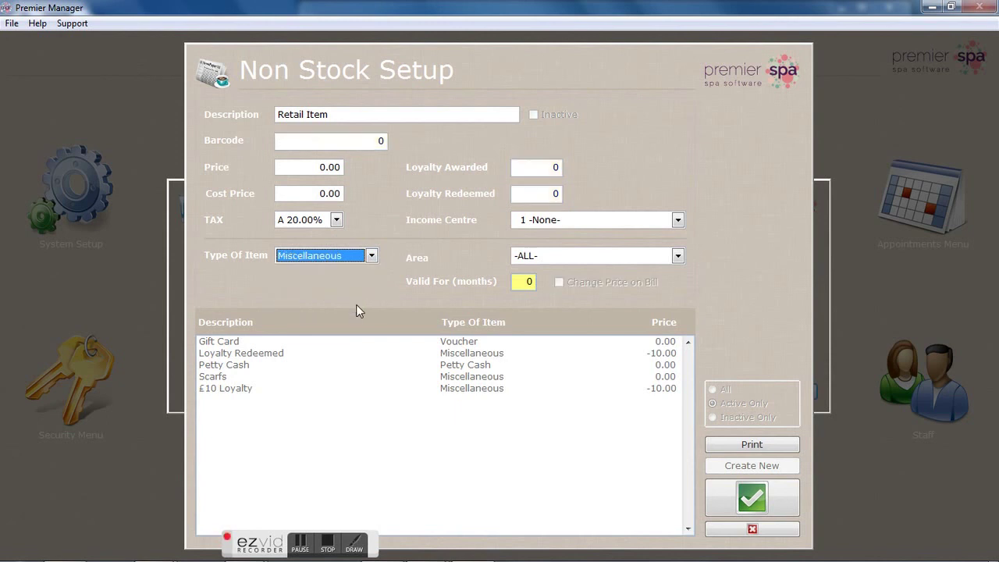
- Try 1 loyalty point awarded and 10 redeemed for the Retail Item, and reset both to 0
{"action": "left_click", "coordinate": [528, 165]}
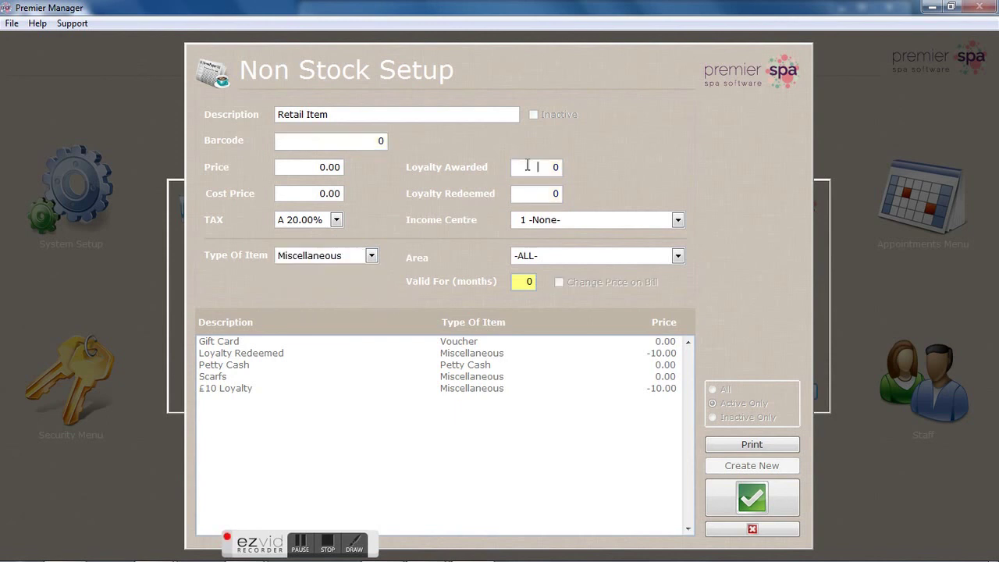
{"action": "type", "text": "1"}
{"action": "left_click", "coordinate": [528, 194]}
{"action": "type", "text": "10"}
{"action": "left_click_drag", "start_coordinate": [534, 166], "coordinate": [562, 193]}
{"action": "type", "text": "00"}
- Assign the Retail Item to income centre 31 Misceallneous, keep its area as -ALL-, and save it
{"action": "left_click", "coordinate": [677, 220]}
{"action": "left_click_drag", "start_coordinate": [675, 242], "coordinate": [681, 263]}
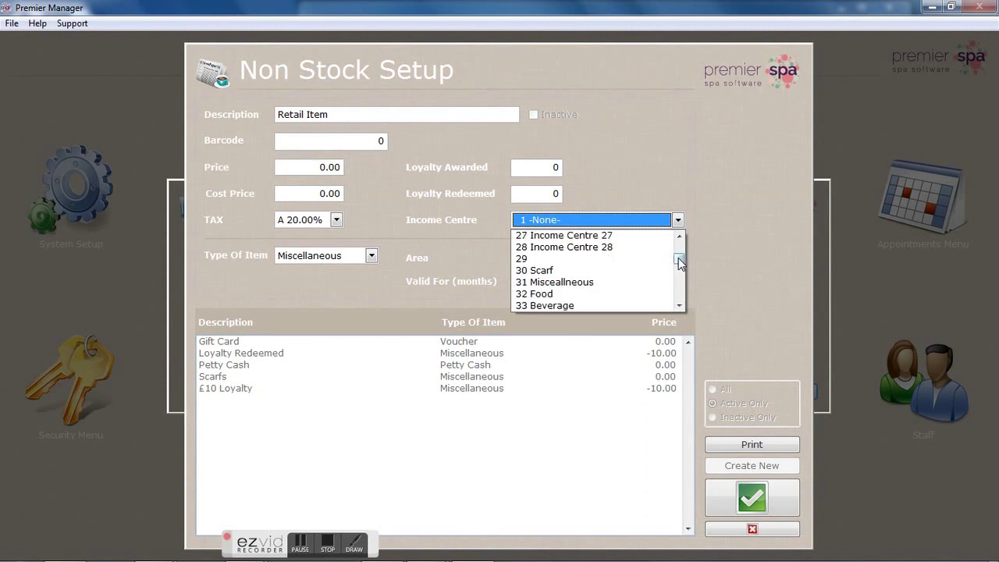
{"action": "left_click", "coordinate": [593, 282]}
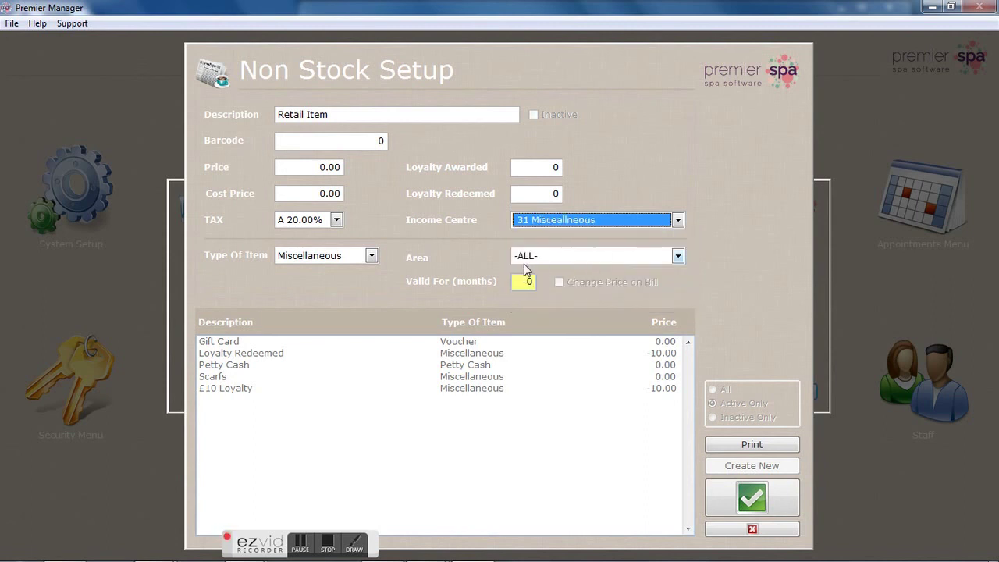
{"action": "left_click", "coordinate": [678, 257]}
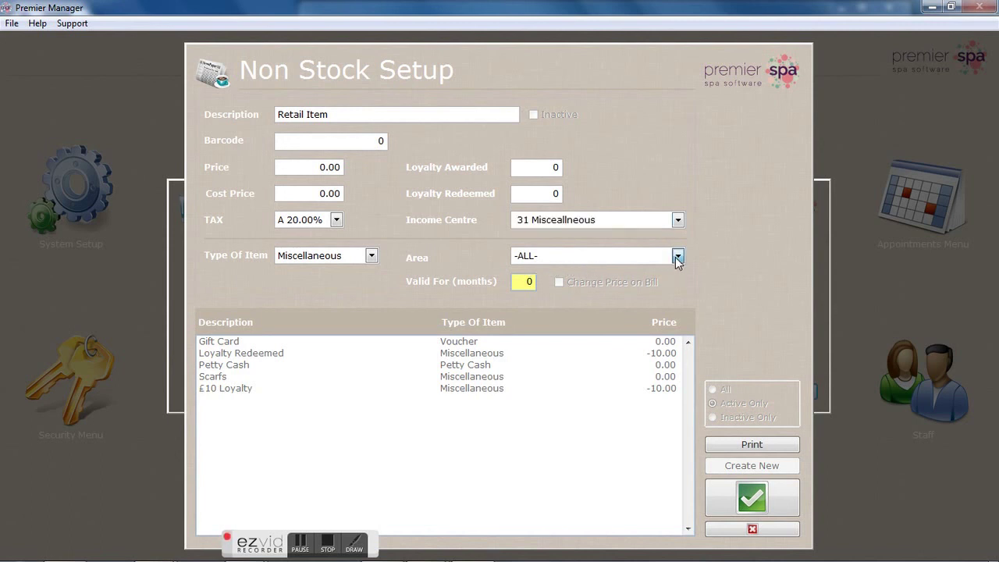
{"action": "left_click", "coordinate": [677, 260]}
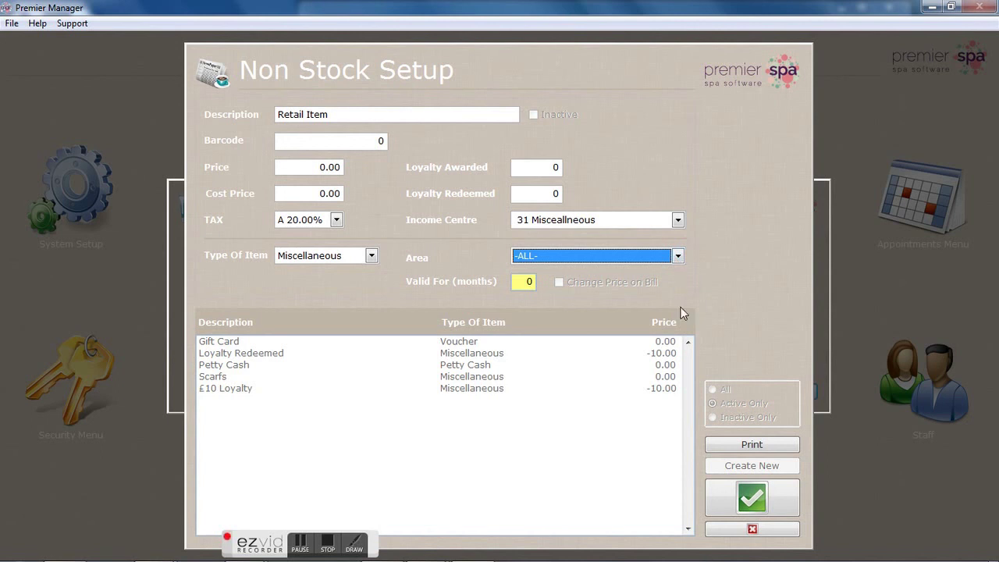
{"action": "left_click", "coordinate": [732, 490]}
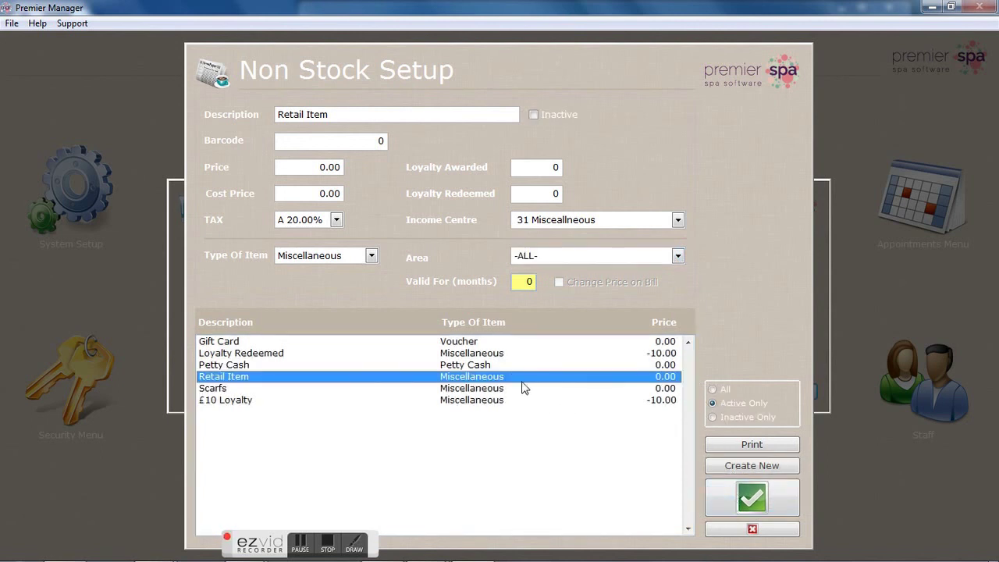
- Check the saved Retail Item in the non-stock list, and close the non-stock setup and stock menu
{"action": "left_click", "coordinate": [502, 389]}
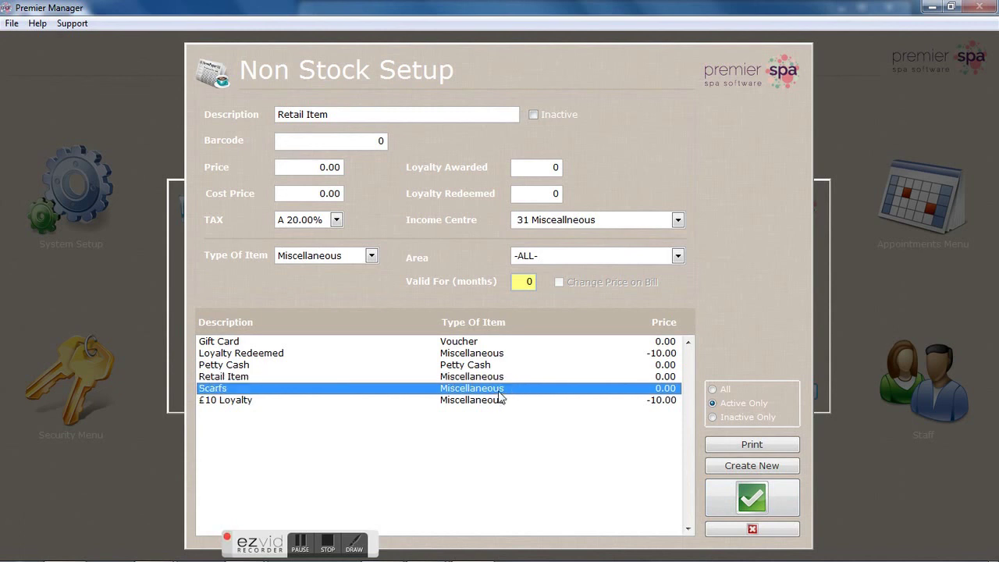
{"action": "left_click", "coordinate": [495, 378]}
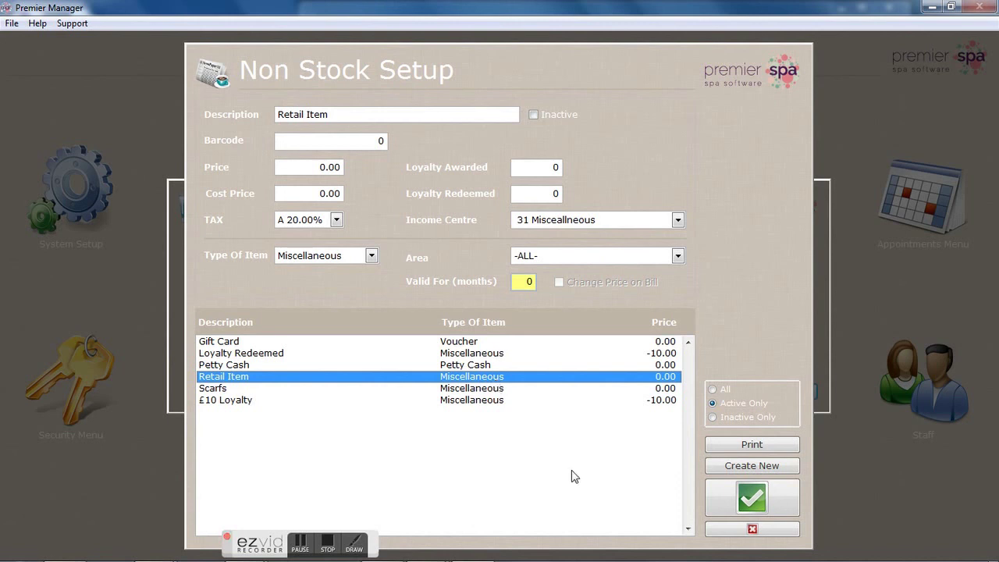
{"action": "left_click", "coordinate": [723, 531]}
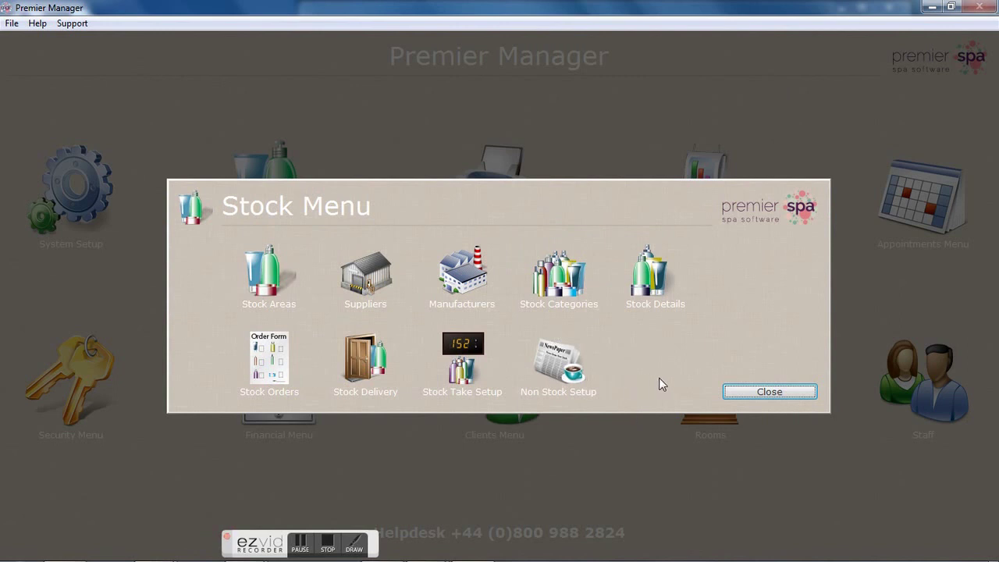
{"action": "left_click", "coordinate": [748, 390]}
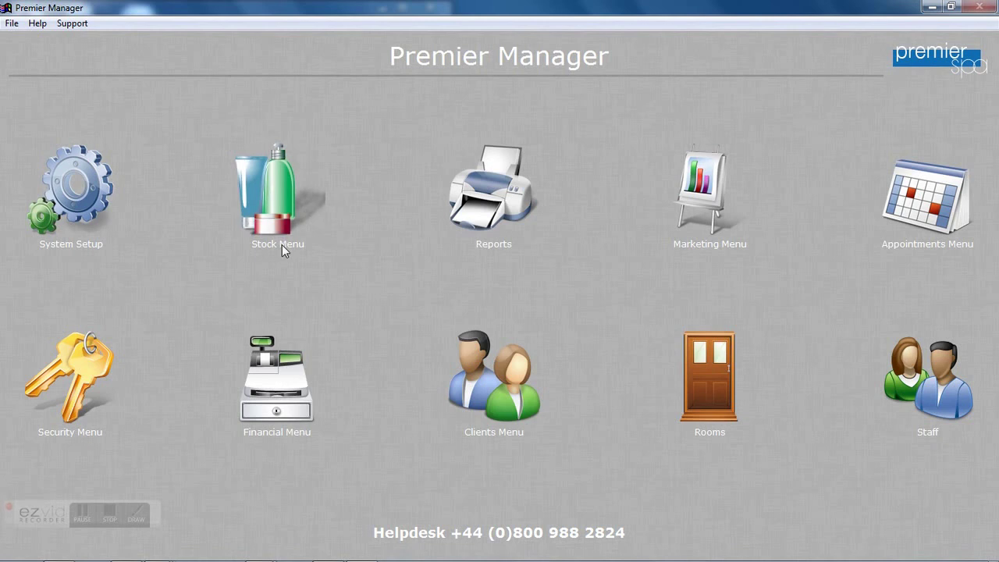
- Review the stock control options and default income centres in the general system configuration, accept them, and close the system setup
{"action": "left_click", "coordinate": [88, 205]}
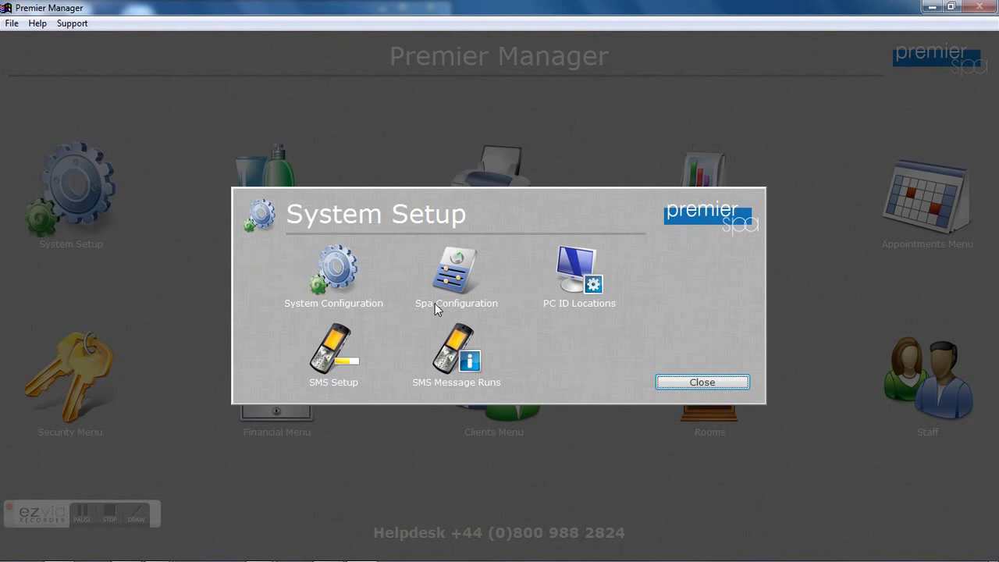
{"action": "left_click", "coordinate": [342, 286]}
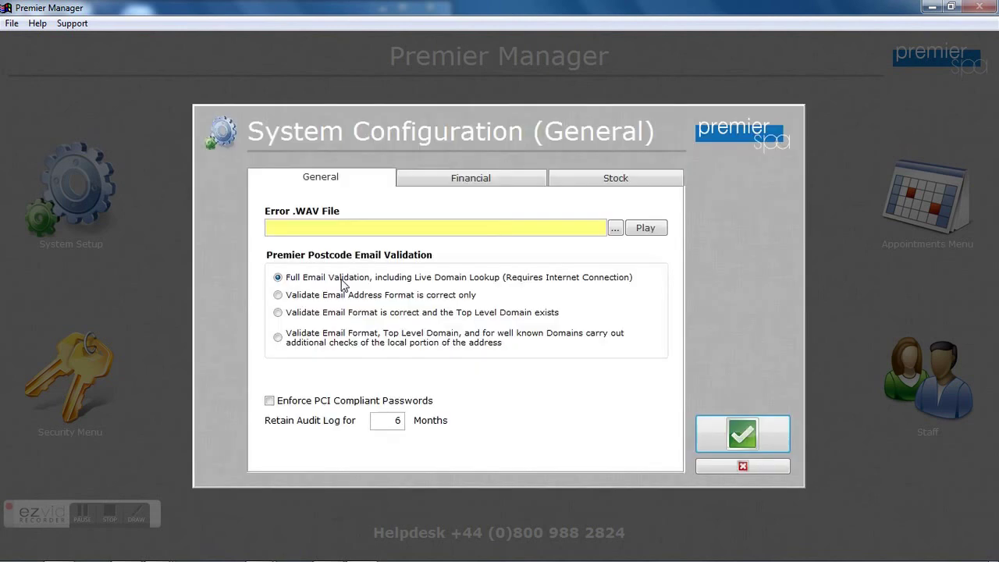
{"action": "left_click", "coordinate": [566, 182]}
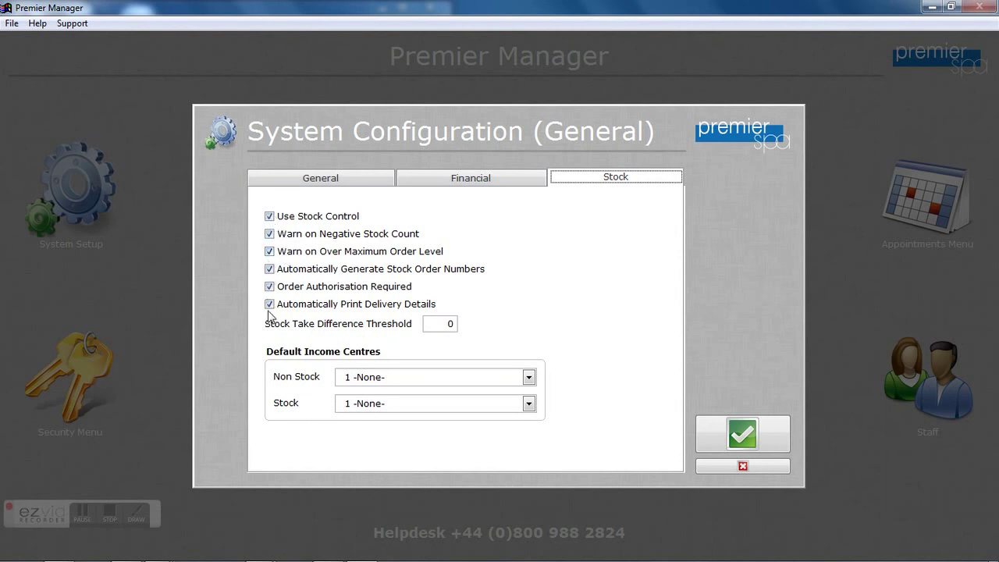
{"action": "left_click", "coordinate": [742, 435]}
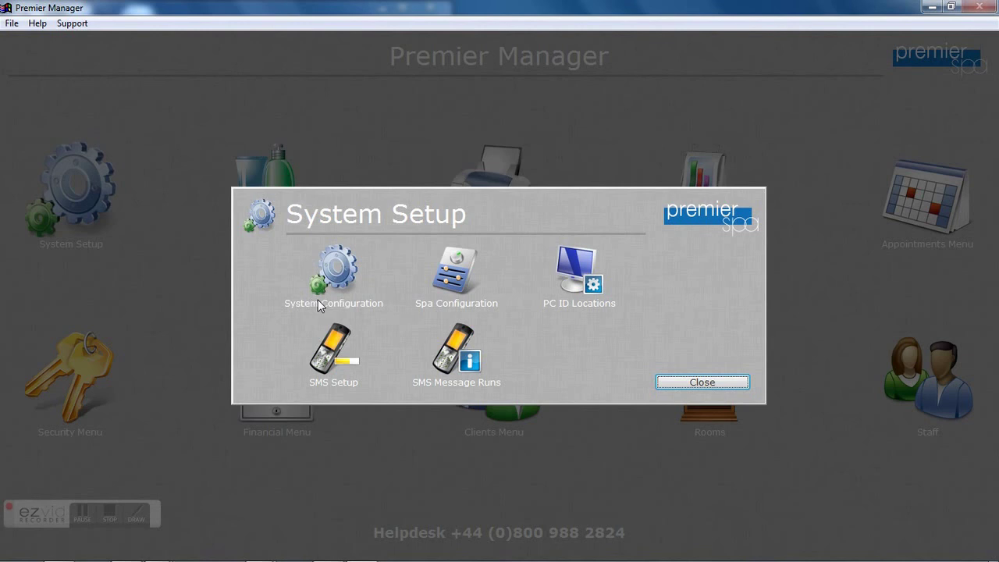
{"action": "left_click", "coordinate": [674, 382]}
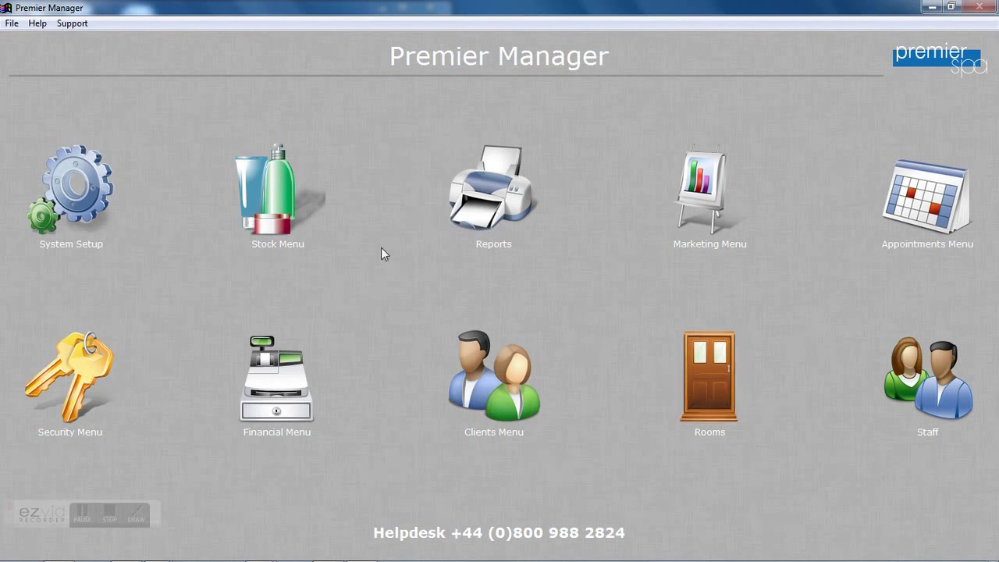
- Open the stock menu to view its available functions
{"action": "left_click", "coordinate": [281, 212]}
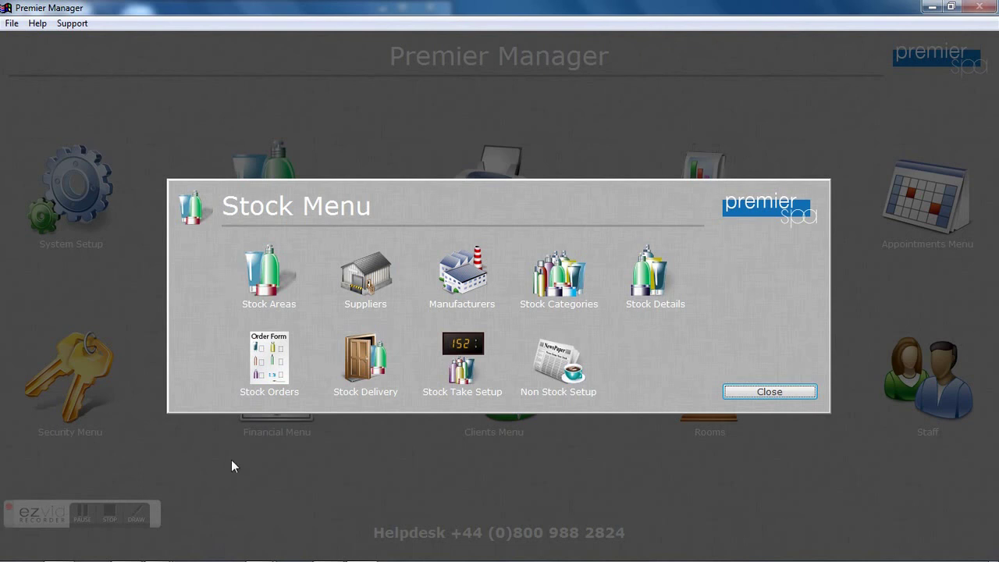
{"action": "left_click", "coordinate": [115, 508]}
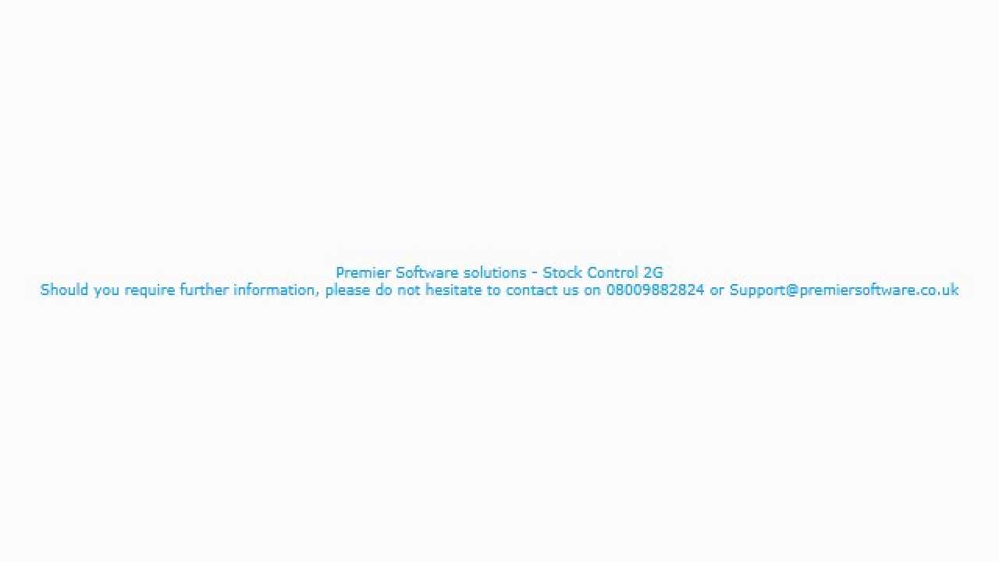